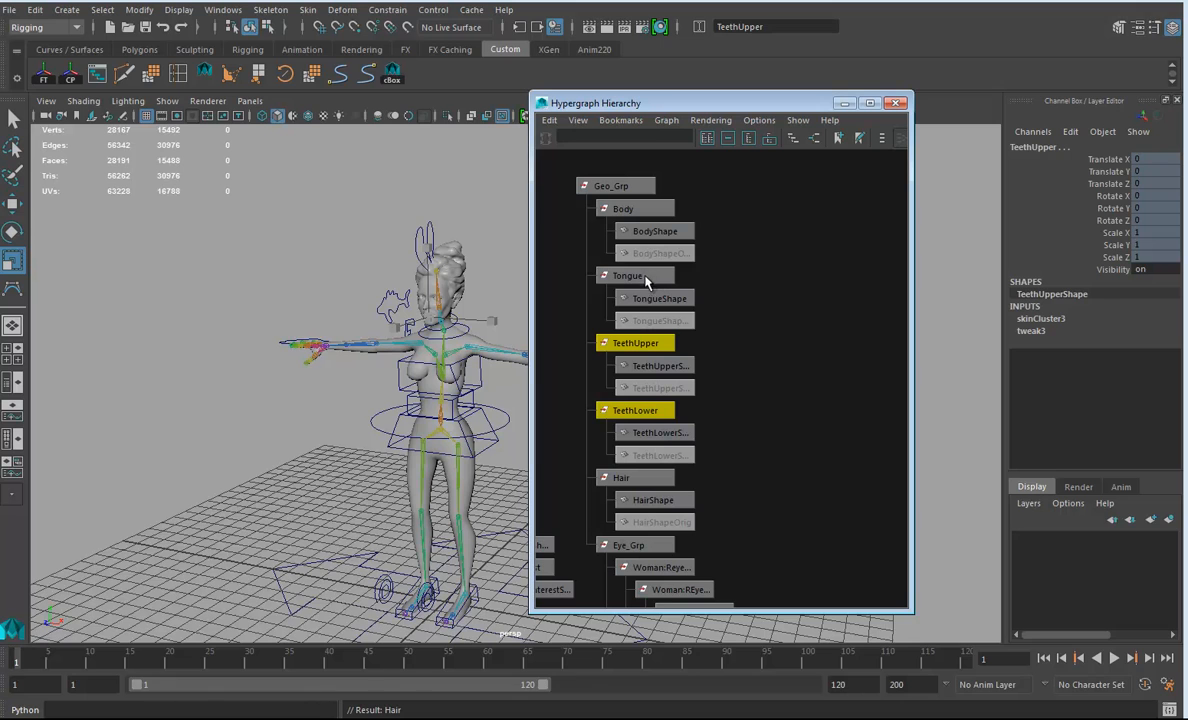
# Group the Body, Tongue, TeethUpper and TeethLower meshes inside Geo_Grp and name the new group Base_Grp
pyautogui.keyDown('shift'); pyautogui.click(634, 208); pyautogui.keyUp('shift')
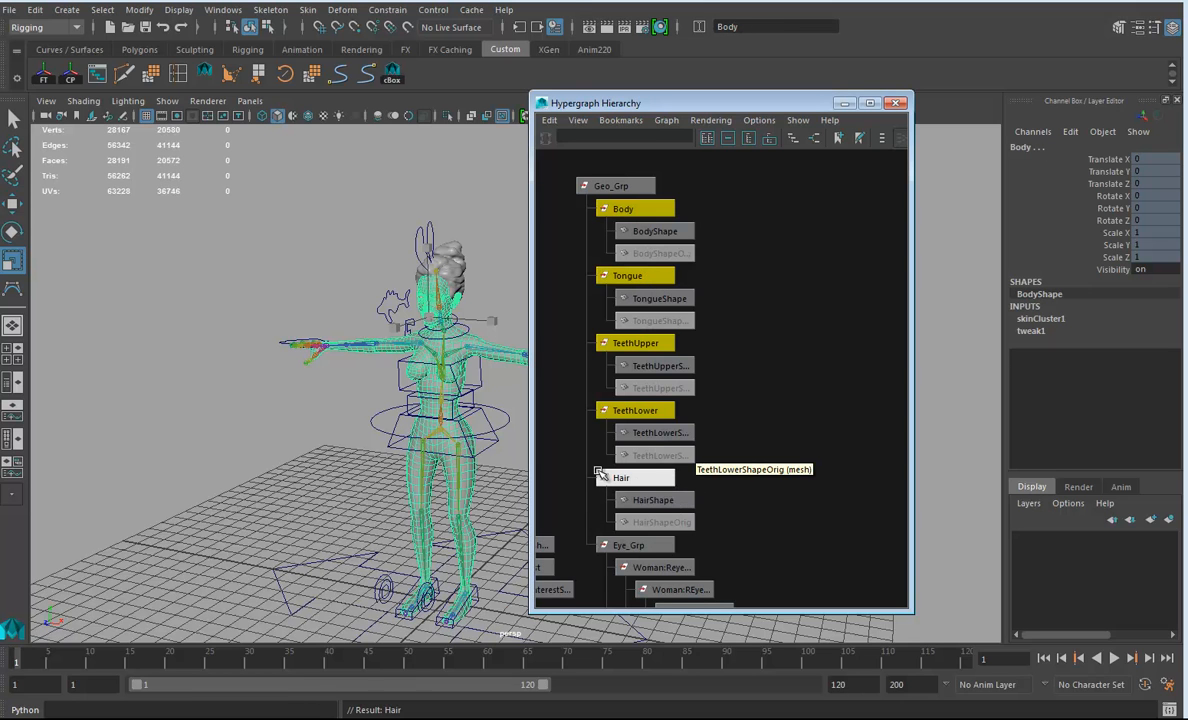
pyautogui.hotkey('ctrl', 'g')
pyautogui.press('f')
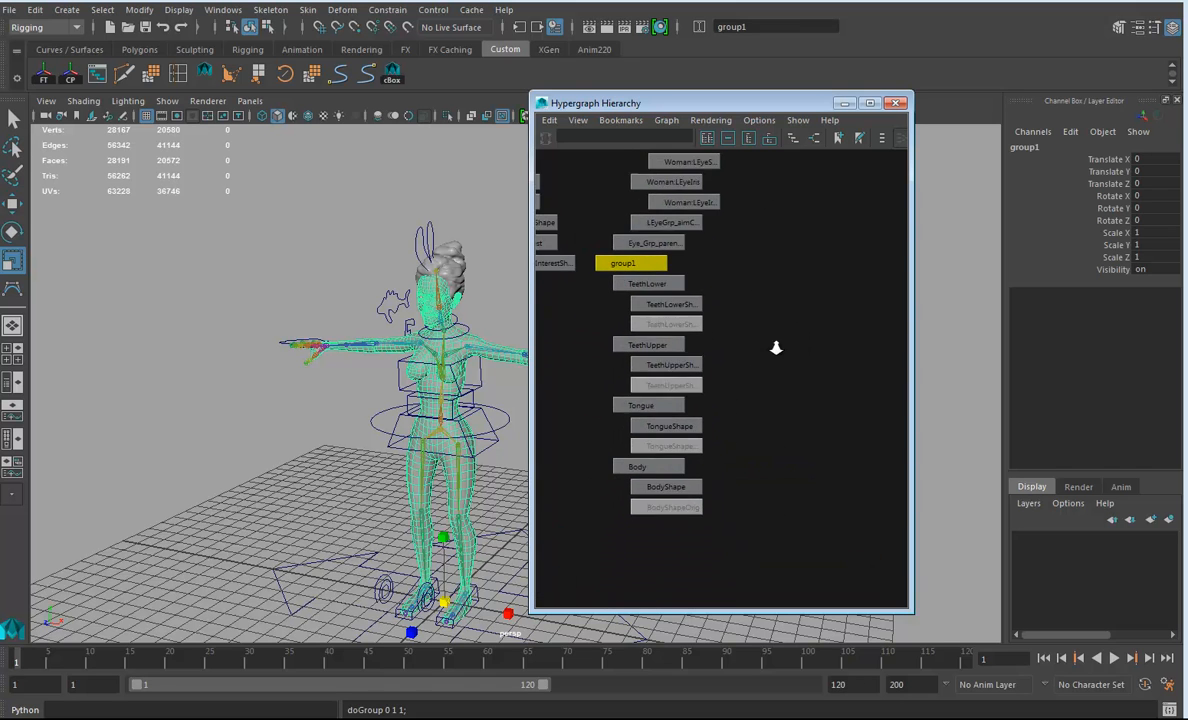
pyautogui.click(1034, 148)
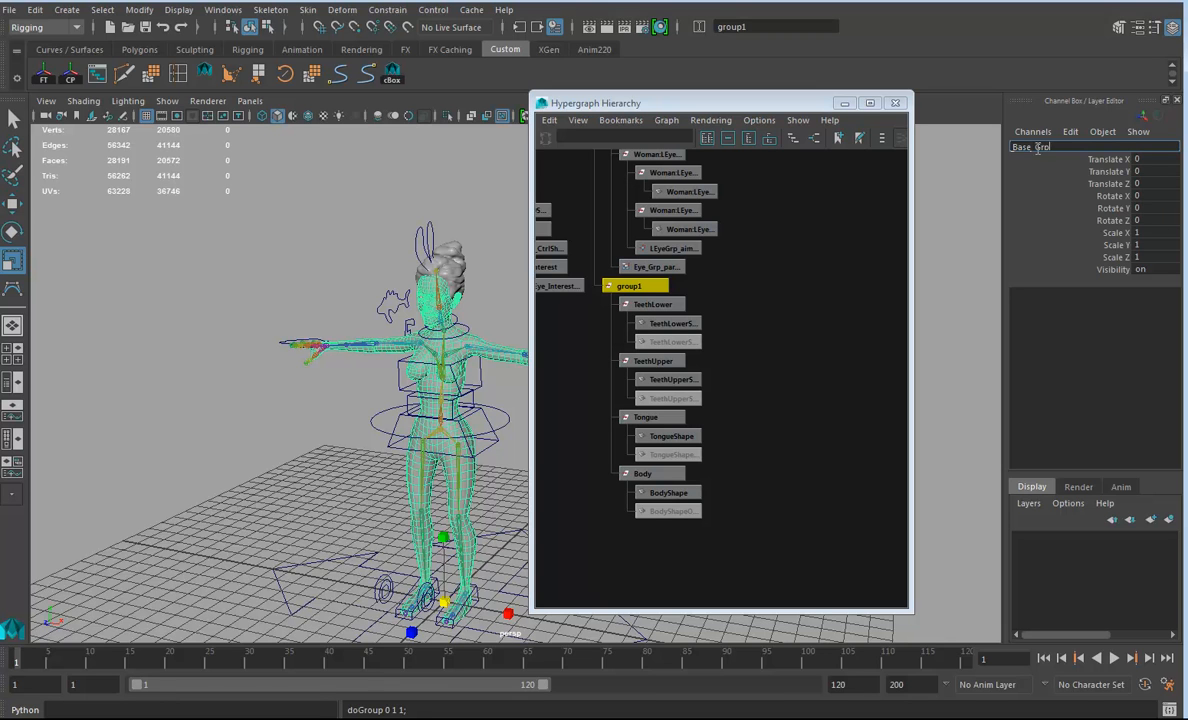
pyautogui.write('Base_Grp')
pyautogui.press('Return')
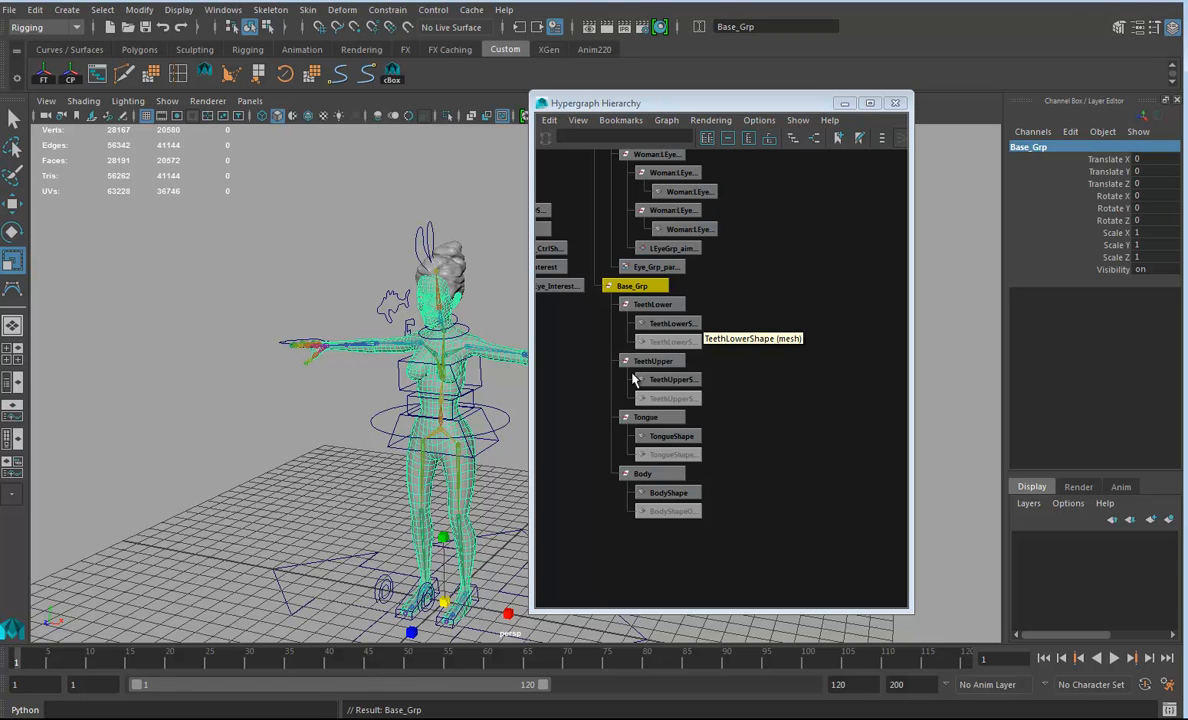
# Duplicate Base_Grp and unparent the copy from Geo_Grp so it stands at the top of the hierarchy
pyautogui.keyDown('alt'); pyautogui.moveTo(500, 375); pyautogui.dragTo(470, 363, button='middle'); pyautogui.keyUp('alt')
pyautogui.keyDown('alt'); pyautogui.moveTo(668, 370); pyautogui.dragTo(695, 324, button='middle'); pyautogui.keyUp('alt')
pyautogui.keyDown('alt'); pyautogui.moveTo(430, 352); pyautogui.dragTo(390, 376, button='right'); pyautogui.keyUp('alt')
pyautogui.keyDown('alt'); pyautogui.moveTo(390, 376); pyautogui.dragTo(306, 370, button='middle'); pyautogui.keyUp('alt')
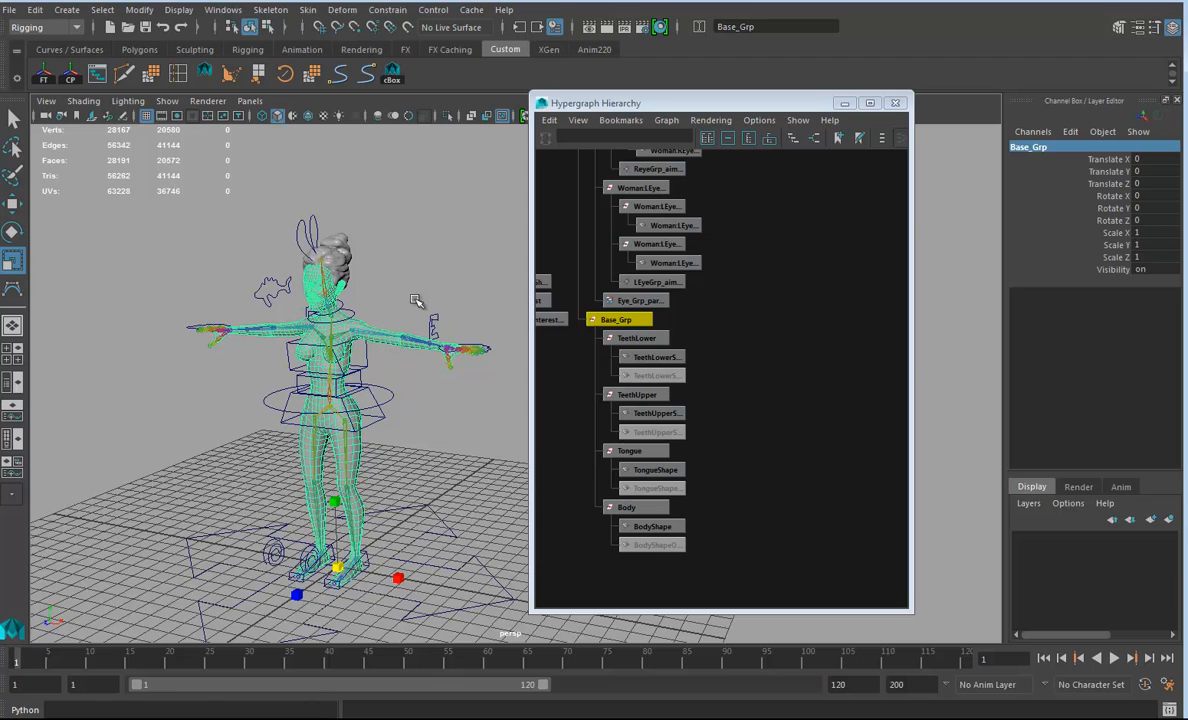
pyautogui.keyDown('alt'); pyautogui.moveTo(413, 422); pyautogui.dragTo(456, 403); pyautogui.keyUp('alt')
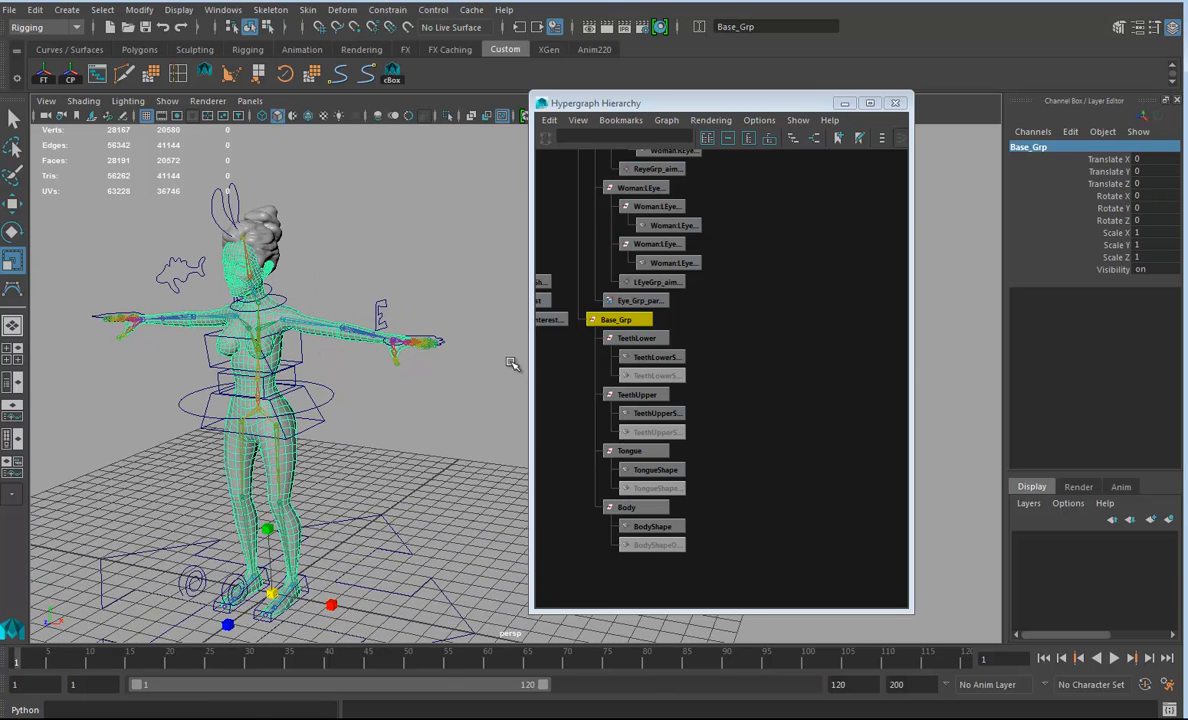
pyautogui.scroll(-4, 695, 345)
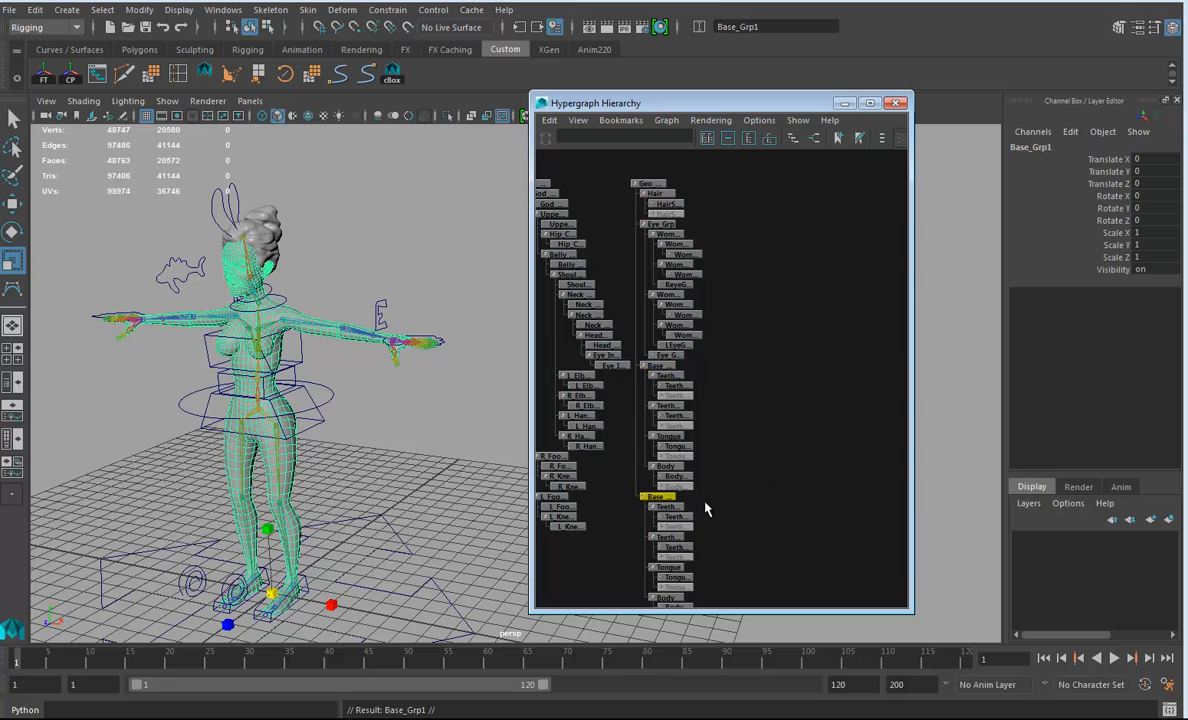
pyautogui.hotkey('ctrl', 'd')
pyautogui.keyDown('alt'); pyautogui.moveTo(794, 322); pyautogui.dragTo(708, 412, button='middle'); pyautogui.keyUp('alt')
pyautogui.keyDown('alt'); pyautogui.moveTo(690, 378); pyautogui.dragTo(766, 408, button='right'); pyautogui.keyUp('alt')
pyautogui.keyDown('alt'); pyautogui.moveTo(766, 408); pyautogui.dragTo(842, 398, button='middle'); pyautogui.keyUp('alt')
# Put Geo_Grp on a new display layer named Geo_Layer and hide that layer
pyautogui.click(560, 225)
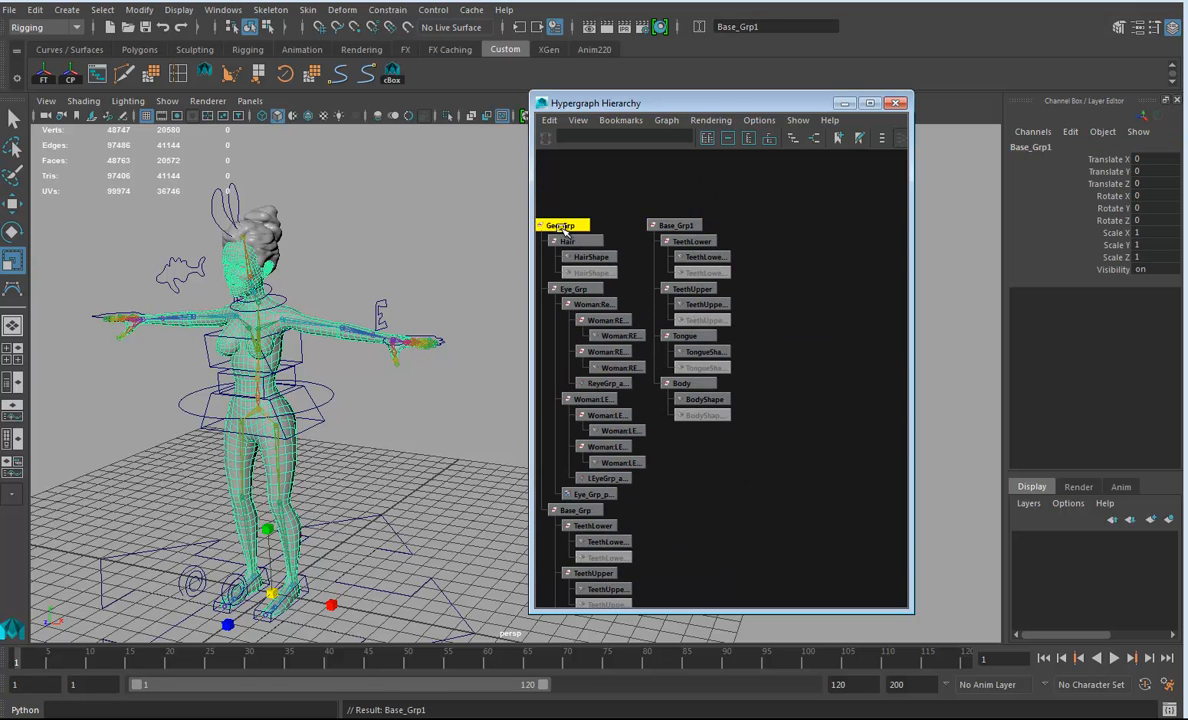
pyautogui.click(1166, 521)
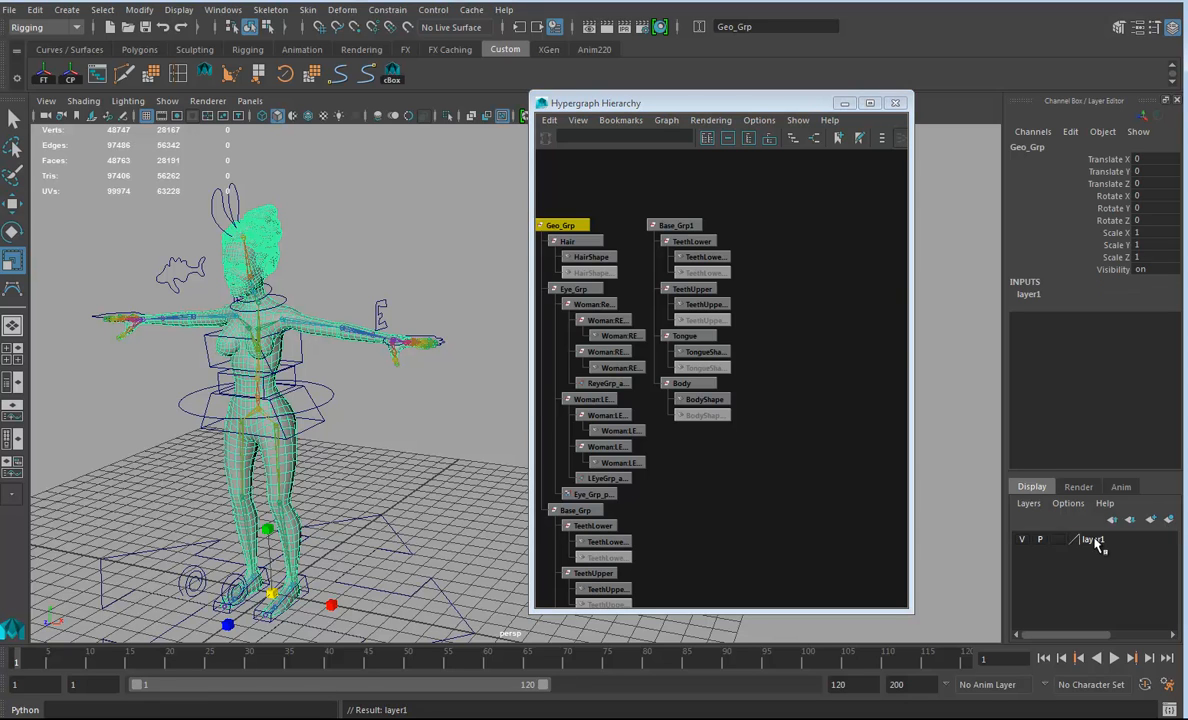
pyautogui.doubleClick(1095, 540)
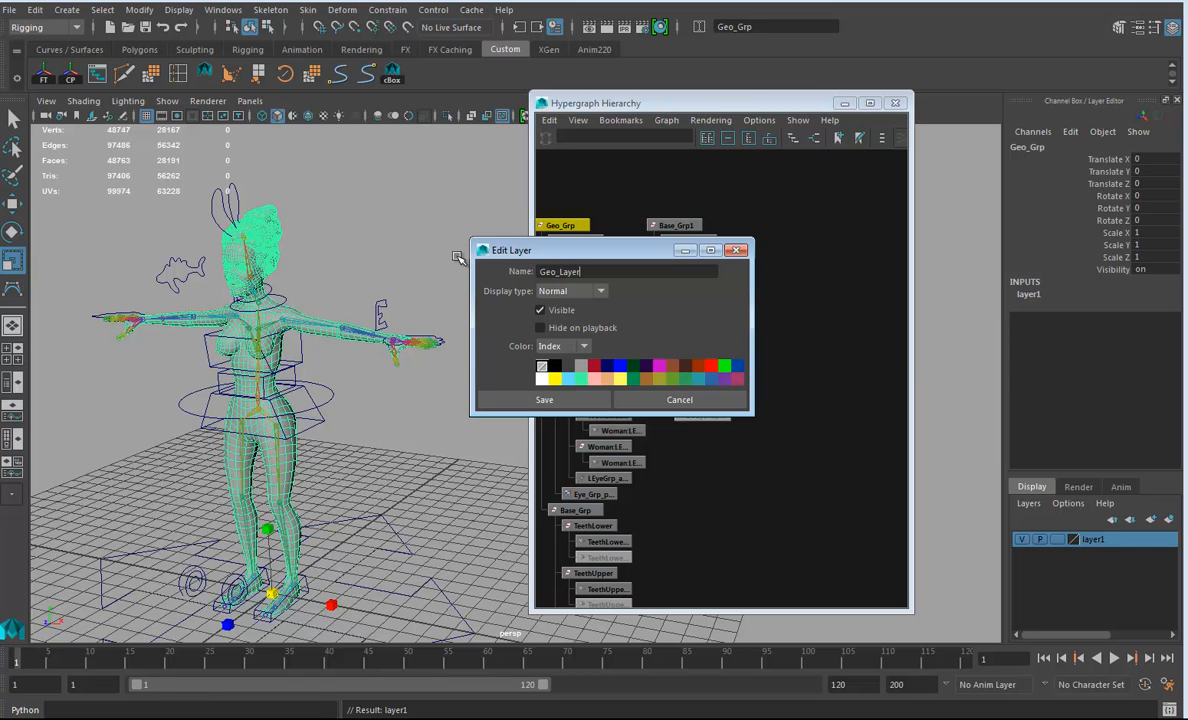
pyautogui.click(558, 401)
pyautogui.click(1022, 540)
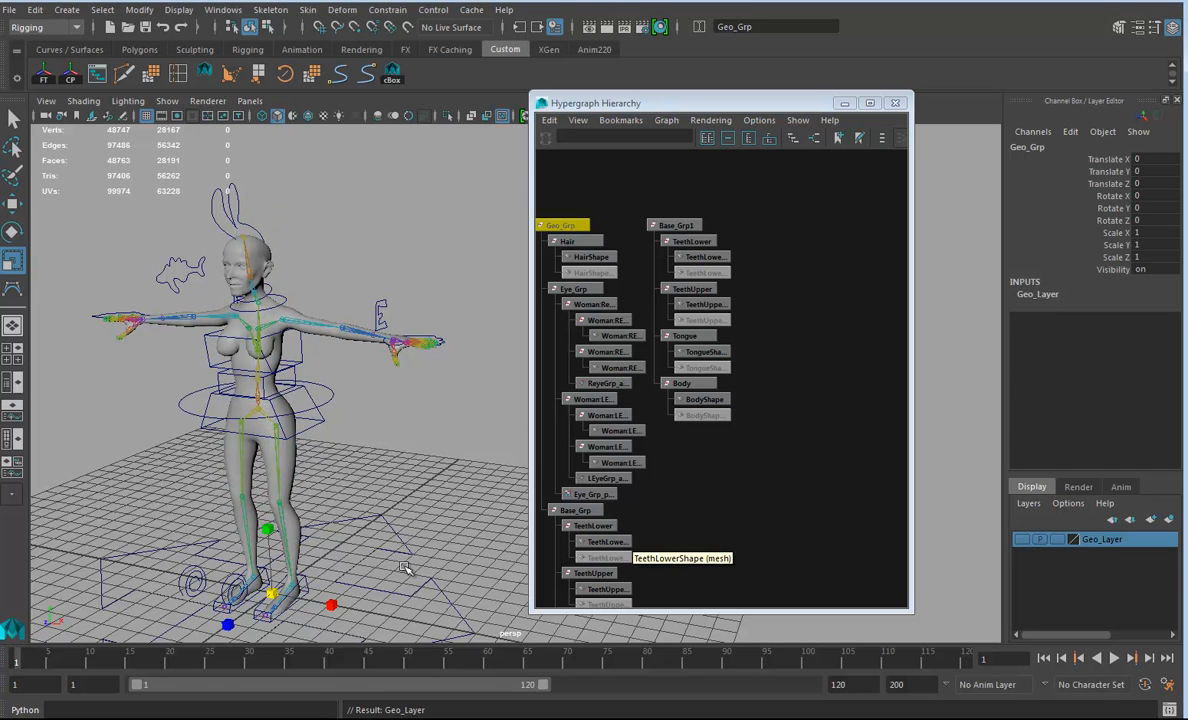
# Move the duplicated Base_Grp1 away from the rig to about -87.8 units in Translate Z
pyautogui.click(675, 226)
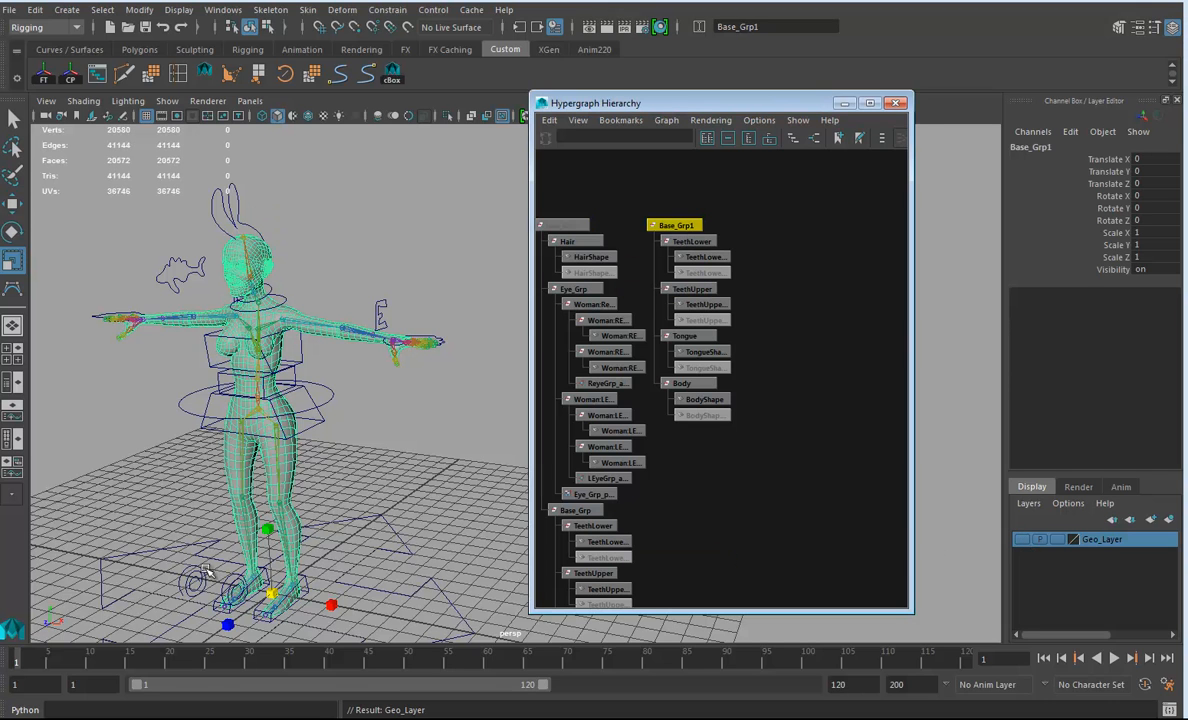
pyautogui.press('w')
pyautogui.moveTo(238, 574); pyautogui.dragTo(325, 543)
pyautogui.keyDown('alt'); pyautogui.moveTo(388, 456); pyautogui.dragTo(421, 498); pyautogui.keyUp('alt')
pyautogui.keyDown('alt'); pyautogui.moveTo(421, 498); pyautogui.dragTo(425, 504, button='middle'); pyautogui.keyUp('alt')
# Put Ctrl_Grp on a new display layer named Ctrl_Layer and hide that layer
pyautogui.click(463, 574)
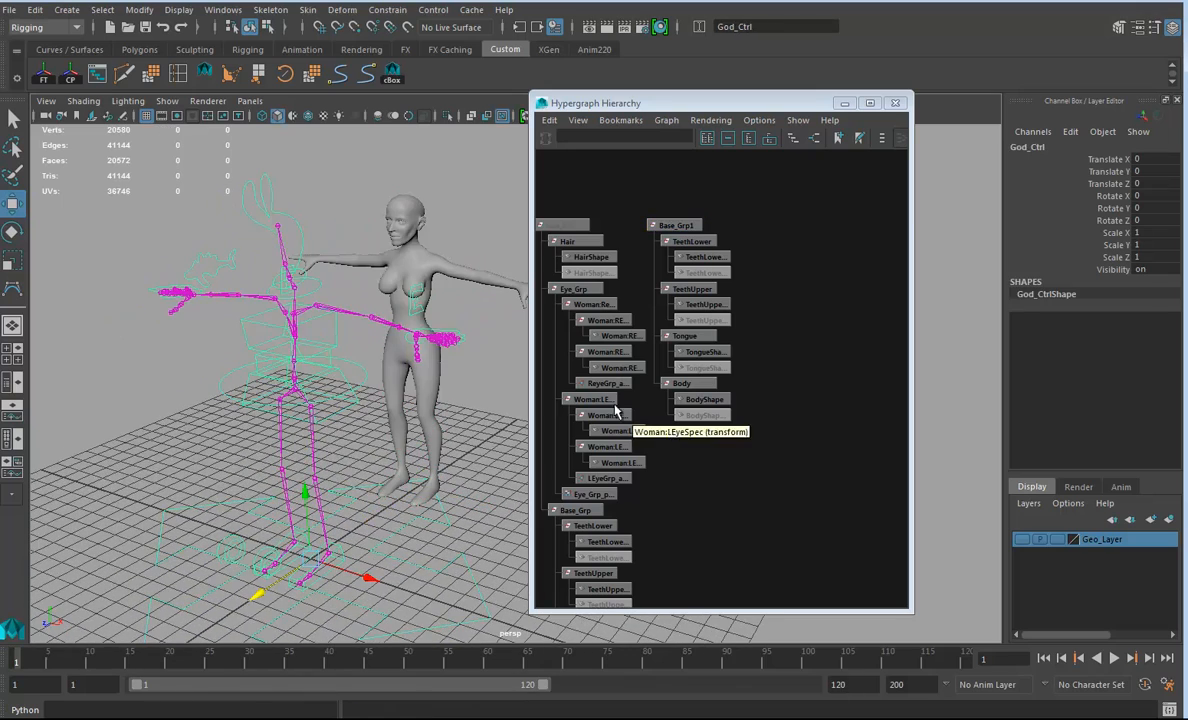
pyautogui.keyDown('alt'); pyautogui.moveTo(654, 425); pyautogui.dragTo(764, 431, button='middle'); pyautogui.keyUp('alt')
pyautogui.press('Up')
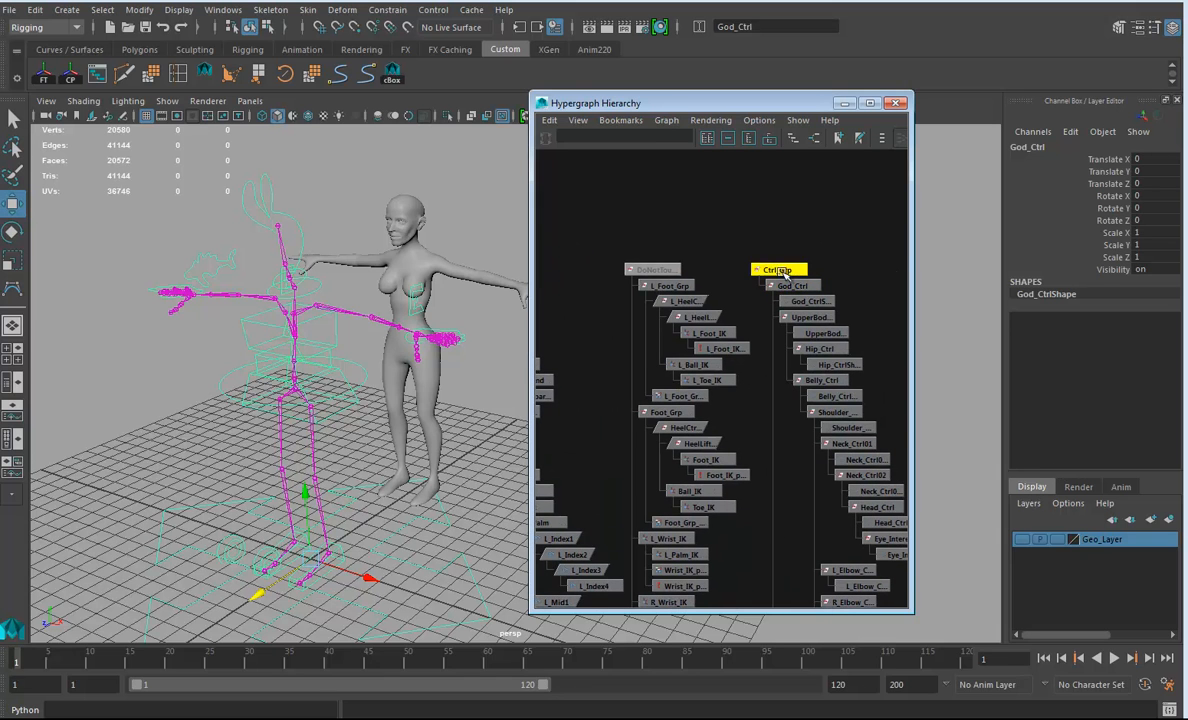
pyautogui.click(1167, 521)
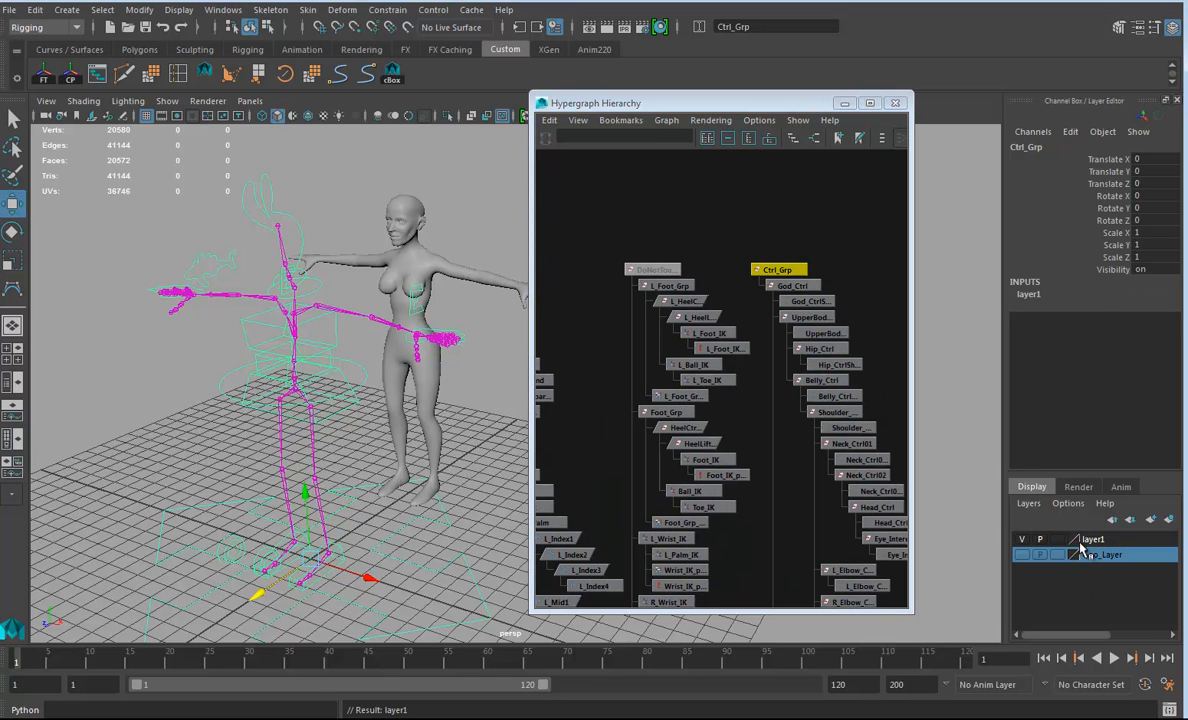
pyautogui.doubleClick(1109, 543)
pyautogui.moveTo(562, 271); pyautogui.dragTo(490, 273)
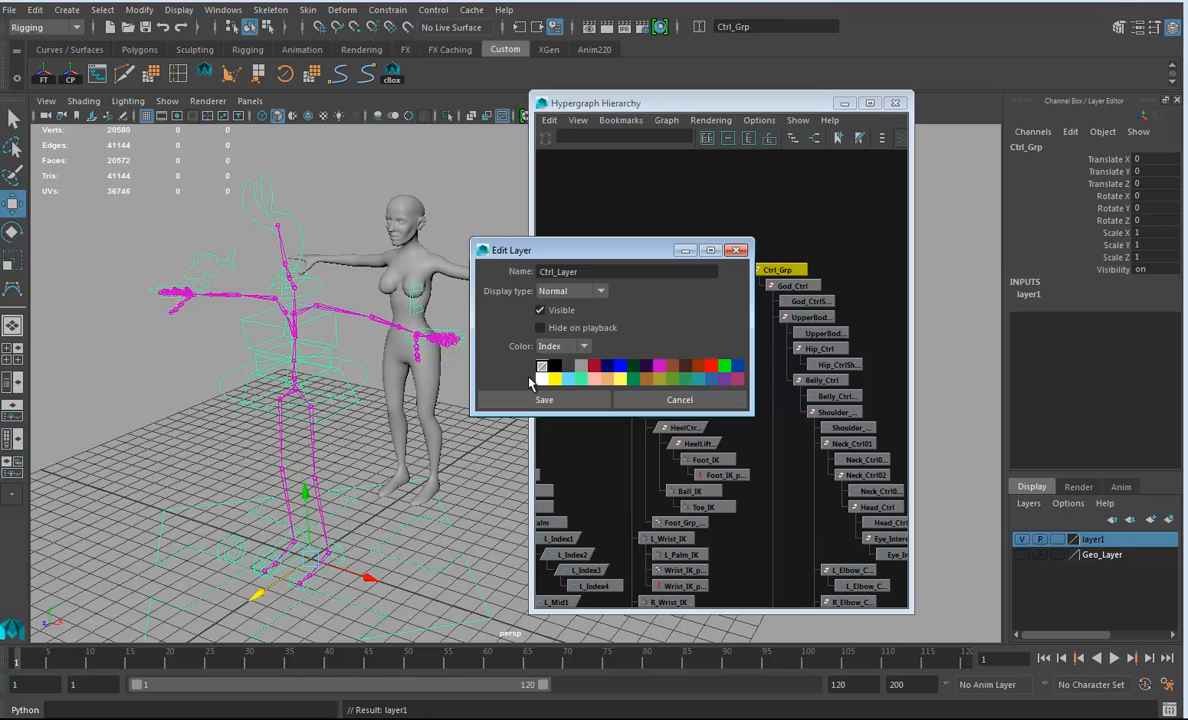
pyautogui.click(544, 399)
pyautogui.click(1021, 539)
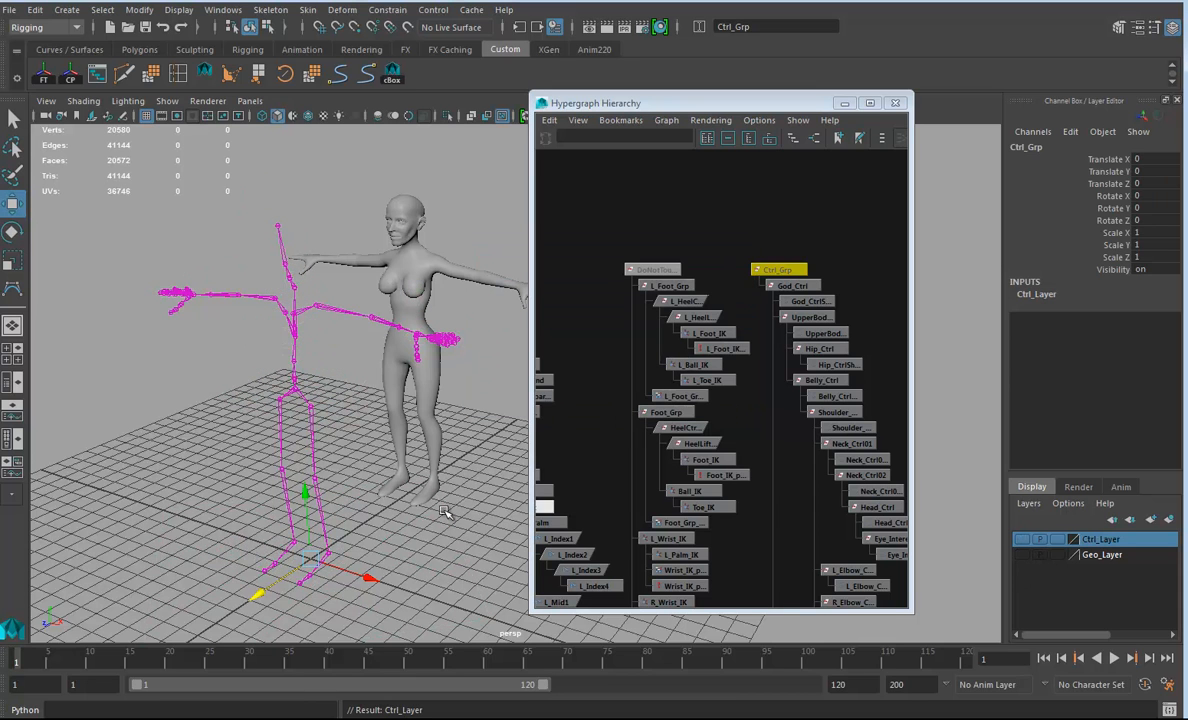
# Put Skeleton_Grp on a new display layer named Skeleton_layer and hide that layer
pyautogui.keyDown('alt'); pyautogui.moveTo(625, 356); pyautogui.dragTo(787, 360, button='middle'); pyautogui.keyUp('alt')
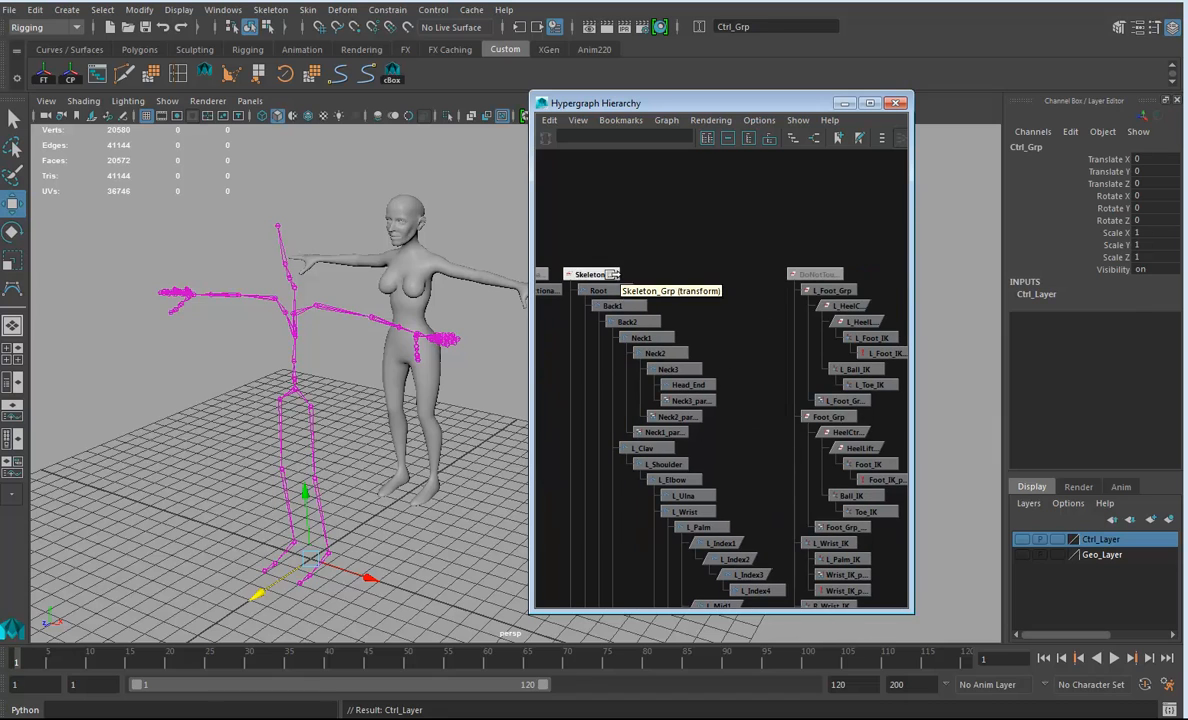
pyautogui.click(590, 274)
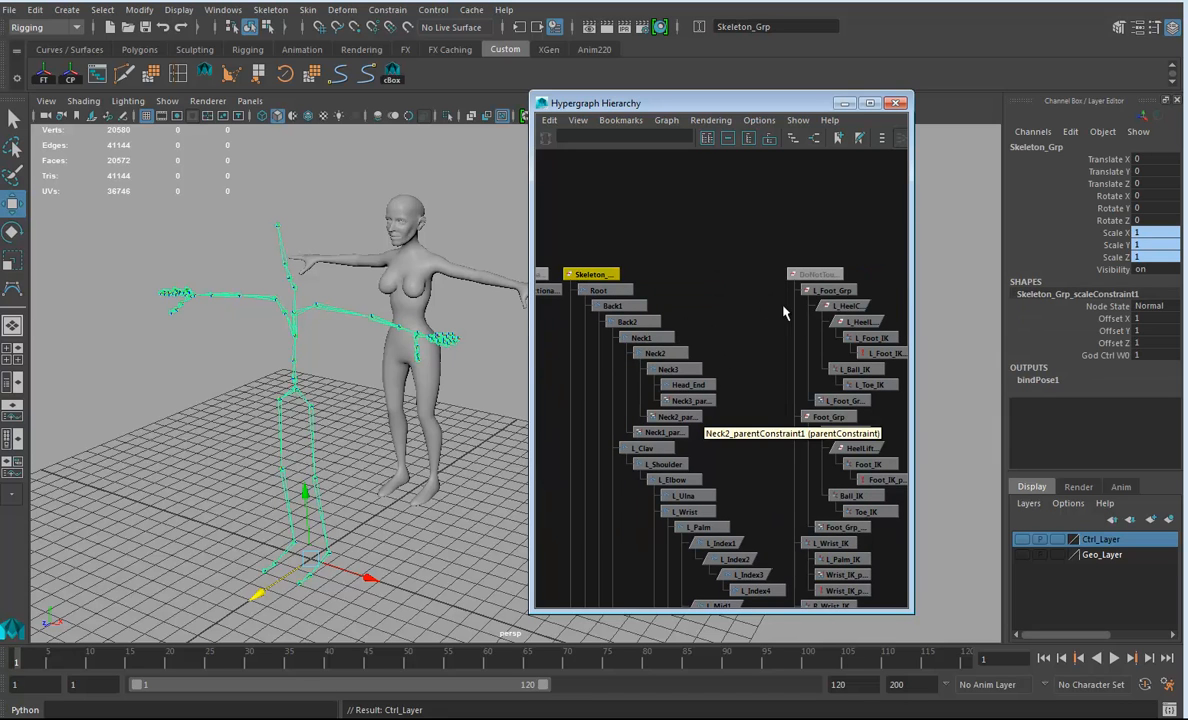
pyautogui.click(1170, 519)
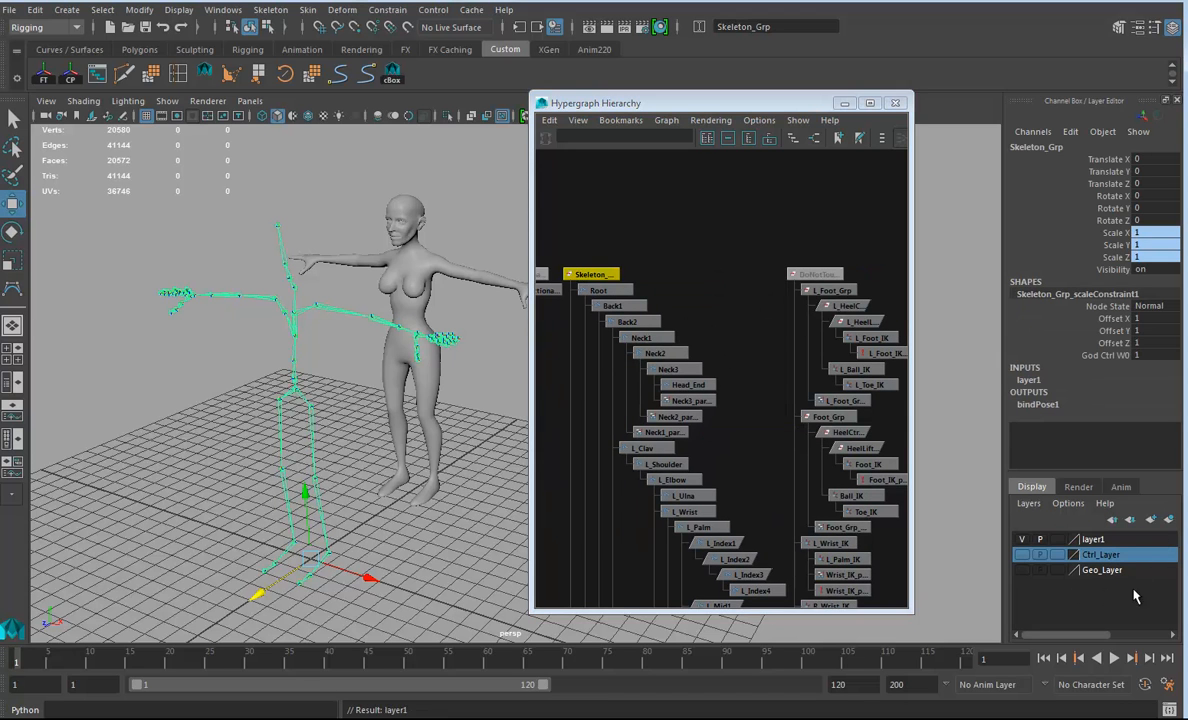
pyautogui.doubleClick(1101, 541)
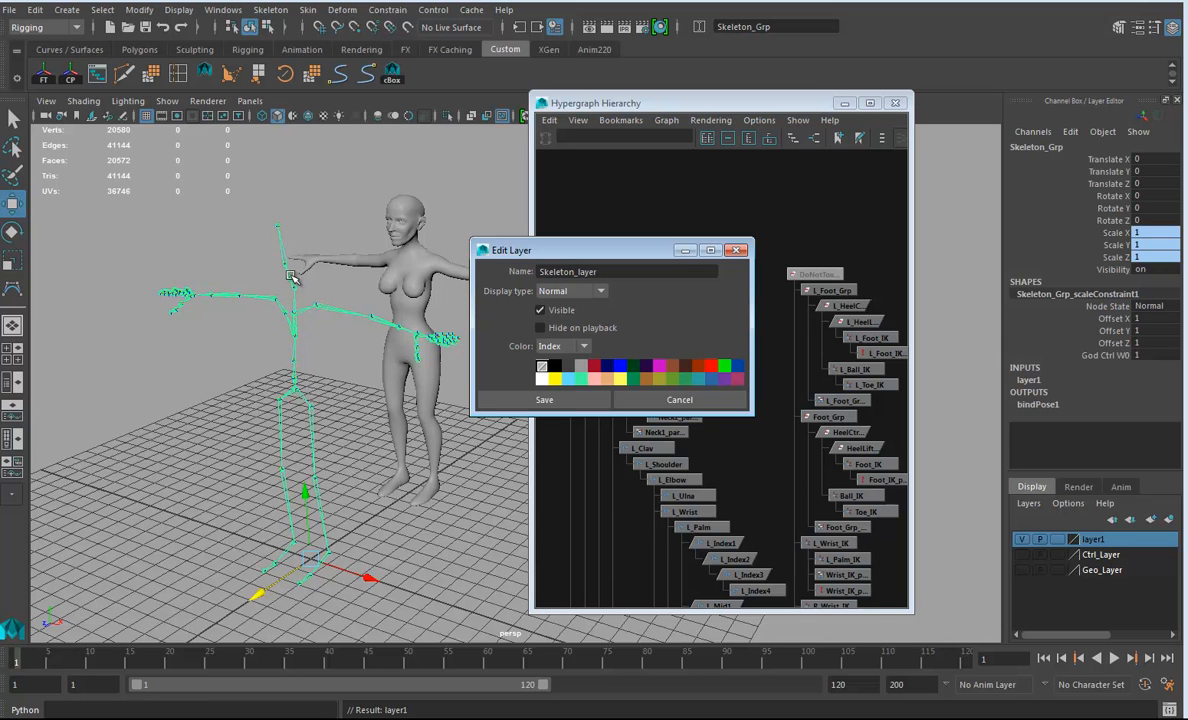
pyautogui.click(530, 399)
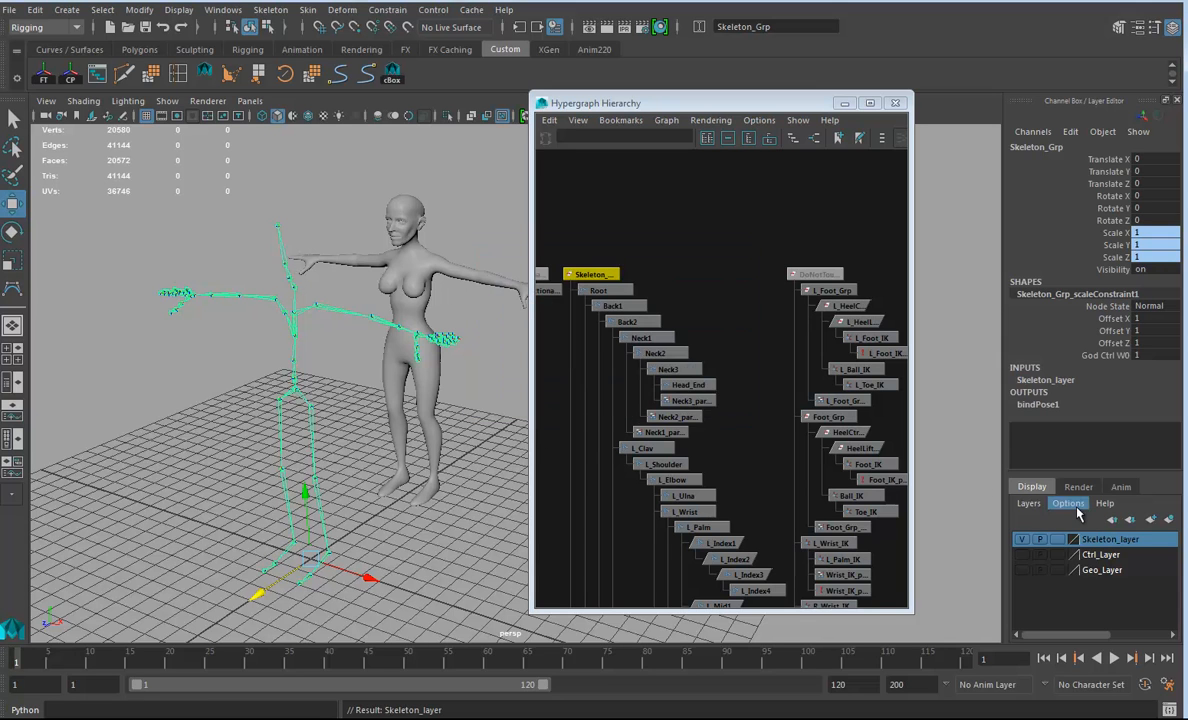
pyautogui.click(1021, 539)
# Unlock the translate, rotate and scale channels of TeethLower, TeethUpper, Tongue and Body under Base_Grp1
pyautogui.keyDown('alt'); pyautogui.moveTo(340, 372); pyautogui.dragTo(389, 373); pyautogui.keyUp('alt')
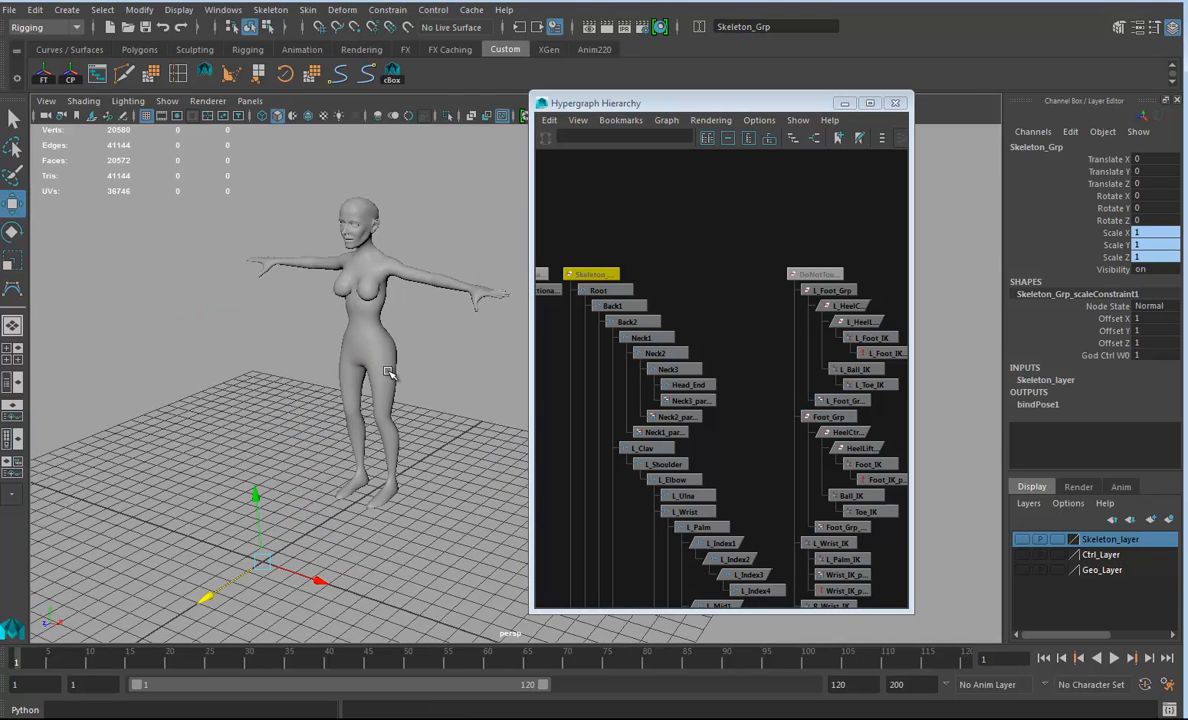
pyautogui.click(389, 373)
pyautogui.press('f')
pyautogui.scroll(3, 680, 312)
pyautogui.click(613, 233)
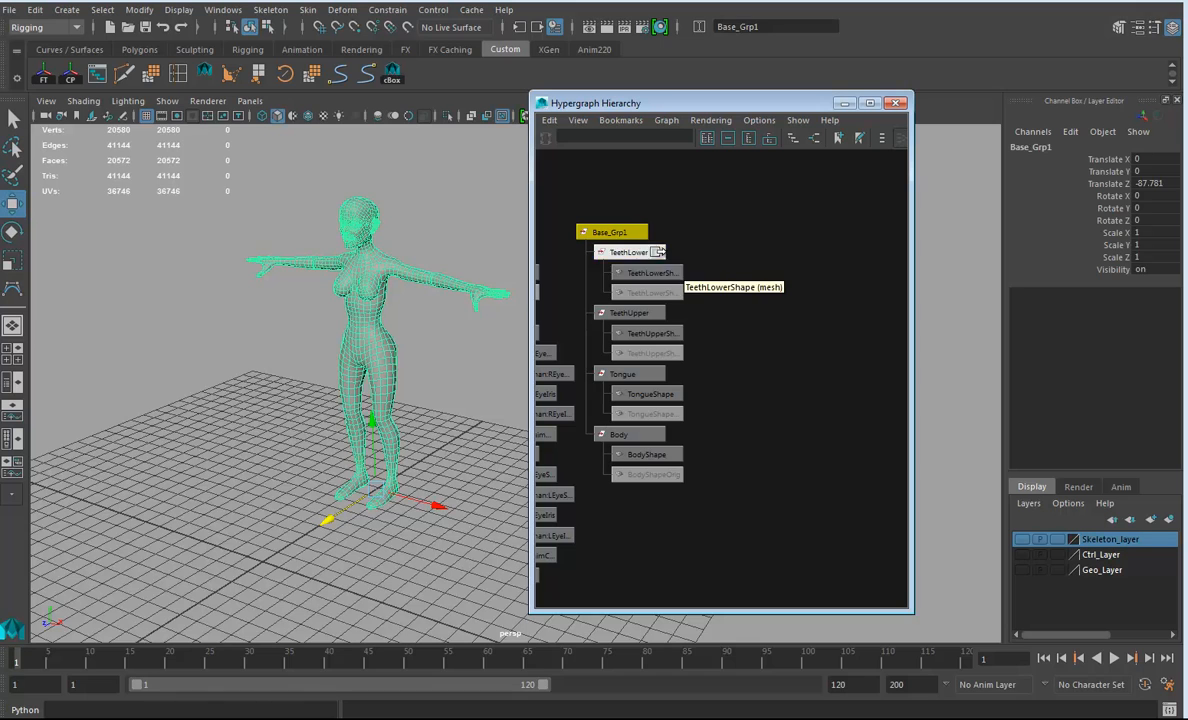
pyautogui.click(650, 252)
pyautogui.click(630, 313)
pyautogui.click(636, 374)
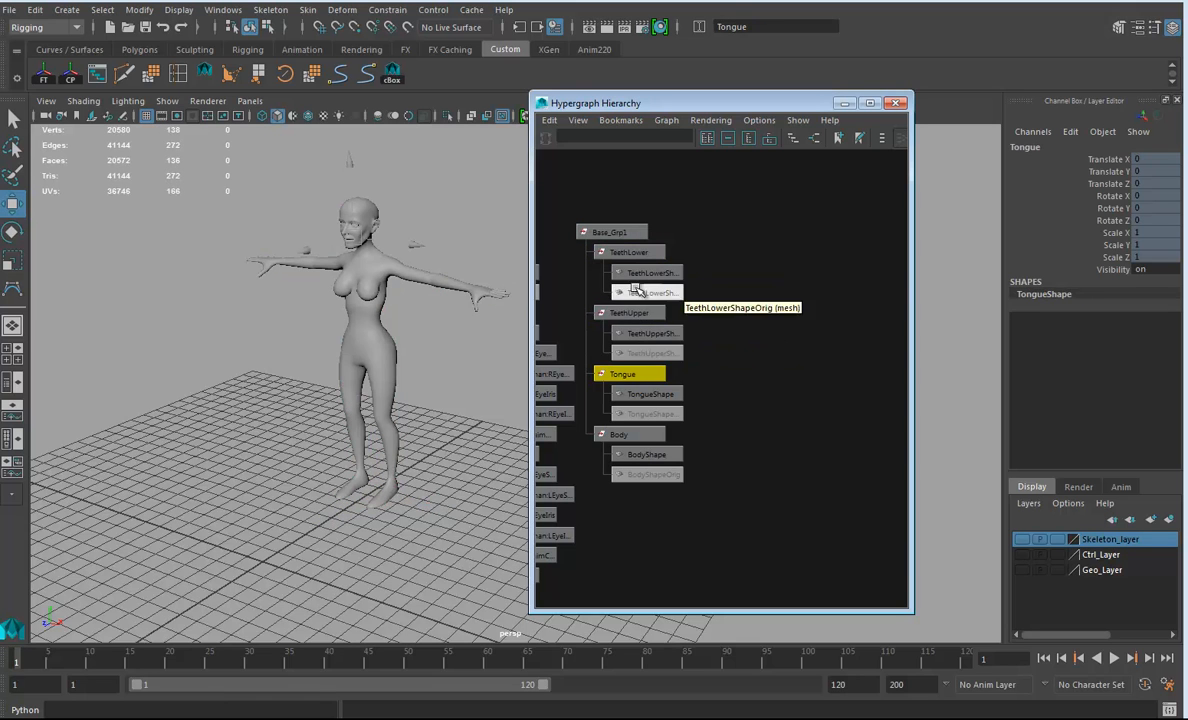
pyautogui.click(626, 252)
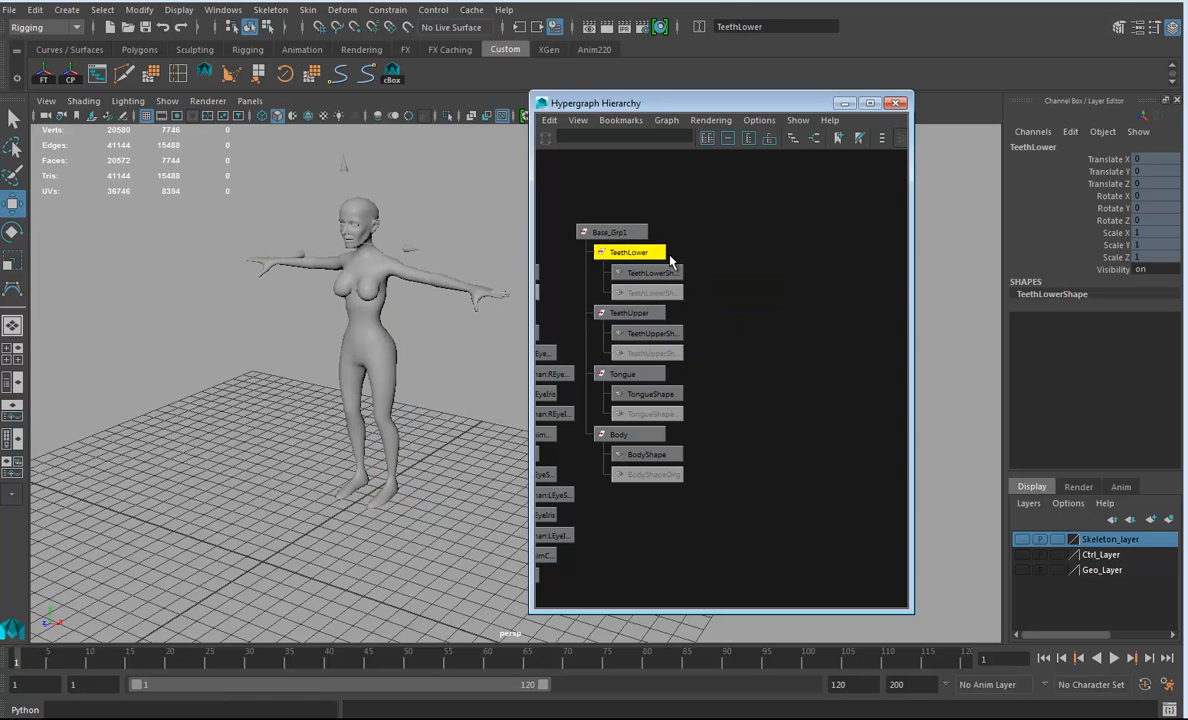
pyautogui.moveTo(586, 250); pyautogui.dragTo(602, 439)
pyautogui.moveTo(1107, 168); pyautogui.dragTo(1110, 265)
pyautogui.rightClick(1137, 222)
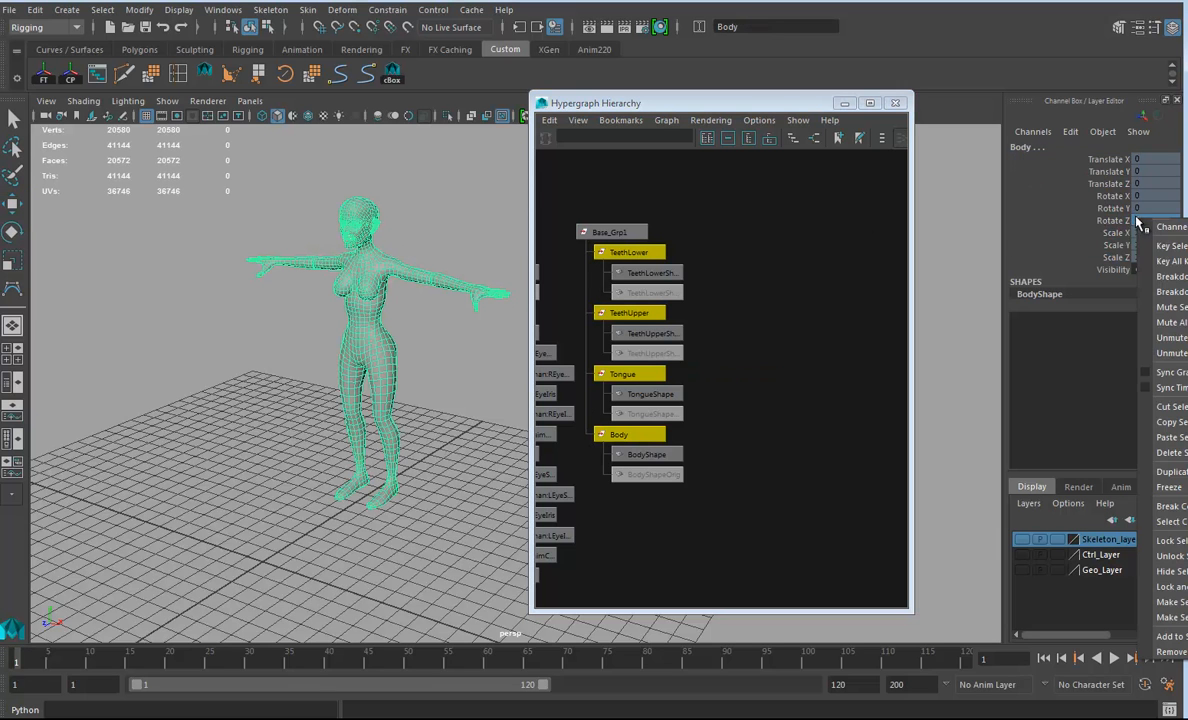
pyautogui.moveTo(1107, 160); pyautogui.dragTo(1110, 266)
pyautogui.rightClick(1130, 204)
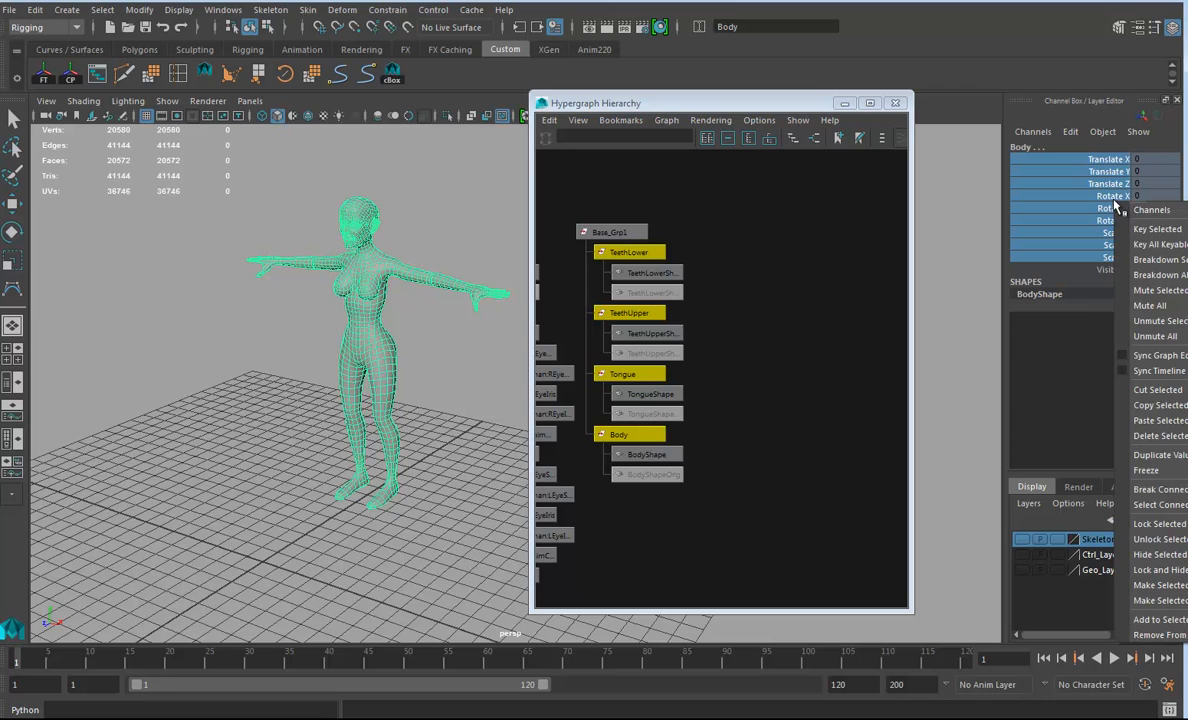
pyautogui.click(1157, 526)
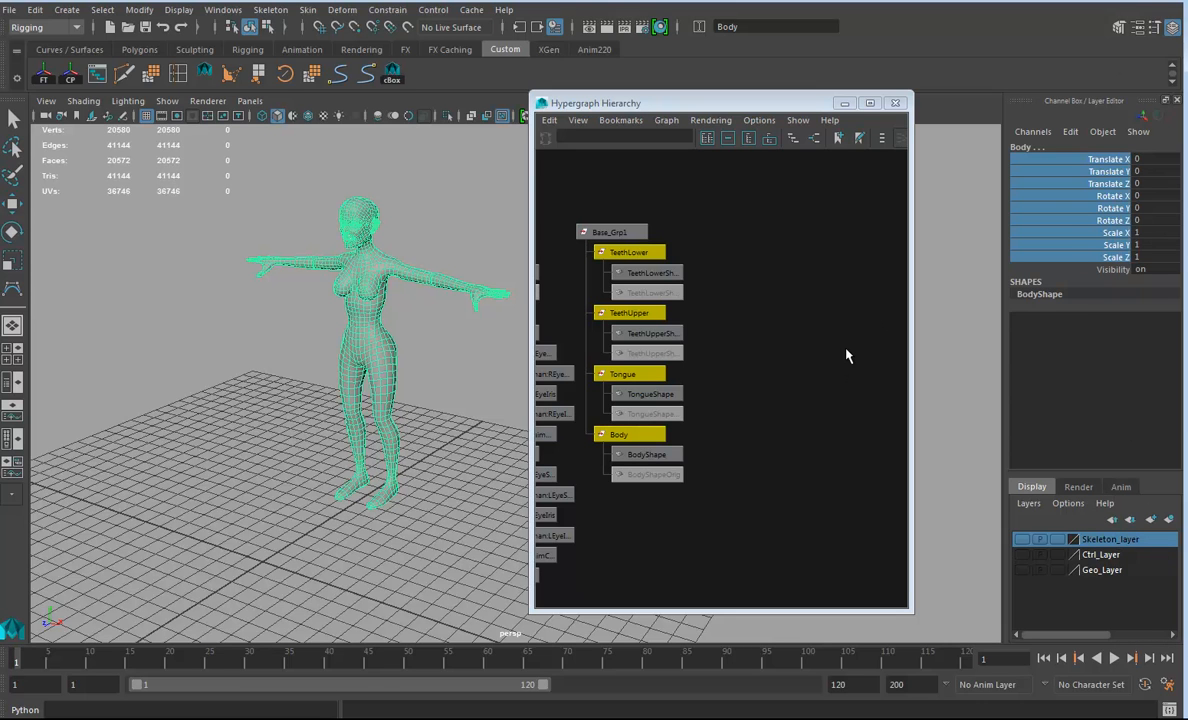
# Switch the duplicated Body mesh under Base_Grp1 to vertex selection and select a vertex on the chin
pyautogui.click(627, 233)
pyautogui.keyDown('alt'); pyautogui.moveTo(370, 472); pyautogui.dragTo(467, 460); pyautogui.keyUp('alt')
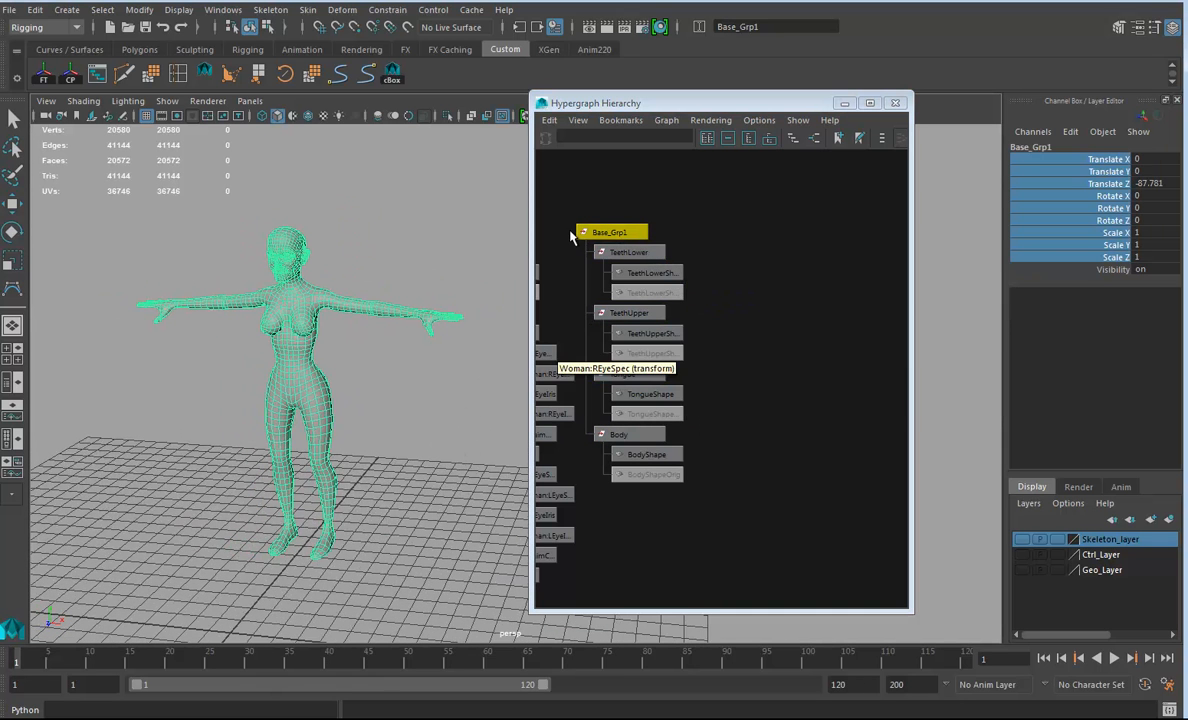
pyautogui.press('f')
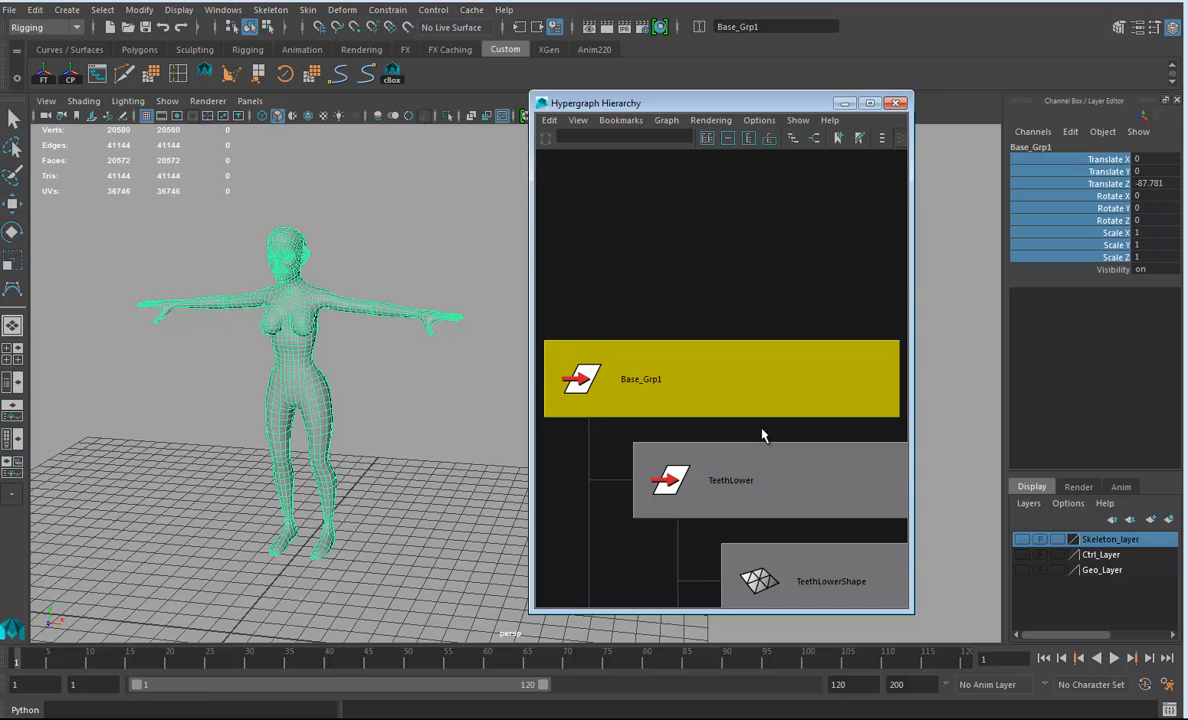
pyautogui.keyDown('alt'); pyautogui.moveTo(762, 435); pyautogui.dragTo(517, 459, button='right'); pyautogui.keyUp('alt')
pyautogui.keyDown('alt'); pyautogui.moveTo(780, 469); pyautogui.dragTo(669, 307, button='middle'); pyautogui.keyUp('alt')
pyautogui.keyDown('alt'); pyautogui.moveTo(290, 443); pyautogui.dragTo(352, 490, button='middle'); pyautogui.keyUp('alt')
pyautogui.scroll(5, 352, 490)
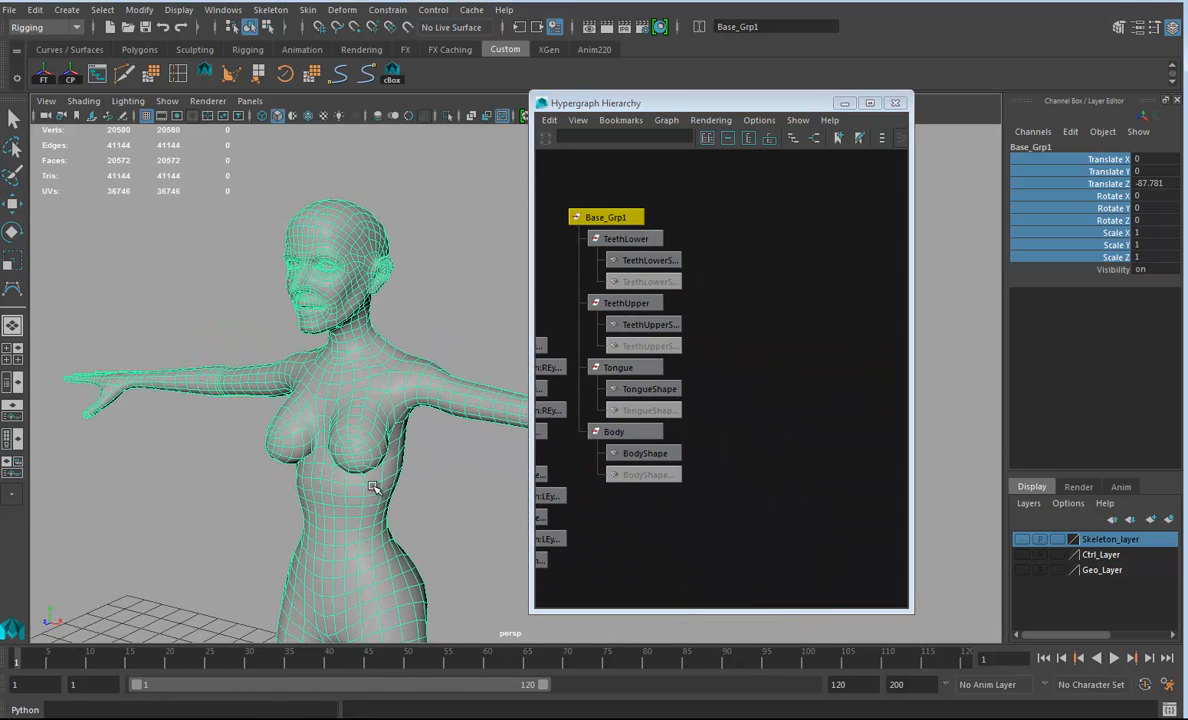
pyautogui.moveTo(322, 322); pyautogui.dragTo(270, 328, button='right')
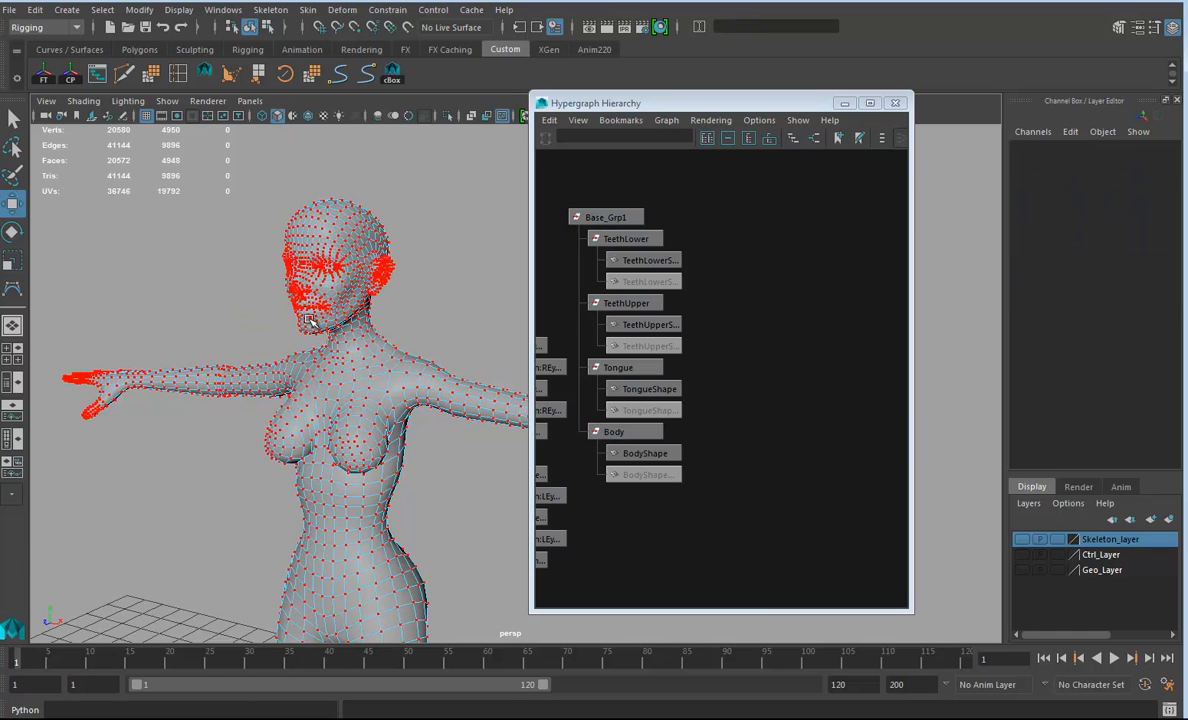
pyautogui.click(308, 320)
# Select the centre vertex on the Body mesh's chin, just below the lower lip
pyautogui.press('f')
pyautogui.scroll(-4, 345, 358)
pyautogui.keyDown('alt'); pyautogui.moveTo(313, 351); pyautogui.dragTo(23, 345, button='middle'); pyautogui.keyUp('alt')
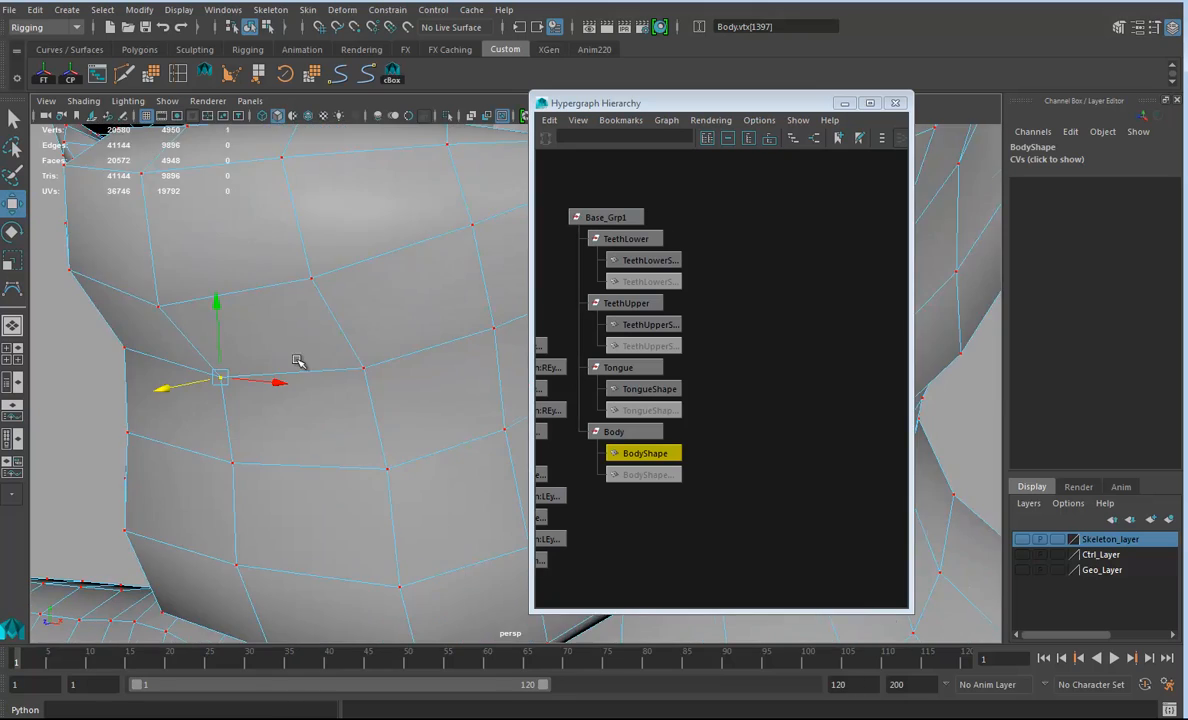
pyautogui.scroll(-3, 300, 362)
pyautogui.keyDown('alt'); pyautogui.moveTo(247, 353); pyautogui.dragTo(75, 348, button='middle'); pyautogui.keyUp('alt')
pyautogui.keyDown('alt'); pyautogui.moveTo(75, 348); pyautogui.dragTo(243, 341); pyautogui.keyUp('alt')
pyautogui.scroll(-1, 243, 341)
pyautogui.keyDown('alt'); pyautogui.moveTo(372, 339); pyautogui.dragTo(328, 357); pyautogui.keyUp('alt')
pyautogui.click(252, 359)
pyautogui.keyDown('alt'); pyautogui.moveTo(253, 361); pyautogui.dragTo(283, 380); pyautogui.keyUp('alt')
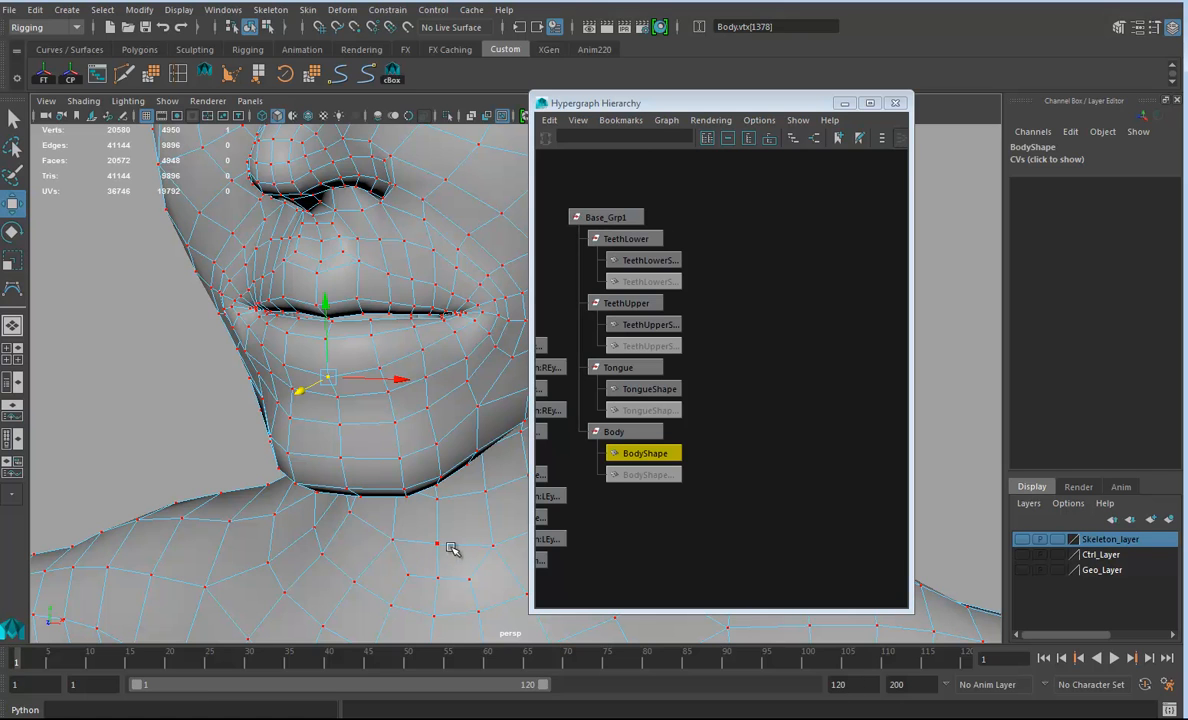
# Grow the vertex selection outward from the chin until it covers the mouth, jaw and lower cheeks
pyautogui.keyDown('shift'); pyautogui.moveTo(453, 549); pyautogui.dragTo(497, 521, button='right'); pyautogui.keyUp('shift')
pyautogui.hotkey('shift', '.')
pyautogui.hotkey('shift', '.')
pyautogui.hotkey('shift', '.')
pyautogui.scroll(-4, 409, 455)
pyautogui.hotkey('shift', '.')
pyautogui.hotkey('shift', '.')
pyautogui.hotkey('shift', '.')
pyautogui.hotkey('shift', '.')
pyautogui.hotkey('shift', '.')
pyautogui.keyDown('alt'); pyautogui.moveTo(466, 468); pyautogui.dragTo(443, 457, button='middle'); pyautogui.keyUp('alt')
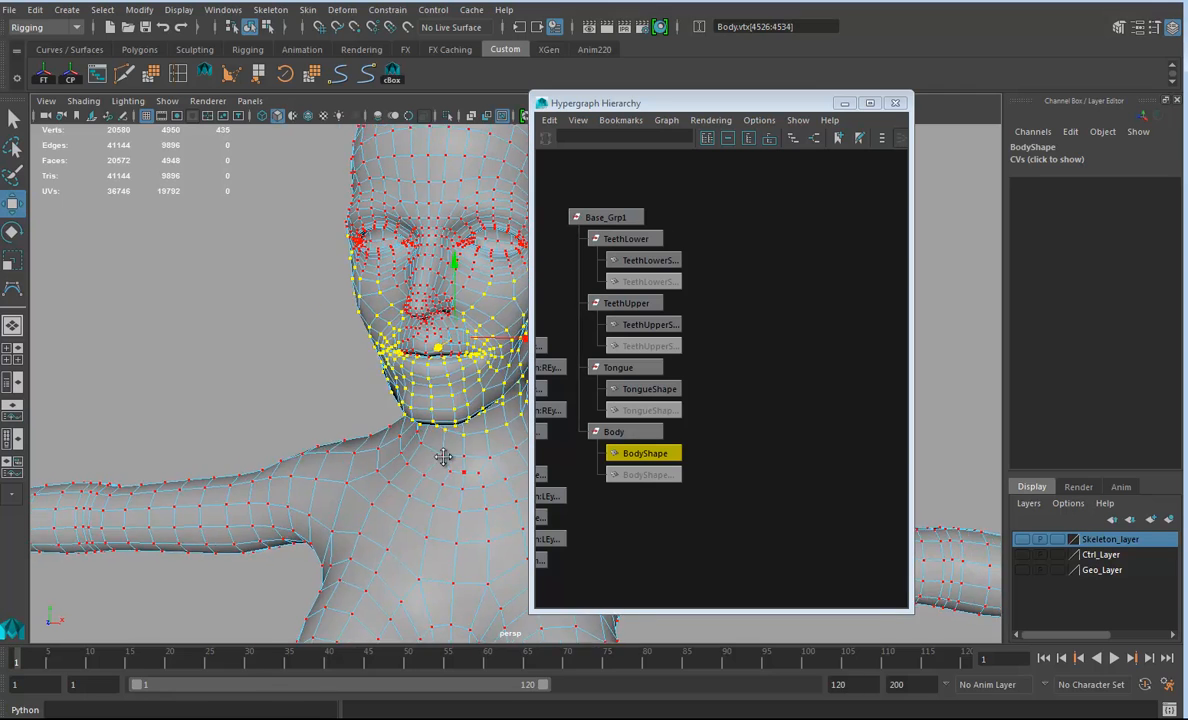
# Check the selection from the side and expand it further over the cheeks, jawline and upper neck
pyautogui.keyDown('alt'); pyautogui.moveTo(443, 457); pyautogui.dragTo(371, 432); pyautogui.keyUp('alt')
pyautogui.keyDown('alt'); pyautogui.moveTo(371, 432); pyautogui.dragTo(378, 511, button='middle'); pyautogui.keyUp('alt')
pyautogui.keyDown('alt'); pyautogui.moveTo(434, 458); pyautogui.dragTo(348, 434); pyautogui.keyUp('alt')
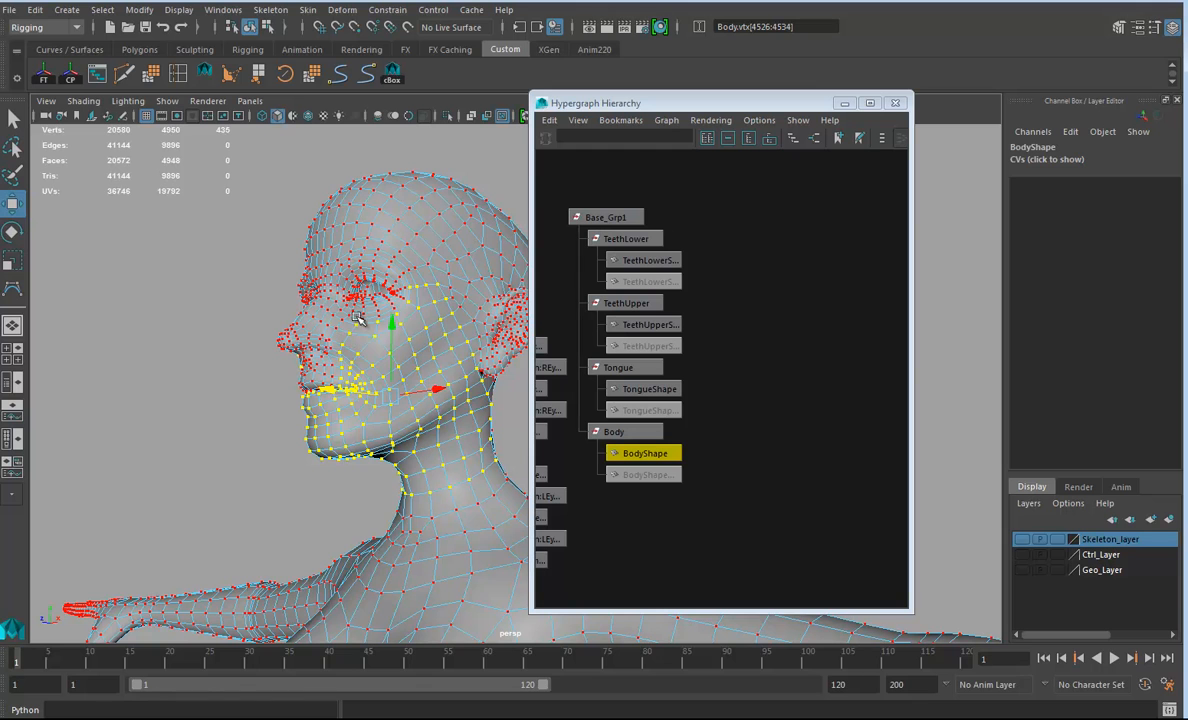
pyautogui.keyDown('alt'); pyautogui.moveTo(343, 321); pyautogui.dragTo(386, 332); pyautogui.keyUp('alt')
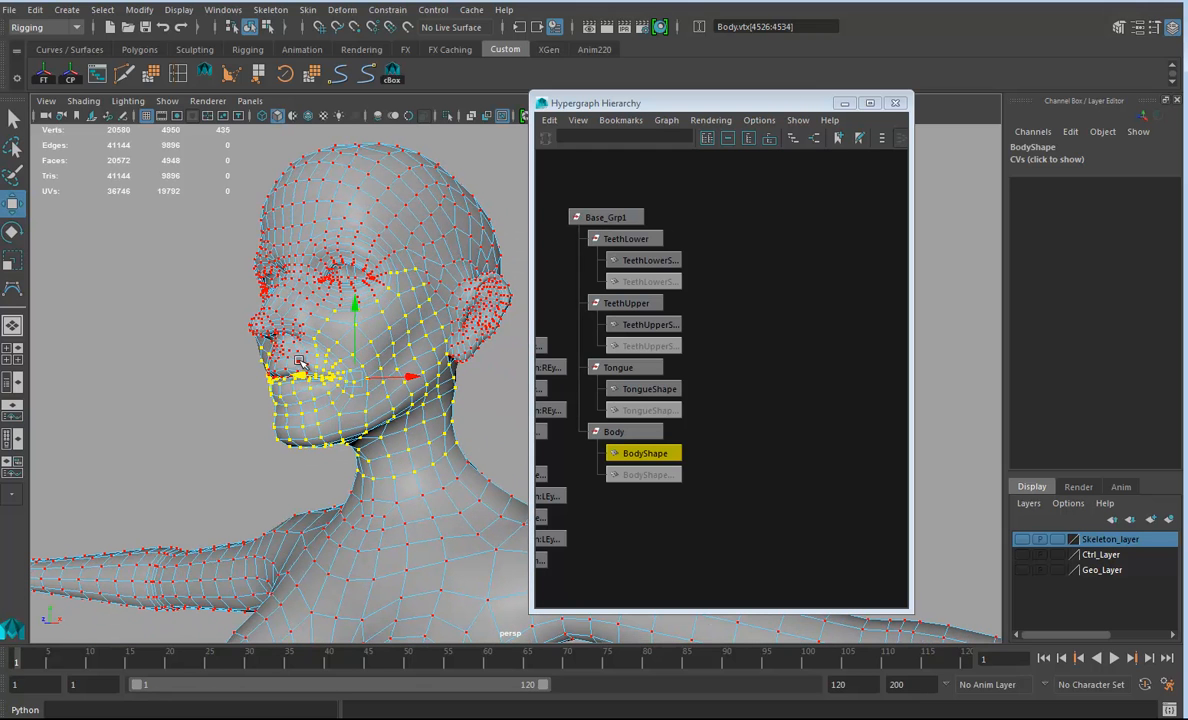
pyautogui.hotkey('shift', '.')
pyautogui.keyDown('alt'); pyautogui.moveTo(364, 424); pyautogui.dragTo(225, 215); pyautogui.keyUp('alt')
pyautogui.press('space')
pyautogui.keyDown('alt'); pyautogui.moveTo(378, 430); pyautogui.dragTo(491, 438); pyautogui.keyUp('alt')
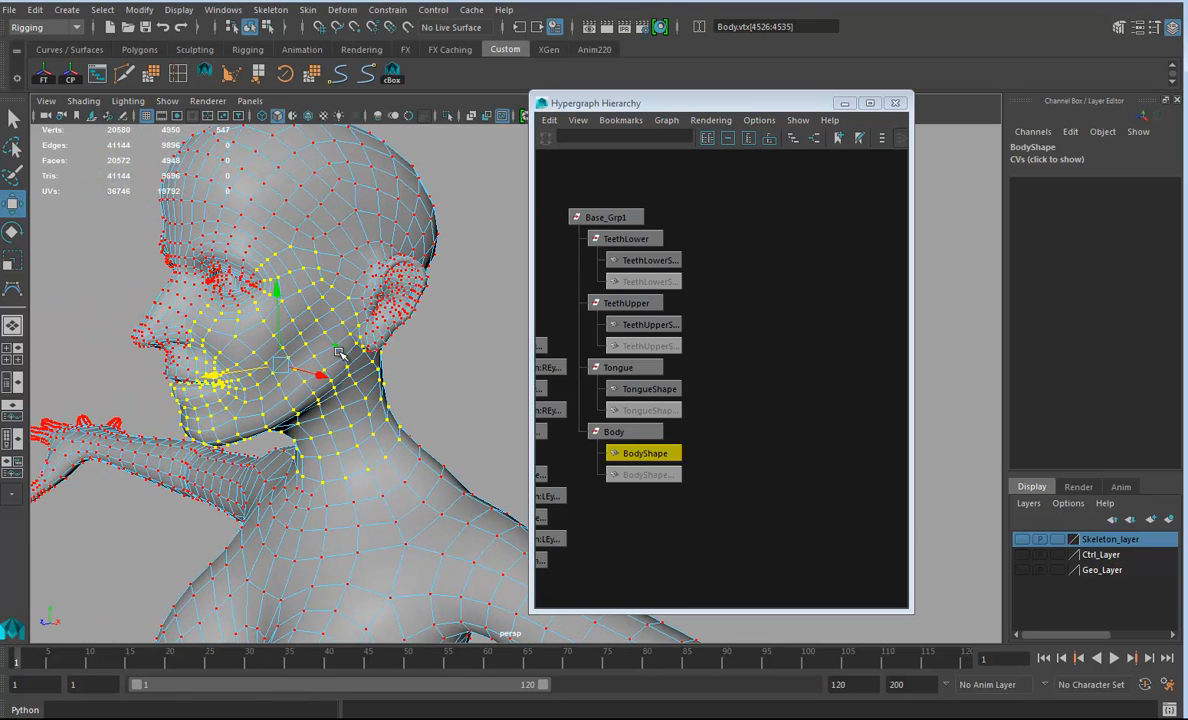
pyautogui.keyDown('alt'); pyautogui.moveTo(310, 320); pyautogui.dragTo(372, 293); pyautogui.keyUp('alt')
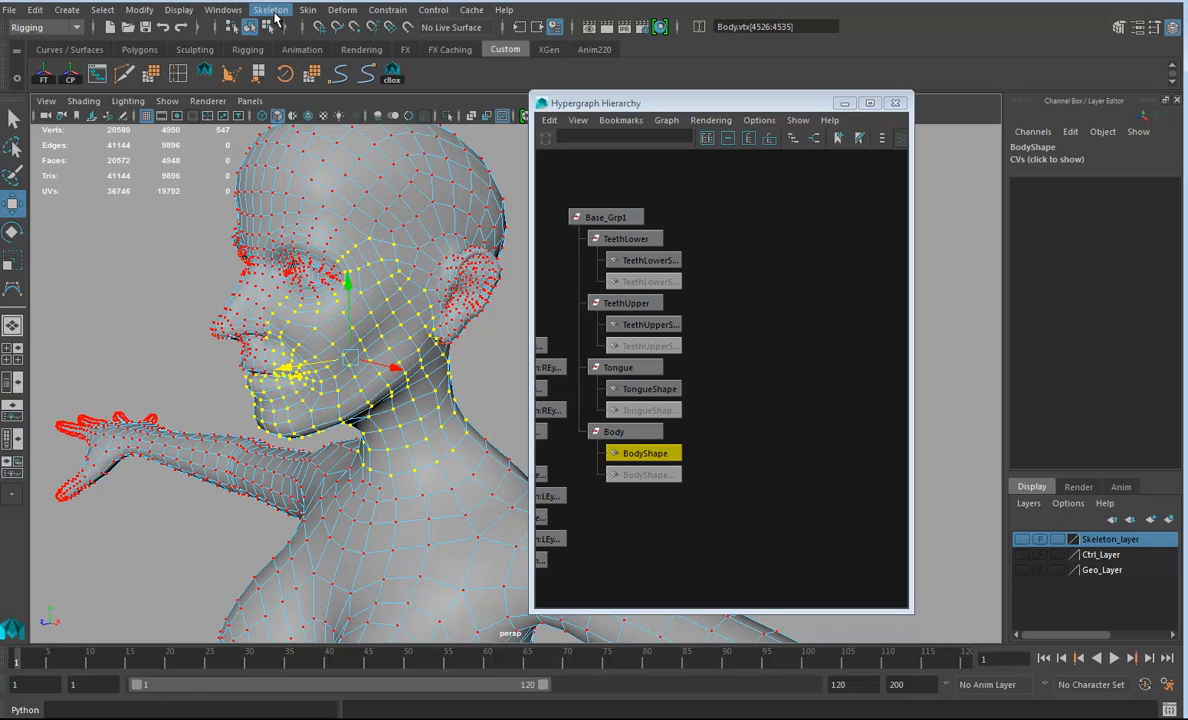
# Create a cluster deformer from the selected jaw vertices, test-move its handle and undo the move
pyautogui.click(345, 12)
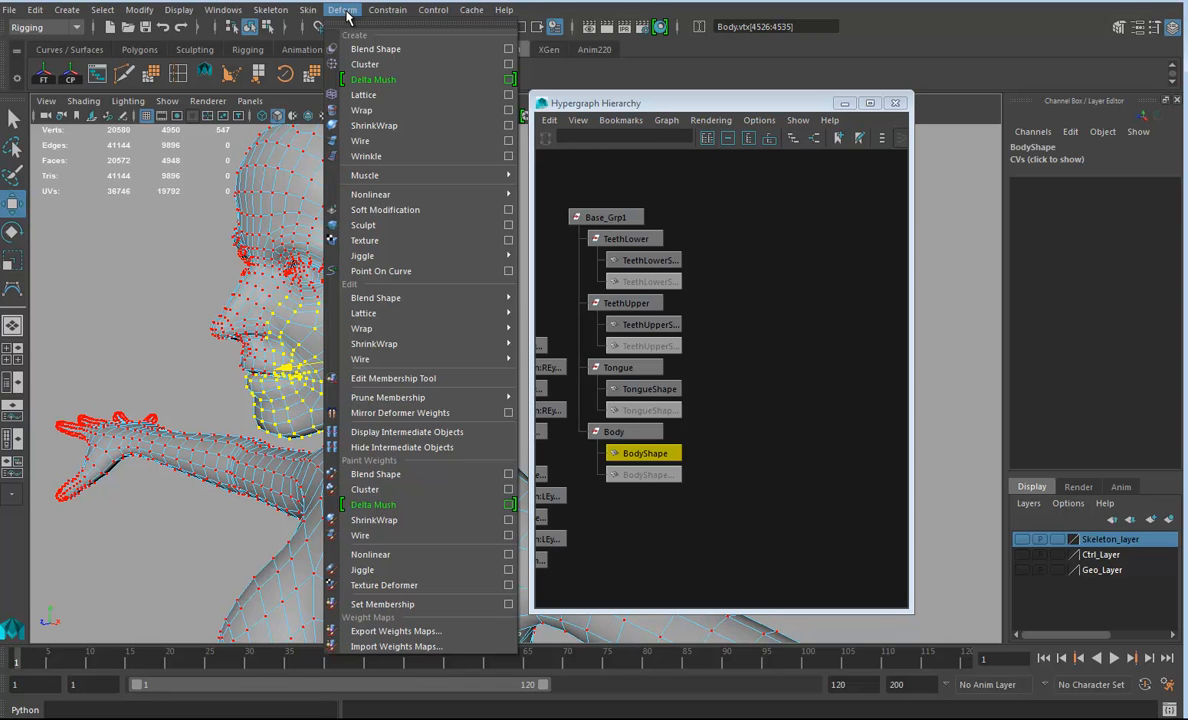
pyautogui.click(364, 66)
pyautogui.moveTo(355, 355); pyautogui.dragTo(340, 390)
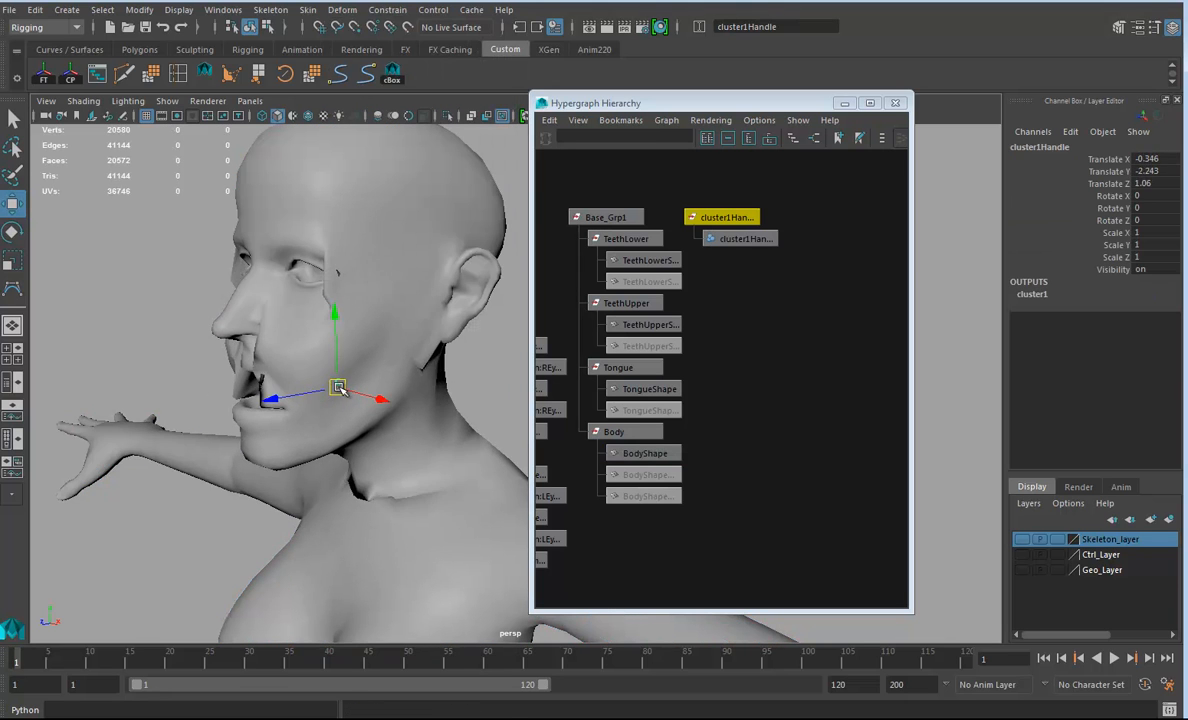
pyautogui.hotkey('ctrl', 'z')
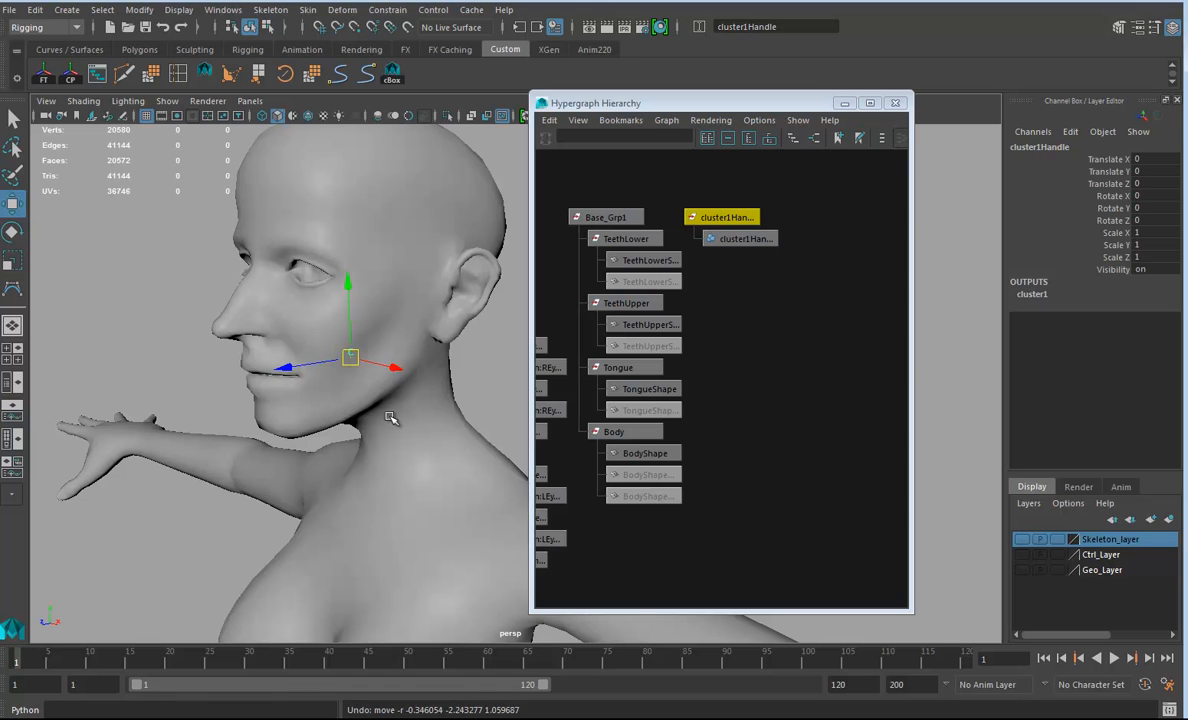
# In the side view, move the cluster handle's pivot up and back to the jaw hinge in front of the earlobe
pyautogui.moveTo(436, 405)
pyautogui.keyDown('alt'); pyautogui.mouseDown()
pyautogui.moveTo(416, 408)
pyautogui.moveTo(441, 386)
pyautogui.mouseUp(); pyautogui.keyUp('alt')
pyautogui.keyDown('alt'); pyautogui.moveTo(325, 325); pyautogui.dragTo(257, 400); pyautogui.keyUp('alt')
pyautogui.press('space')
pyautogui.press('f')
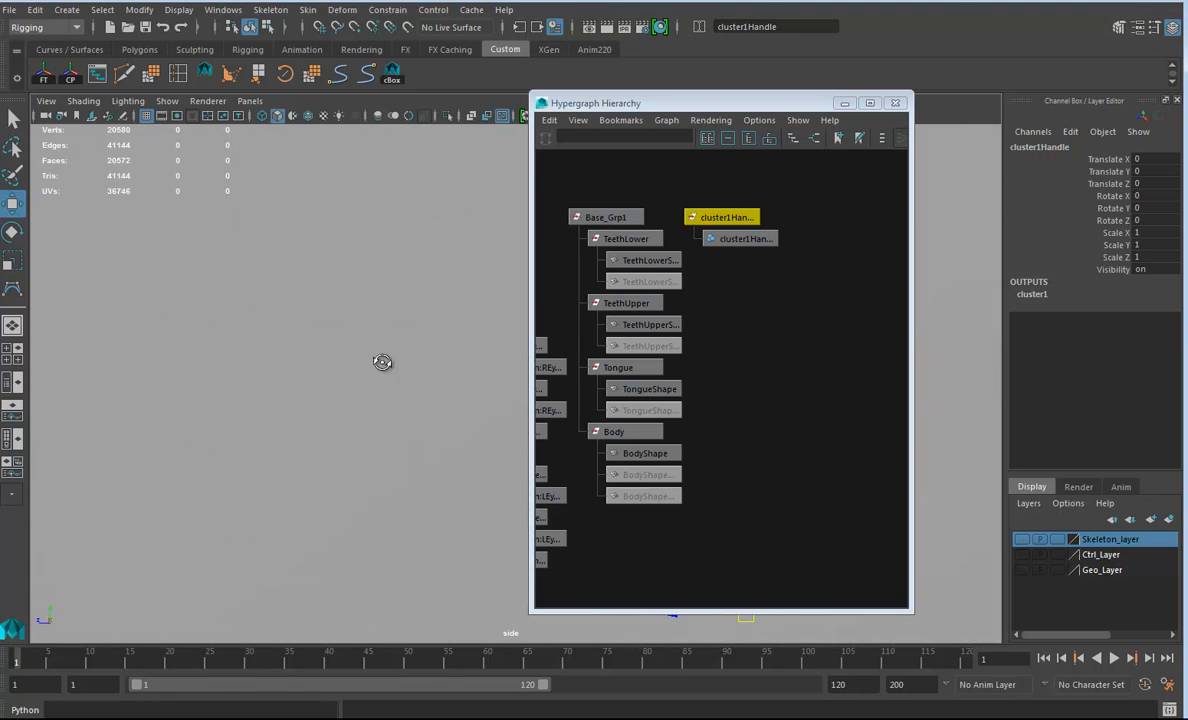
pyautogui.scroll(-8, 356, 356)
pyautogui.keyDown('alt'); pyautogui.moveTo(363, 363); pyautogui.dragTo(150, 376, button='middle'); pyautogui.keyUp('alt')
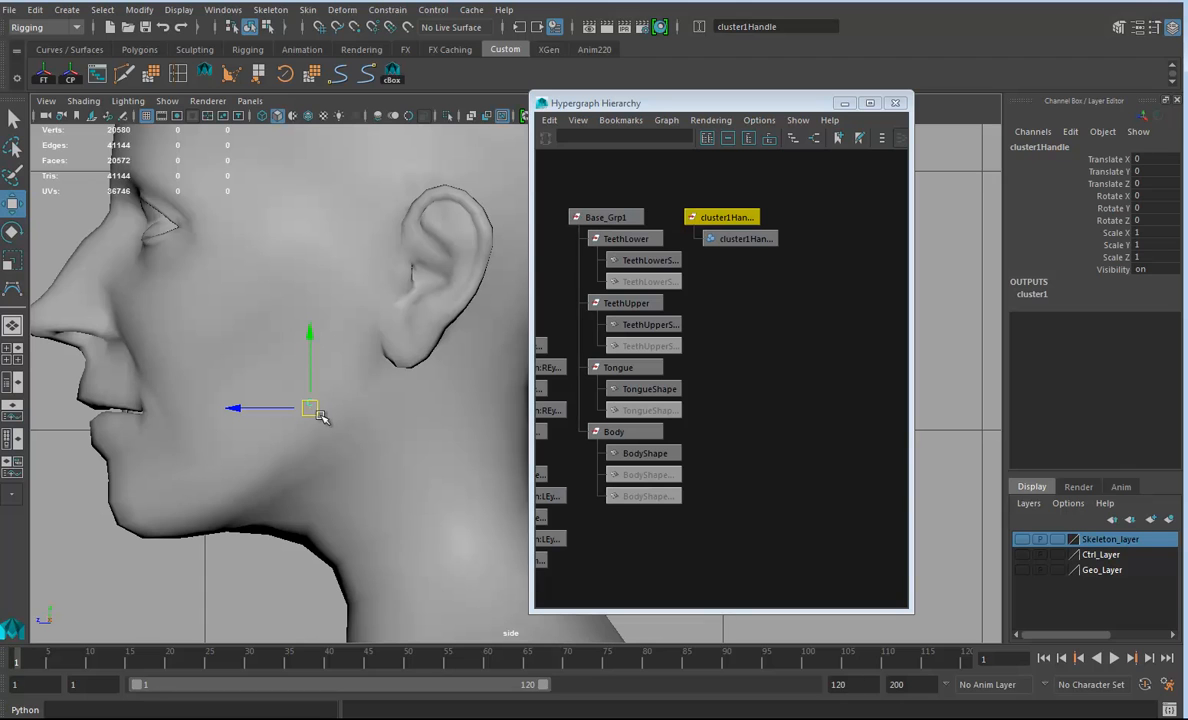
pyautogui.press('d')
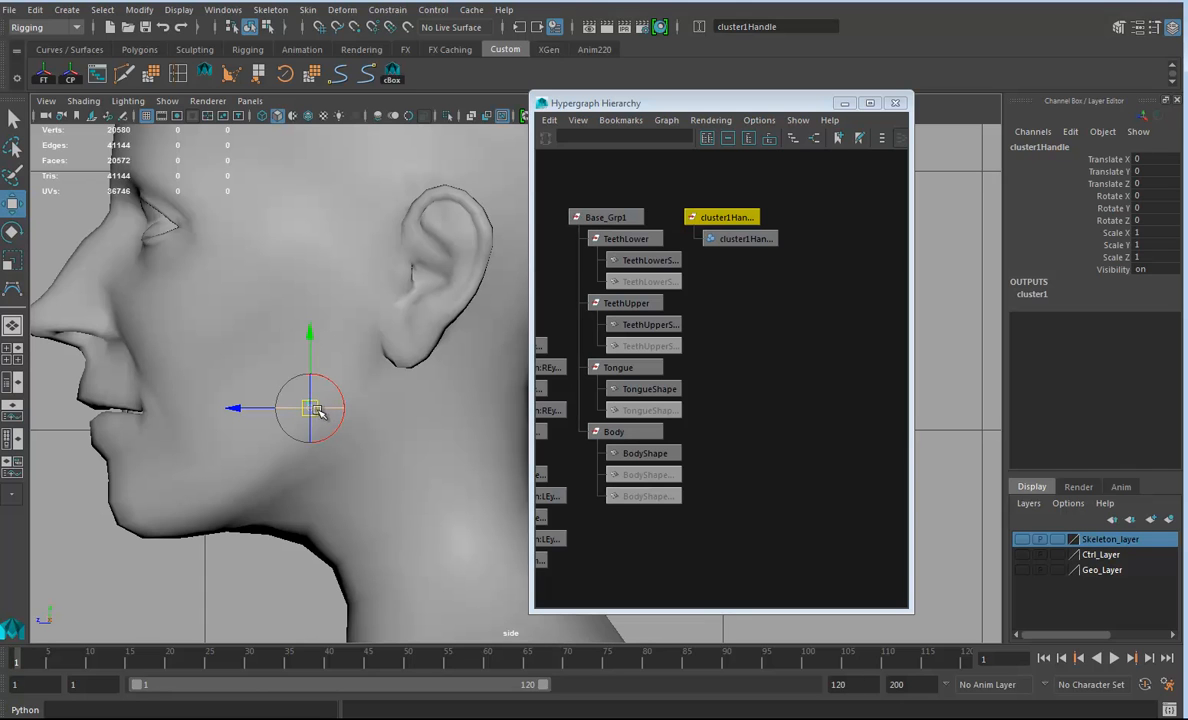
pyautogui.moveTo(310, 336); pyautogui.dragTo(313, 270)
pyautogui.moveTo(244, 334); pyautogui.dragTo(290, 330)
pyautogui.moveTo(366, 259); pyautogui.dragTo(366, 265)
pyautogui.press('Insert')
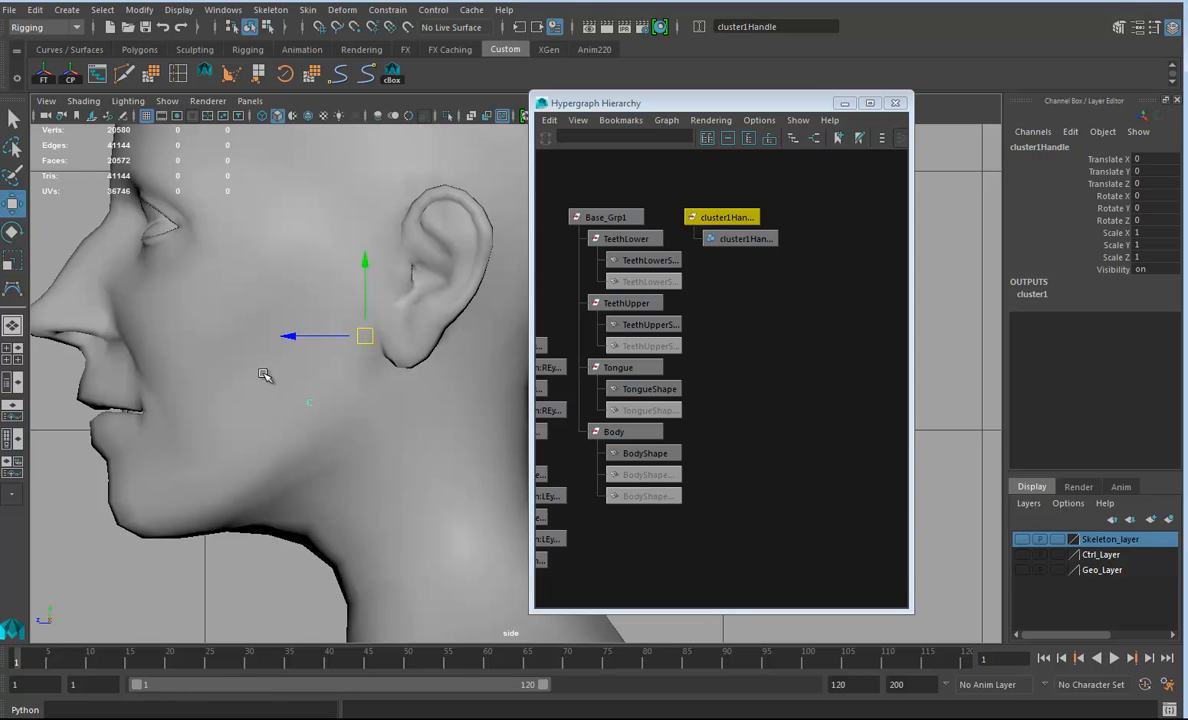
# Rotate the cluster handle about 16 degrees around X to open the jaw, and select the Body mesh in perspective
pyautogui.press('e')
pyautogui.moveTo(411, 276); pyautogui.dragTo(395, 273)
pyautogui.keyDown('alt'); pyautogui.moveTo(437, 405); pyautogui.dragTo(377, 397); pyautogui.keyUp('alt')
pyautogui.press('space')
pyautogui.keyDown('alt'); pyautogui.moveTo(329, 446); pyautogui.dragTo(502, 414); pyautogui.keyUp('alt')
pyautogui.keyDown('alt'); pyautogui.moveTo(509, 392); pyautogui.dragTo(477, 233); pyautogui.keyUp('alt')
pyautogui.click(450, 310)
pyautogui.keyDown('alt'); pyautogui.moveTo(450, 310); pyautogui.dragTo(358, 338); pyautogui.keyUp('alt')
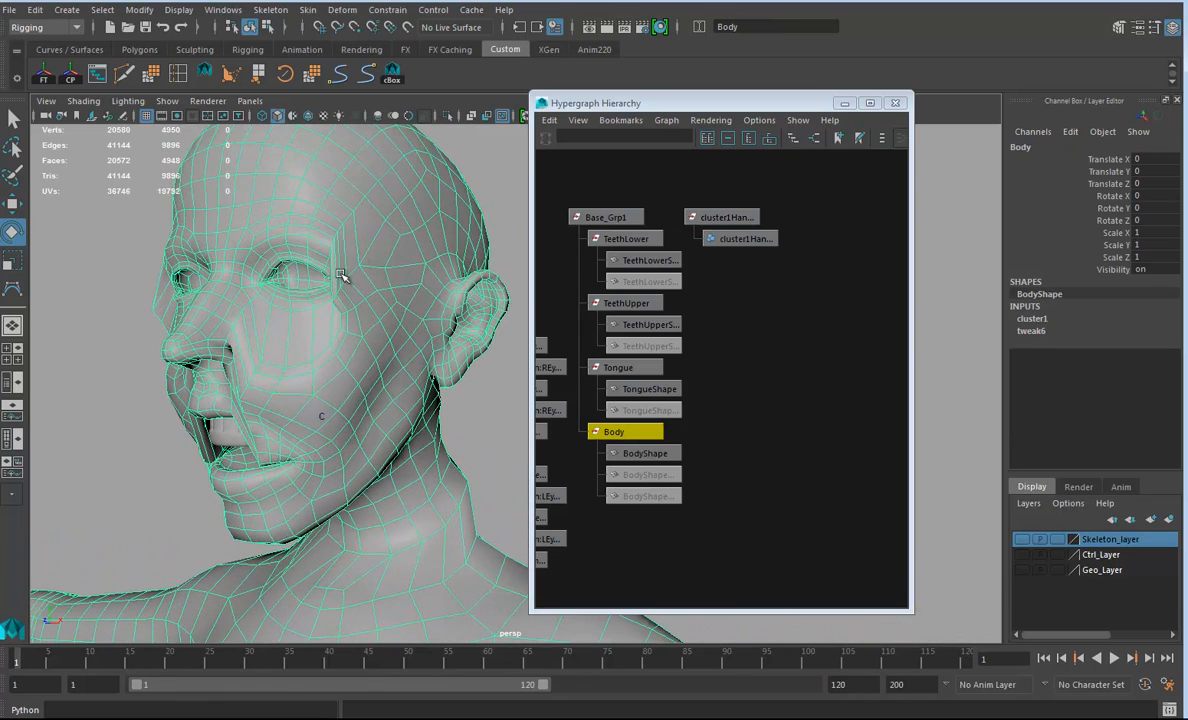
# Delete the leftover original shape nodes under Body, Tongue, TeethUpper and TeethLower in Base_Grp1, keeping BodyShapeOrig1
pyautogui.keyDown('alt'); pyautogui.moveTo(411, 374); pyautogui.dragTo(441, 376); pyautogui.keyUp('alt')
pyautogui.moveTo(716, 105); pyautogui.dragTo(794, 107)
pyautogui.keyDown('alt'); pyautogui.moveTo(544, 437); pyautogui.dragTo(522, 428); pyautogui.keyUp('alt')
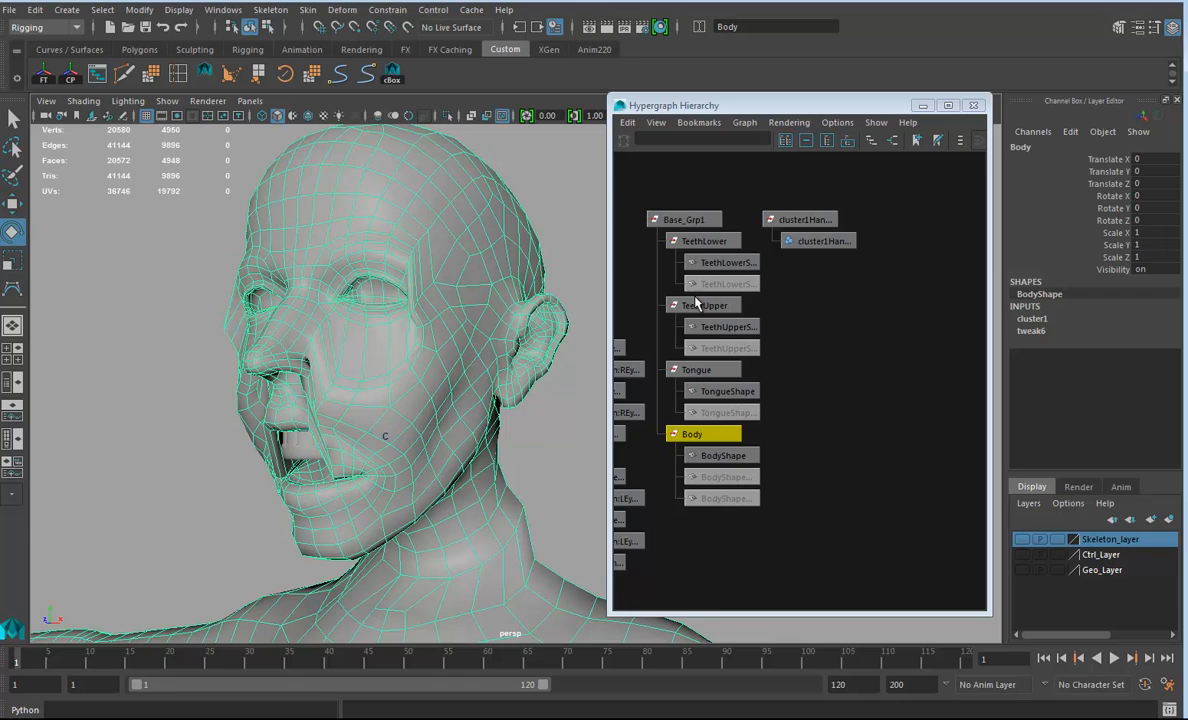
pyautogui.keyDown('alt'); pyautogui.moveTo(460, 336); pyautogui.dragTo(510, 370); pyautogui.keyUp('alt')
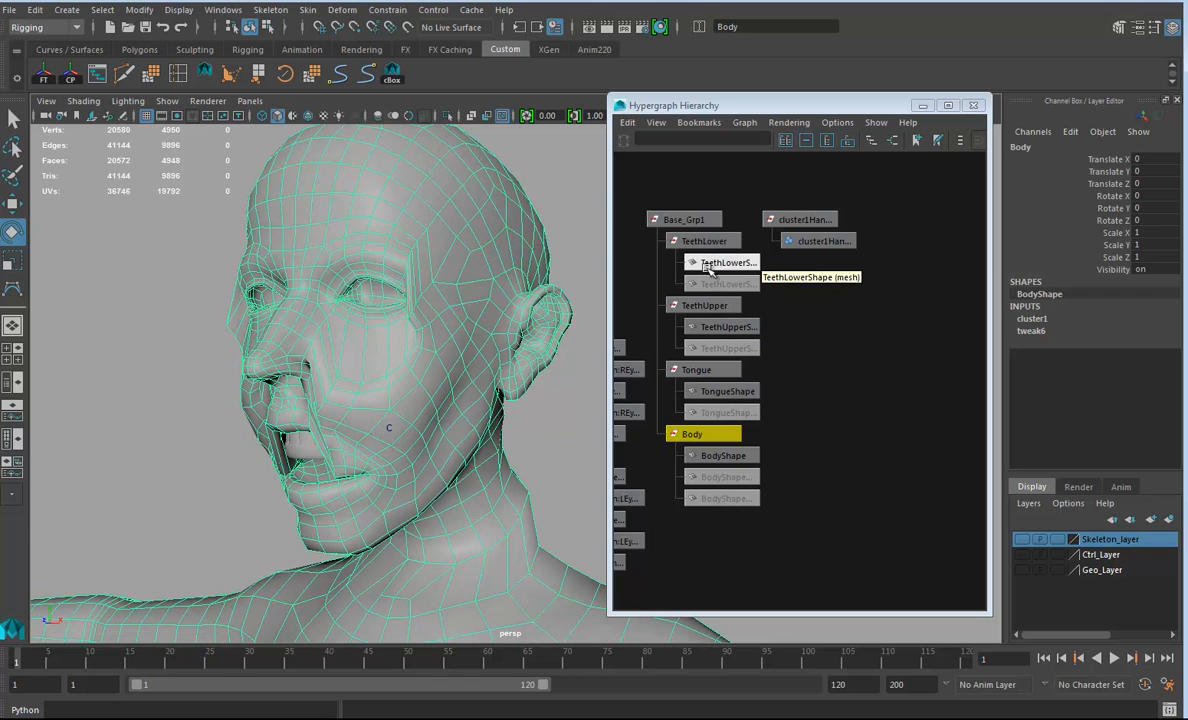
pyautogui.click(726, 480)
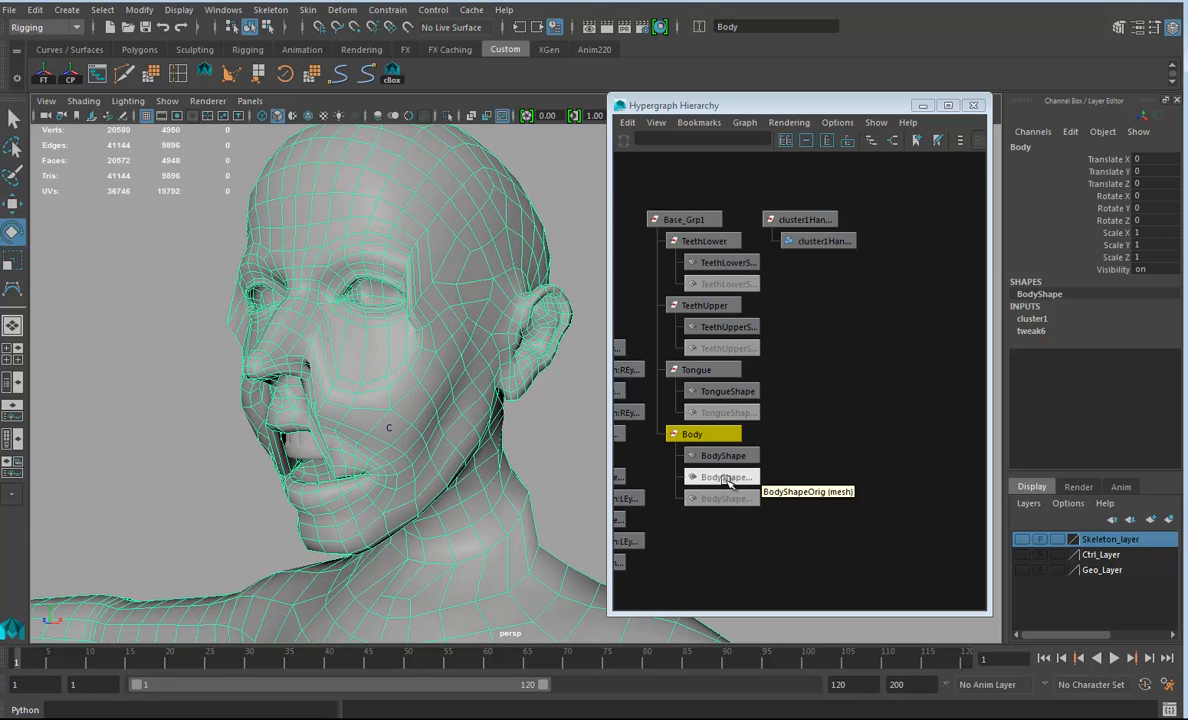
pyautogui.press('Delete')
pyautogui.click(725, 412)
pyautogui.press('Delete')
pyautogui.click(718, 348)
pyautogui.press('Delete')
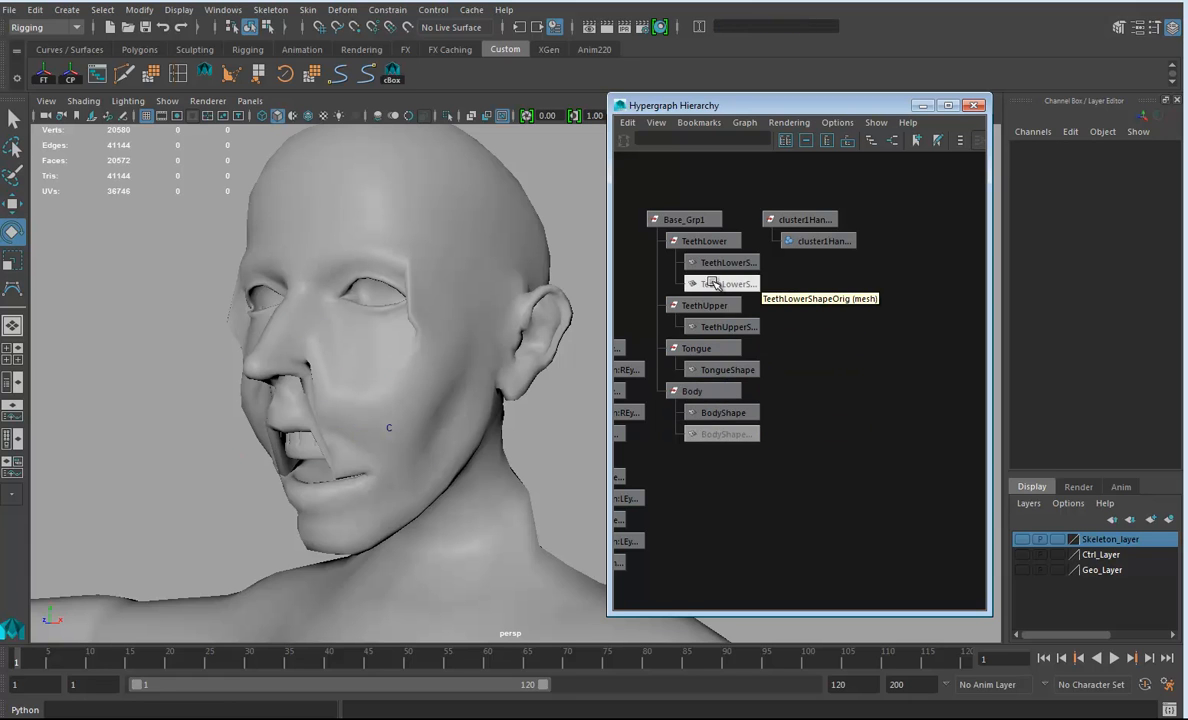
pyautogui.click(713, 284)
pyautogui.press('Delete')
pyautogui.click(686, 370)
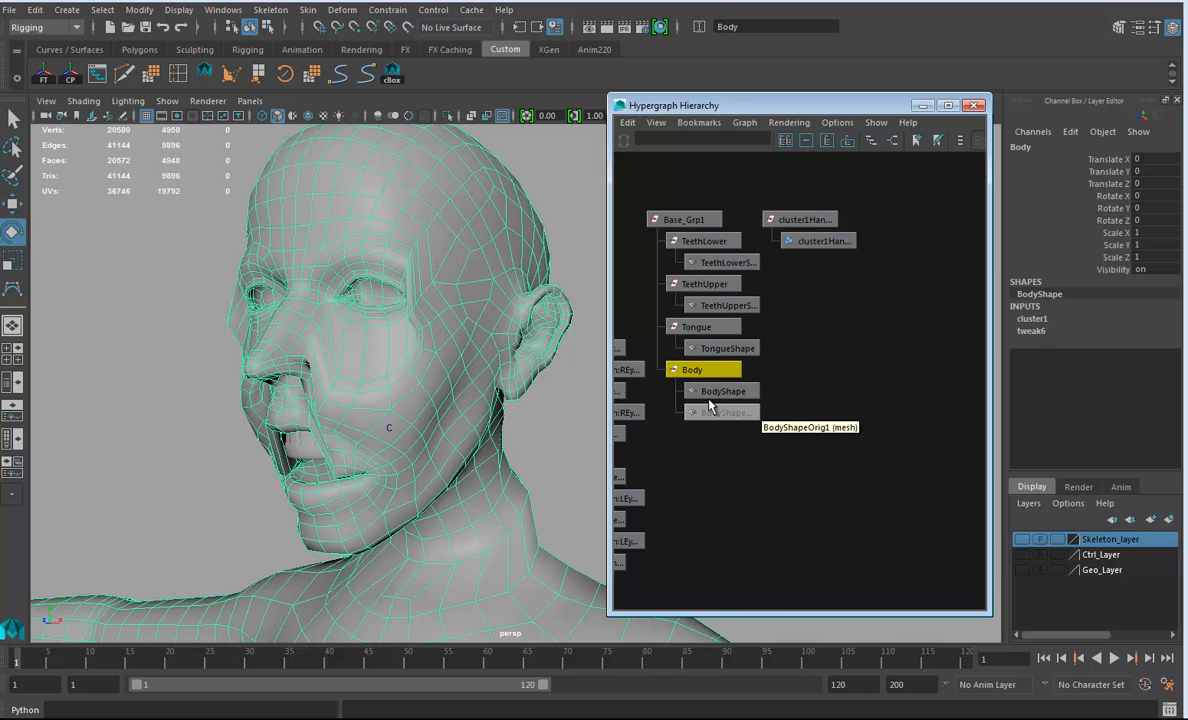
pyautogui.keyDown('alt'); pyautogui.moveTo(436, 410); pyautogui.dragTo(480, 402); pyautogui.keyUp('alt')
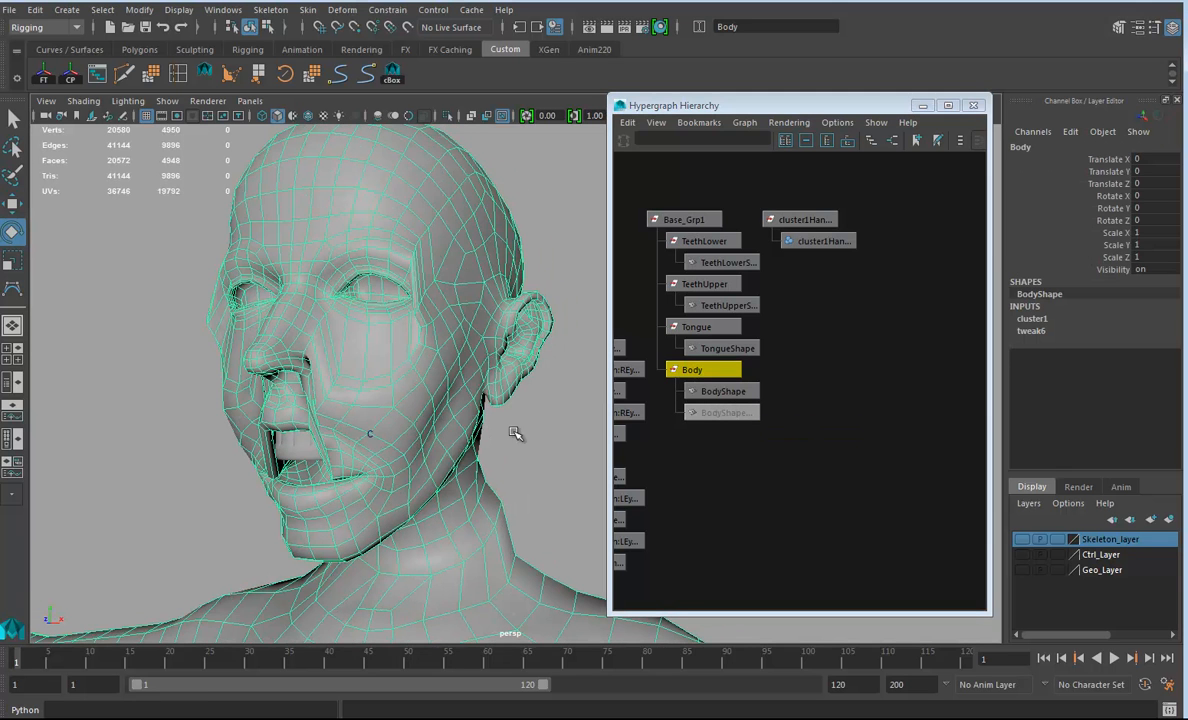
pyautogui.click(813, 218)
pyautogui.moveTo(350, 362); pyautogui.dragTo(474, 278)
pyautogui.hotkey('ctrl', 'z')
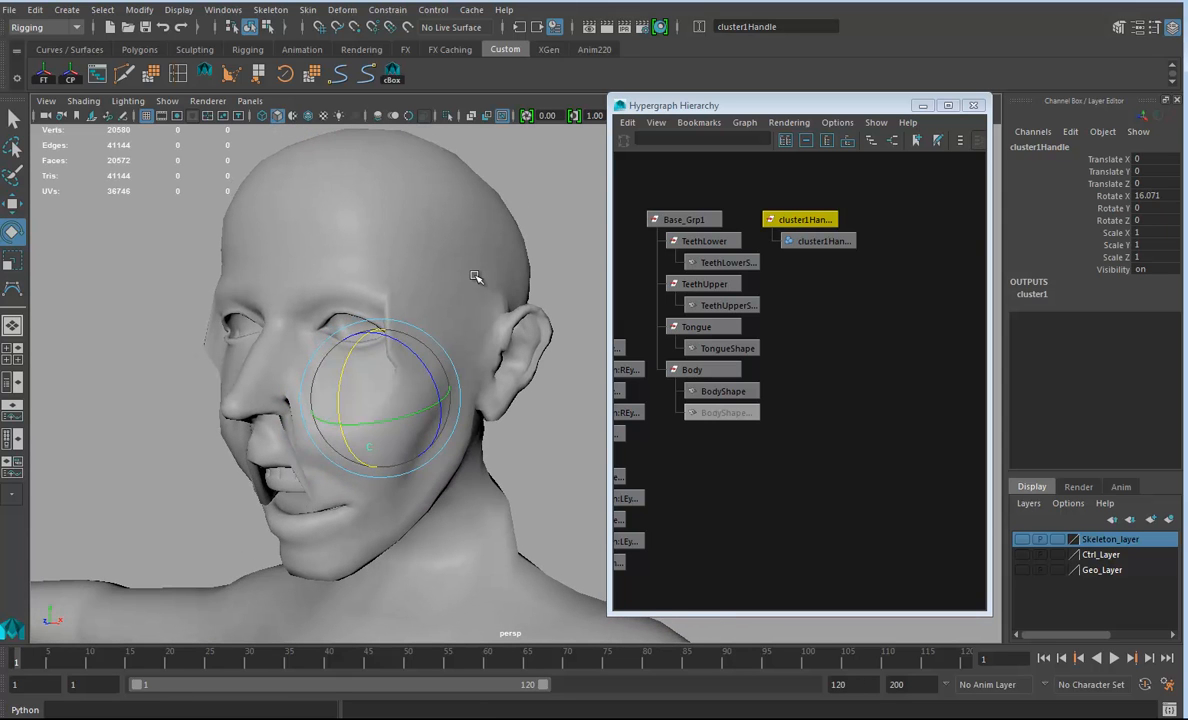
pyautogui.click(837, 122)
pyautogui.moveTo(848, 140)
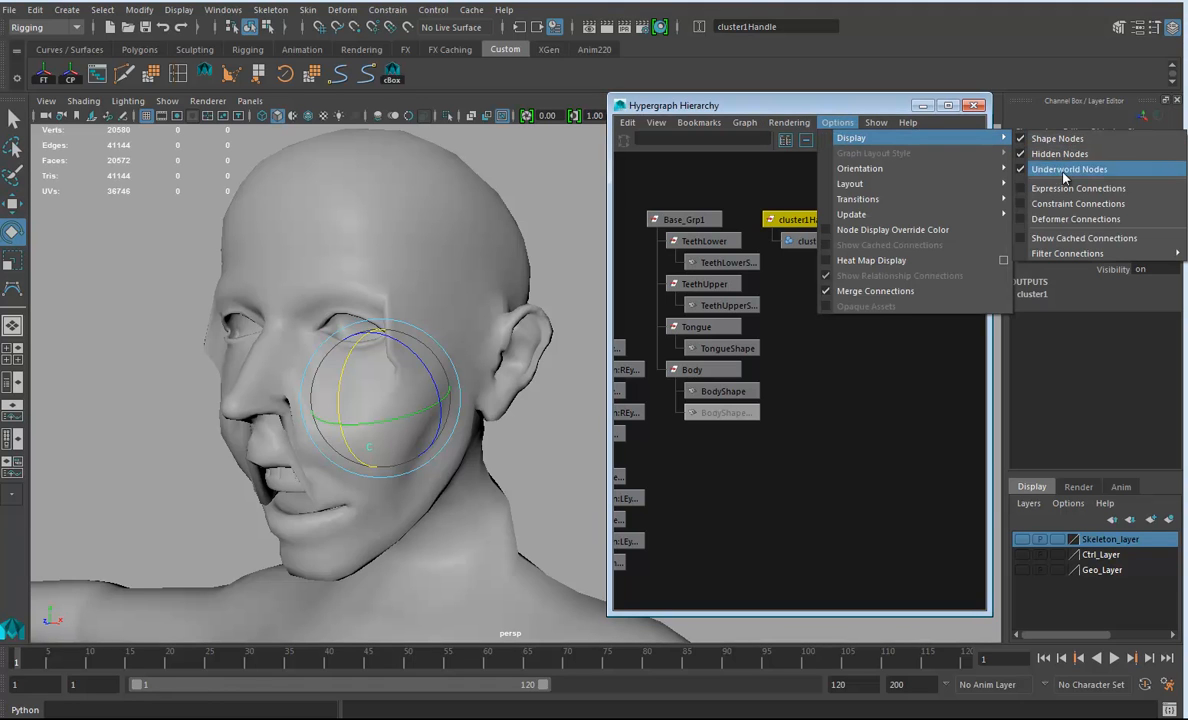
pyautogui.click(789, 123)
pyautogui.click(803, 105)
# Start the Paint Set Membership tool on the Body mesh with cluster1Set as the set to modify, showing wireframe over shading
pyautogui.moveTo(397, 335)
pyautogui.keyDown('alt'); pyautogui.mouseDown()
pyautogui.moveTo(424, 339)
pyautogui.moveTo(417, 328)
pyautogui.mouseUp(); pyautogui.keyUp('alt')
pyautogui.click(438, 341)
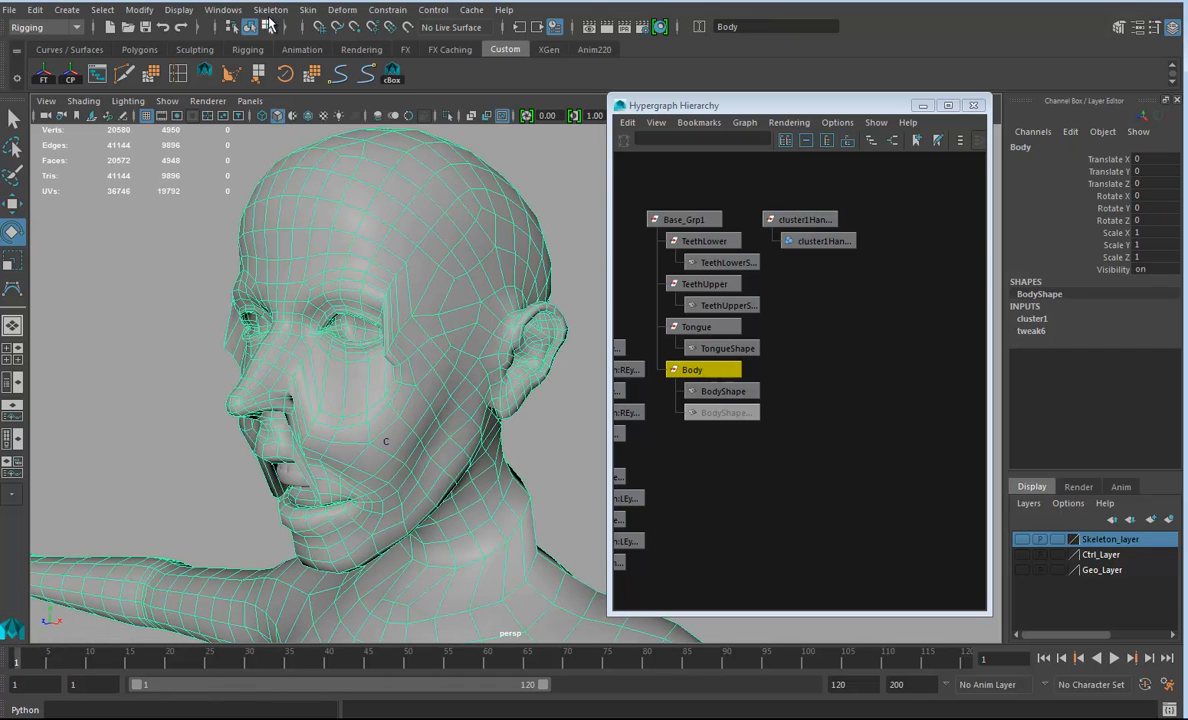
pyautogui.click(341, 10)
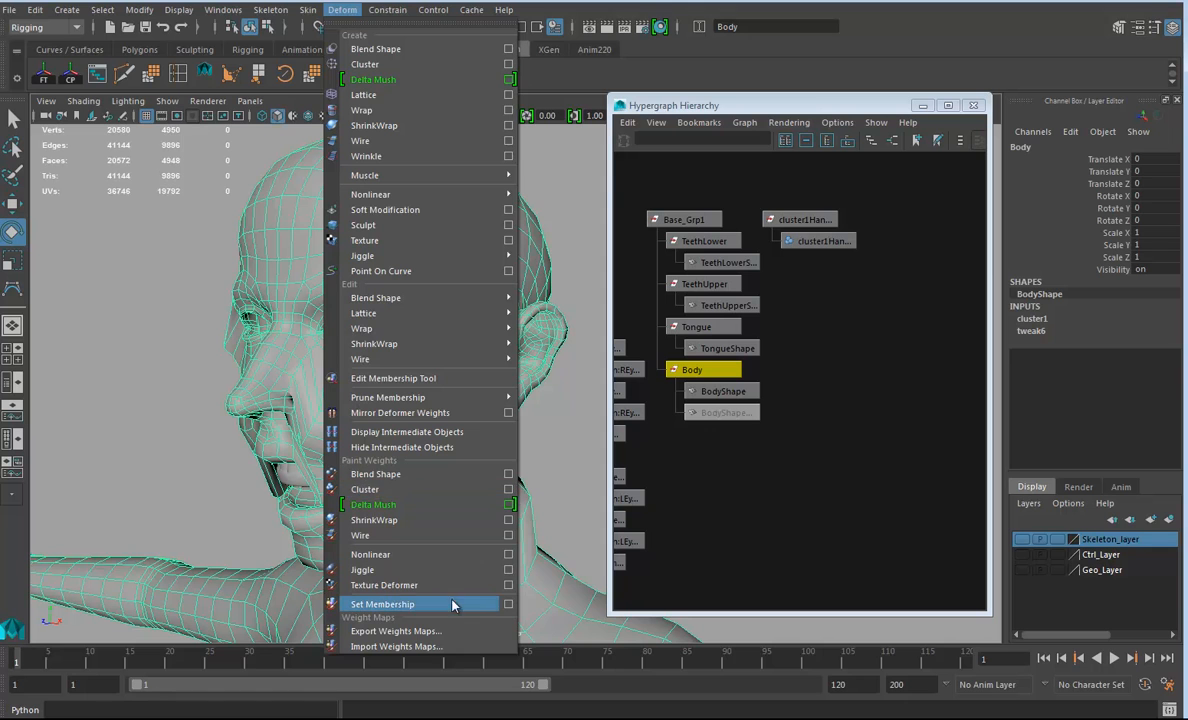
pyautogui.click(509, 605)
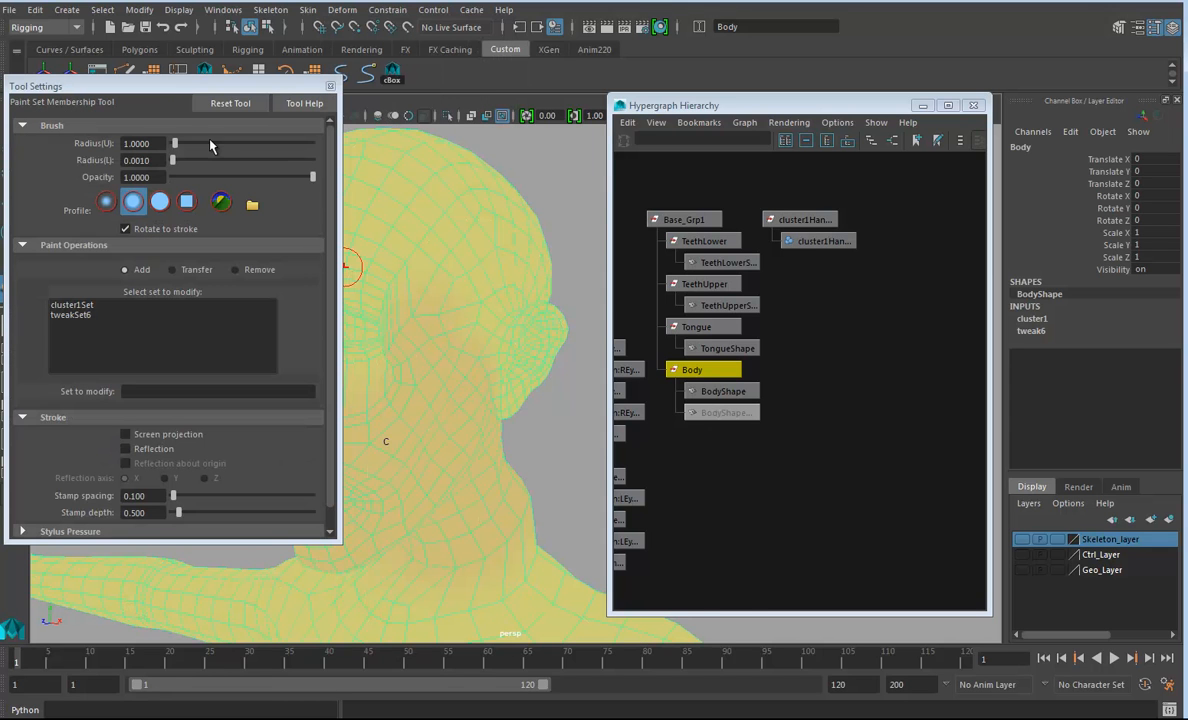
pyautogui.keyDown('alt'); pyautogui.moveTo(570, 375); pyautogui.dragTo(595, 307); pyautogui.keyUp('alt')
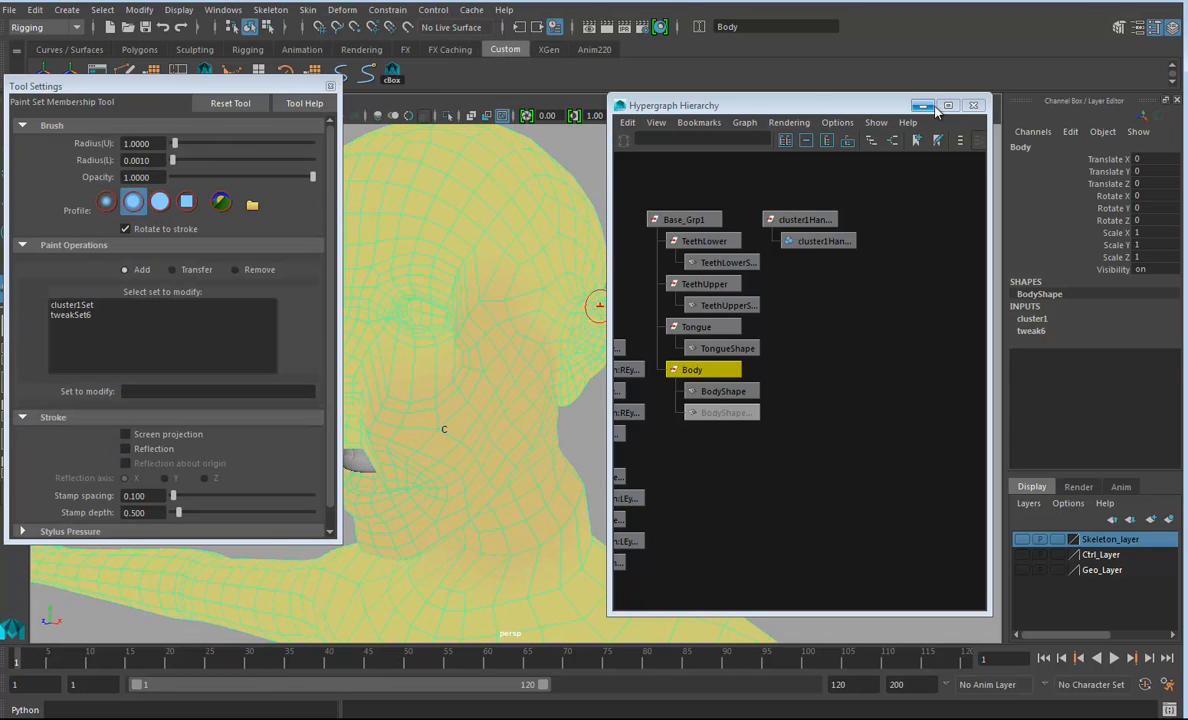
pyautogui.moveTo(901, 110); pyautogui.dragTo(1064, 118)
pyautogui.keyDown('alt'); pyautogui.moveTo(605, 305); pyautogui.dragTo(557, 289); pyautogui.keyUp('alt')
pyautogui.click(72, 304)
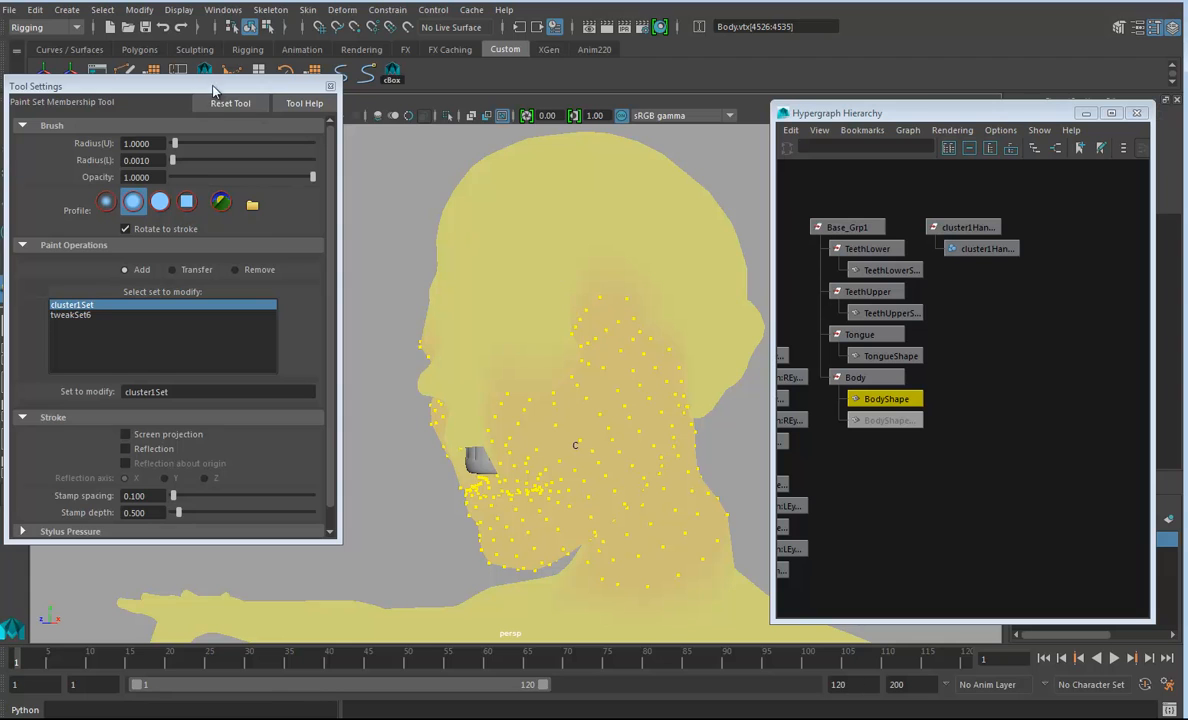
pyautogui.moveTo(100, 86); pyautogui.dragTo(99, 156)
pyautogui.click(310, 116)
pyautogui.keyDown('alt'); pyautogui.moveTo(530, 358); pyautogui.dragTo(578, 302); pyautogui.keyUp('alt')
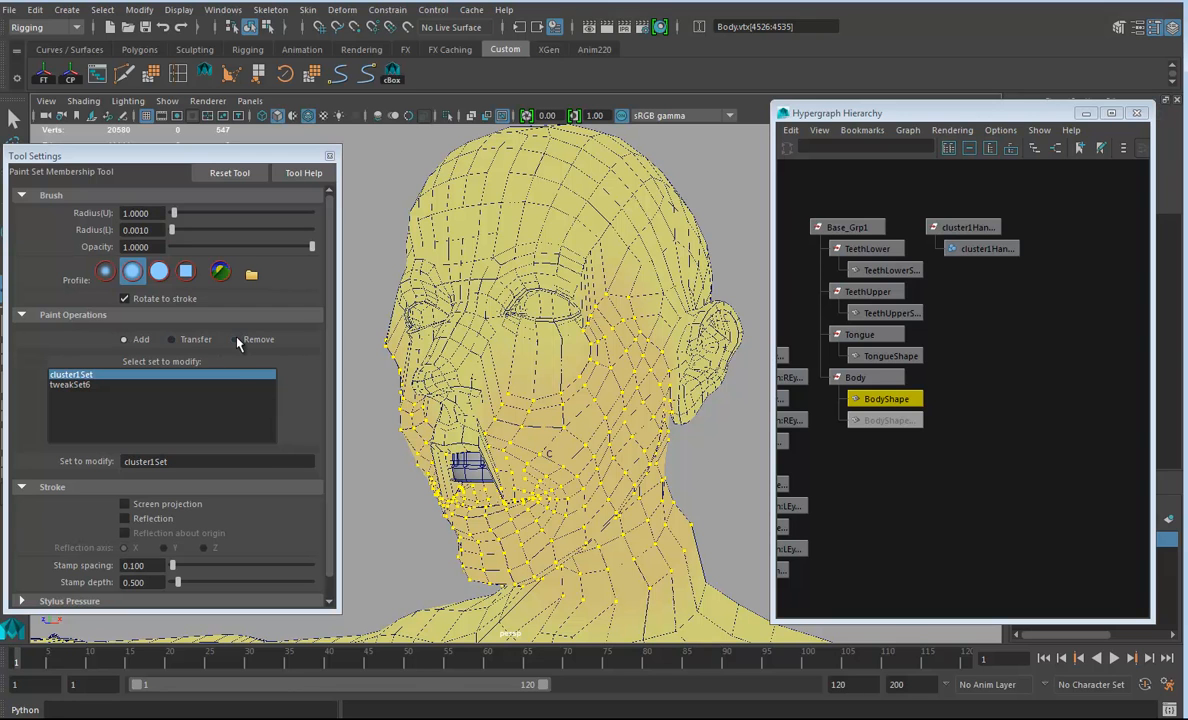
# Set the brush to Remove with reflection across X and paint the neck and outer jaw vertices out of cluster1Set
pyautogui.click(236, 340)
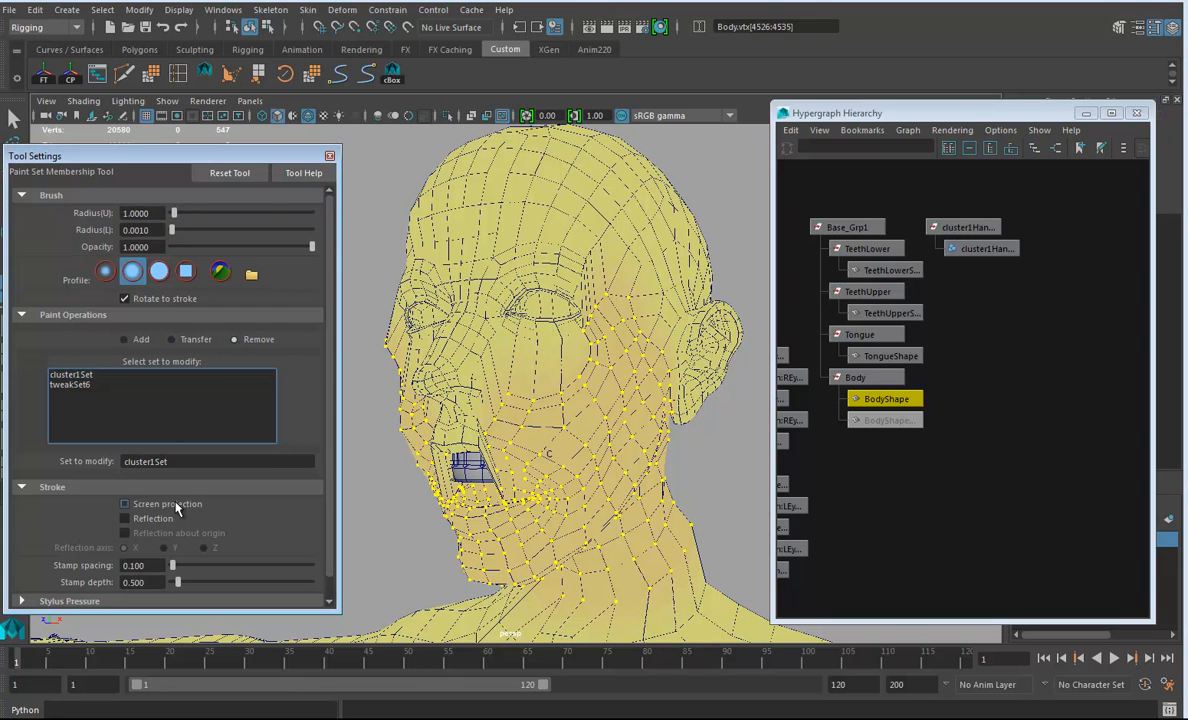
pyautogui.scroll(-1, 177, 507)
pyautogui.moveTo(568, 300)
pyautogui.mouseDown()
pyautogui.moveTo(555, 290)
pyautogui.moveTo(567, 265)
pyautogui.moveTo(648, 280)
pyautogui.mouseUp()
pyautogui.keyDown('alt'); pyautogui.moveTo(691, 377); pyautogui.dragTo(504, 398); pyautogui.keyUp('alt')
pyautogui.moveTo(652, 355)
pyautogui.keyDown('alt'); pyautogui.mouseDown()
pyautogui.moveTo(636, 392)
pyautogui.moveTo(629, 379)
pyautogui.mouseUp(); pyautogui.keyUp('alt')
pyautogui.moveTo(578, 345)
pyautogui.mouseDown()
pyautogui.moveTo(628, 460)
pyautogui.moveTo(579, 385)
pyautogui.moveTo(610, 377)
pyautogui.moveTo(612, 448)
pyautogui.moveTo(645, 464)
pyautogui.mouseUp()
pyautogui.keyDown('alt'); pyautogui.moveTo(592, 444); pyautogui.dragTo(526, 439, button='right'); pyautogui.keyUp('alt')
pyautogui.moveTo(568, 468)
pyautogui.mouseDown()
pyautogui.moveTo(480, 504)
pyautogui.moveTo(560, 498)
pyautogui.moveTo(520, 502)
pyautogui.mouseUp()
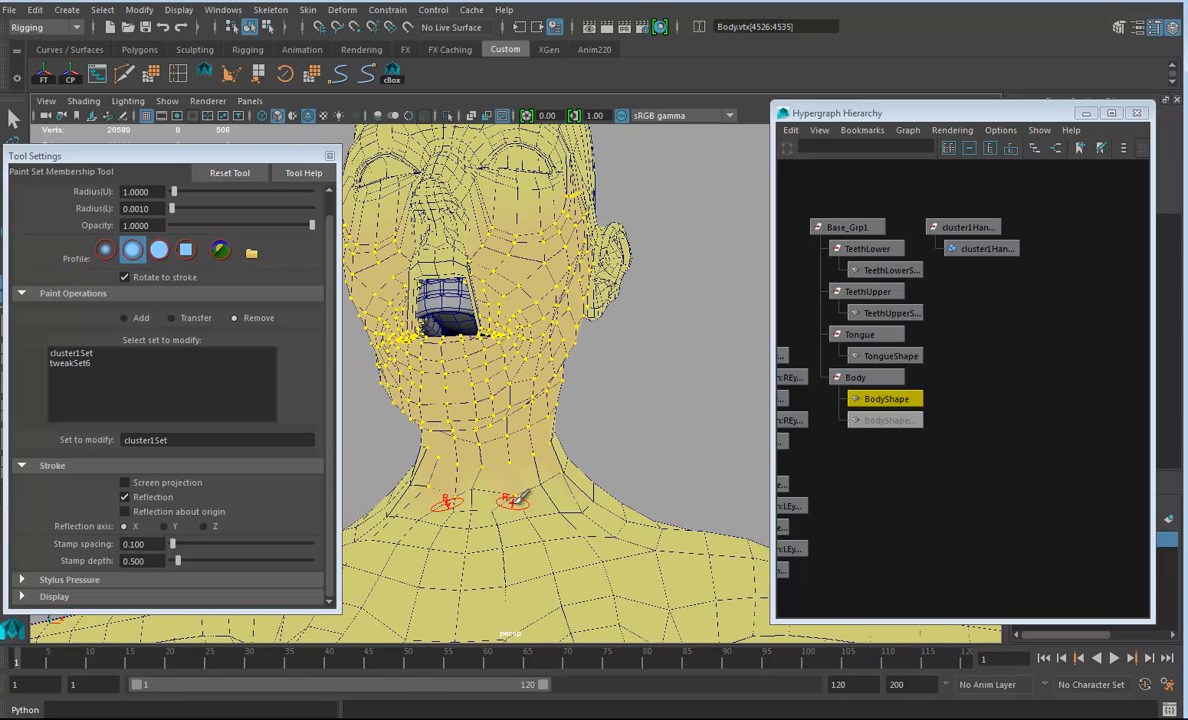
pyautogui.keyDown('alt'); pyautogui.moveTo(577, 436); pyautogui.dragTo(540, 395); pyautogui.keyUp('alt')
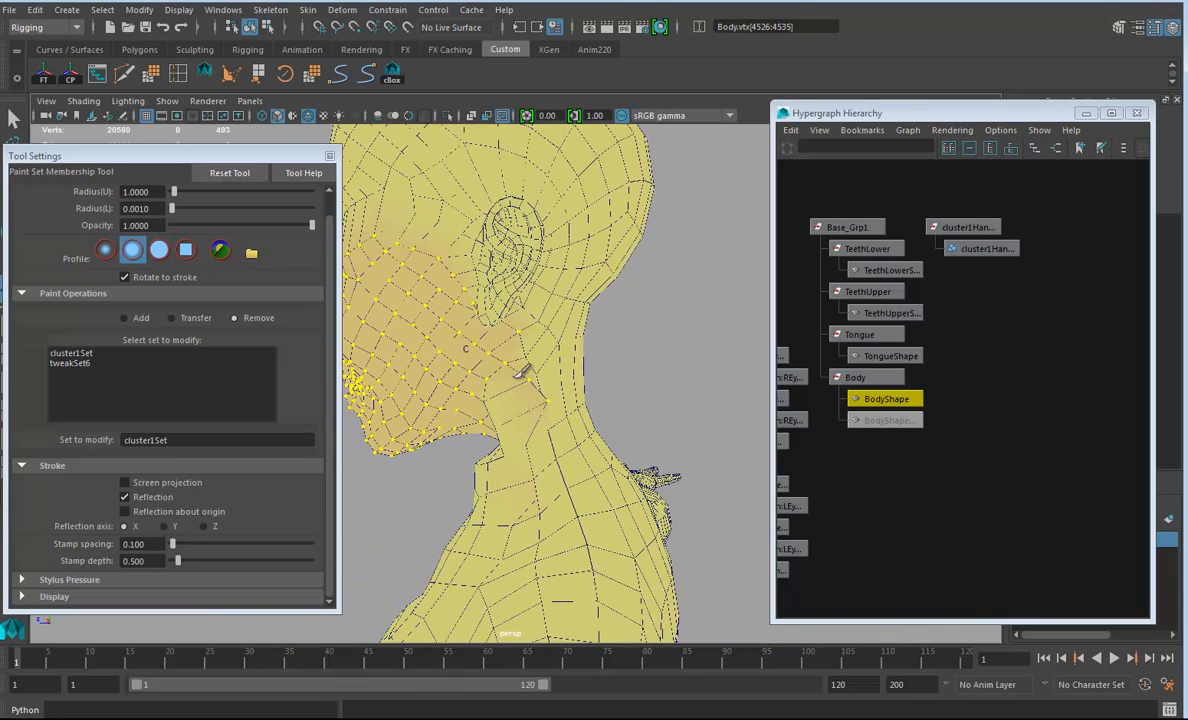
pyautogui.keyDown('alt'); pyautogui.moveTo(530, 442); pyautogui.dragTo(517, 375); pyautogui.keyUp('alt')
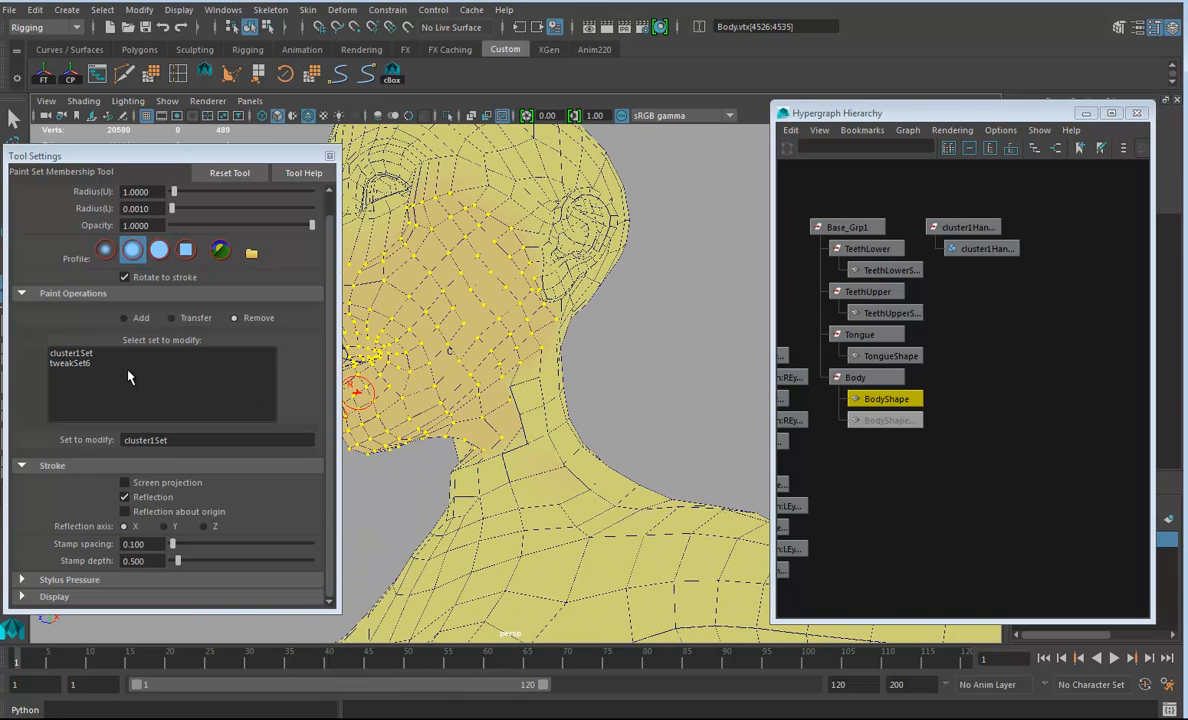
# Switch the brush to Add and paint the vertices along the rear jawline back into cluster1Set
pyautogui.click(125, 317)
pyautogui.moveTo(437, 398); pyautogui.dragTo(400, 360)
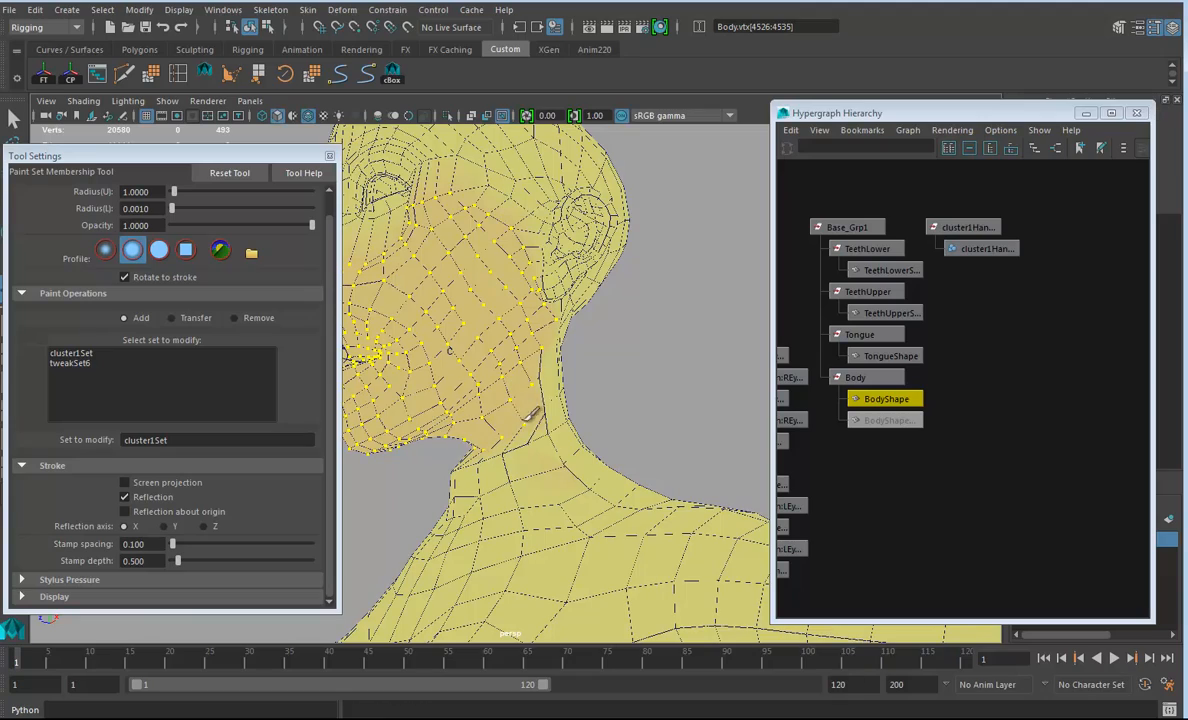
pyautogui.keyDown('alt'); pyautogui.moveTo(545, 413); pyautogui.dragTo(729, 437); pyautogui.keyUp('alt')
pyautogui.keyDown('alt'); pyautogui.moveTo(640, 432); pyautogui.dragTo(552, 352); pyautogui.keyUp('alt')
pyautogui.keyDown('alt'); pyautogui.moveTo(552, 352); pyautogui.dragTo(765, 412, button='right'); pyautogui.keyUp('alt')
pyautogui.keyDown('alt'); pyautogui.moveTo(527, 455); pyautogui.dragTo(567, 410); pyautogui.keyUp('alt')
pyautogui.keyDown('alt'); pyautogui.moveTo(567, 410); pyautogui.dragTo(455, 372, button='right'); pyautogui.keyUp('alt')
pyautogui.keyDown('alt'); pyautogui.moveTo(455, 372); pyautogui.dragTo(356, 347); pyautogui.keyUp('alt')
pyautogui.moveTo(168, 160); pyautogui.dragTo(232, 151)
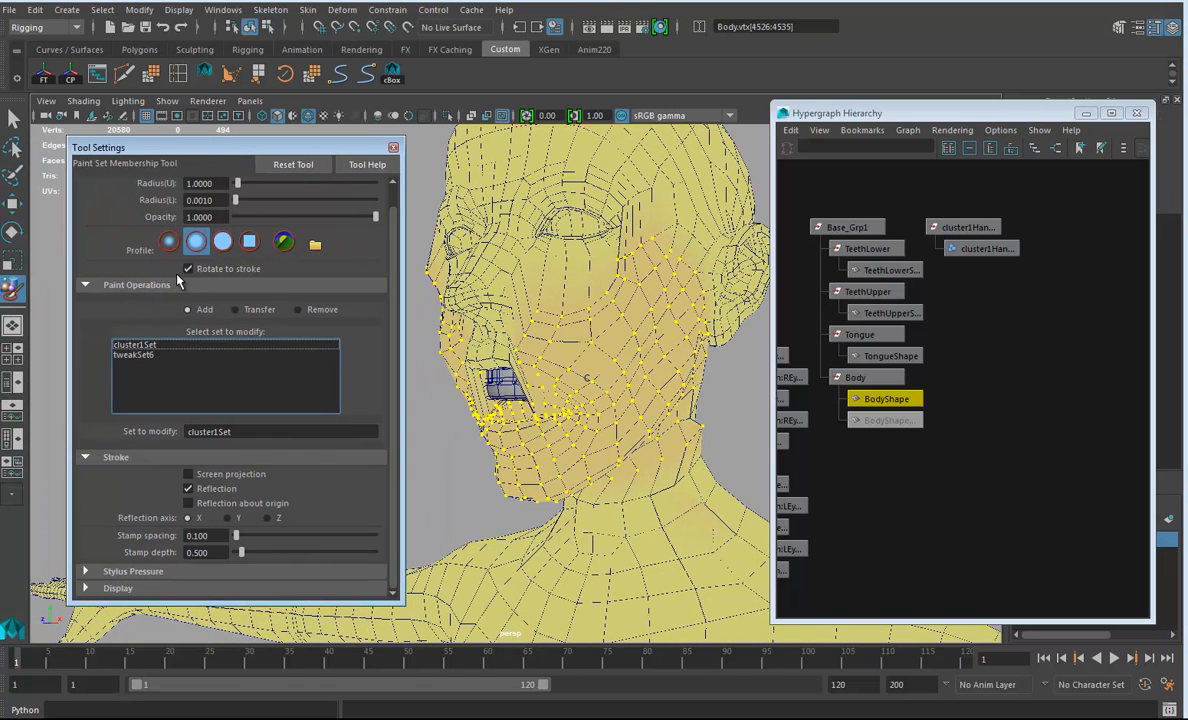
# Start the Paint Cluster Weights tool on cluster1.weights with the Replace operation, value 0, and check that reflection across X is on
pyautogui.click(342, 10)
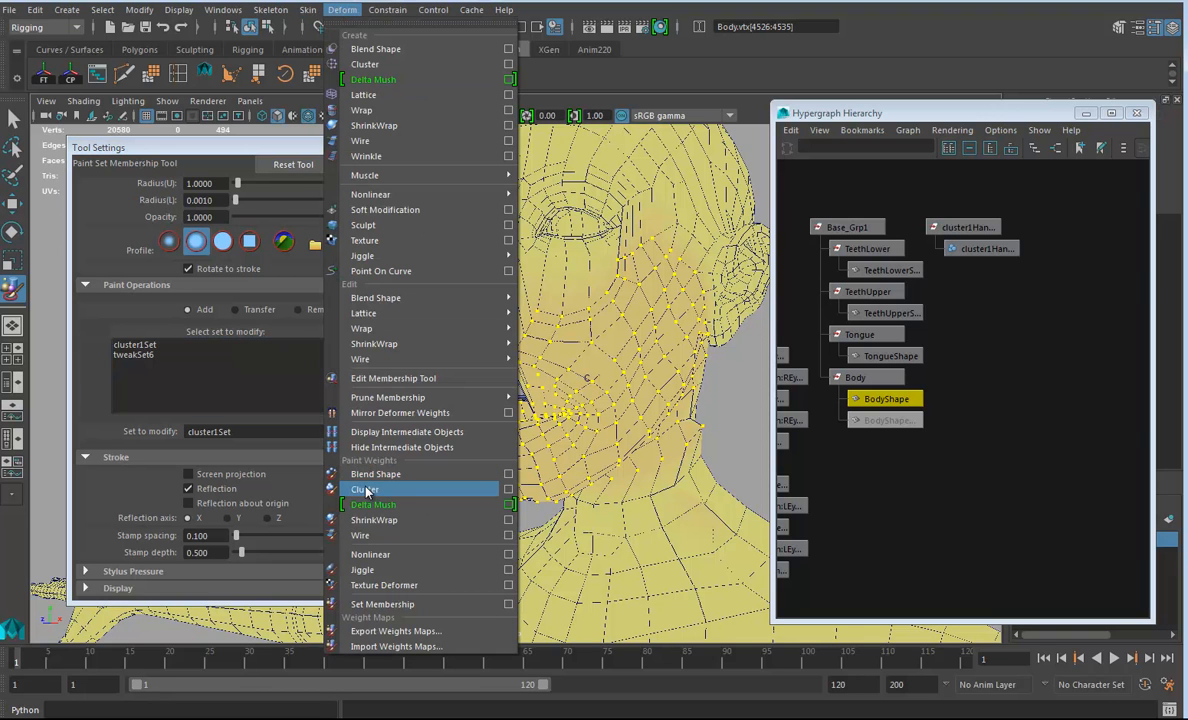
pyautogui.click(512, 490)
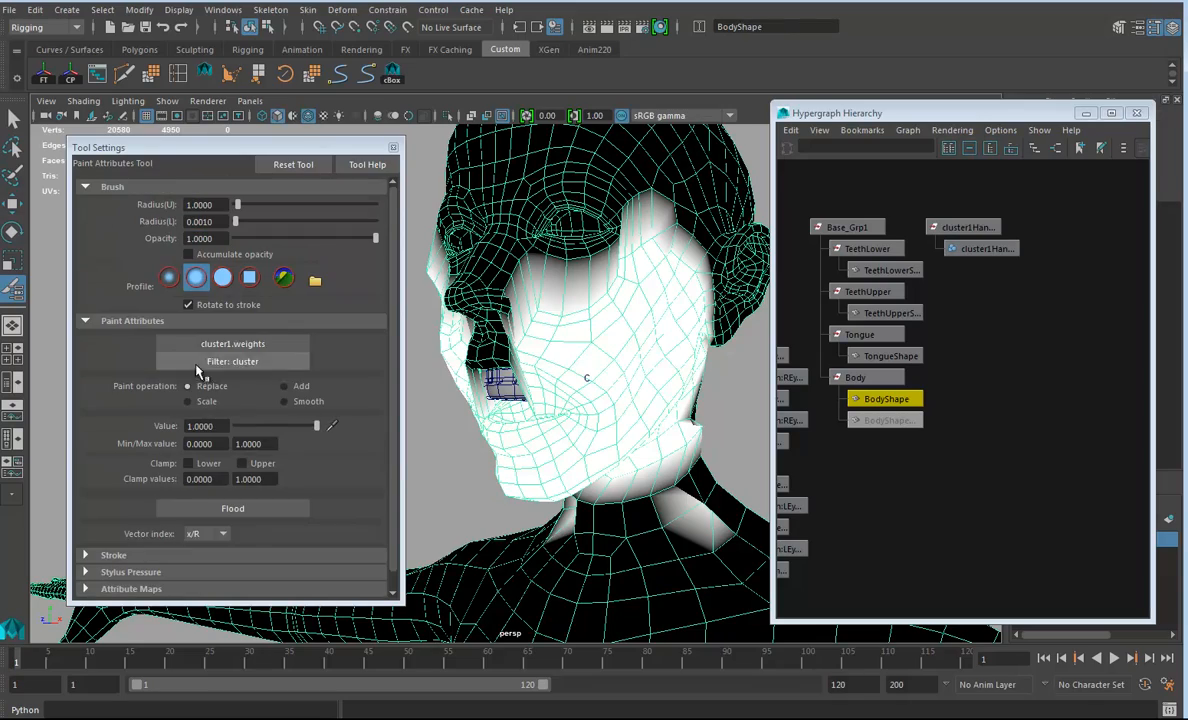
pyautogui.moveTo(541, 340)
pyautogui.keyDown('alt'); pyautogui.mouseDown()
pyautogui.moveTo(618, 408)
pyautogui.moveTo(488, 400)
pyautogui.moveTo(602, 392)
pyautogui.moveTo(674, 406)
pyautogui.mouseUp(); pyautogui.keyUp('alt')
pyautogui.keyDown('alt'); pyautogui.moveTo(674, 406); pyautogui.dragTo(782, 472, button='right'); pyautogui.keyUp('alt')
pyautogui.moveTo(690, 505)
pyautogui.keyDown('alt'); pyautogui.mouseDown()
pyautogui.moveTo(716, 496)
pyautogui.moveTo(682, 486)
pyautogui.mouseUp(); pyautogui.keyUp('alt')
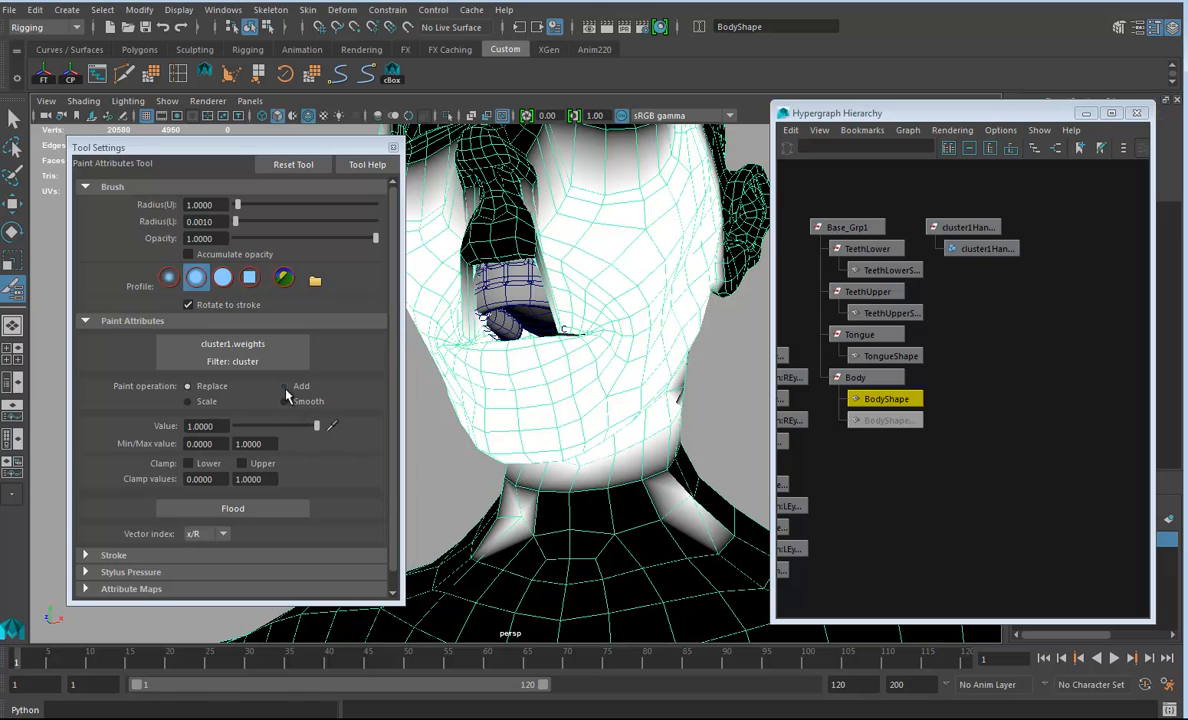
pyautogui.click(250, 430)
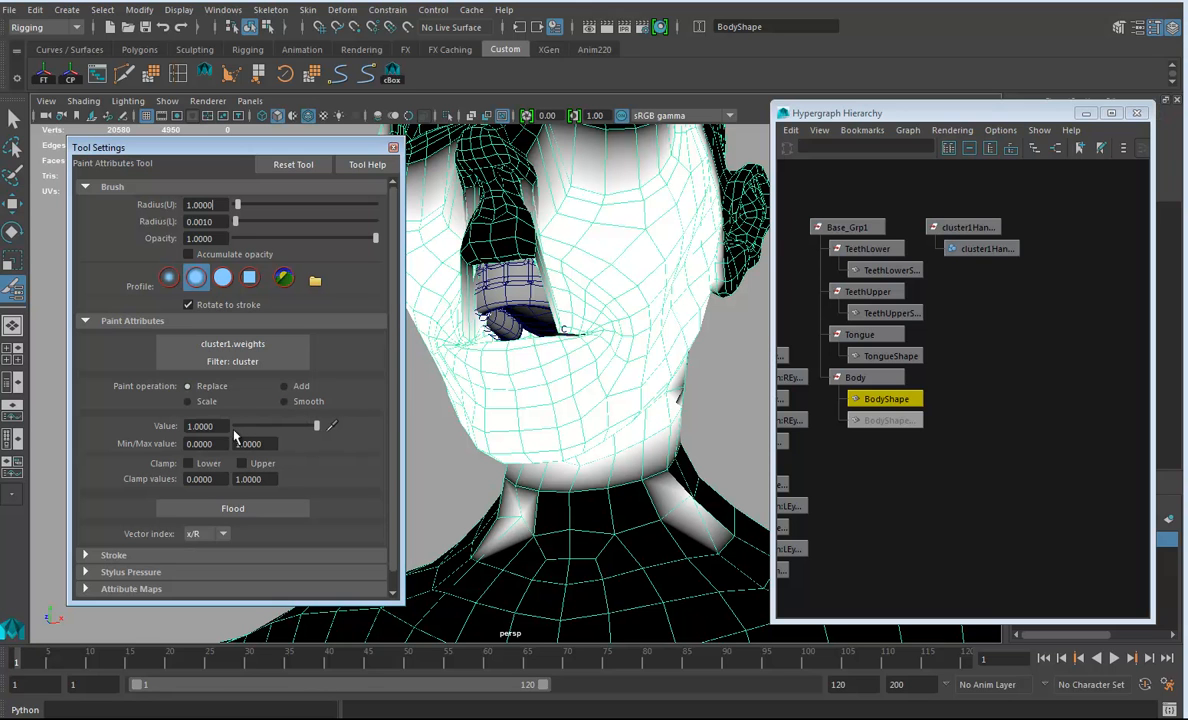
pyautogui.keyDown('alt'); pyautogui.moveTo(533, 420); pyautogui.dragTo(607, 349); pyautogui.keyUp('alt')
pyautogui.scroll(-1, 256, 514)
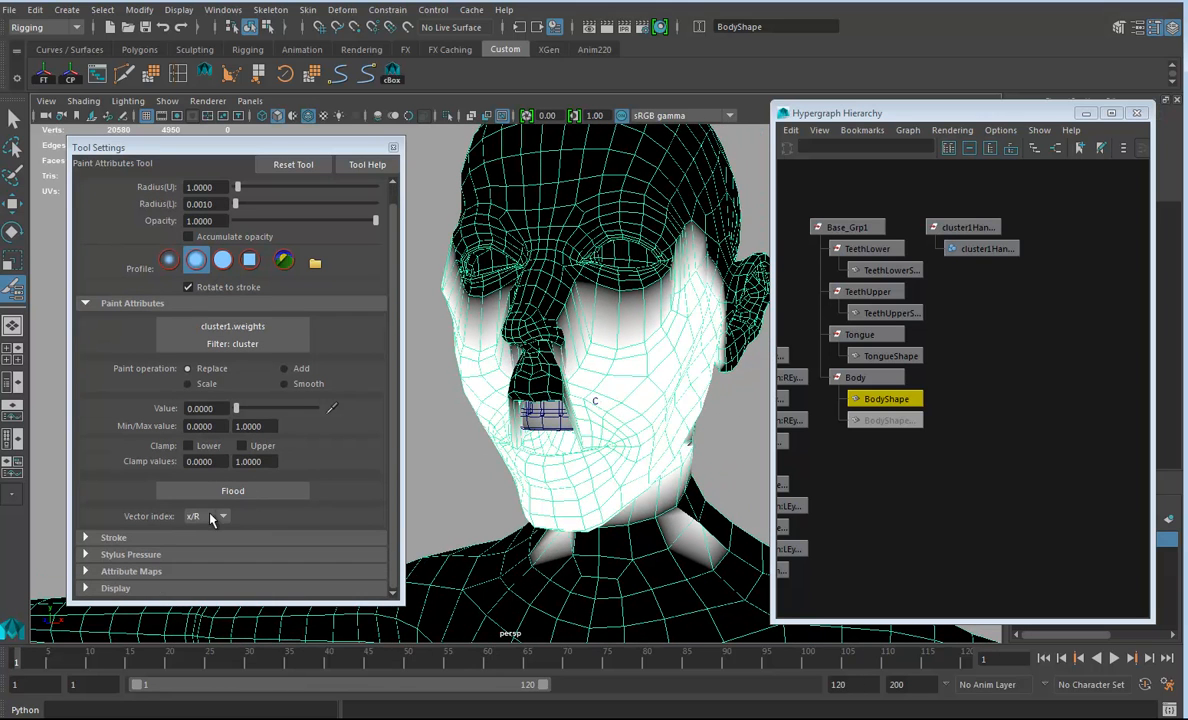
pyautogui.click(146, 539)
pyautogui.scroll(-5, 250, 537)
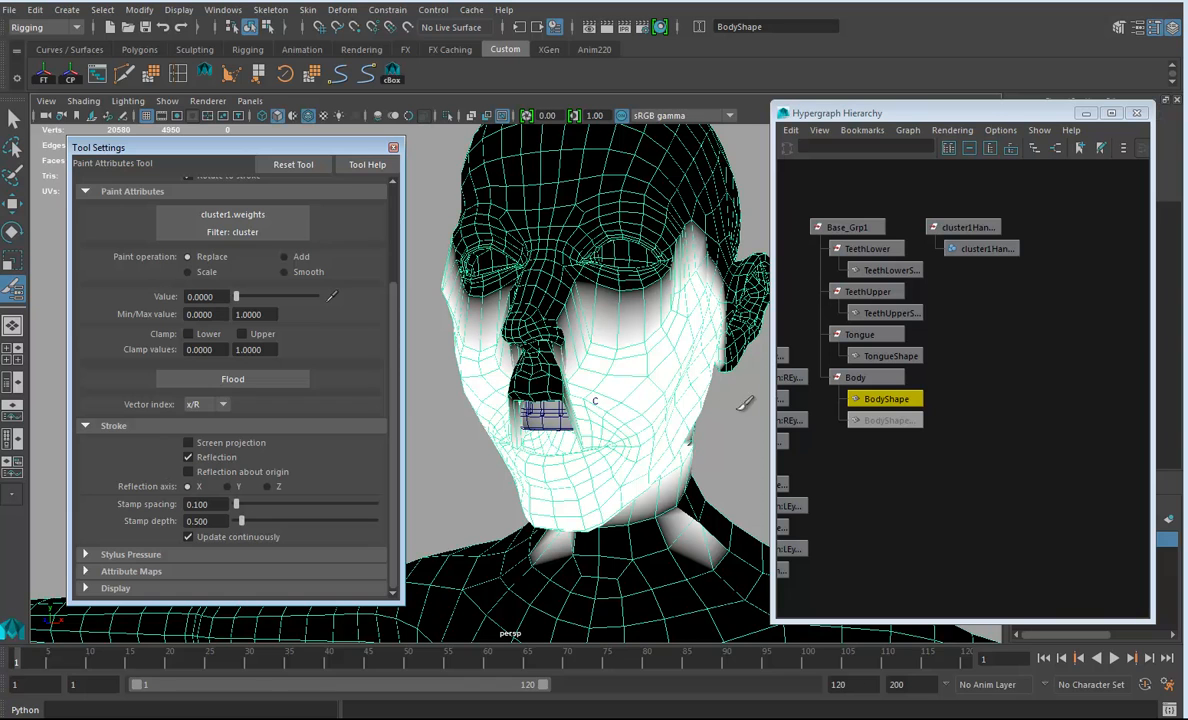
# Paint zero cluster weight over the temples, the area in front of the ears, the rear jaw and the neck
pyautogui.moveTo(673, 398)
pyautogui.keyDown('alt'); pyautogui.mouseDown()
pyautogui.moveTo(597, 392)
pyautogui.moveTo(604, 362)
pyautogui.mouseUp(); pyautogui.keyUp('alt')
pyautogui.moveTo(605, 275)
pyautogui.keyDown('alt'); pyautogui.mouseDown()
pyautogui.moveTo(595, 340)
pyautogui.moveTo(565, 352)
pyautogui.mouseUp(); pyautogui.keyUp('alt')
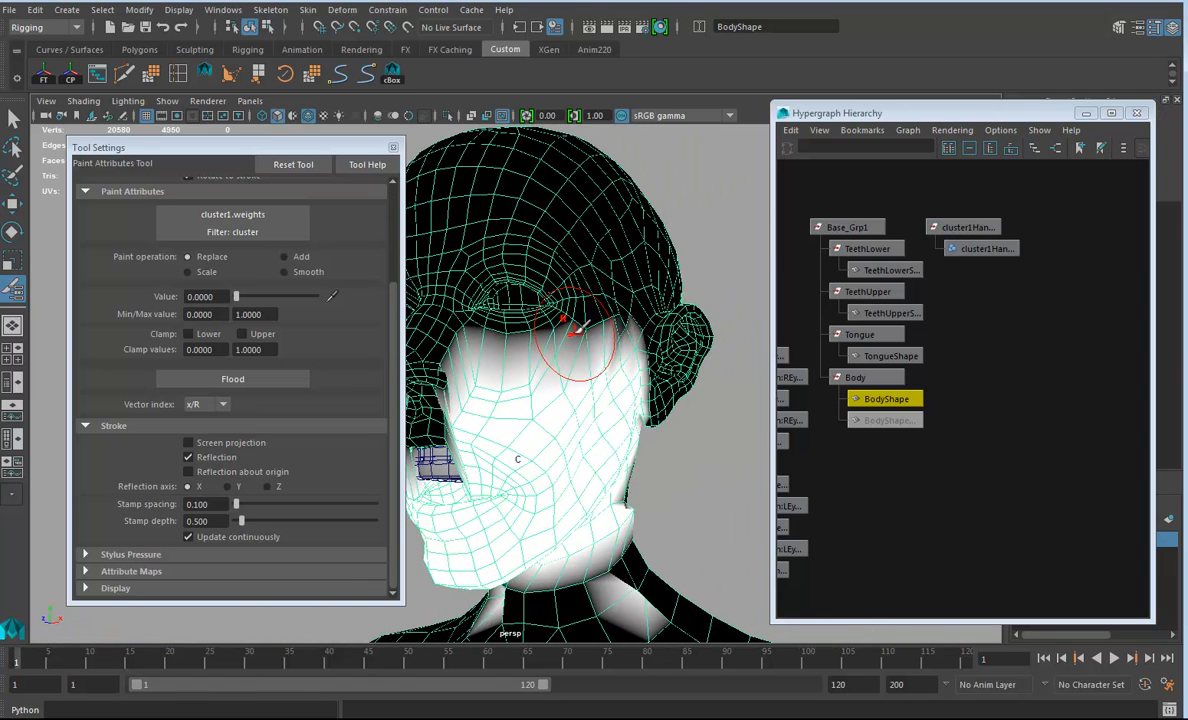
pyautogui.keyDown('alt'); pyautogui.moveTo(634, 422); pyautogui.dragTo(621, 418); pyautogui.keyUp('alt')
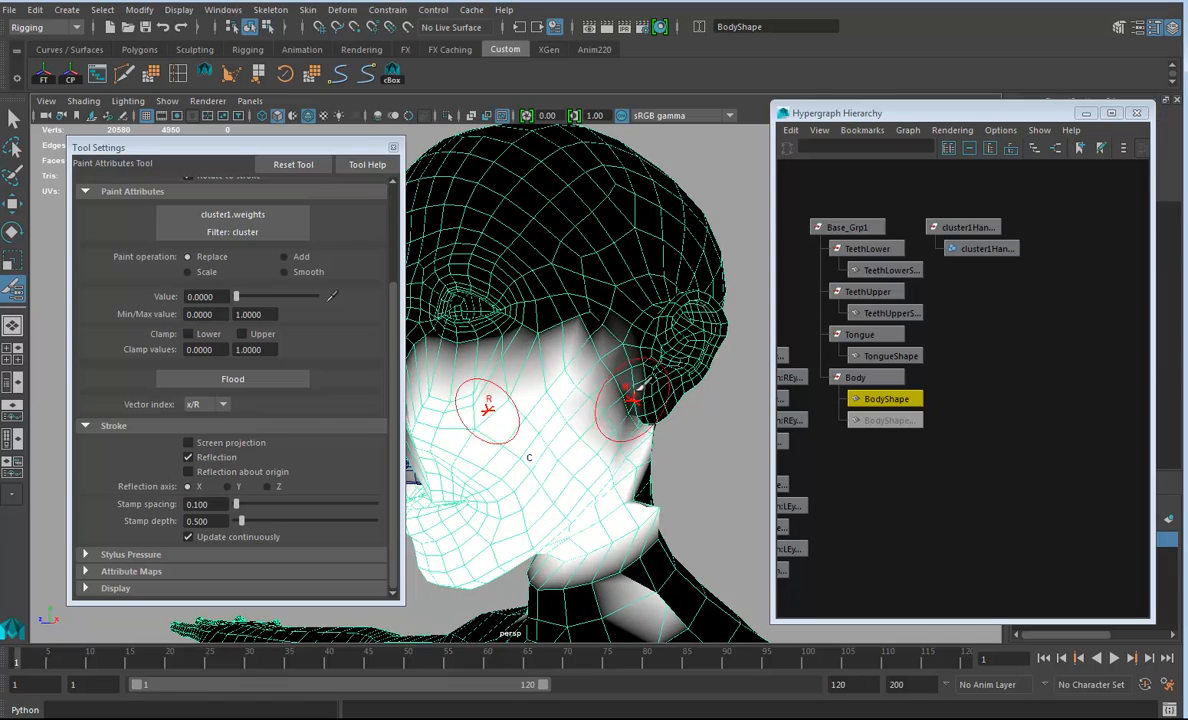
pyautogui.moveTo(514, 334)
pyautogui.keyDown('alt'); pyautogui.mouseDown()
pyautogui.moveTo(520, 408)
pyautogui.moveTo(501, 431)
pyautogui.moveTo(534, 386)
pyautogui.moveTo(522, 395)
pyautogui.moveTo(575, 363)
pyautogui.moveTo(487, 363)
pyautogui.moveTo(515, 336)
pyautogui.mouseUp(); pyautogui.keyUp('alt')
pyautogui.moveTo(600, 397)
pyautogui.keyDown('alt'); pyautogui.mouseDown()
pyautogui.moveTo(543, 388)
pyautogui.moveTo(561, 335)
pyautogui.mouseUp(); pyautogui.keyUp('alt')
pyautogui.moveTo(656, 424)
pyautogui.keyDown('alt'); pyautogui.mouseDown()
pyautogui.moveTo(640, 401)
pyautogui.moveTo(645, 412)
pyautogui.mouseUp(); pyautogui.keyUp('alt')
pyautogui.moveTo(648, 475)
pyautogui.mouseDown()
pyautogui.moveTo(605, 562)
pyautogui.moveTo(676, 488)
pyautogui.moveTo(655, 505)
pyautogui.mouseUp()
pyautogui.moveTo(640, 590)
pyautogui.mouseDown()
pyautogui.moveTo(650, 578)
pyautogui.moveTo(619, 582)
pyautogui.moveTo(654, 482)
pyautogui.moveTo(546, 561)
pyautogui.moveTo(504, 480)
pyautogui.moveTo(530, 540)
pyautogui.moveTo(544, 503)
pyautogui.moveTo(530, 525)
pyautogui.mouseUp()
pyautogui.moveTo(665, 543)
pyautogui.keyDown('alt'); pyautogui.mouseDown()
pyautogui.moveTo(650, 472)
pyautogui.moveTo(605, 485)
pyautogui.moveTo(605, 467)
pyautogui.moveTo(660, 478)
pyautogui.moveTo(645, 426)
pyautogui.mouseUp(); pyautogui.keyUp('alt')
pyautogui.moveTo(647, 365); pyautogui.dragTo(642, 315)
pyautogui.keyDown('alt'); pyautogui.moveTo(496, 379); pyautogui.dragTo(538, 385); pyautogui.keyUp('alt')
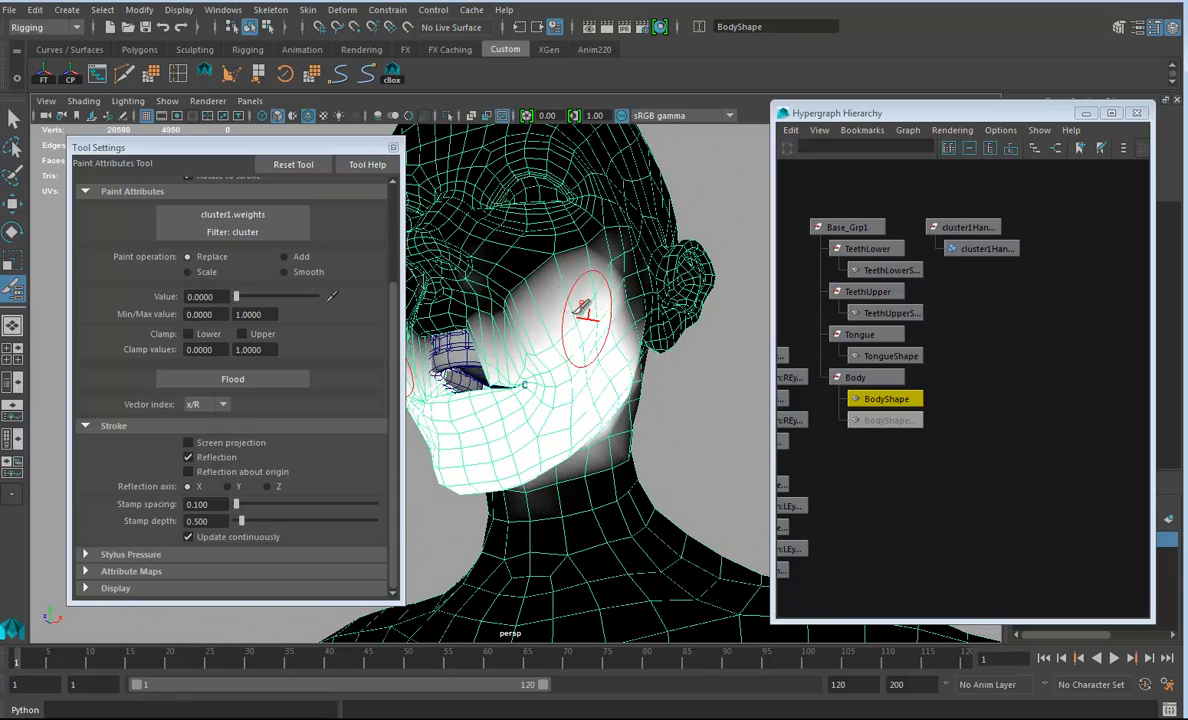
# Paint zero cluster weight over the upper cheeks, beside the nose and around the upper lip
pyautogui.keyDown('alt'); pyautogui.moveTo(487, 337); pyautogui.dragTo(590, 300); pyautogui.keyUp('alt')
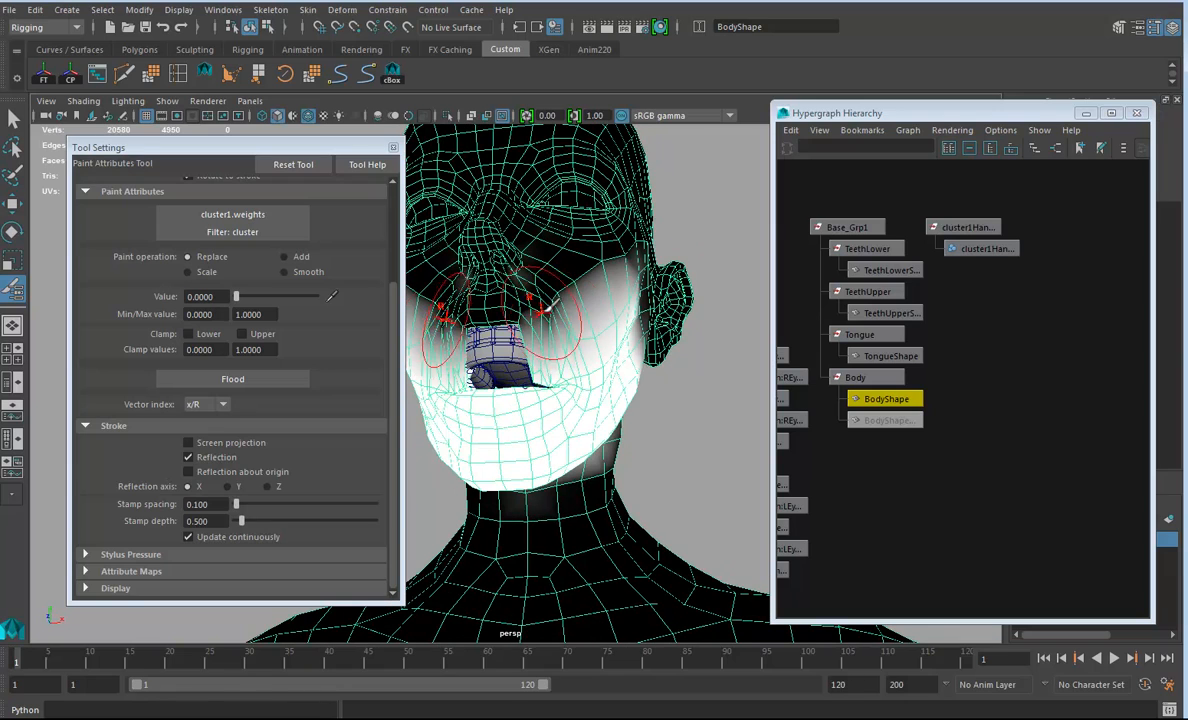
pyautogui.keyDown('alt'); pyautogui.moveTo(556, 343); pyautogui.dragTo(594, 345); pyautogui.keyUp('alt')
pyautogui.keyDown('alt'); pyautogui.moveTo(596, 345); pyautogui.dragTo(766, 372, button='right'); pyautogui.keyUp('alt')
pyautogui.keyDown('alt'); pyautogui.moveTo(602, 345); pyautogui.dragTo(602, 328); pyautogui.keyUp('alt')
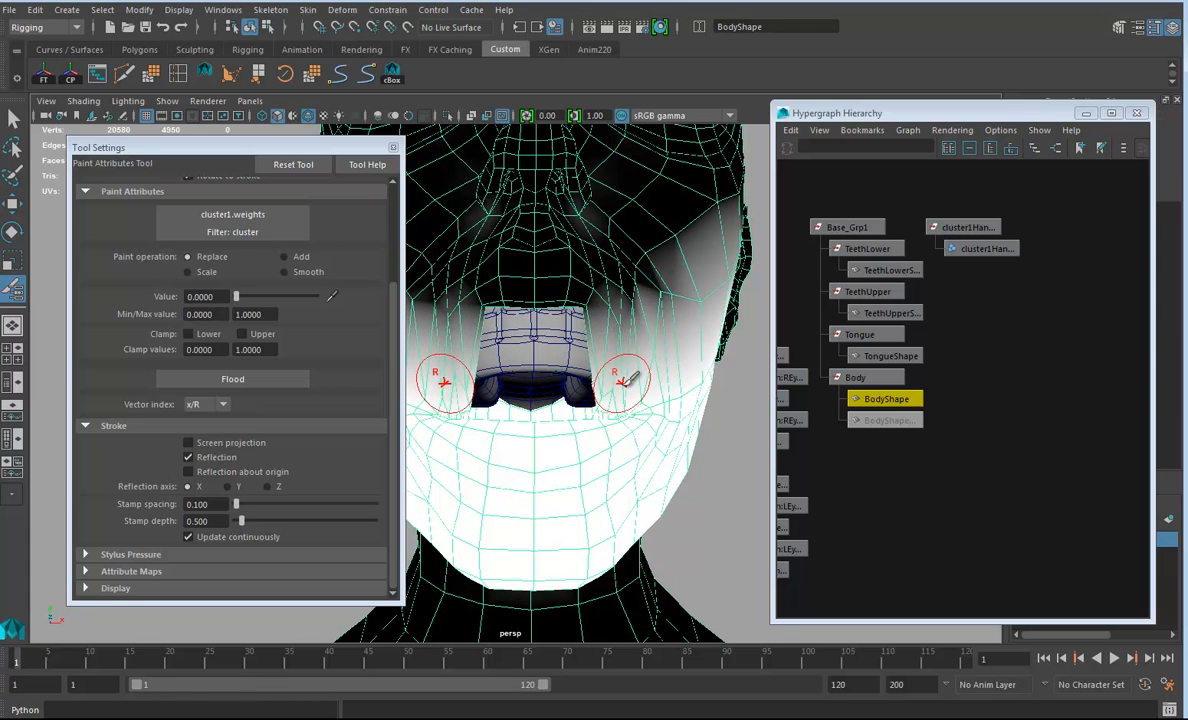
pyautogui.moveTo(610, 384); pyautogui.dragTo(622, 318)
pyautogui.moveTo(714, 375)
pyautogui.keyDown('alt'); pyautogui.mouseDown()
pyautogui.moveTo(665, 373)
pyautogui.moveTo(698, 372)
pyautogui.mouseUp(); pyautogui.keyUp('alt')
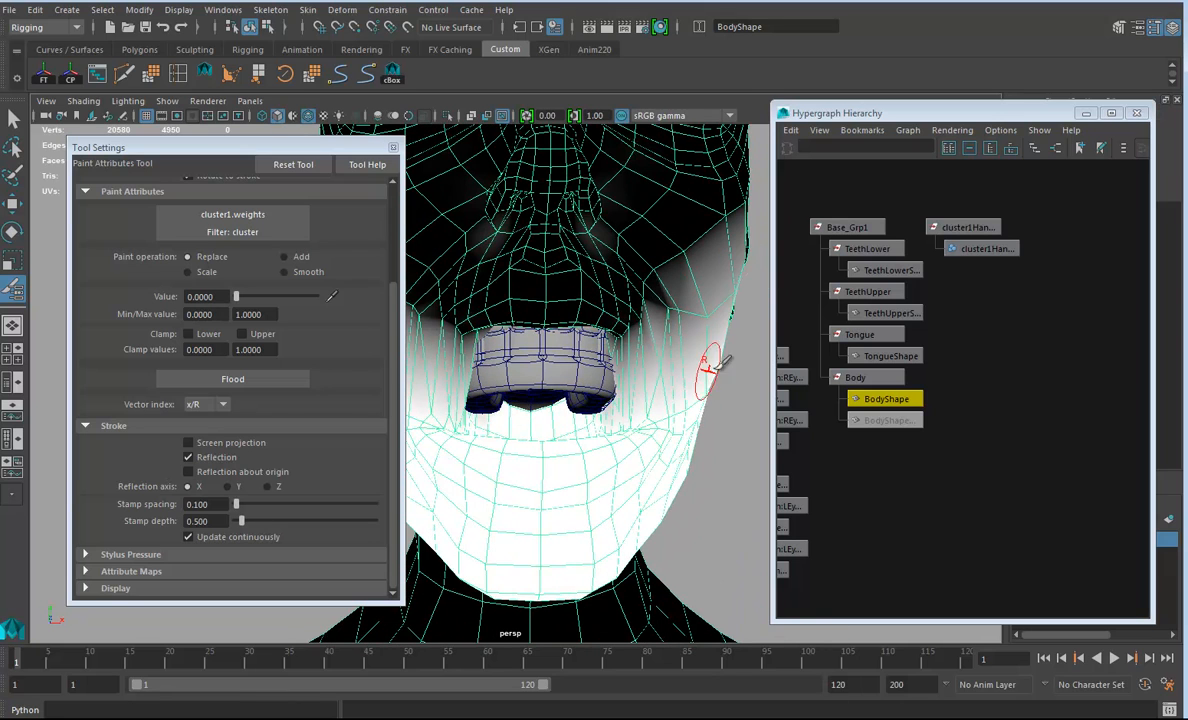
# Isolate the Body mesh in the viewport and paint zero weight on the upper lip and the upper inner mouth
pyautogui.click(447, 115)
pyautogui.moveTo(517, 324)
pyautogui.keyDown('alt'); pyautogui.mouseDown()
pyautogui.moveTo(490, 331)
pyautogui.moveTo(547, 367)
pyautogui.moveTo(660, 321)
pyautogui.moveTo(672, 357)
pyautogui.mouseUp(); pyautogui.keyUp('alt')
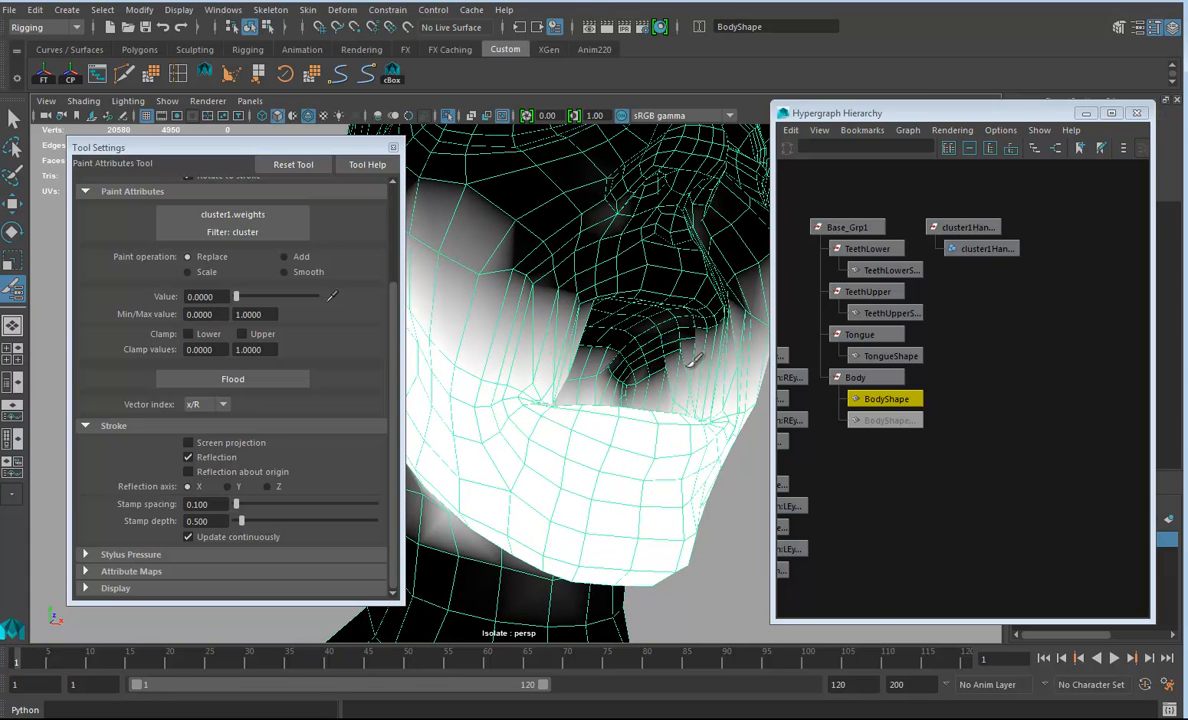
pyautogui.moveTo(716, 371)
pyautogui.keyDown('alt'); pyautogui.mouseDown()
pyautogui.moveTo(599, 363)
pyautogui.moveTo(688, 362)
pyautogui.mouseUp(); pyautogui.keyUp('alt')
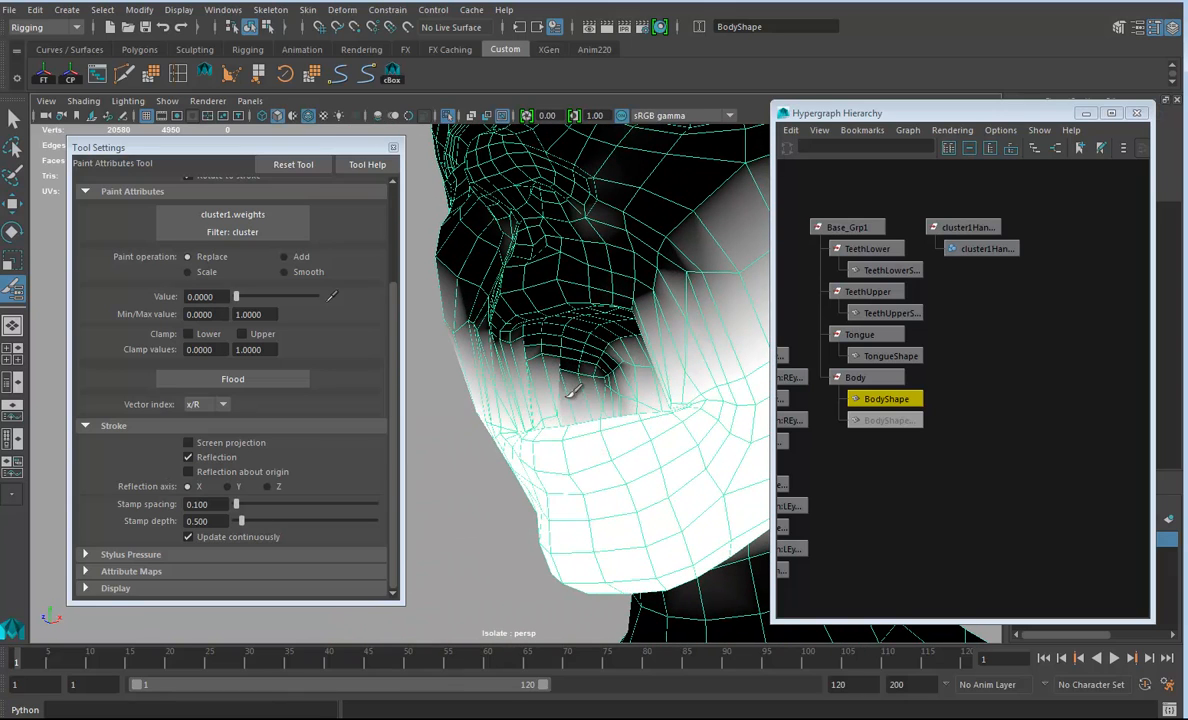
pyautogui.moveTo(640, 358)
pyautogui.keyDown('alt'); pyautogui.mouseDown()
pyautogui.moveTo(395, 352)
pyautogui.moveTo(615, 358)
pyautogui.moveTo(660, 347)
pyautogui.moveTo(640, 348)
pyautogui.mouseUp(); pyautogui.keyUp('alt')
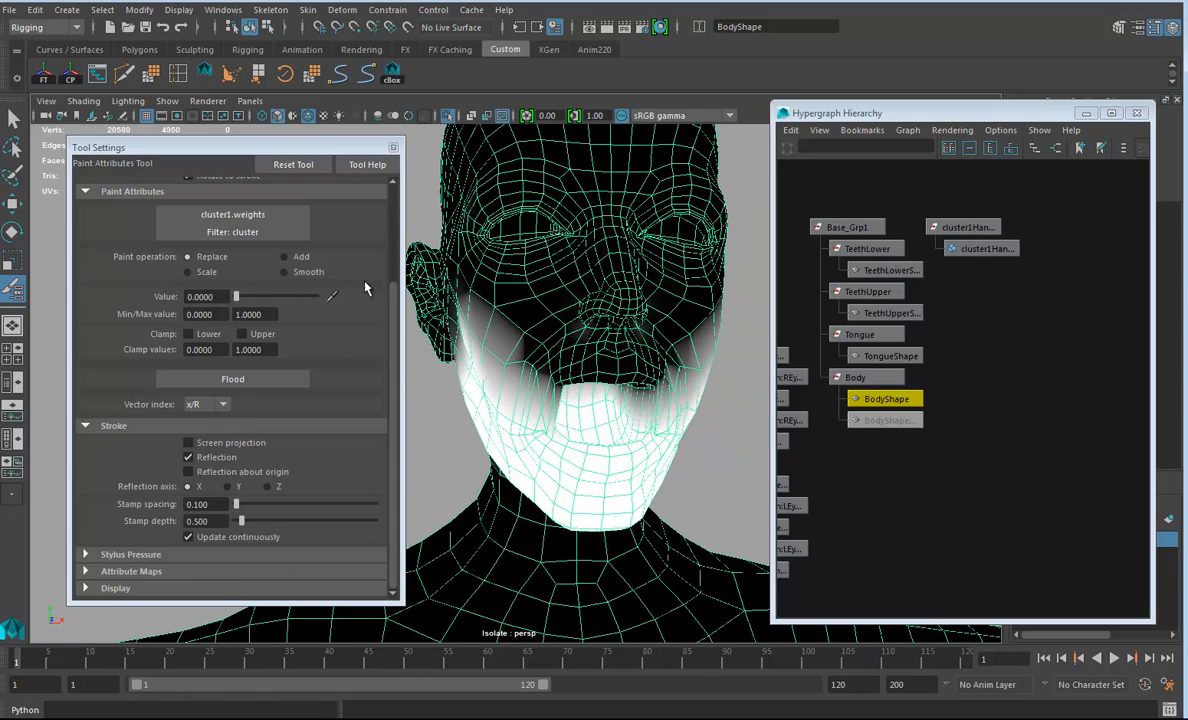
# Switch the paint operation to Smooth and flood cluster1.weights repeatedly to soften the falloff over the whole face
pyautogui.click(284, 272)
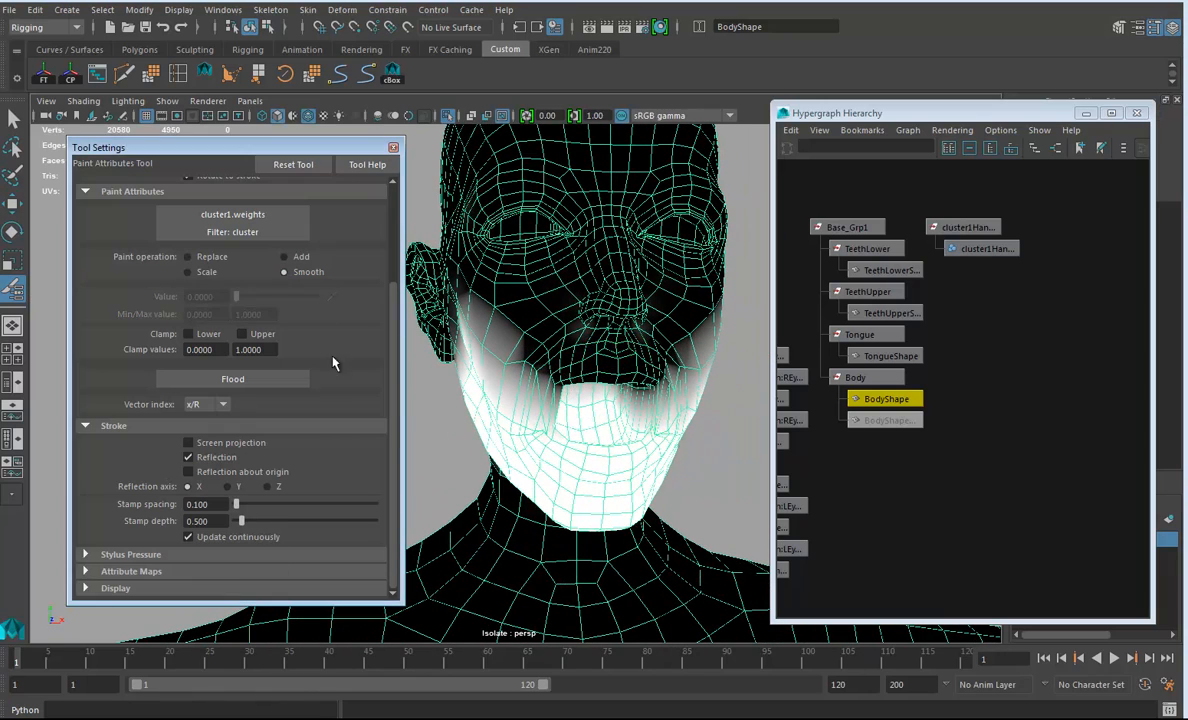
pyautogui.click(265, 383)
pyautogui.click(265, 383)
pyautogui.click(265, 383)
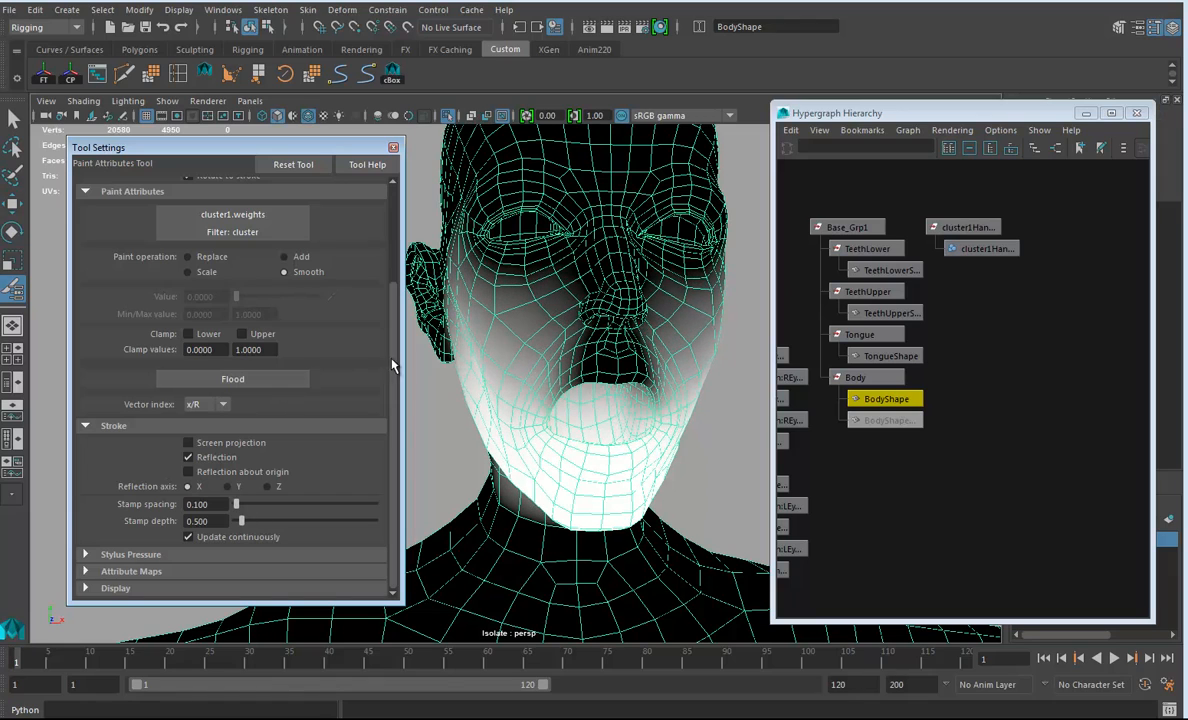
pyautogui.moveTo(600, 365)
pyautogui.keyDown('alt'); pyautogui.mouseDown()
pyautogui.moveTo(545, 378)
pyautogui.moveTo(505, 353)
pyautogui.moveTo(652, 340)
pyautogui.moveTo(517, 336)
pyautogui.moveTo(570, 392)
pyautogui.moveTo(657, 381)
pyautogui.moveTo(636, 398)
pyautogui.moveTo(620, 390)
pyautogui.mouseUp(); pyautogui.keyUp('alt')
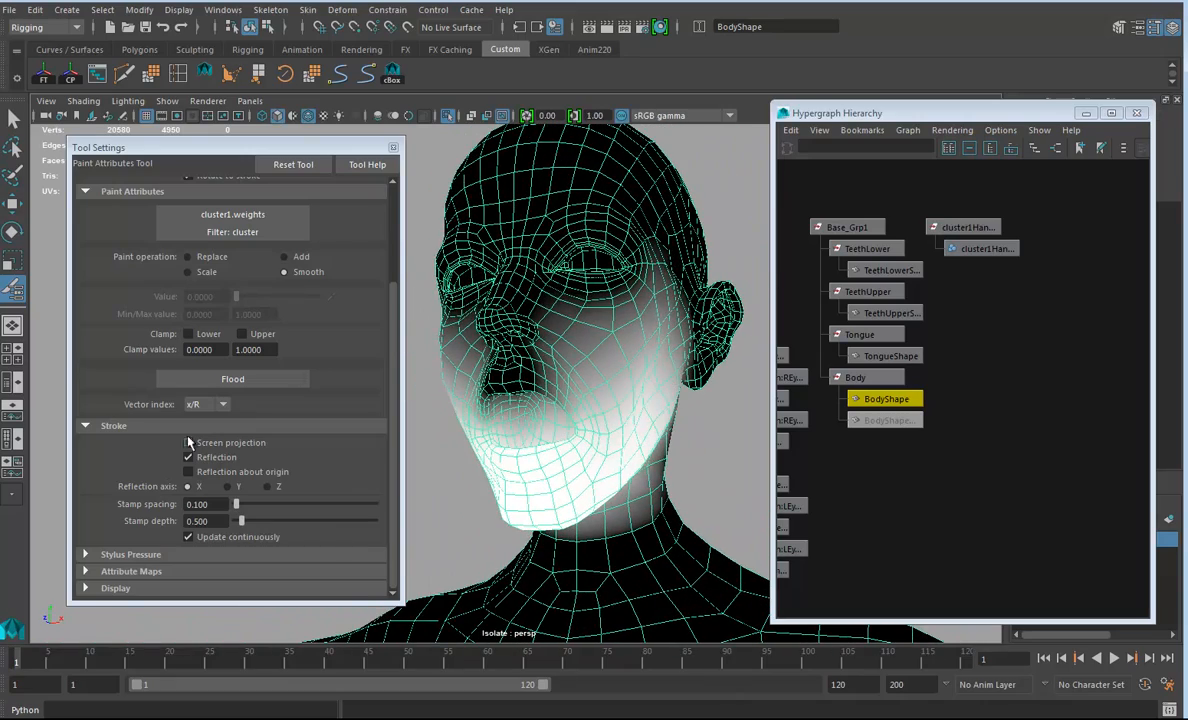
pyautogui.click(226, 384)
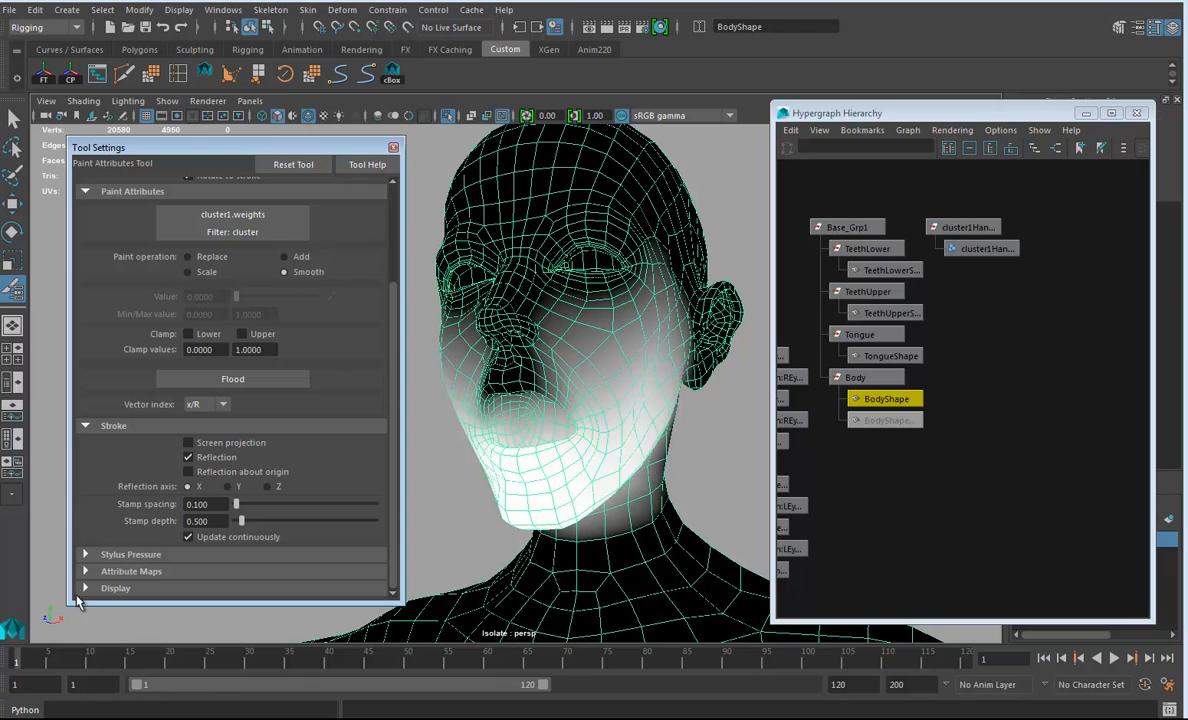
pyautogui.click(86, 588)
pyautogui.click(86, 571)
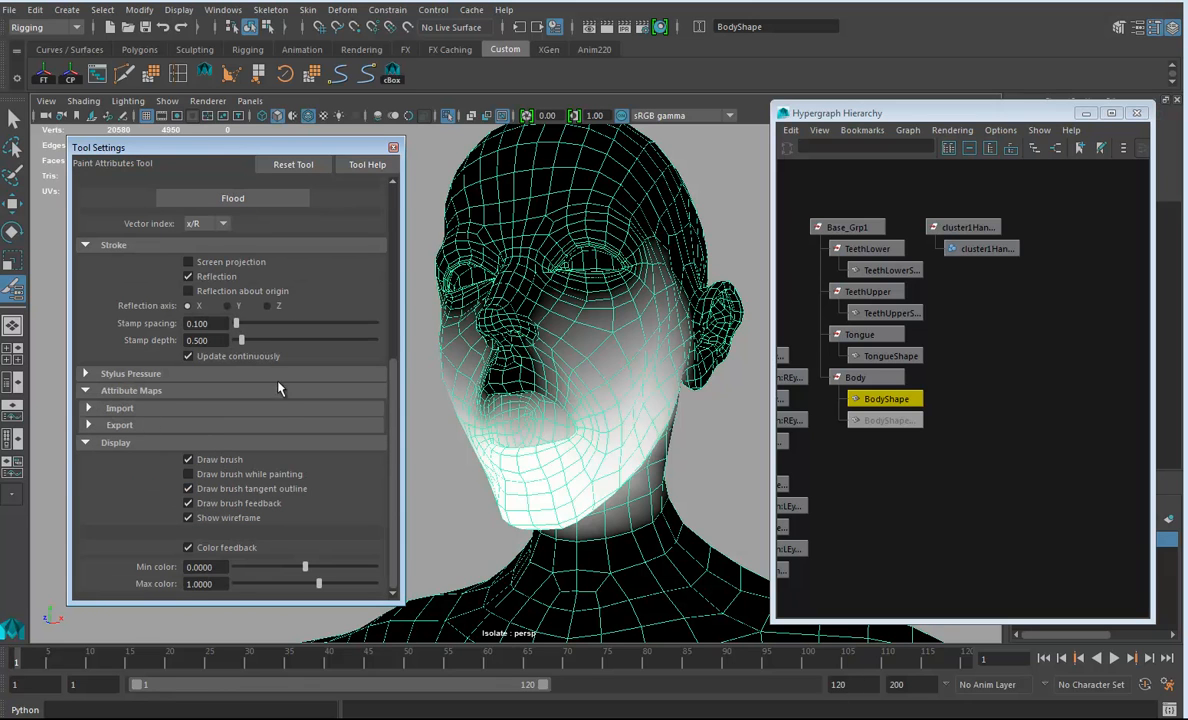
pyautogui.scroll(6, 276, 385)
pyautogui.scroll(-4, 305, 405)
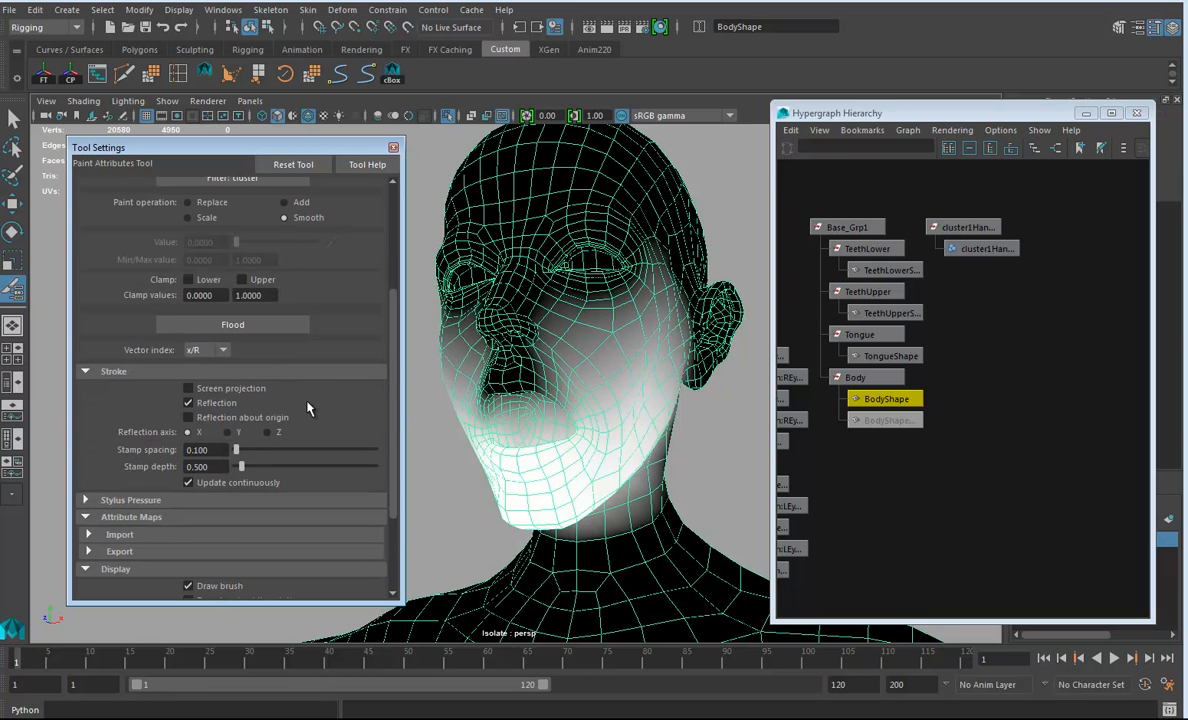
# Switch to Replace with value 1, enlarge the brush radius to 2.1696 and paint full weight under the chin and along the jawline toward the ear
pyautogui.moveTo(481, 432)
pyautogui.keyDown('alt'); pyautogui.mouseDown()
pyautogui.moveTo(589, 411)
pyautogui.moveTo(590, 397)
pyautogui.mouseUp(); pyautogui.keyUp('alt')
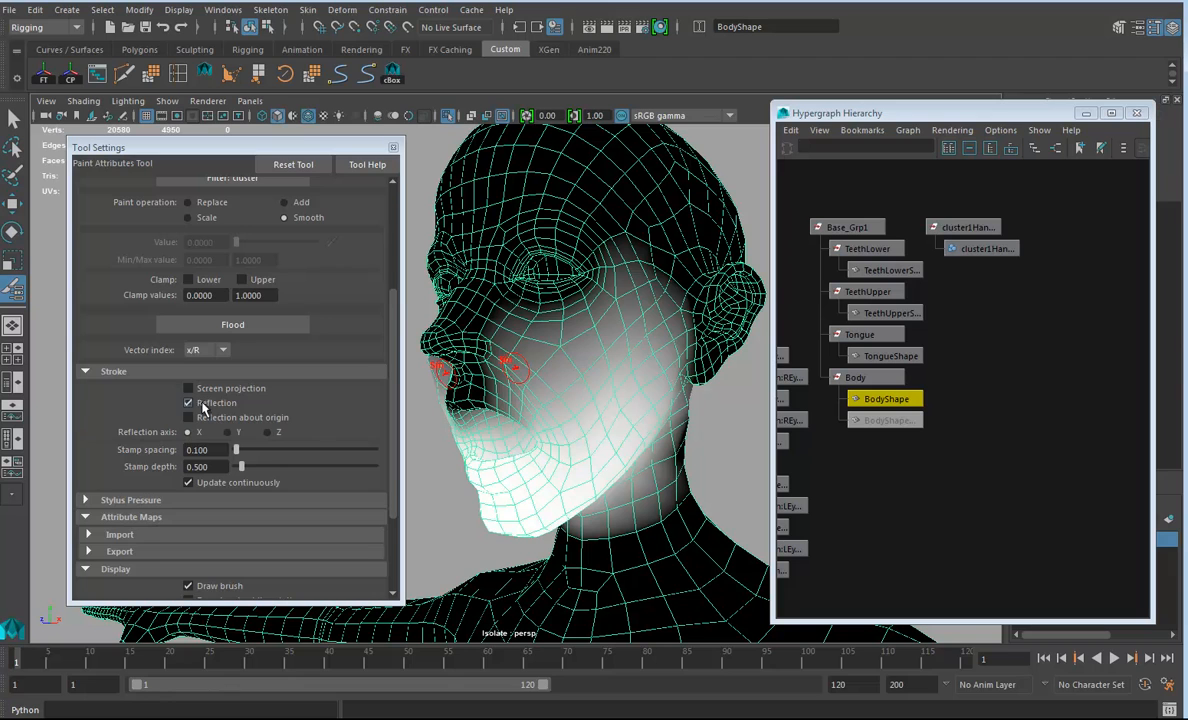
pyautogui.scroll(4, 325, 410)
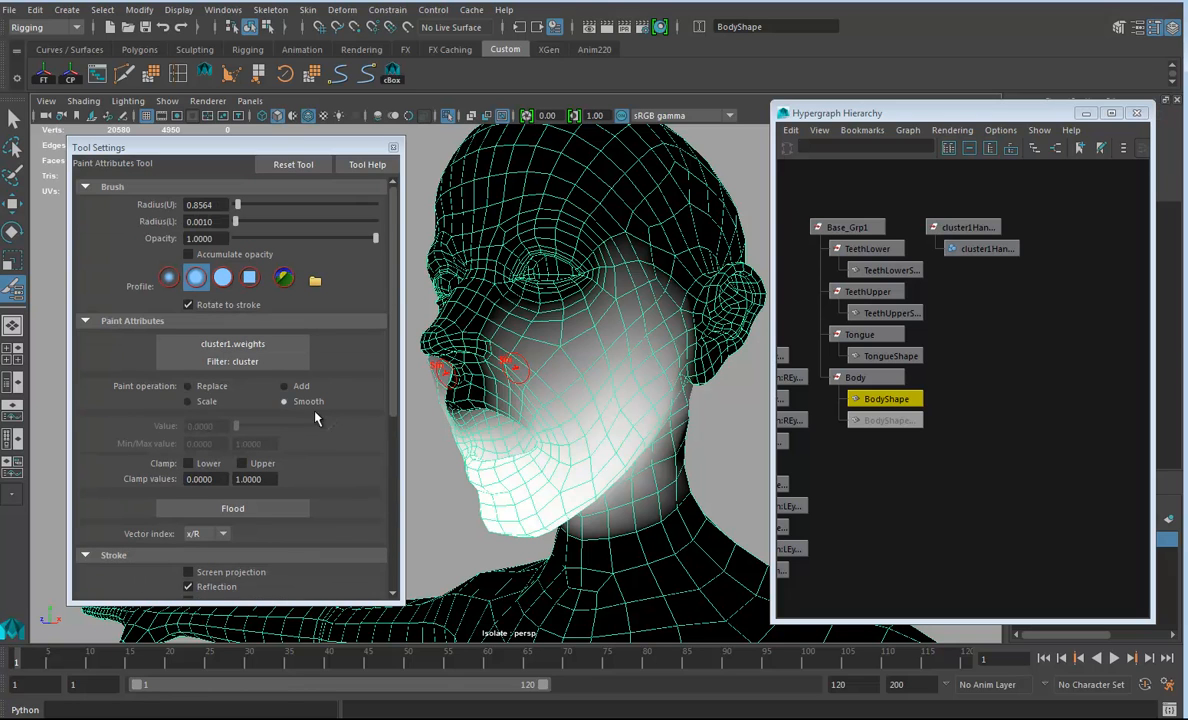
pyautogui.click(189, 386)
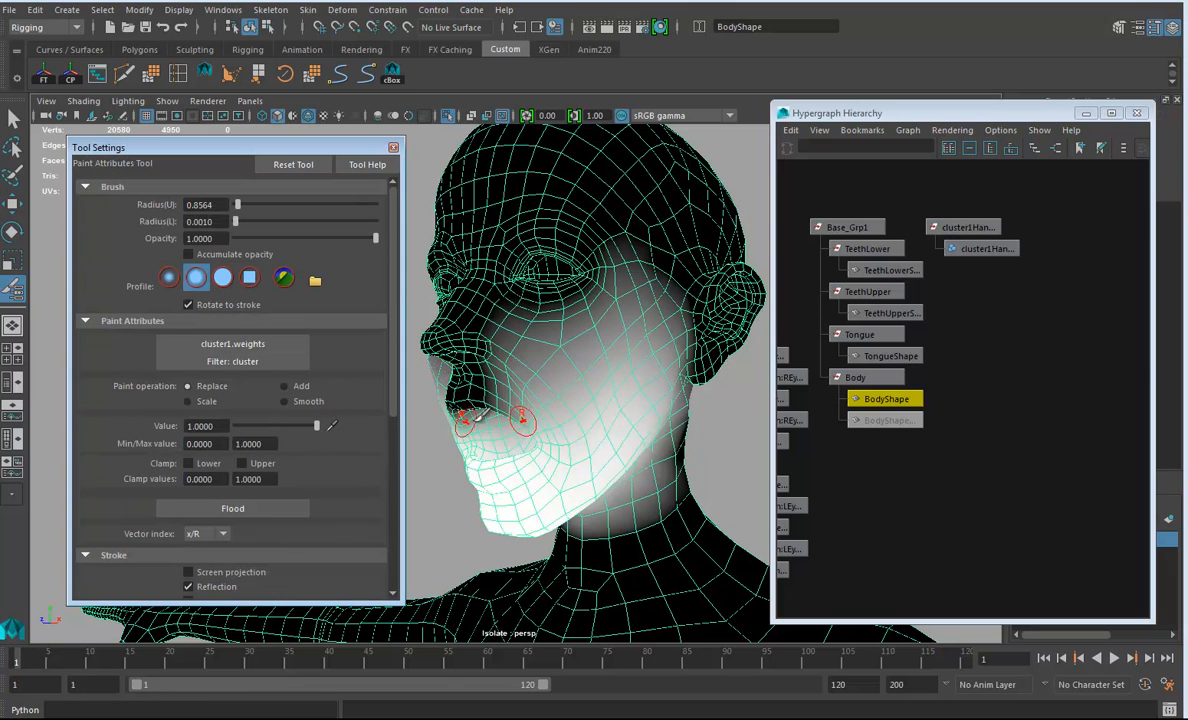
pyautogui.keyDown('alt'); pyautogui.moveTo(567, 458); pyautogui.dragTo(522, 499); pyautogui.keyUp('alt')
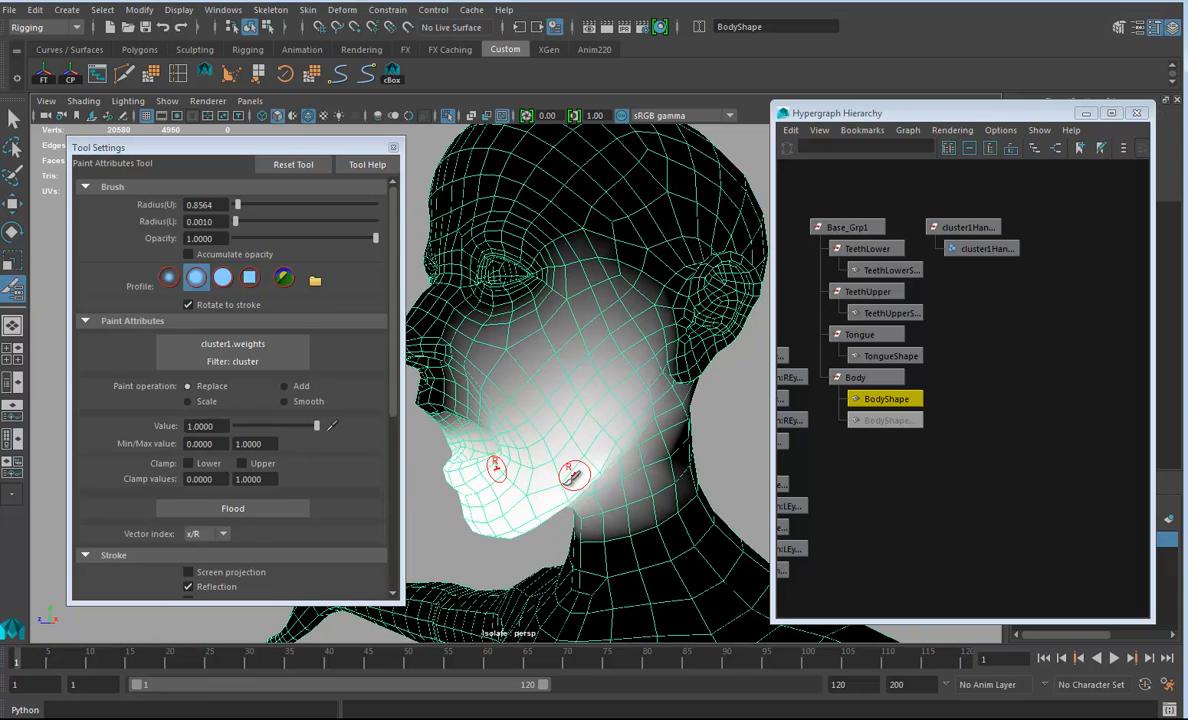
pyautogui.moveTo(592, 443)
pyautogui.keyDown('alt'); pyautogui.mouseDown()
pyautogui.moveTo(568, 455)
pyautogui.moveTo(669, 375)
pyautogui.mouseUp(); pyautogui.keyUp('alt')
pyautogui.press('b')
pyautogui.moveTo(565, 419)
pyautogui.mouseDown()
pyautogui.moveTo(645, 342)
pyautogui.moveTo(470, 454)
pyautogui.moveTo(549, 453)
pyautogui.moveTo(571, 425)
pyautogui.mouseUp()
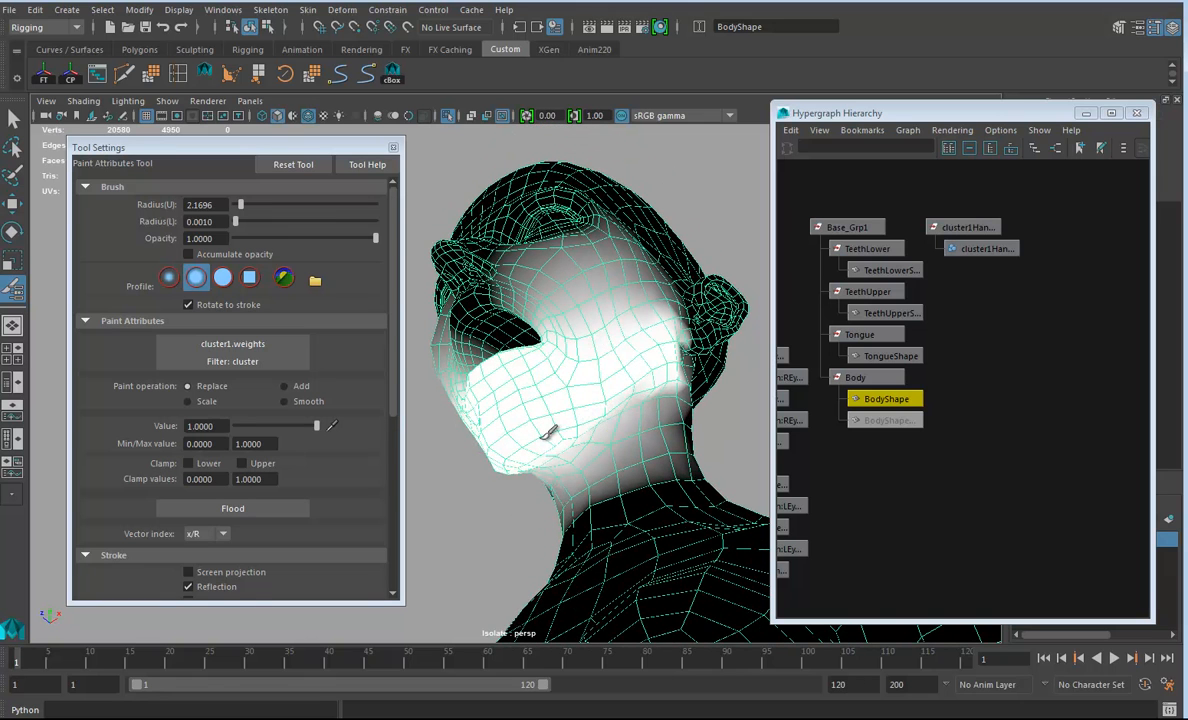
pyautogui.keyDown('alt'); pyautogui.moveTo(645, 385); pyautogui.dragTo(636, 321); pyautogui.keyUp('alt')
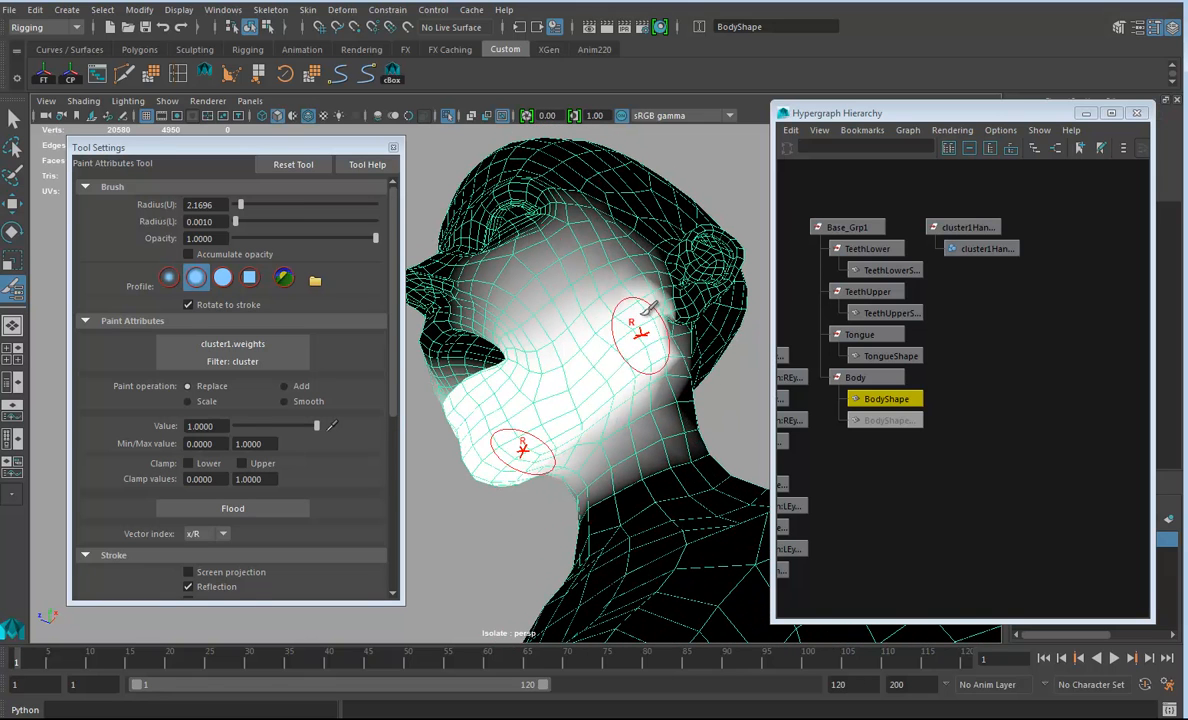
# Switch back to Smooth and brush over the jawline and cheek weights to blend their edges
pyautogui.click(284, 401)
pyautogui.moveTo(656, 416)
pyautogui.mouseDown()
pyautogui.moveTo(668, 398)
pyautogui.moveTo(663, 363)
pyautogui.moveTo(667, 372)
pyautogui.mouseUp()
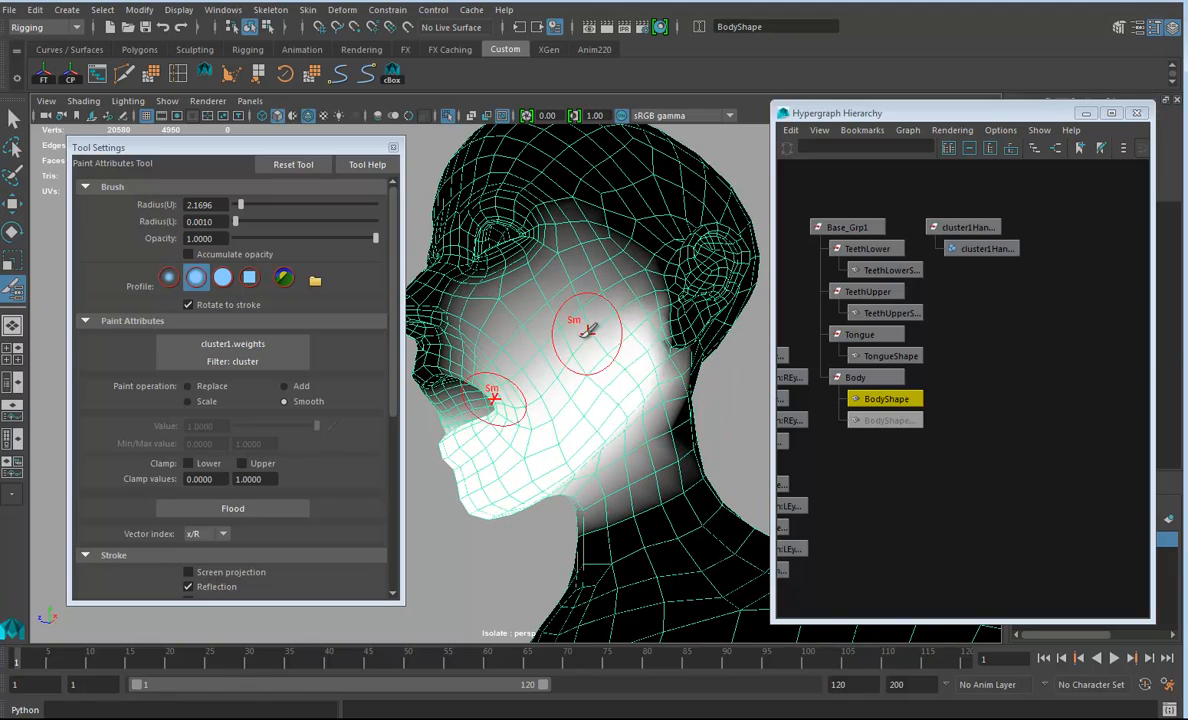
pyautogui.keyDown('alt'); pyautogui.moveTo(637, 311); pyautogui.dragTo(579, 389); pyautogui.keyUp('alt')
pyautogui.moveTo(510, 409)
pyautogui.keyDown('alt'); pyautogui.mouseDown()
pyautogui.moveTo(565, 398)
pyautogui.moveTo(565, 416)
pyautogui.mouseUp(); pyautogui.keyUp('alt')
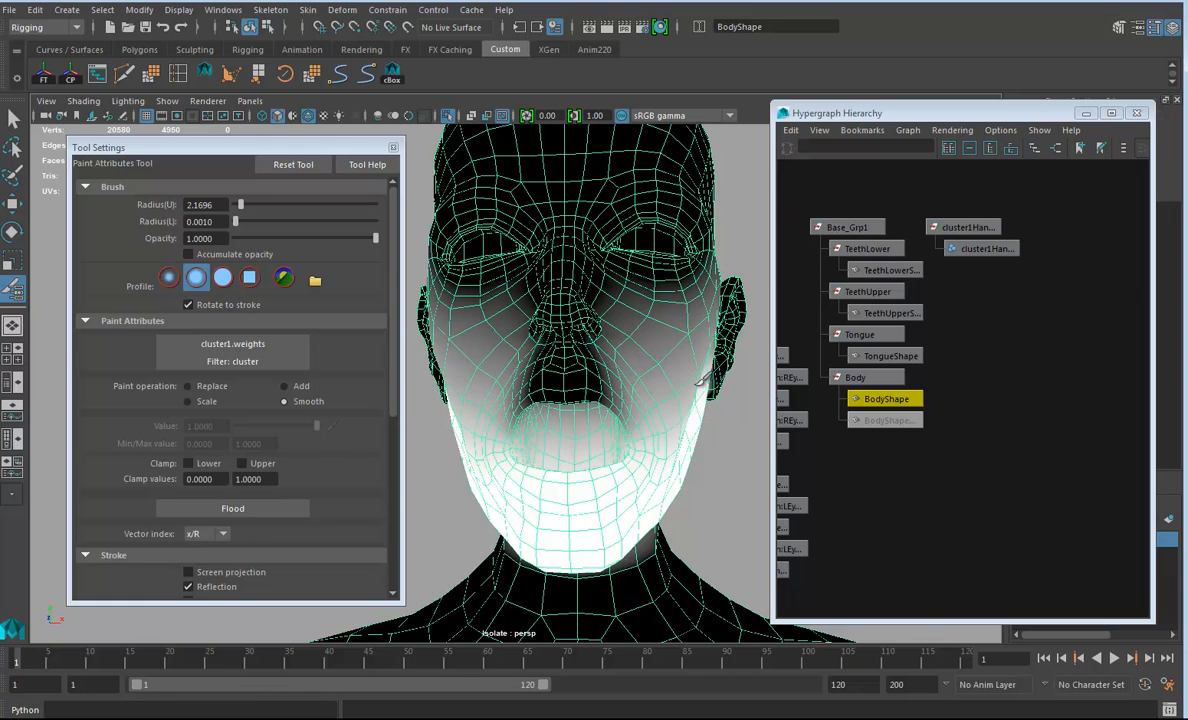
pyautogui.keyDown('alt'); pyautogui.moveTo(643, 449); pyautogui.dragTo(480, 440); pyautogui.keyUp('alt')
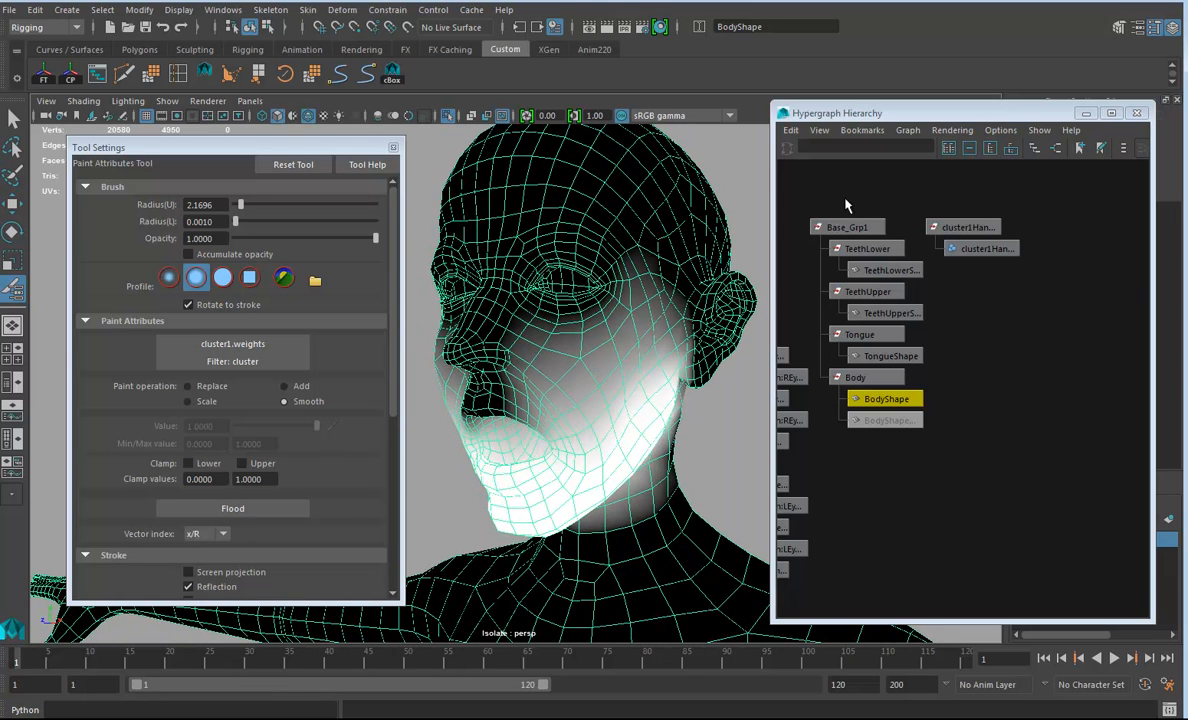
# Rotate cluster1Handle back and forth to test the jaw opening with the painted weights, ending with the mouth closed
pyautogui.click(13, 232)
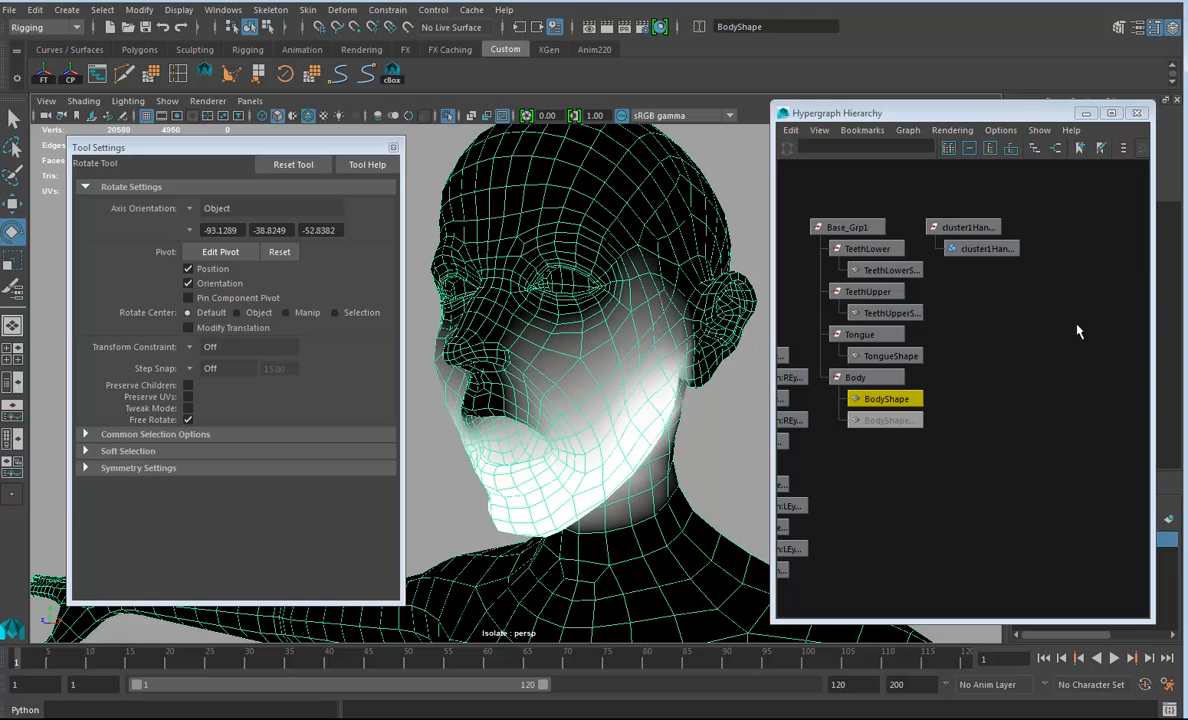
pyautogui.click(966, 227)
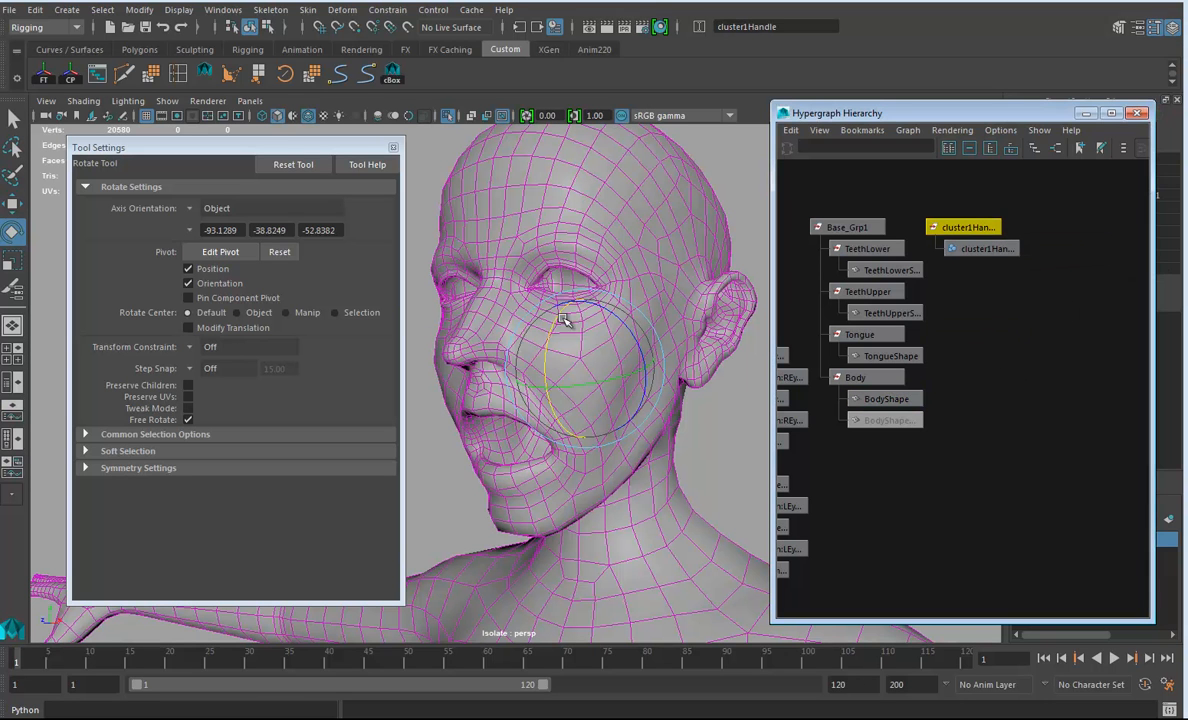
pyautogui.moveTo(555, 325); pyautogui.dragTo(570, 314)
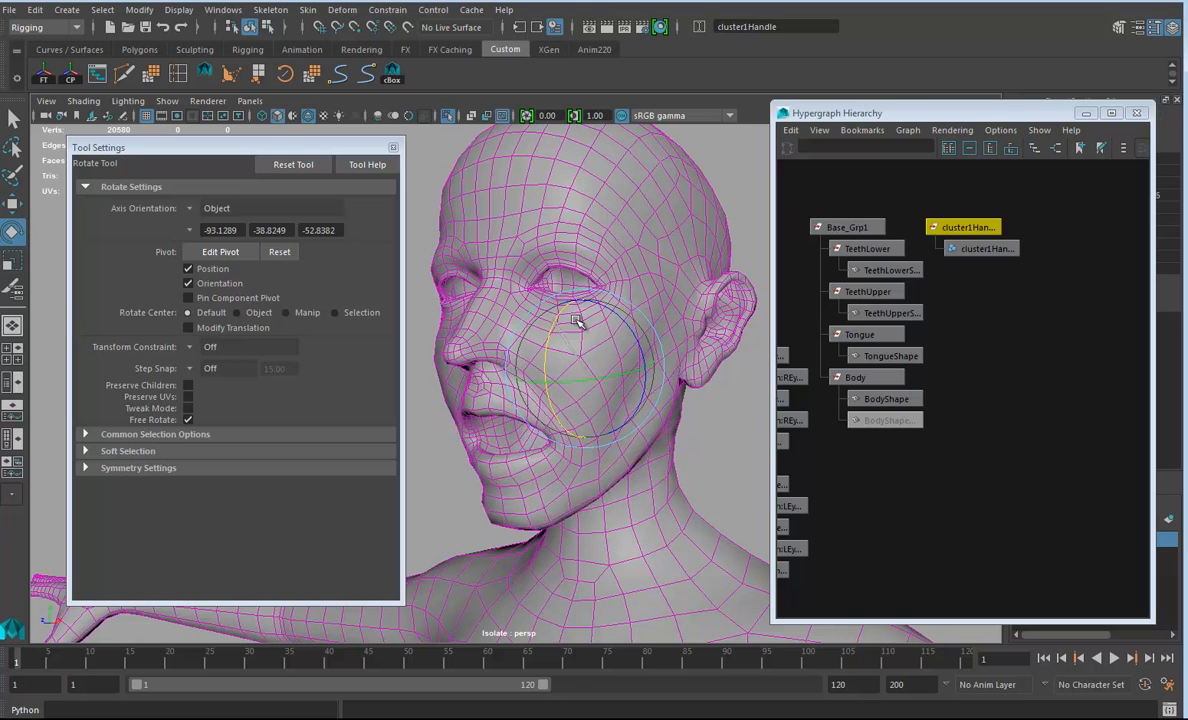
pyautogui.moveTo(577, 333); pyautogui.dragTo(502, 416)
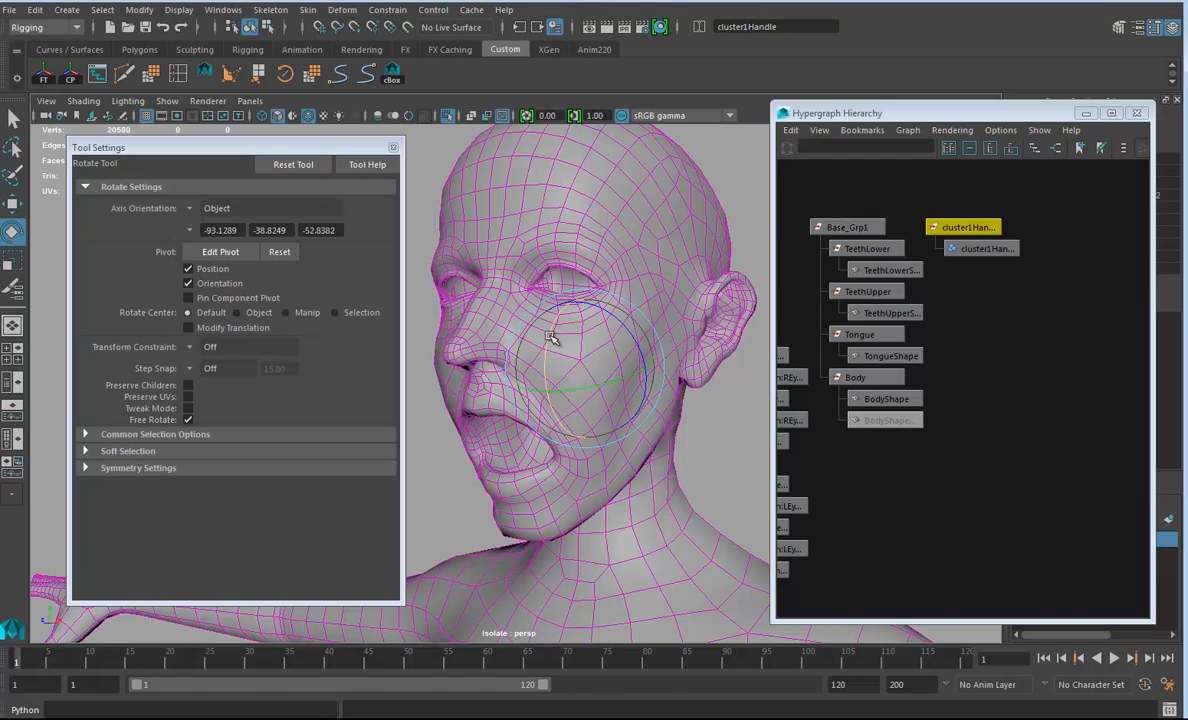
pyautogui.moveTo(561, 318); pyautogui.dragTo(609, 349)
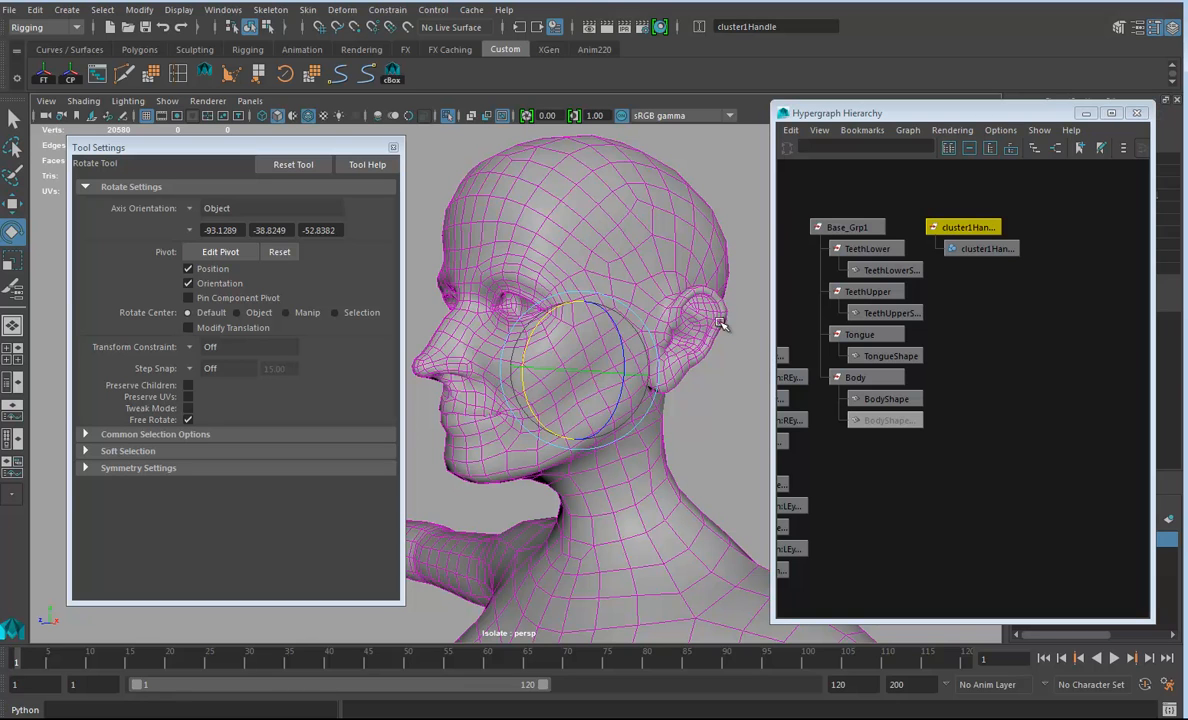
# Rotate cluster1Handle to swing the jaw open and turn off the isolated view so the teeth are displayed
pyautogui.keyDown('alt'); pyautogui.moveTo(609, 399); pyautogui.dragTo(711, 402); pyautogui.keyUp('alt')
pyautogui.moveTo(551, 340); pyautogui.dragTo(650, 420)
pyautogui.click(447, 116)
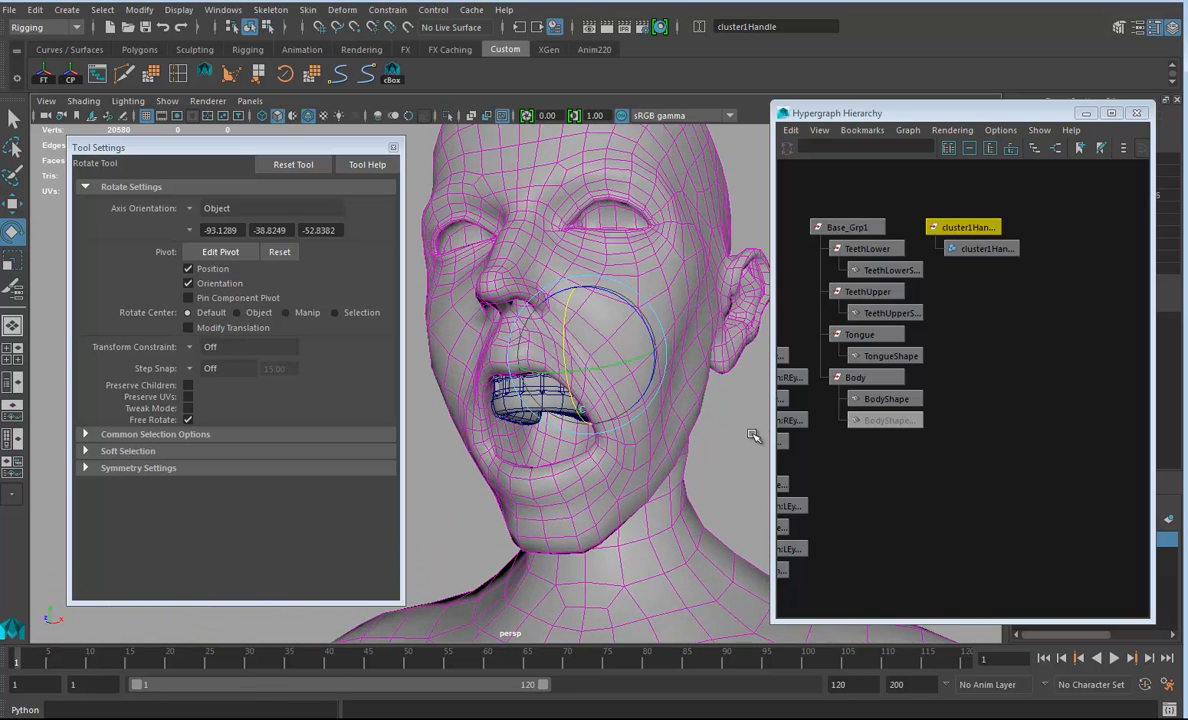
pyautogui.keyDown('alt'); pyautogui.moveTo(463, 368); pyautogui.dragTo(663, 473); pyautogui.keyUp('alt')
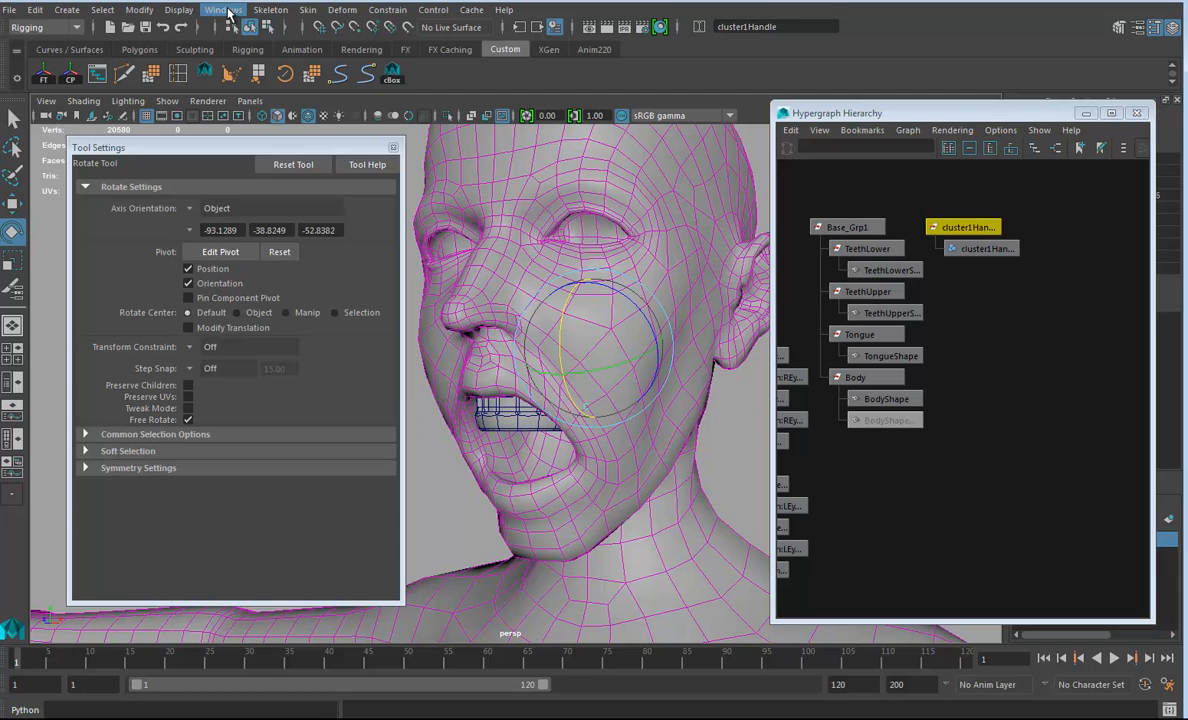
# Open the Relationship Editor for deformer sets and select cluster1Set
pyautogui.click(229, 11)
pyautogui.moveTo(255, 100)
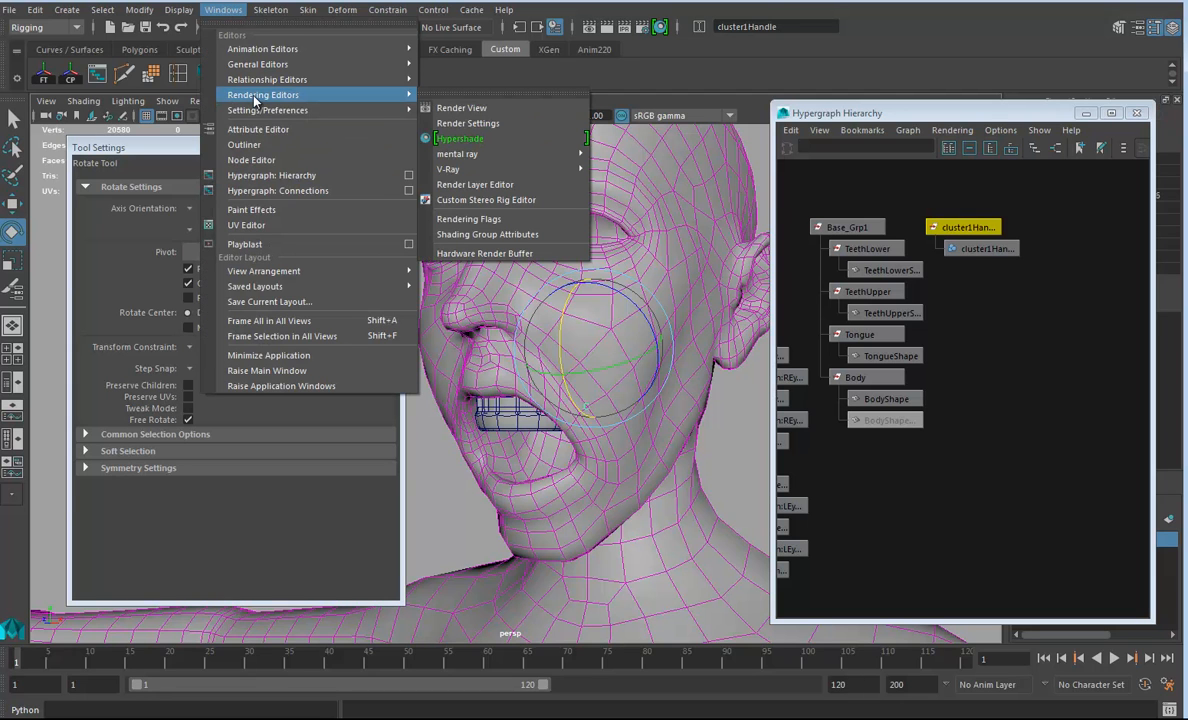
pyautogui.moveTo(240, 64)
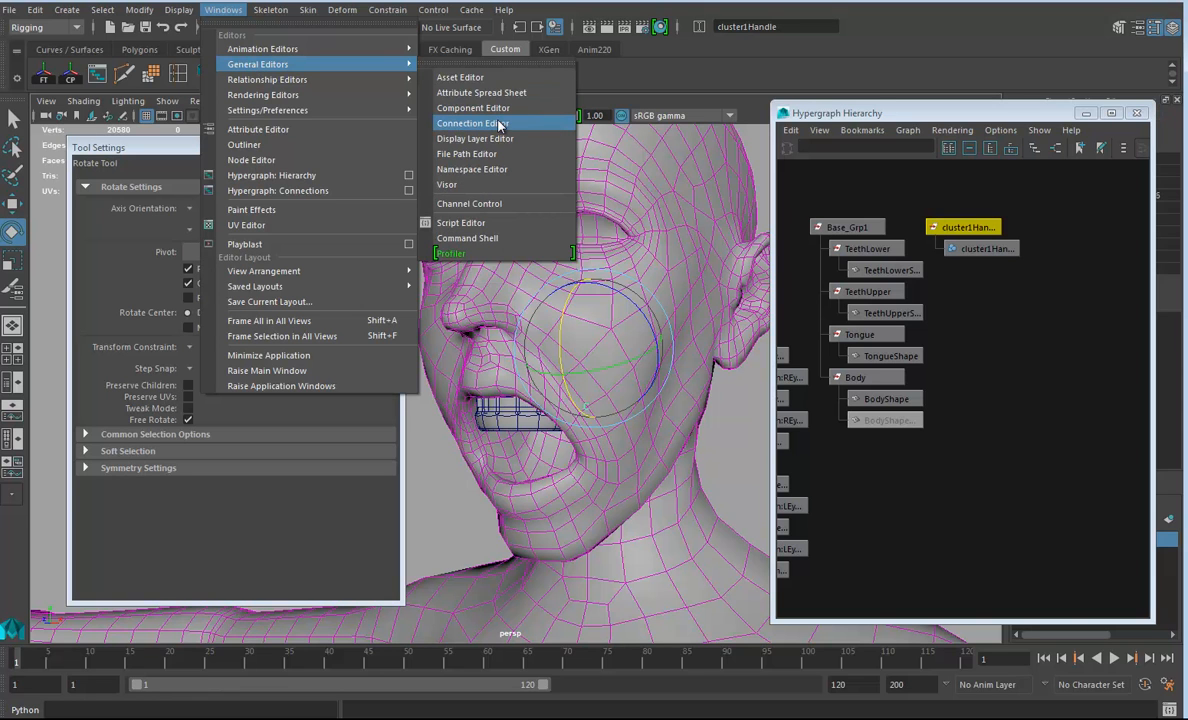
pyautogui.moveTo(313, 94)
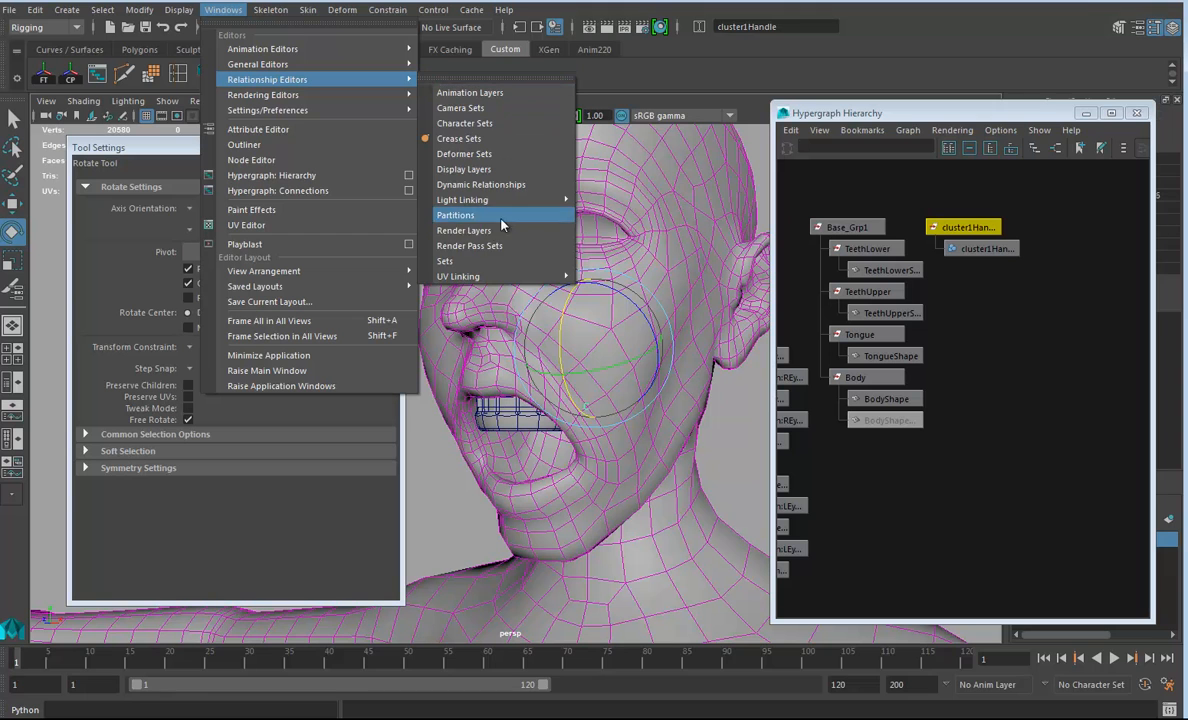
pyautogui.click(465, 155)
pyautogui.click(608, 369)
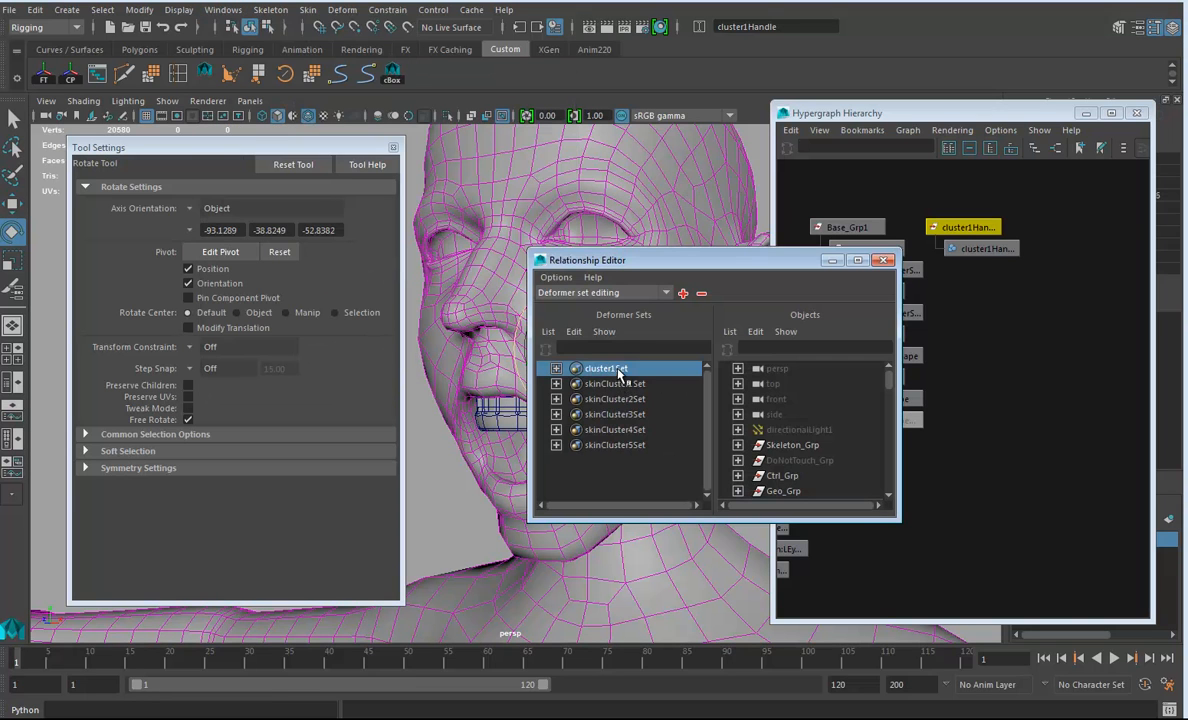
# Enlarge the Relationship Editor, expand Base_Grp1 and add TeethLower and Tongue to cluster1Set
pyautogui.moveTo(662, 273); pyautogui.dragTo(880, 368)
pyautogui.scroll(-5, 1050, 515)
pyautogui.scroll(-3, 1050, 515)
pyautogui.moveTo(1106, 500); pyautogui.dragTo(1109, 473)
pyautogui.moveTo(943, 360); pyautogui.dragTo(934, 147)
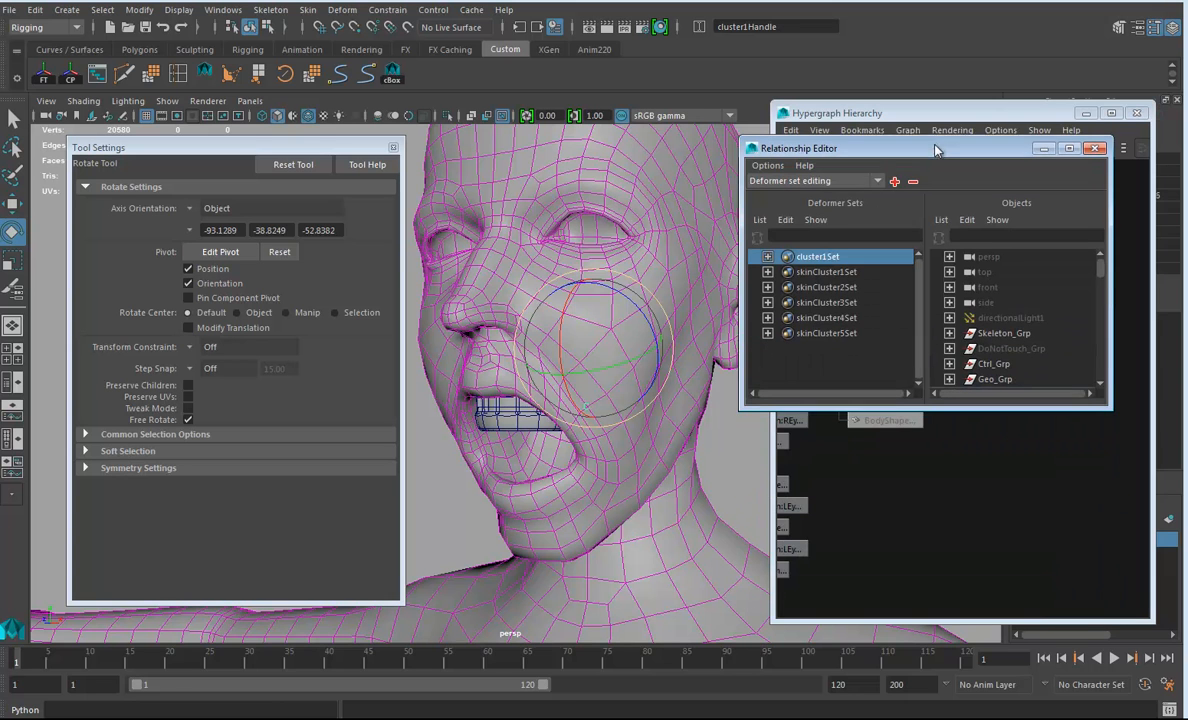
pyautogui.moveTo(1006, 398); pyautogui.dragTo(996, 566)
pyautogui.click(947, 388)
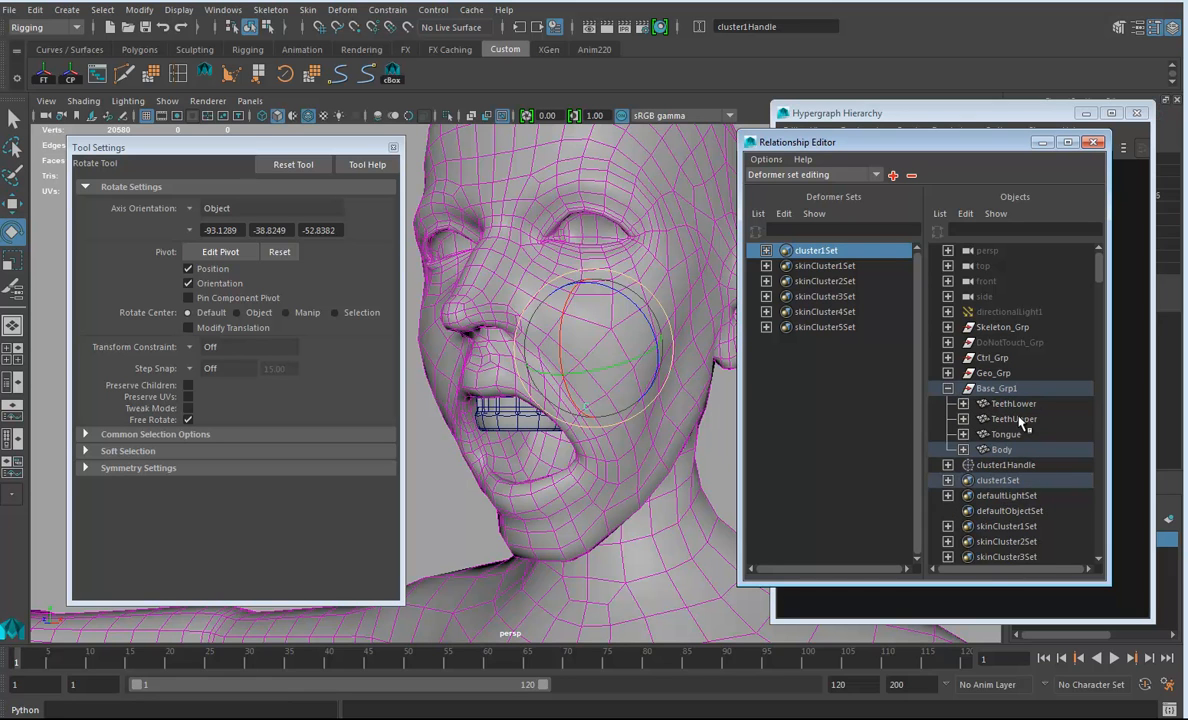
pyautogui.click(1009, 403)
pyautogui.click(1011, 436)
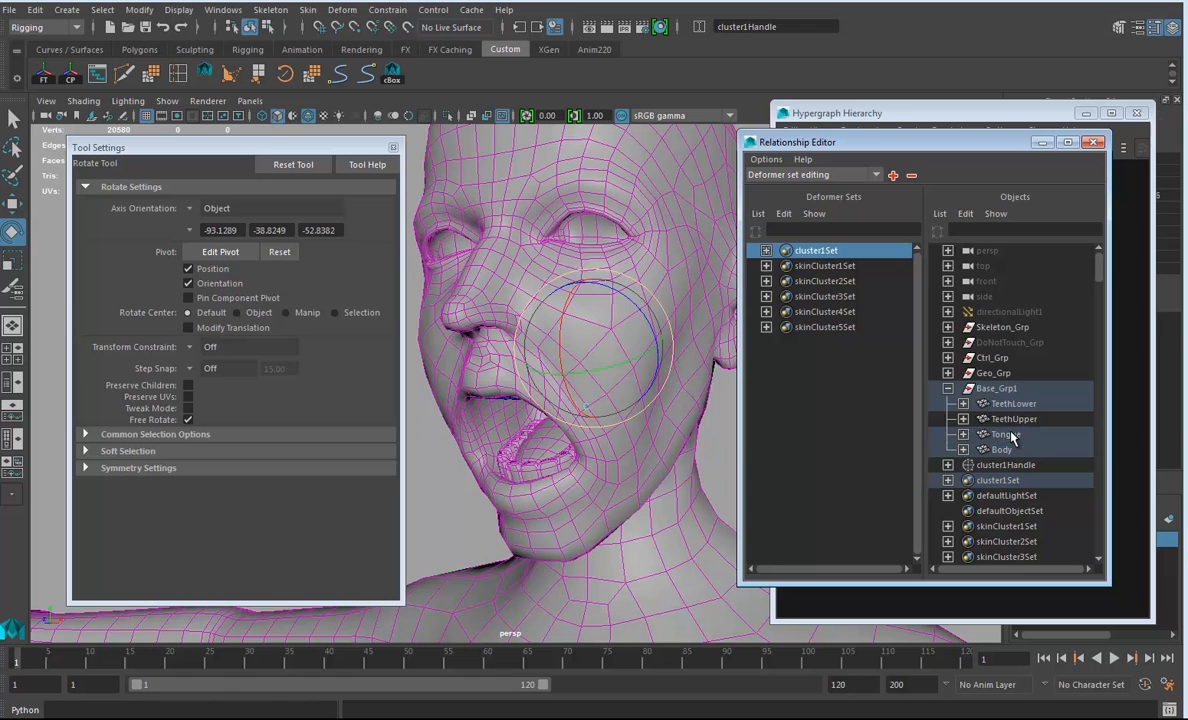
# Rotate cluster1Handle slightly to test the lower teeth and tongue with the jaw, and close the Relationship Editor
pyautogui.moveTo(567, 328)
pyautogui.mouseDown()
pyautogui.moveTo(557, 312)
pyautogui.moveTo(557, 326)
pyautogui.mouseUp()
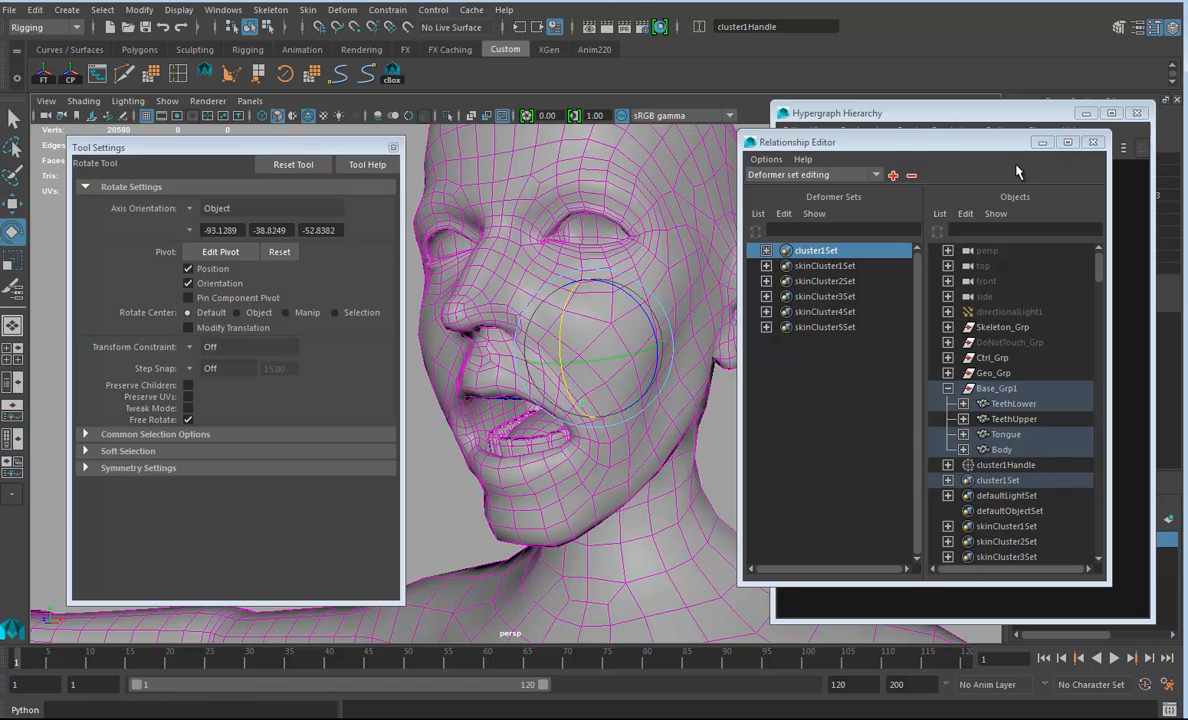
pyautogui.click(1094, 144)
pyautogui.keyDown('alt'); pyautogui.moveTo(597, 389); pyautogui.dragTo(519, 327); pyautogui.keyUp('alt')
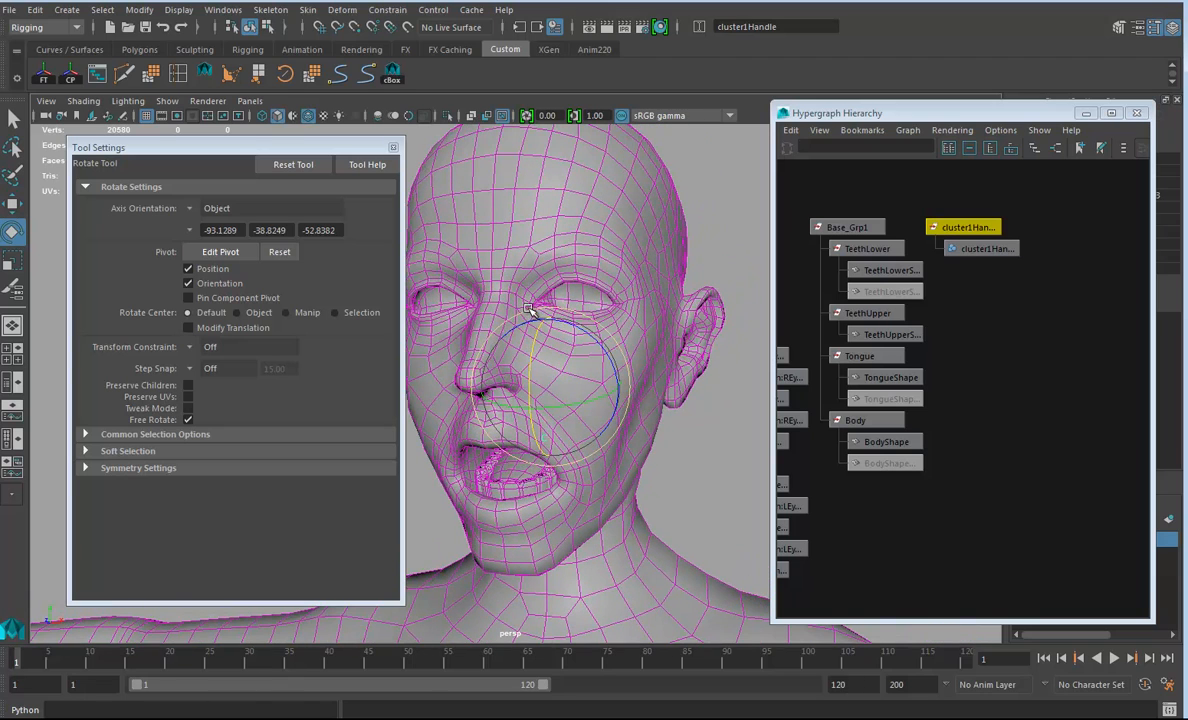
# Close the Tool Settings window and turn off wireframe on shaded to inspect the smooth-shaded open mouth
pyautogui.click(393, 148)
pyautogui.keyDown('alt'); pyautogui.moveTo(602, 346); pyautogui.dragTo(442, 343, button='middle'); pyautogui.keyUp('alt')
pyautogui.keyDown('alt'); pyautogui.moveTo(442, 343); pyautogui.dragTo(280, 126); pyautogui.keyUp('alt')
pyautogui.click(307, 117)
pyautogui.moveTo(406, 297)
pyautogui.keyDown('alt'); pyautogui.mouseDown()
pyautogui.moveTo(575, 310)
pyautogui.moveTo(480, 302)
pyautogui.moveTo(512, 333)
pyautogui.moveTo(655, 367)
pyautogui.moveTo(337, 357)
pyautogui.moveTo(347, 363)
pyautogui.moveTo(353, 339)
pyautogui.moveTo(352, 372)
pyautogui.moveTo(353, 337)
pyautogui.moveTo(333, 398)
pyautogui.moveTo(492, 413)
pyautogui.moveTo(316, 416)
pyautogui.moveTo(478, 384)
pyautogui.mouseUp(); pyautogui.keyUp('alt')
pyautogui.keyDown('alt'); pyautogui.moveTo(458, 443); pyautogui.dragTo(540, 438); pyautogui.keyUp('alt')
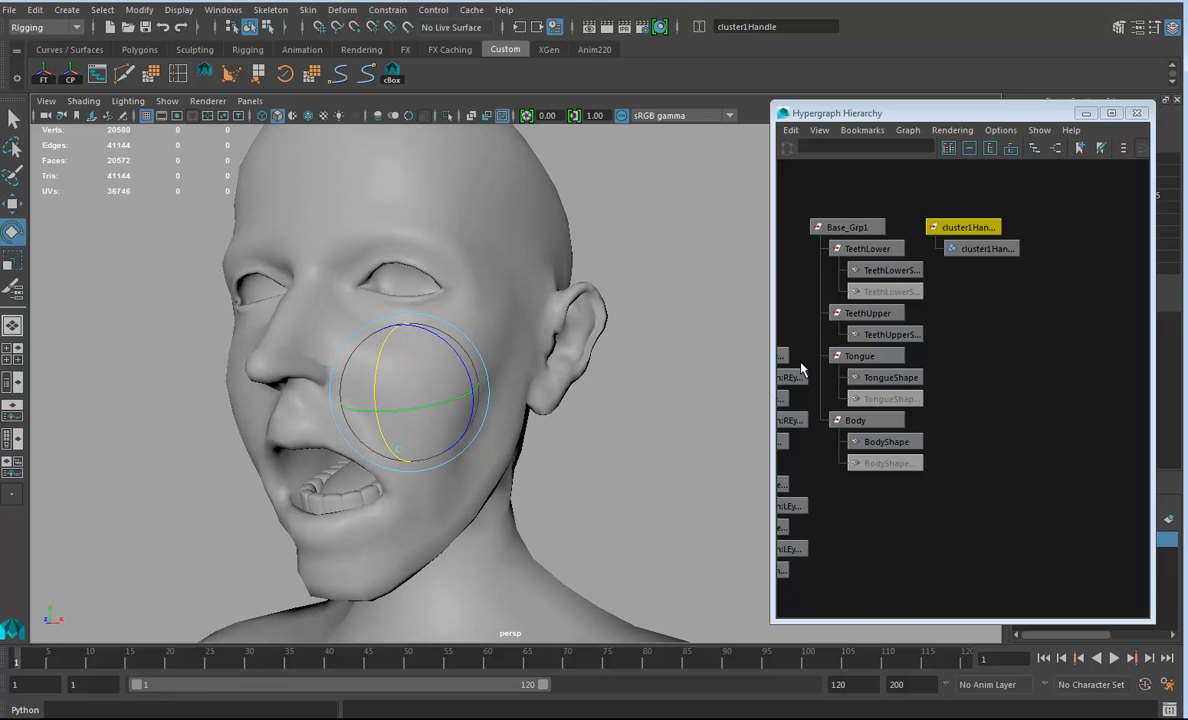
# Rotate cluster1Handle to about 29.4 degrees in X so the jaw opens wide
pyautogui.scroll(-3, 960, 355)
pyautogui.moveTo(385, 345); pyautogui.dragTo(381, 369)
pyautogui.keyDown('alt'); pyautogui.moveTo(336, 428); pyautogui.dragTo(396, 510); pyautogui.keyUp('alt')
pyautogui.keyDown('alt'); pyautogui.moveTo(349, 450); pyautogui.dragTo(364, 350); pyautogui.keyUp('alt')
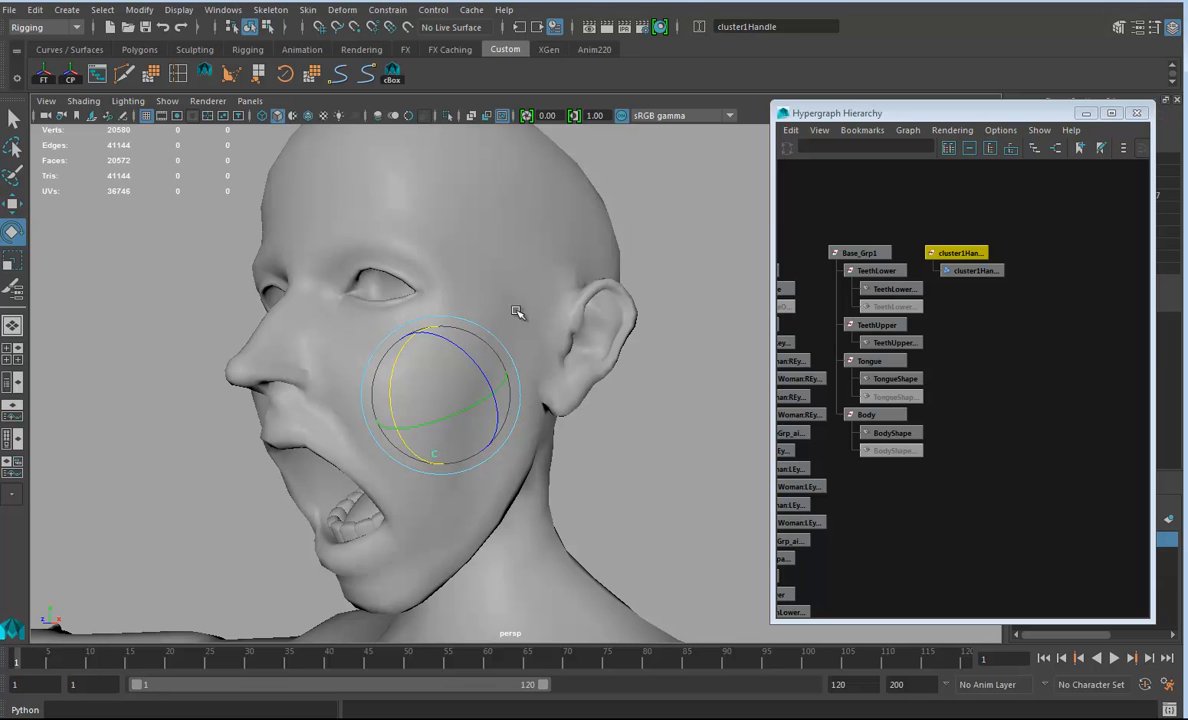
# Duplicate Base_Grp1 with the jaw wide open and move the copy along X to about 62.9, beside the original
pyautogui.click(860, 253)
pyautogui.hotkey('ctrl', 'd')
pyautogui.keyDown('alt'); pyautogui.moveTo(430, 456); pyautogui.dragTo(446, 437, button='right'); pyautogui.keyUp('alt')
pyautogui.keyDown('alt'); pyautogui.moveTo(446, 437); pyautogui.dragTo(339, 330); pyautogui.keyUp('alt')
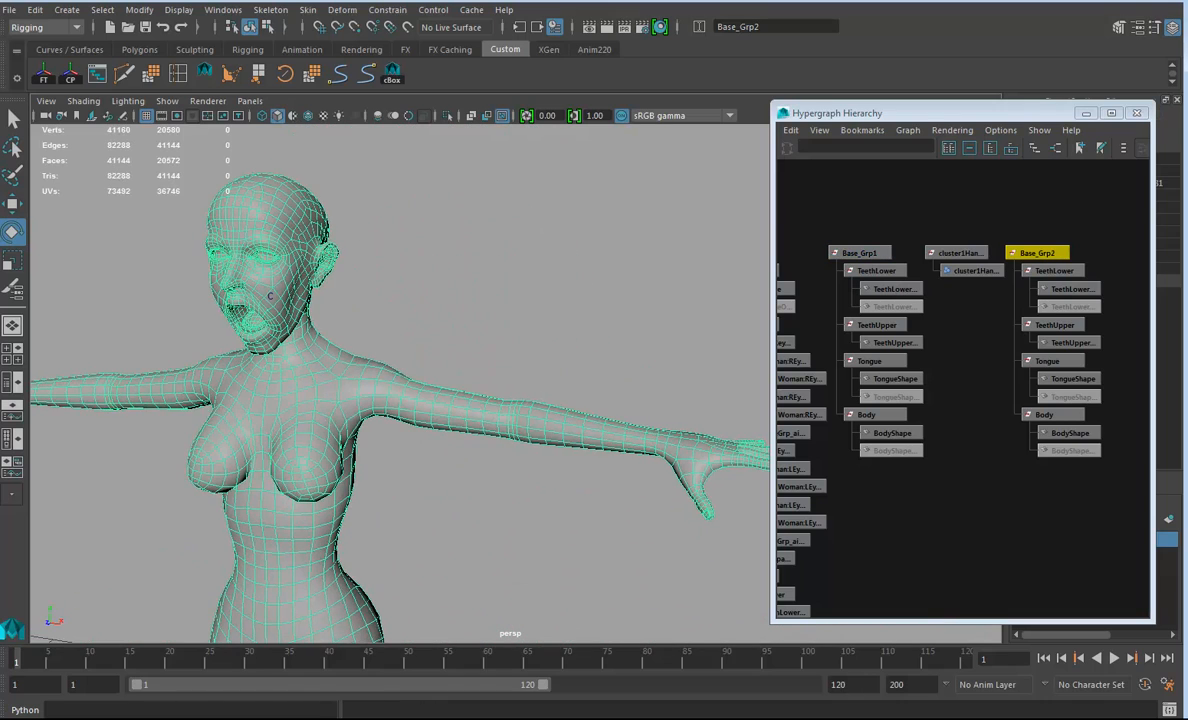
pyautogui.click(10, 203)
pyautogui.keyDown('alt'); pyautogui.moveTo(491, 438); pyautogui.dragTo(180, 432, button='right'); pyautogui.keyUp('alt')
pyautogui.keyDown('alt'); pyautogui.moveTo(180, 432); pyautogui.dragTo(160, 360, button='middle'); pyautogui.keyUp('alt')
pyautogui.keyDown('alt'); pyautogui.moveTo(480, 369); pyautogui.dragTo(500, 385); pyautogui.keyUp('alt')
pyautogui.moveTo(487, 571); pyautogui.dragTo(633, 575)
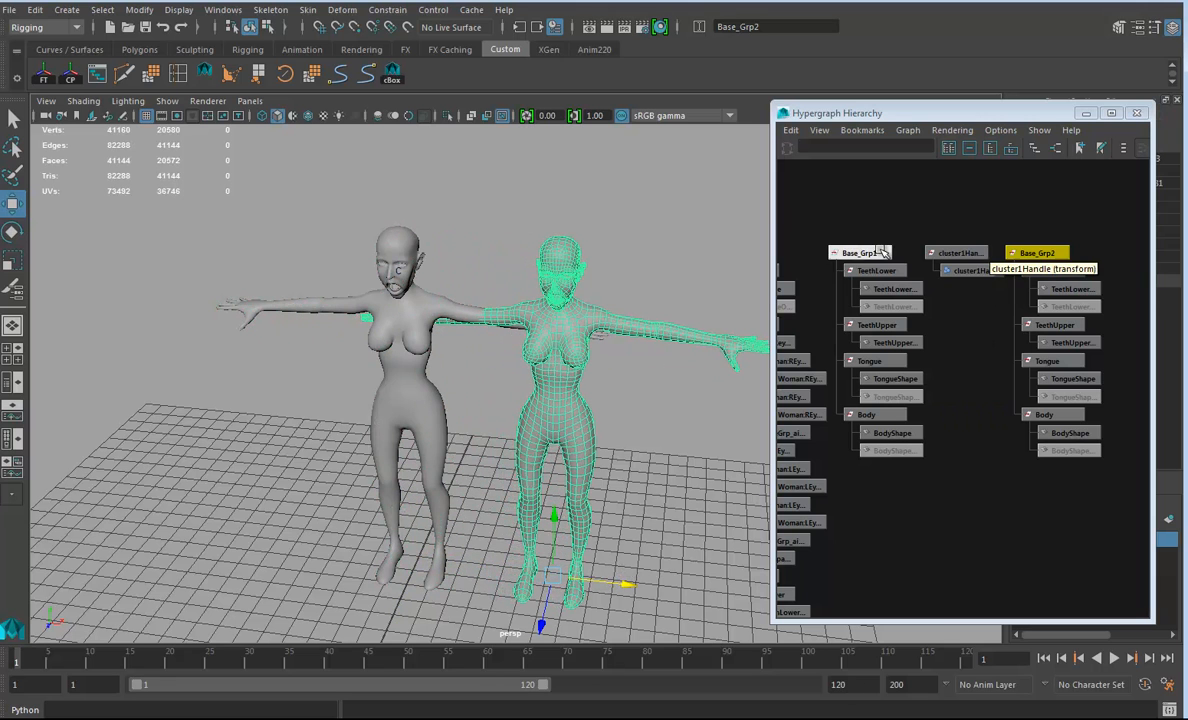
# Rename the duplicated open-jaw group AAA, shifting the Hypergraph window clear of the channel values
pyautogui.moveTo(1002, 119); pyautogui.dragTo(860, 116)
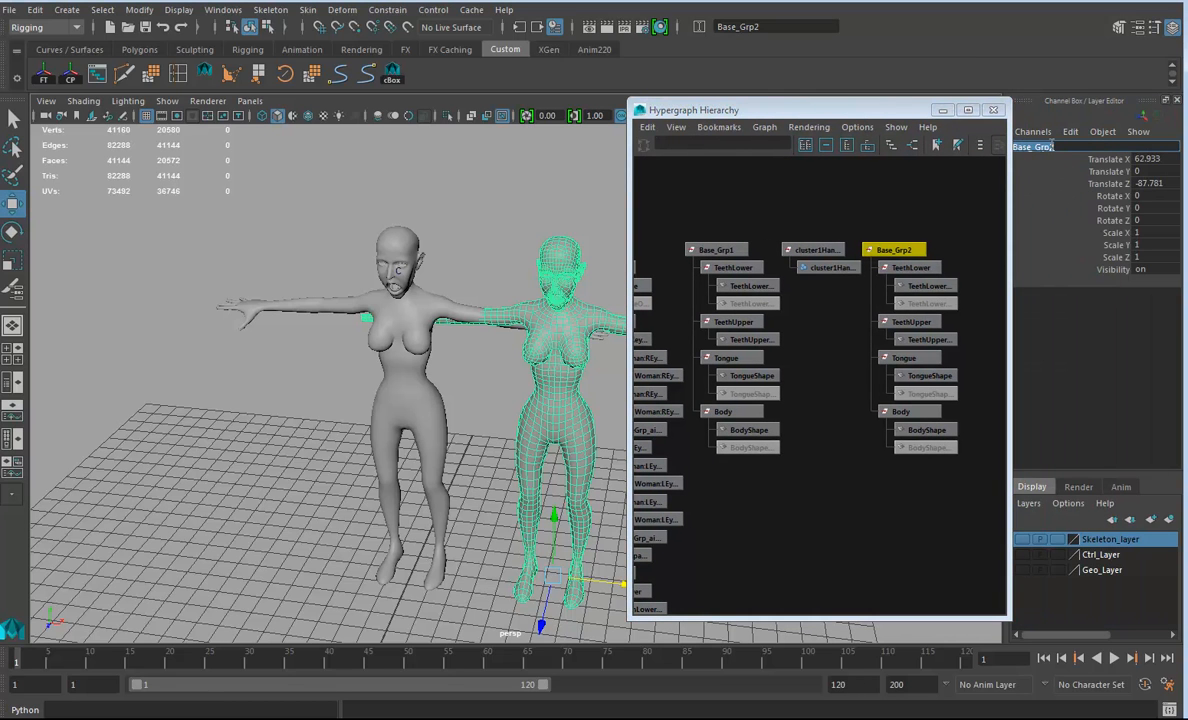
pyautogui.click(1051, 146)
pyautogui.write('AAA')
pyautogui.press('Return')
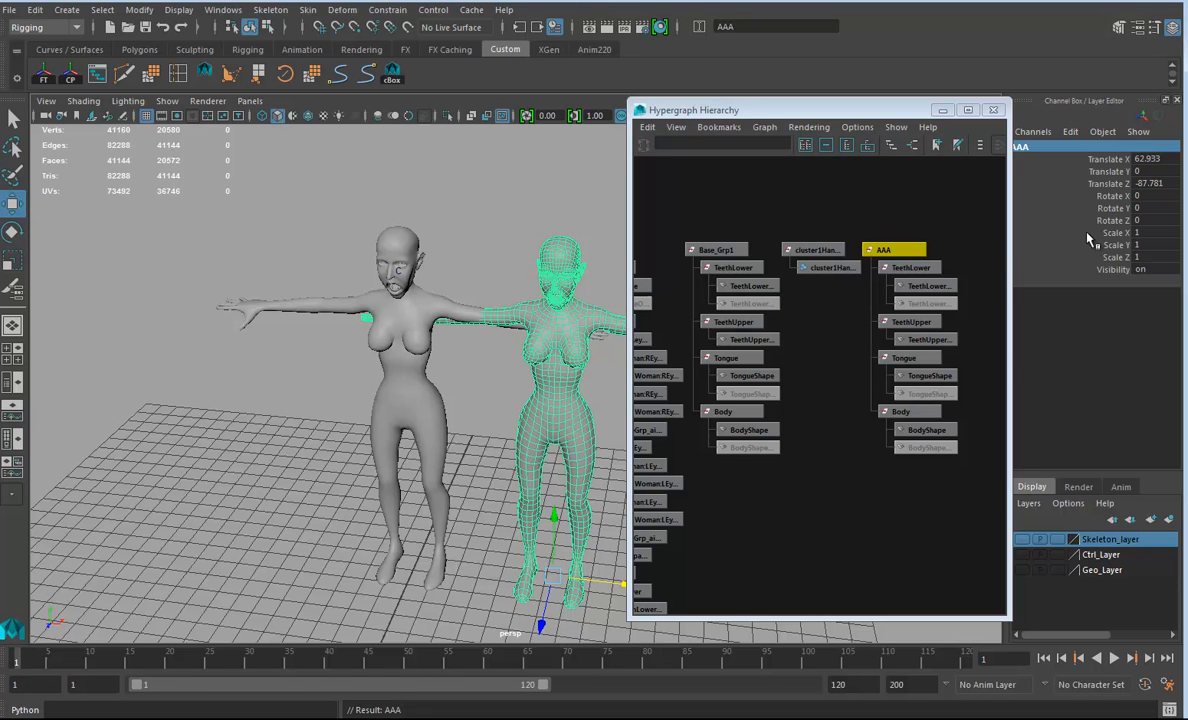
pyautogui.moveTo(1009, 250); pyautogui.dragTo(991, 250)
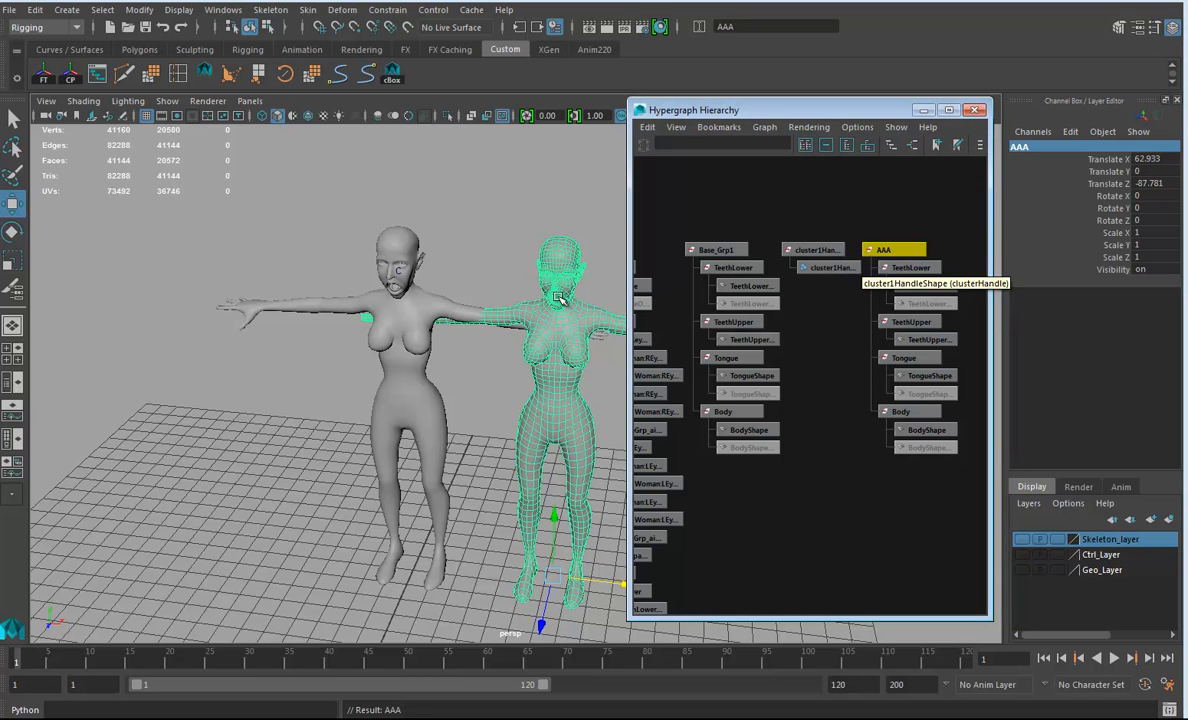
# Rotate cluster1Handle back to about 4.3 degrees in X, leaving the mouth only slightly open
pyautogui.scroll(5, 443, 313)
pyautogui.click(813, 249)
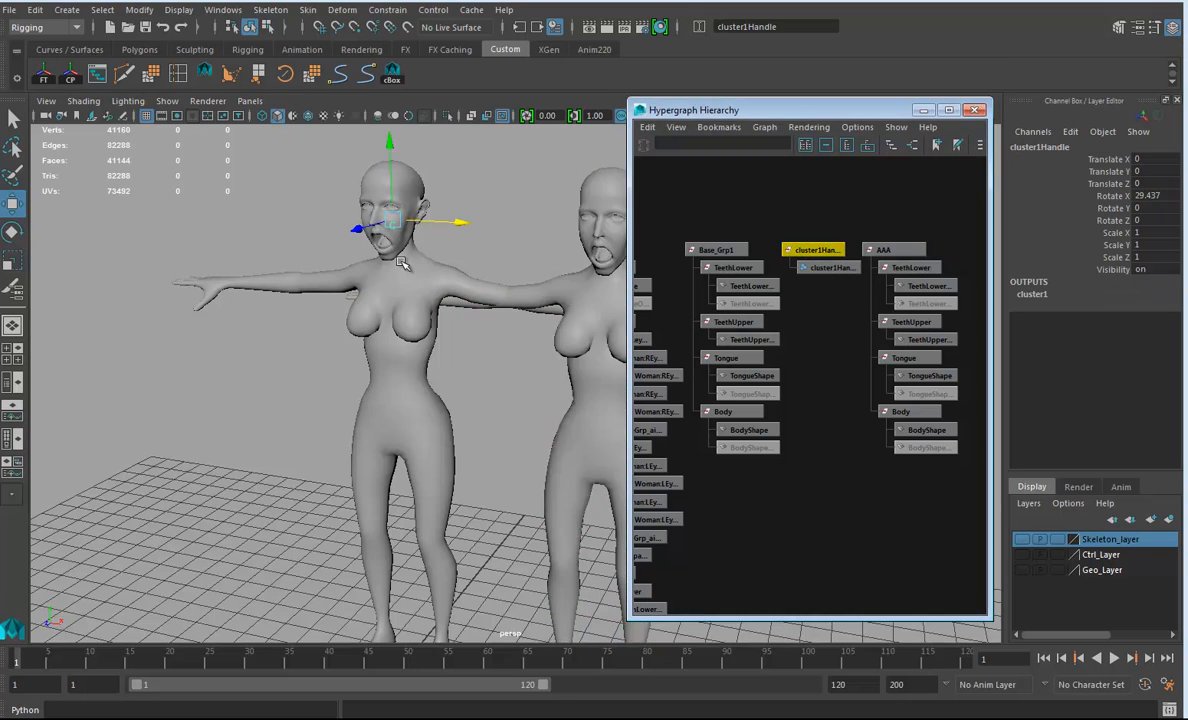
pyautogui.scroll(5, 578, 357)
pyautogui.press('e')
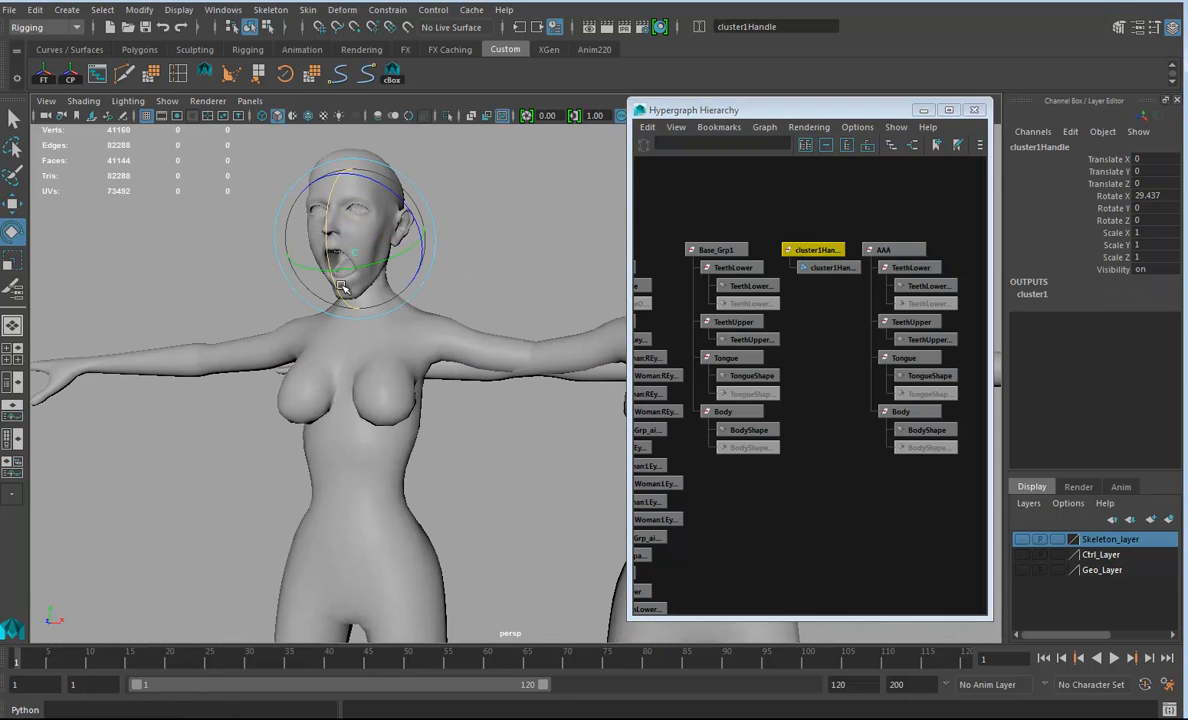
pyautogui.moveTo(326, 228); pyautogui.dragTo(327, 199)
pyautogui.keyDown('alt'); pyautogui.moveTo(313, 294); pyautogui.dragTo(284, 369, button='right'); pyautogui.keyUp('alt')
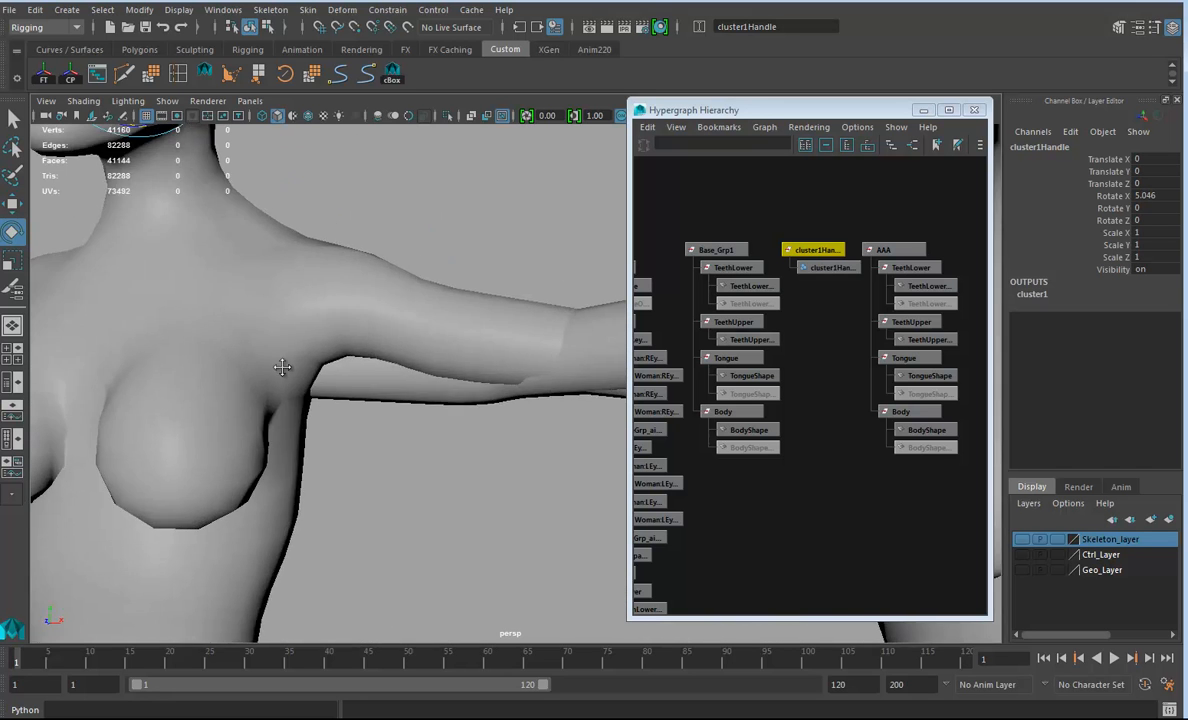
pyautogui.keyDown('alt'); pyautogui.moveTo(284, 369); pyautogui.dragTo(339, 451, button='middle'); pyautogui.keyUp('alt')
pyautogui.keyDown('alt'); pyautogui.moveTo(339, 451); pyautogui.dragTo(378, 232); pyautogui.keyUp('alt')
pyautogui.moveTo(447, 174); pyautogui.dragTo(545, 357)
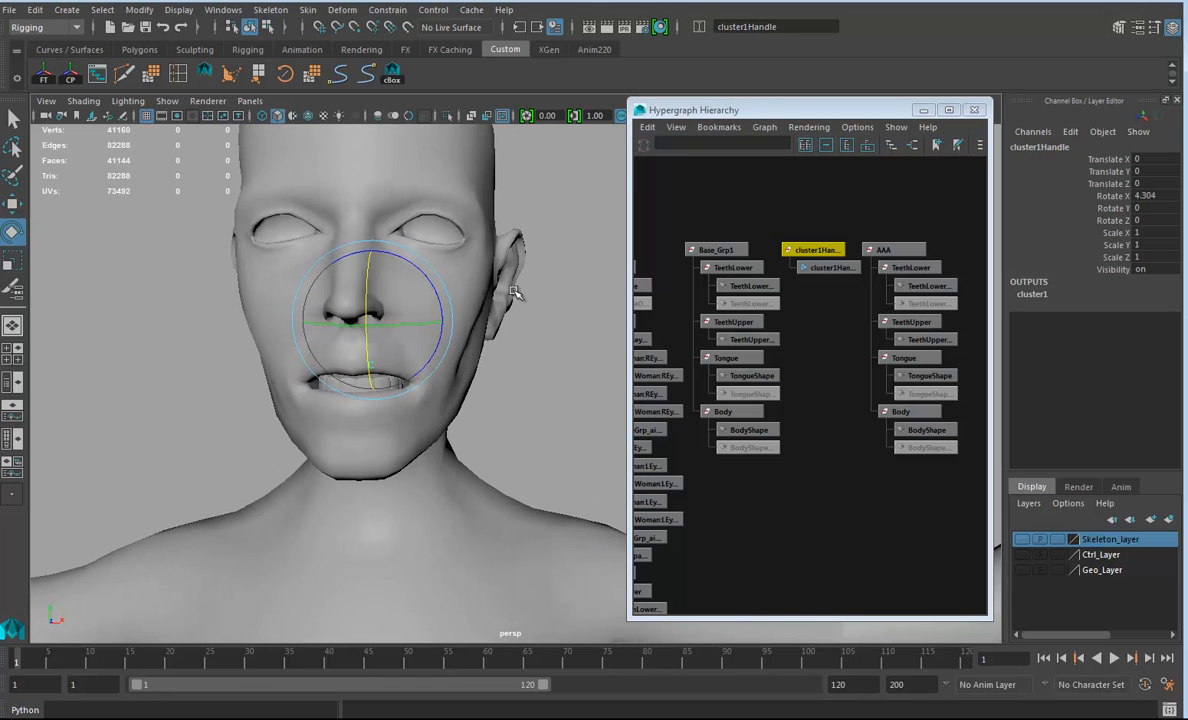
# Duplicate Base_Grp1 with the slightly open mouth and move the copy along X to about 128.8, beyond AAA
pyautogui.click(714, 250)
pyautogui.keyDown('alt'); pyautogui.moveTo(464, 363); pyautogui.dragTo(357, 353, button='right'); pyautogui.keyUp('alt')
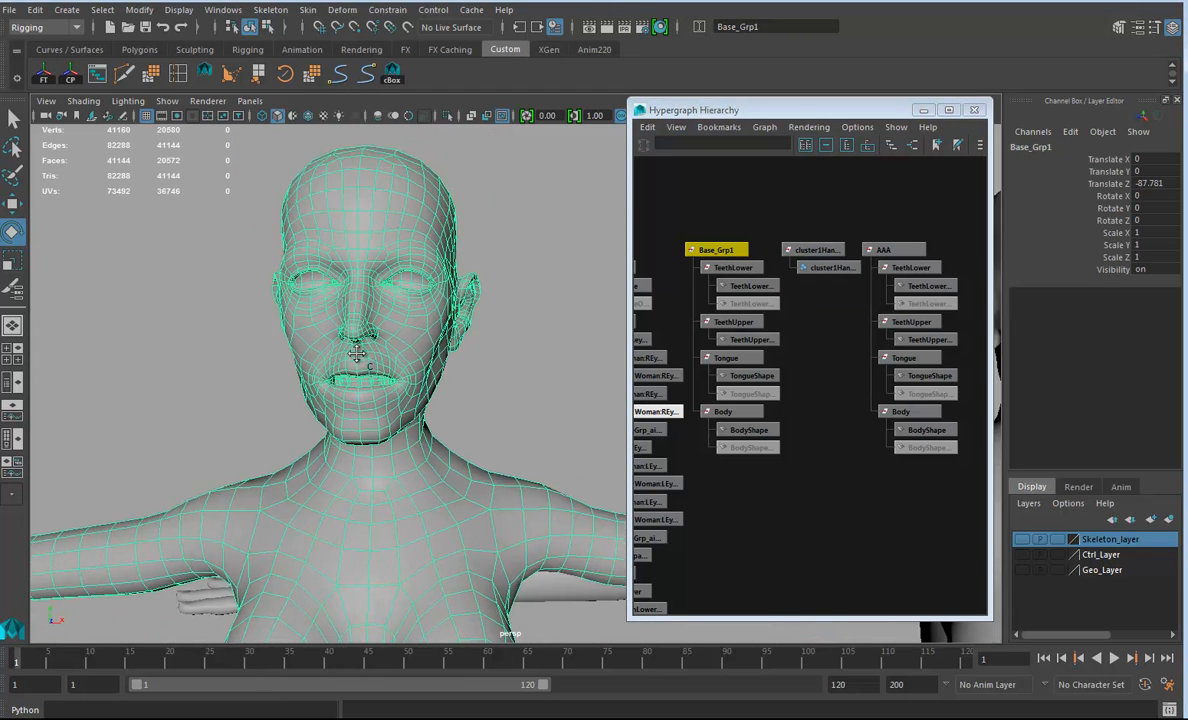
pyautogui.keyDown('alt'); pyautogui.moveTo(357, 353); pyautogui.dragTo(380, 342); pyautogui.keyUp('alt')
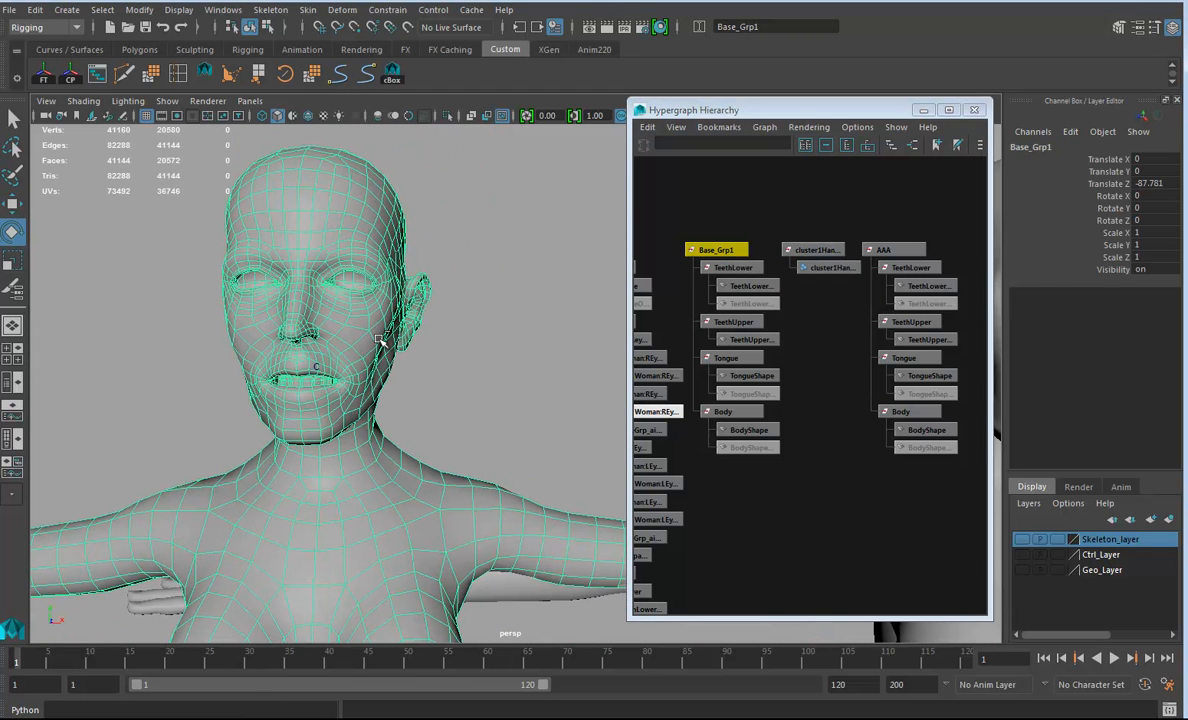
pyautogui.hotkey('ctrl', 'd')
pyautogui.keyDown('alt'); pyautogui.moveTo(481, 400); pyautogui.dragTo(122, 395, button='right'); pyautogui.keyUp('alt')
pyautogui.keyDown('alt'); pyautogui.moveTo(390, 357); pyautogui.dragTo(171, 330, button='middle'); pyautogui.keyUp('alt')
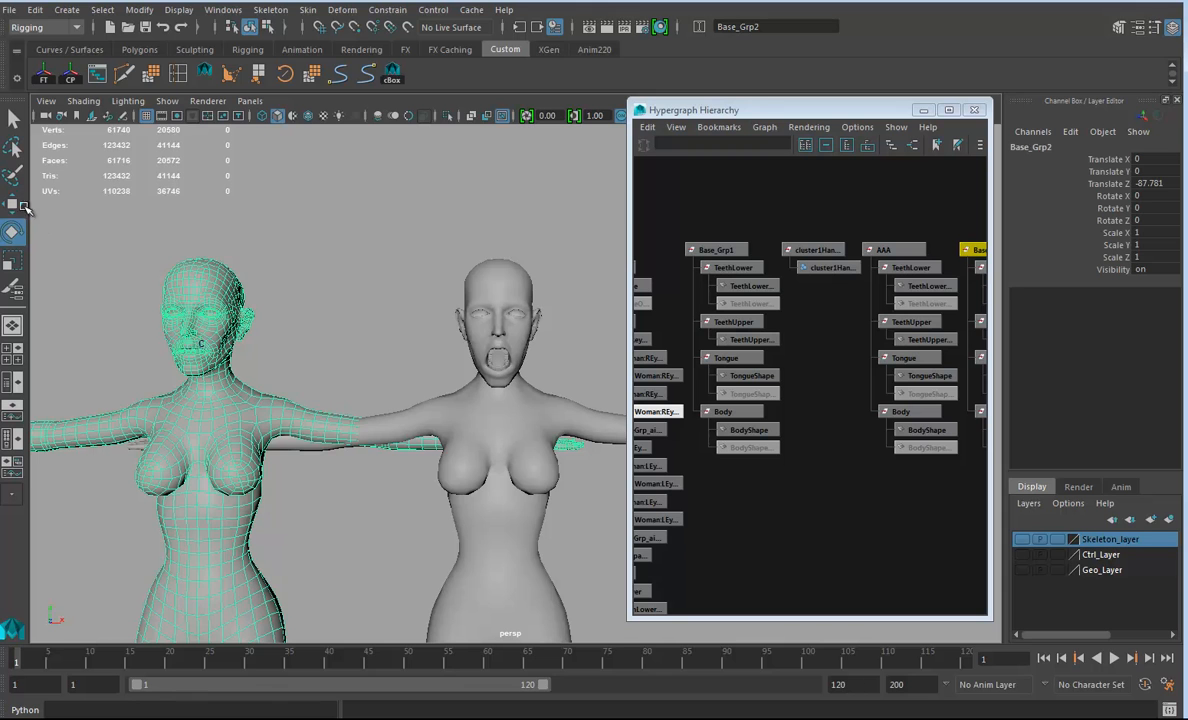
pyautogui.click(12, 204)
pyautogui.keyDown('alt'); pyautogui.moveTo(437, 416); pyautogui.dragTo(437, 558, button='right'); pyautogui.keyUp('alt')
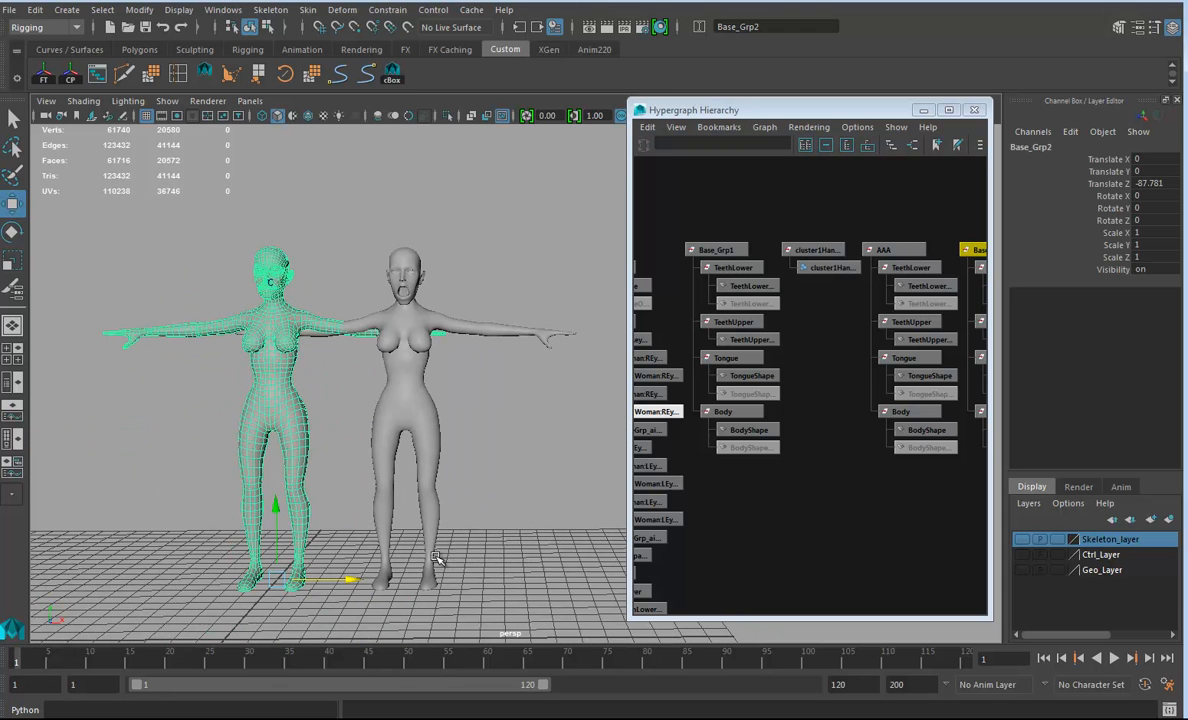
pyautogui.moveTo(348, 581); pyautogui.dragTo(615, 583)
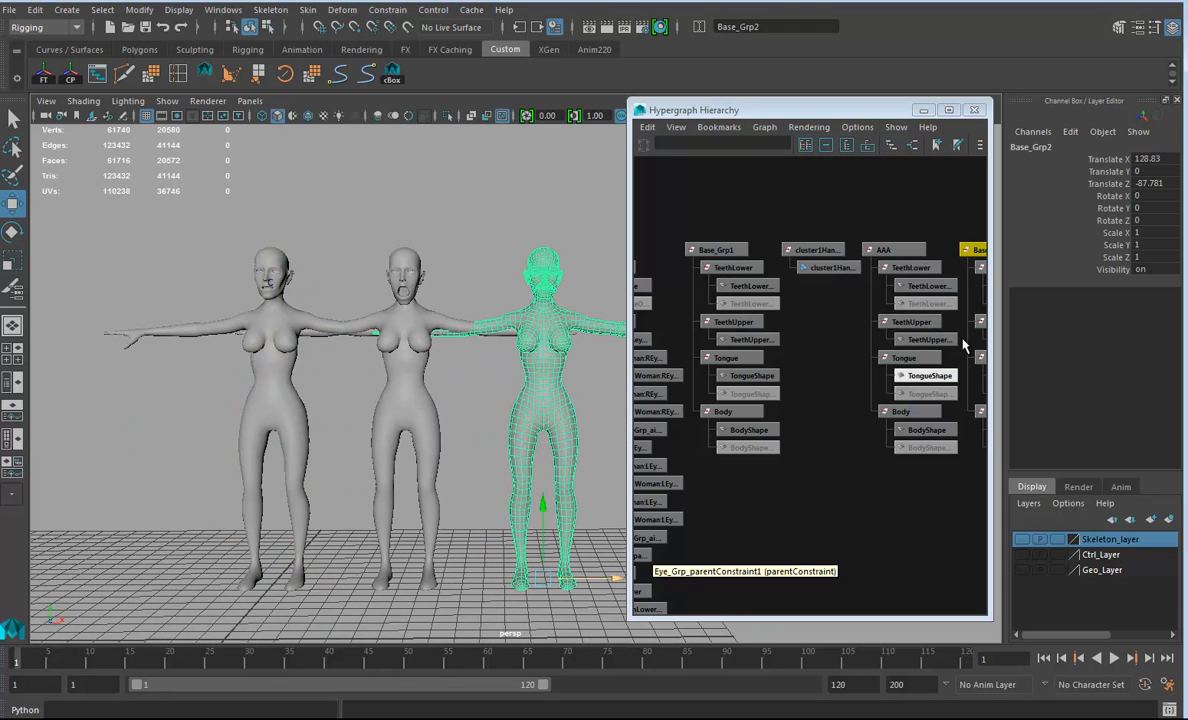
# Rename the new slightly open duplicate group EEE
pyautogui.doubleClick(1040, 147)
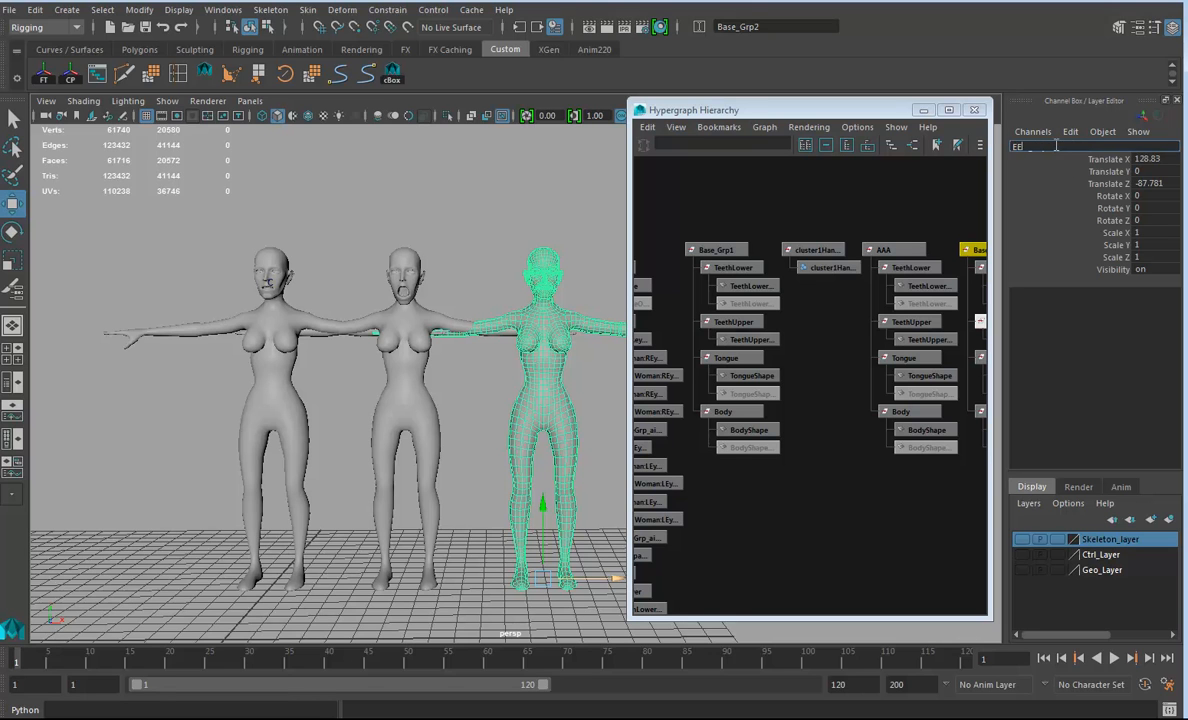
pyautogui.write('EEE')
pyautogui.press('Return')
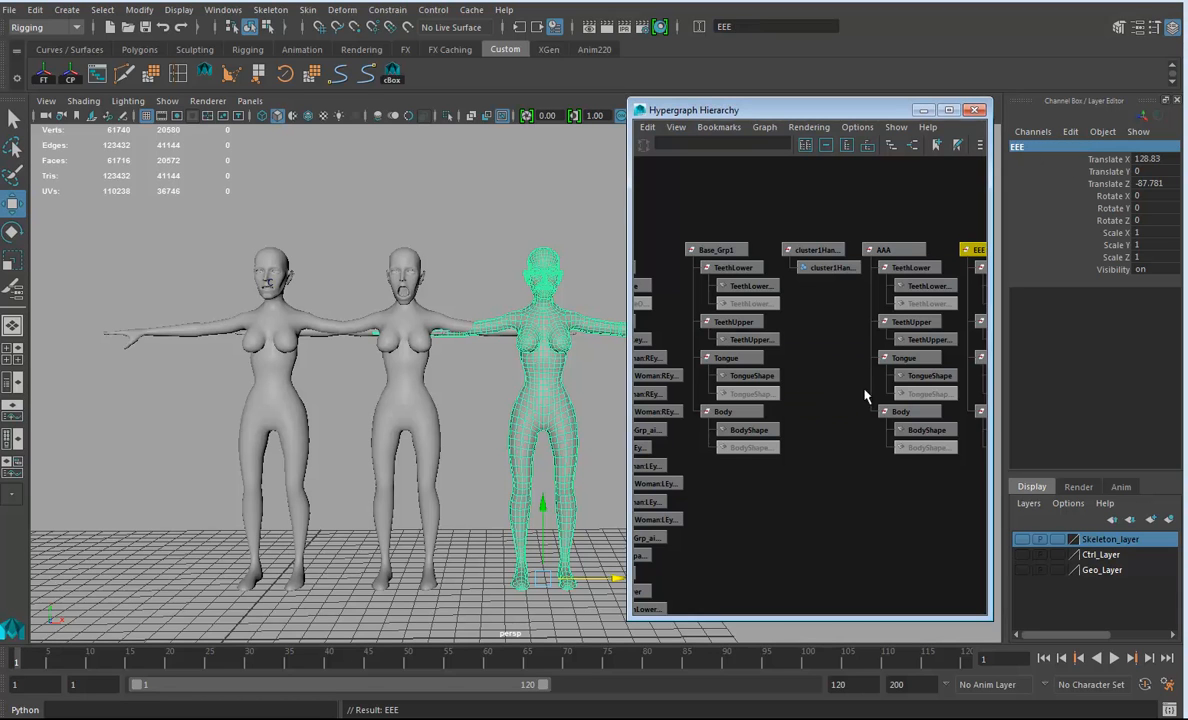
# Select cluster1Handle and rotate it to about -1.4 degrees in X to press the lips closed
pyautogui.keyDown('alt'); pyautogui.moveTo(865, 395); pyautogui.dragTo(704, 396, button='middle'); pyautogui.keyUp('alt')
pyautogui.keyDown('alt'); pyautogui.moveTo(376, 403); pyautogui.dragTo(405, 397, button='right'); pyautogui.keyUp('alt')
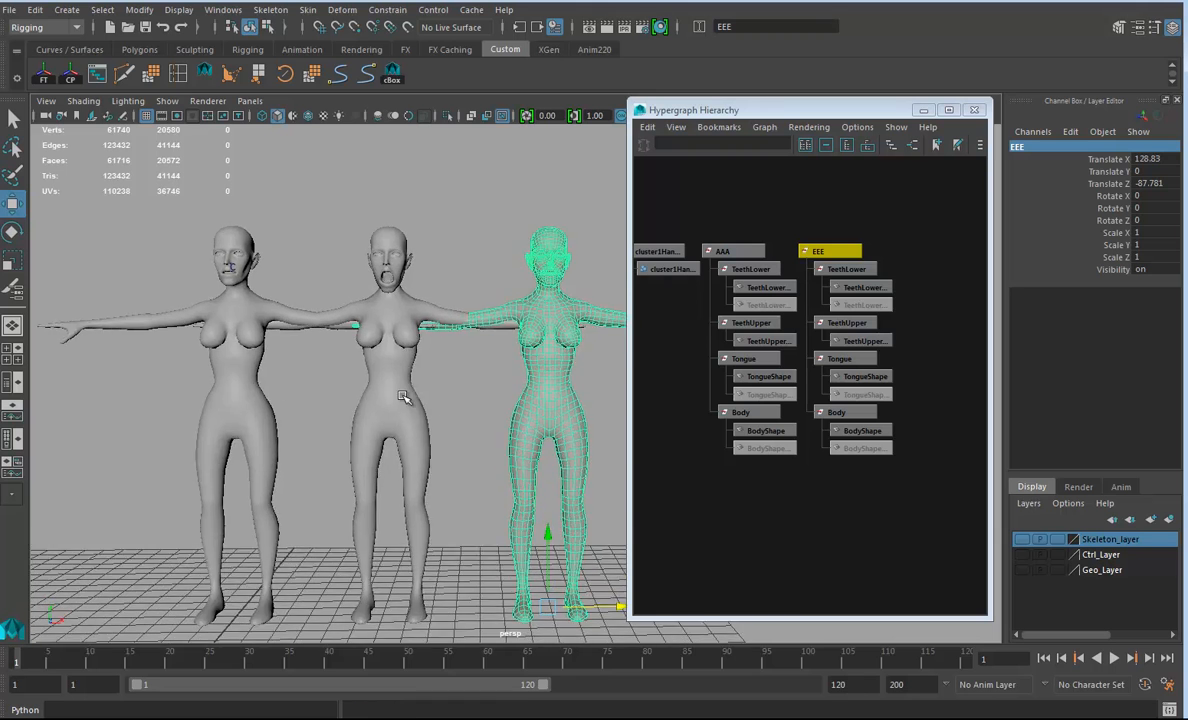
pyautogui.keyDown('alt'); pyautogui.moveTo(405, 397); pyautogui.dragTo(441, 392, button='middle'); pyautogui.keyUp('alt')
pyautogui.click(656, 253)
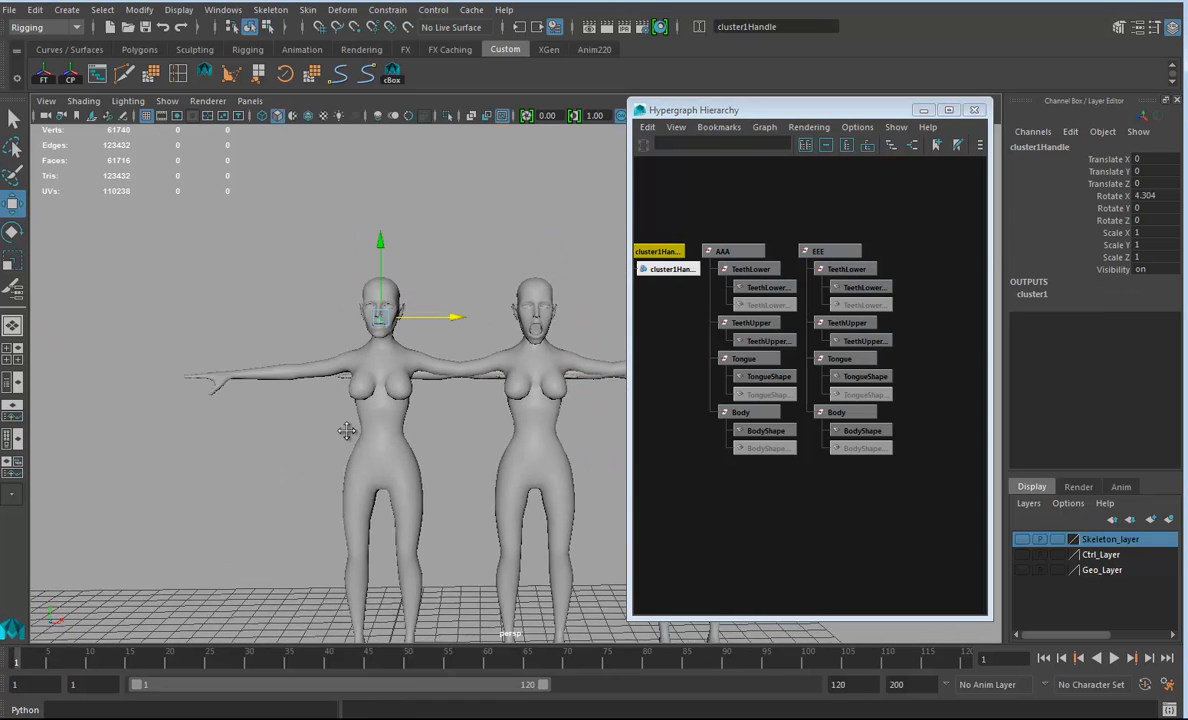
pyautogui.scroll(5, 345, 431)
pyautogui.scroll(4, 335, 431)
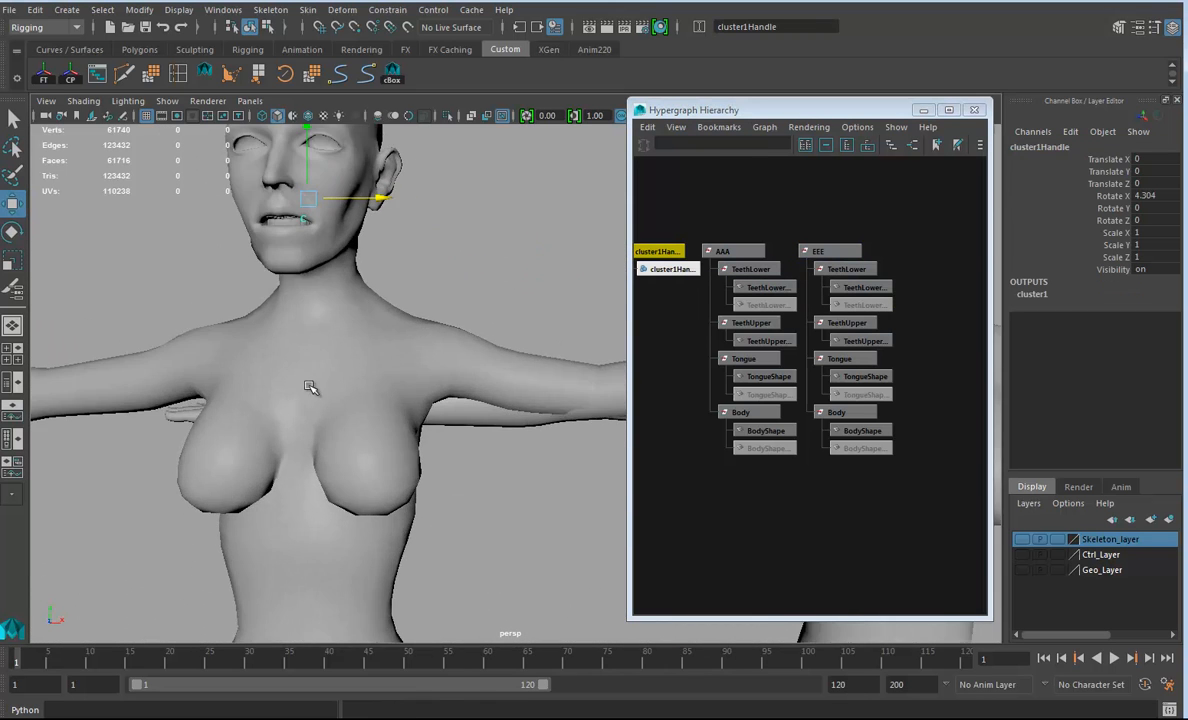
pyautogui.keyDown('alt'); pyautogui.moveTo(265, 222); pyautogui.dragTo(364, 306, button='middle'); pyautogui.keyUp('alt')
pyautogui.keyDown('alt'); pyautogui.moveTo(295, 328); pyautogui.dragTo(536, 395, button='right'); pyautogui.keyUp('alt')
pyautogui.keyDown('alt'); pyautogui.moveTo(433, 343); pyautogui.dragTo(485, 422, button='middle'); pyautogui.keyUp('alt')
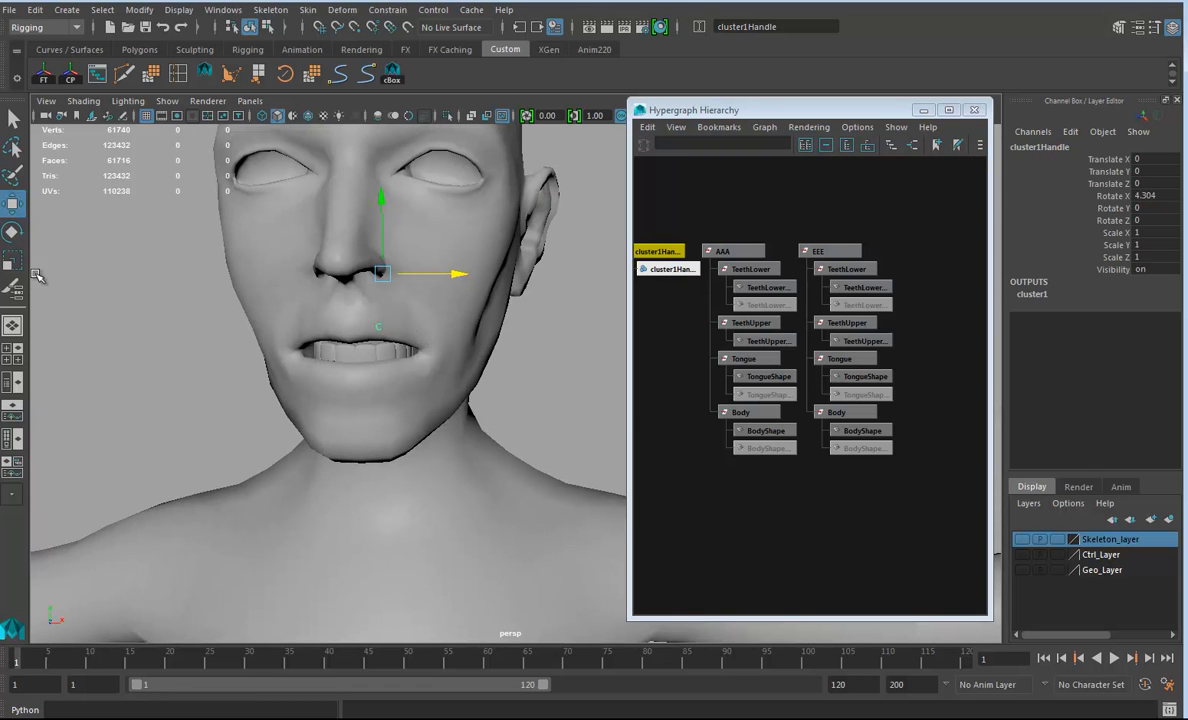
pyautogui.click(12, 233)
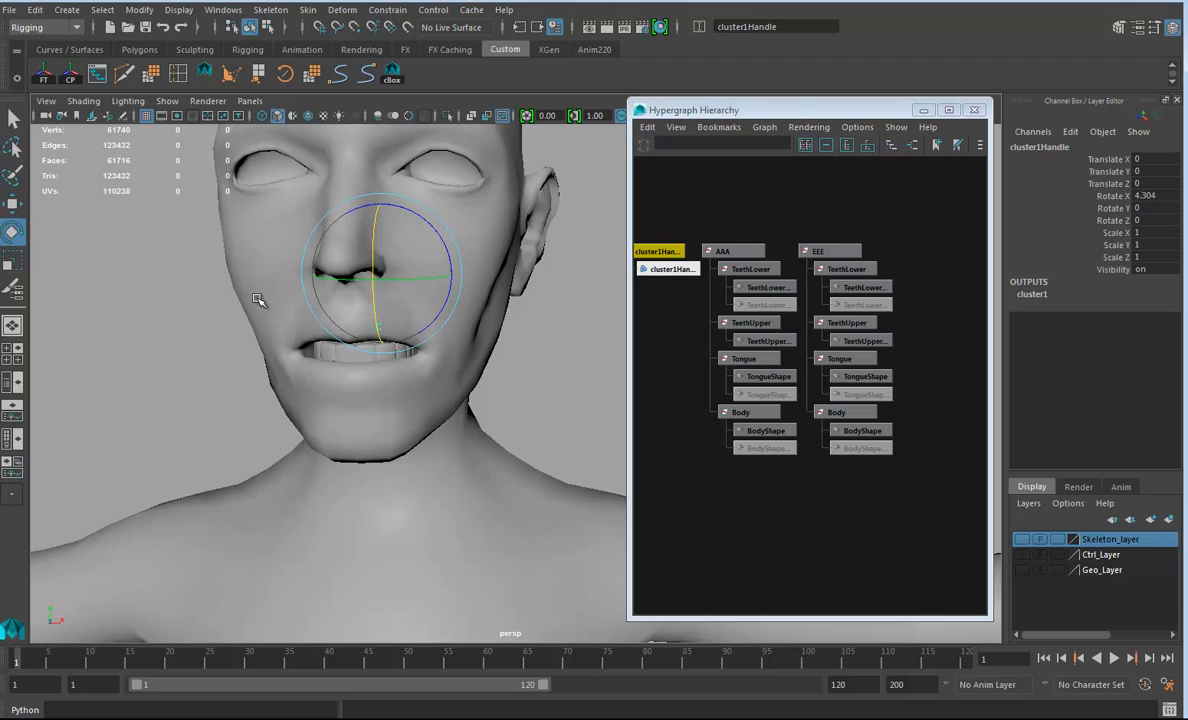
pyautogui.moveTo(379, 257); pyautogui.dragTo(375, 245)
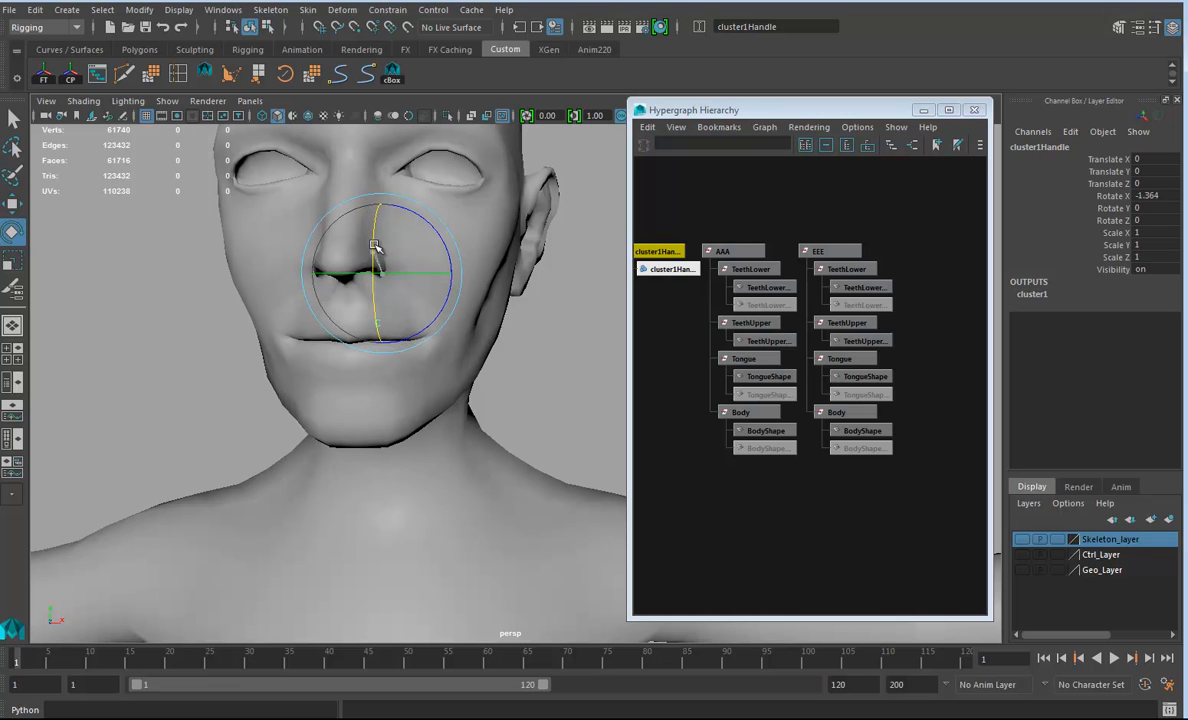
# Rotate cluster1Handle to about -2.0 degrees in X and duplicate Base_Grp1 with the closed mouth
pyautogui.keyDown('alt'); pyautogui.moveTo(391, 336); pyautogui.dragTo(599, 318); pyautogui.keyUp('alt')
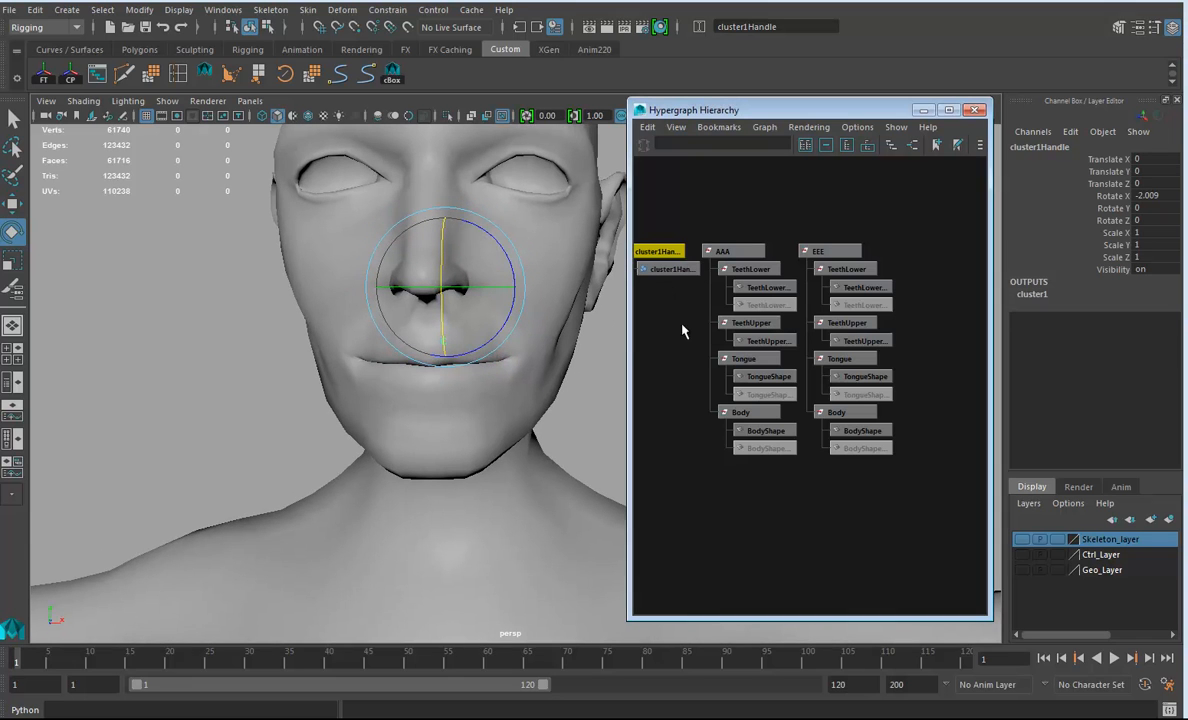
pyautogui.keyDown('alt'); pyautogui.moveTo(683, 331); pyautogui.dragTo(760, 344, button='middle'); pyautogui.keyUp('alt')
pyautogui.click(644, 254)
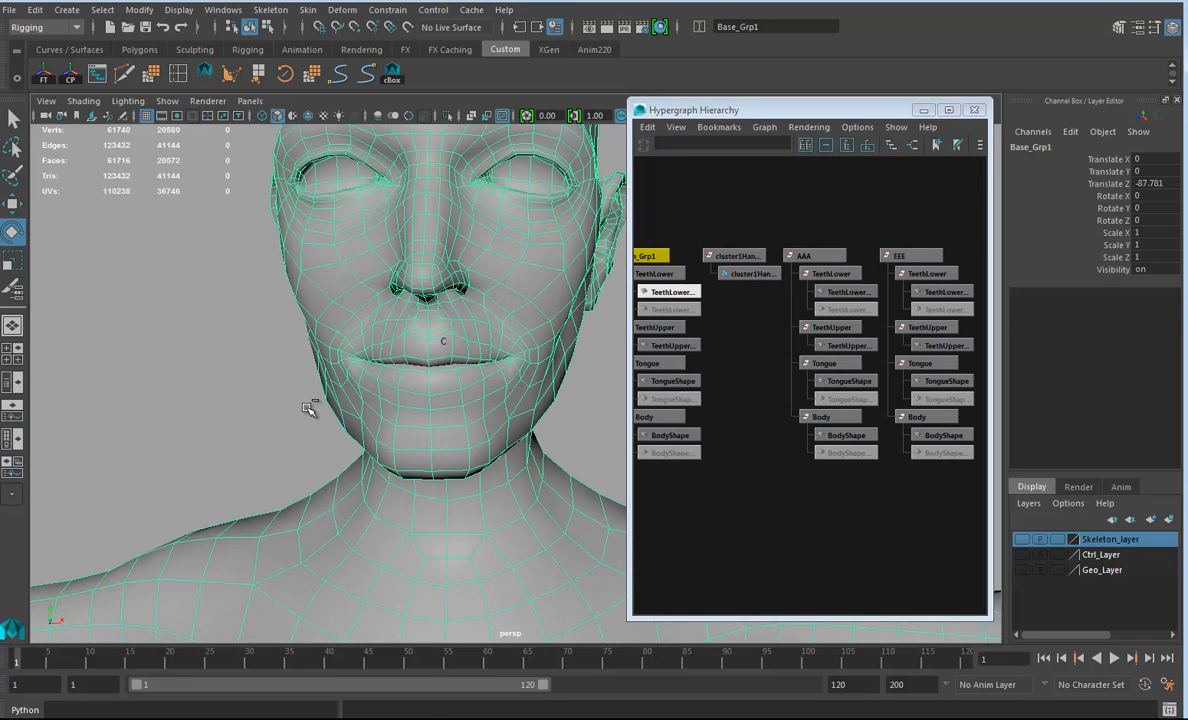
pyautogui.scroll(-8, 421, 440)
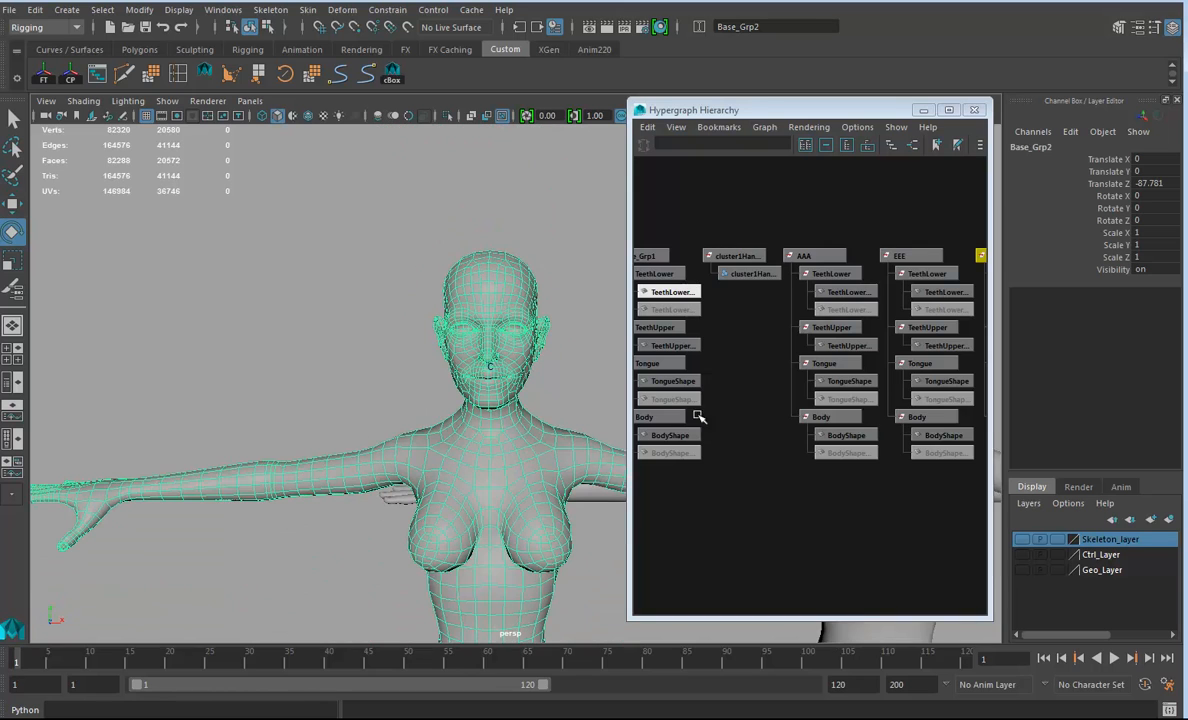
pyautogui.scroll(-5, 685, 414)
pyautogui.keyDown('alt'); pyautogui.moveTo(871, 407); pyautogui.dragTo(797, 401, button='middle'); pyautogui.keyUp('alt')
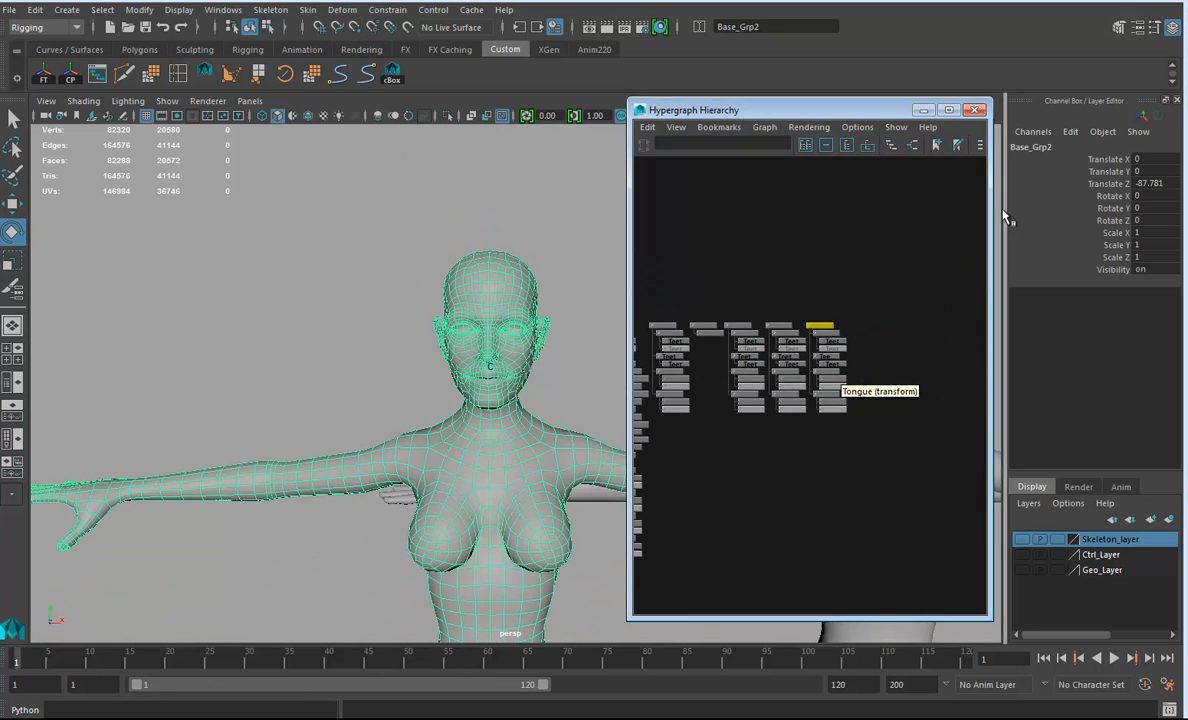
# Rename the new closed-mouth duplicate group MMM
pyautogui.click(1046, 147)
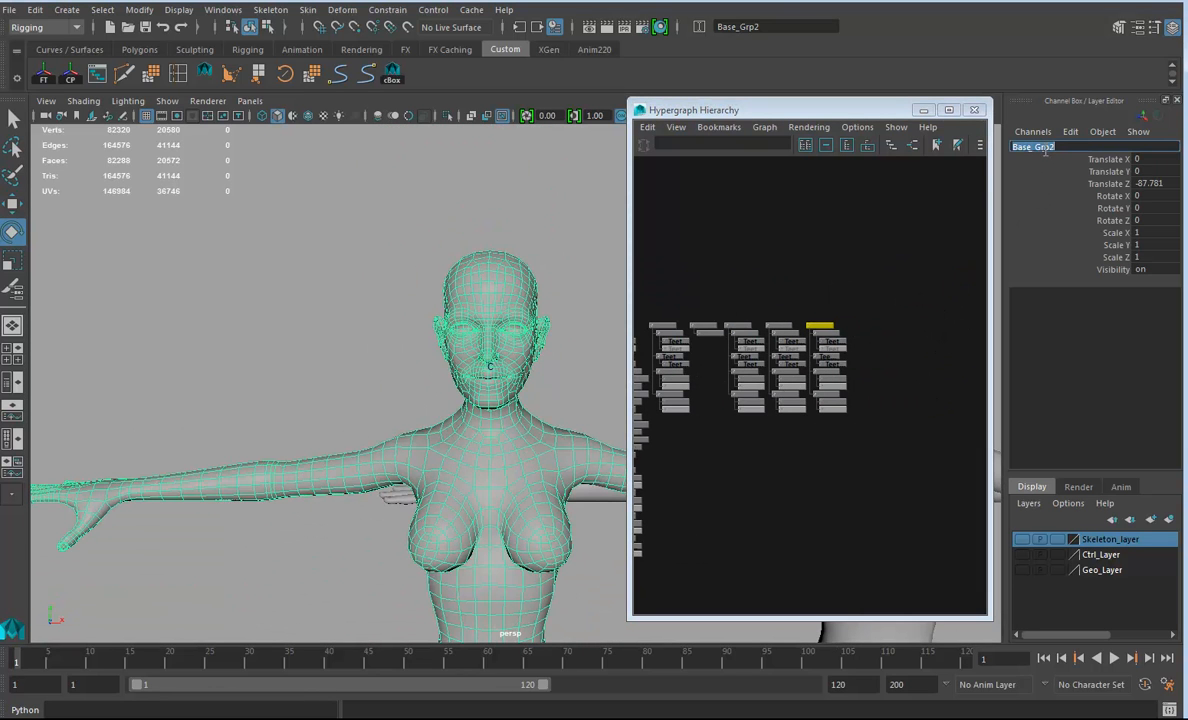
pyautogui.write('MMM')
pyautogui.press('Return')
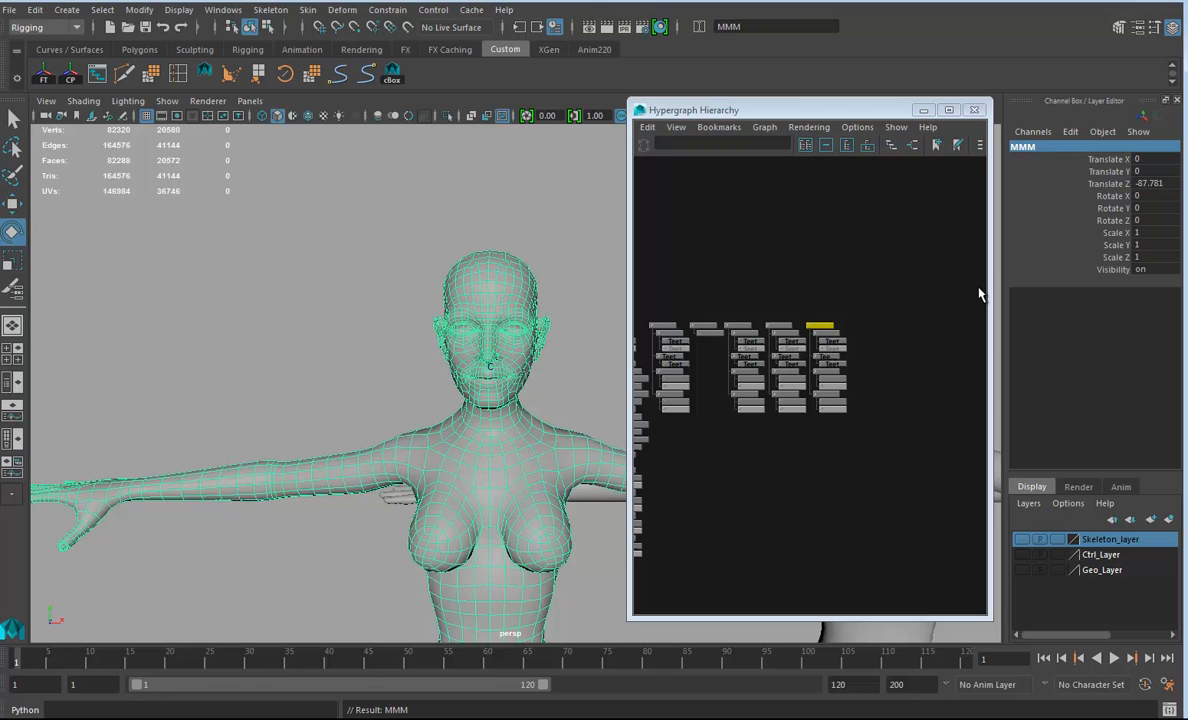
# Select cluster1Handle and rotate it to about 7.4 degrees in X to open the base model's mouth
pyautogui.scroll(2, 568, 424)
pyautogui.scroll(4, 568, 424)
pyautogui.keyDown('alt'); pyautogui.moveTo(761, 430); pyautogui.dragTo(814, 398, button='middle'); pyautogui.keyUp('alt')
pyautogui.scroll(-6, 801, 406)
pyautogui.keyDown('alt'); pyautogui.moveTo(814, 398); pyautogui.dragTo(1015, 390, button='right'); pyautogui.keyUp('alt')
pyautogui.keyDown('alt'); pyautogui.moveTo(838, 382); pyautogui.dragTo(1033, 477, button='middle'); pyautogui.keyUp('alt')
pyautogui.keyDown('alt'); pyautogui.moveTo(810, 379); pyautogui.dragTo(655, 383, button='right'); pyautogui.keyUp('alt')
pyautogui.keyDown('alt'); pyautogui.moveTo(655, 383); pyautogui.dragTo(713, 394, button='middle'); pyautogui.keyUp('alt')
pyautogui.click(750, 318)
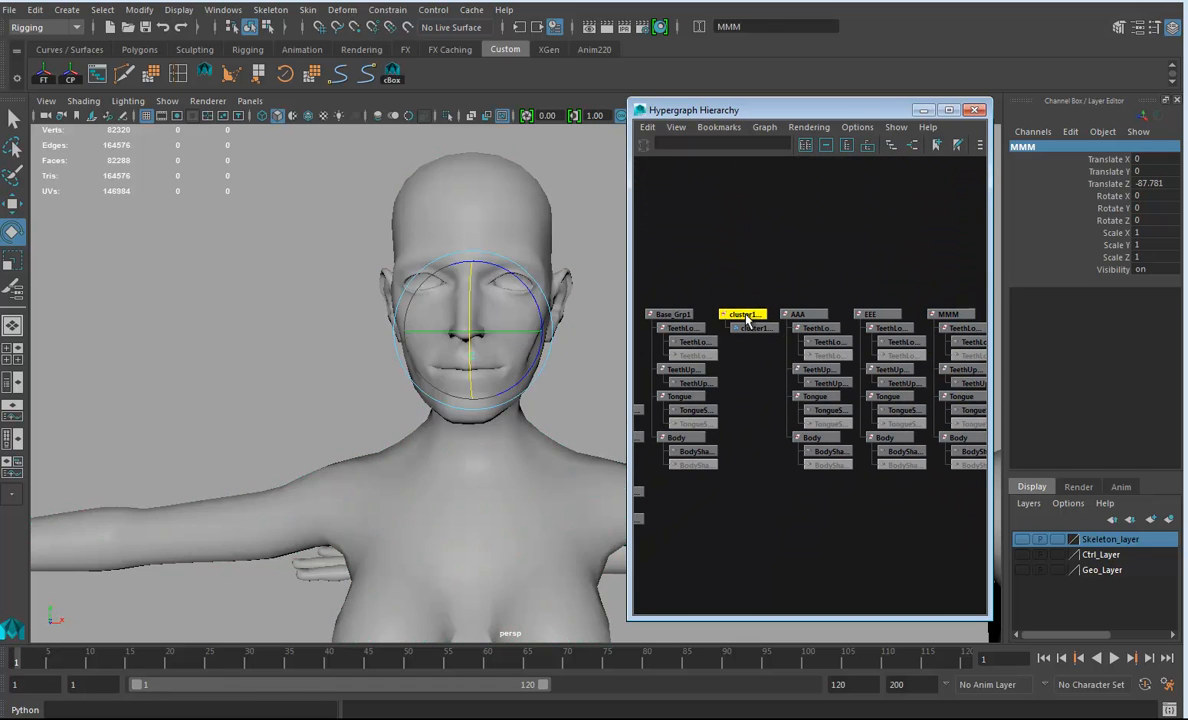
pyautogui.keyDown('alt'); pyautogui.moveTo(545, 386); pyautogui.dragTo(448, 390); pyautogui.keyUp('alt')
pyautogui.keyDown('alt'); pyautogui.moveTo(448, 390); pyautogui.dragTo(541, 401, button='right'); pyautogui.keyUp('alt')
pyautogui.keyDown('alt'); pyautogui.moveTo(541, 401); pyautogui.dragTo(612, 419, button='middle'); pyautogui.keyUp('alt')
pyautogui.moveTo(401, 291); pyautogui.dragTo(397, 304)
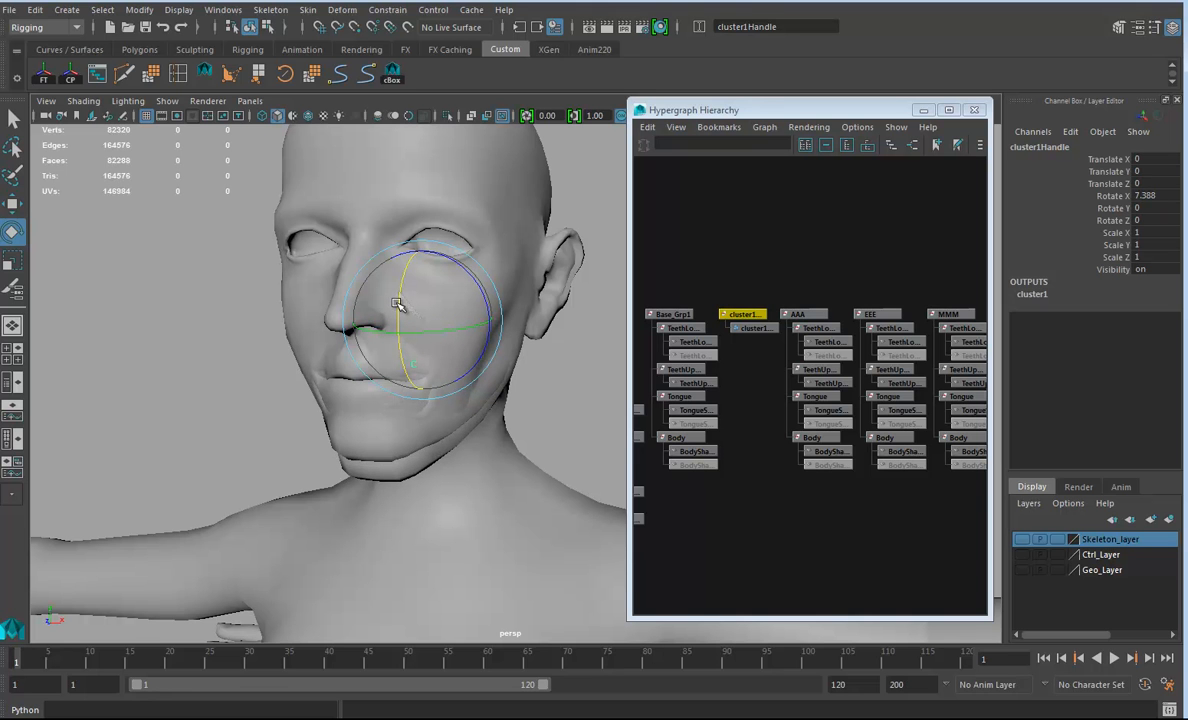
# Select the MMM group and move it along X to about 183.2, beyond EEE
pyautogui.scroll(-3, 777, 350)
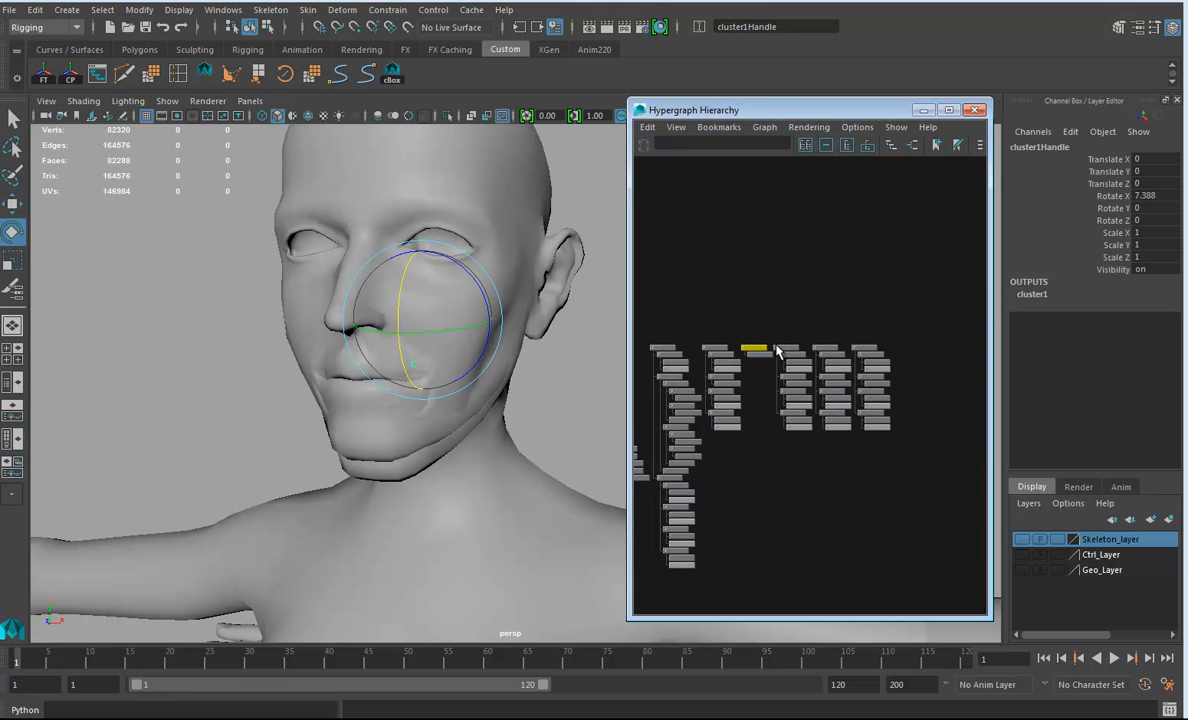
pyautogui.click(862, 348)
pyautogui.scroll(-8, 395, 400)
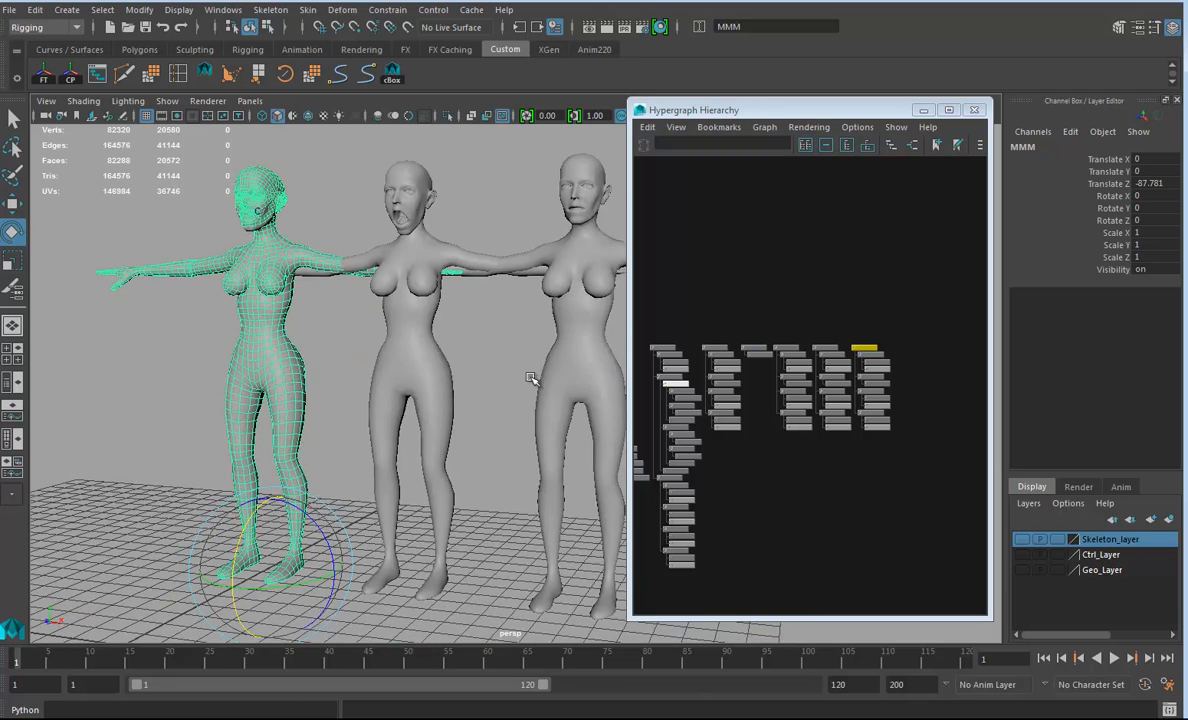
pyautogui.scroll(-4, 531, 378)
pyautogui.press('w')
pyautogui.moveTo(432, 505); pyautogui.dragTo(735, 511)
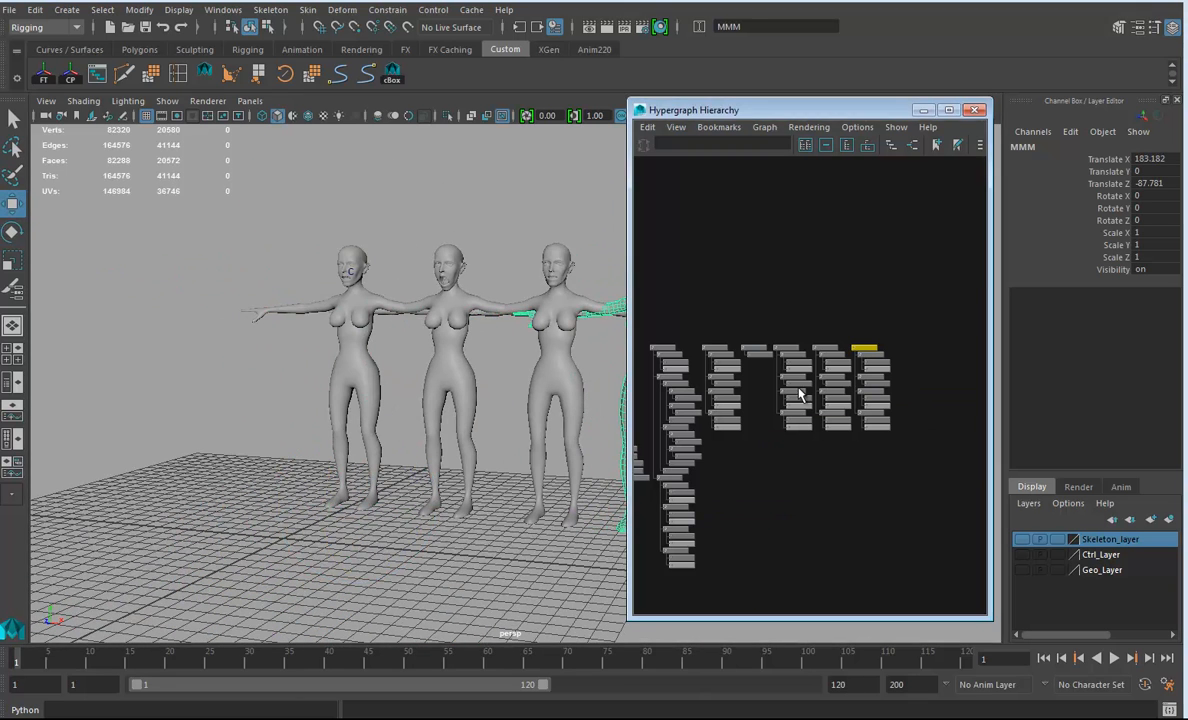
# Select cluster1Handle again and adjust its X rotation to about 6.7 degrees for a moderately open mouth
pyautogui.scroll(5, 796, 398)
pyautogui.click(786, 297)
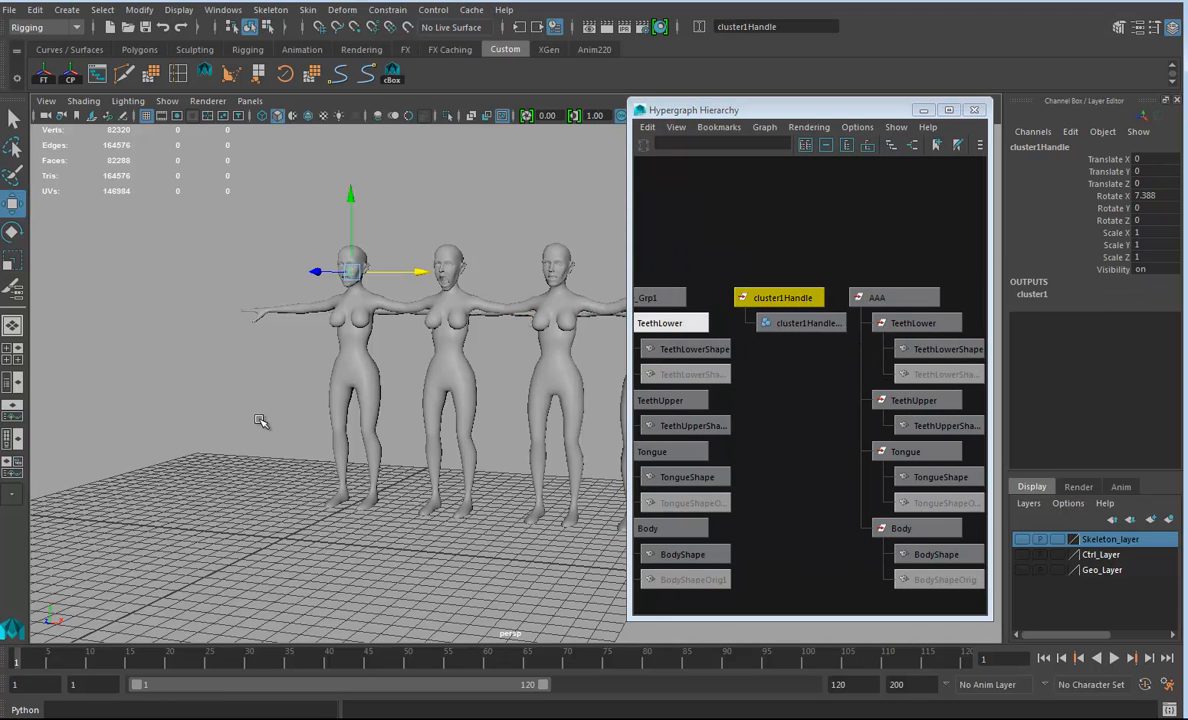
pyautogui.scroll(6, 300, 430)
pyautogui.scroll(4, 472, 466)
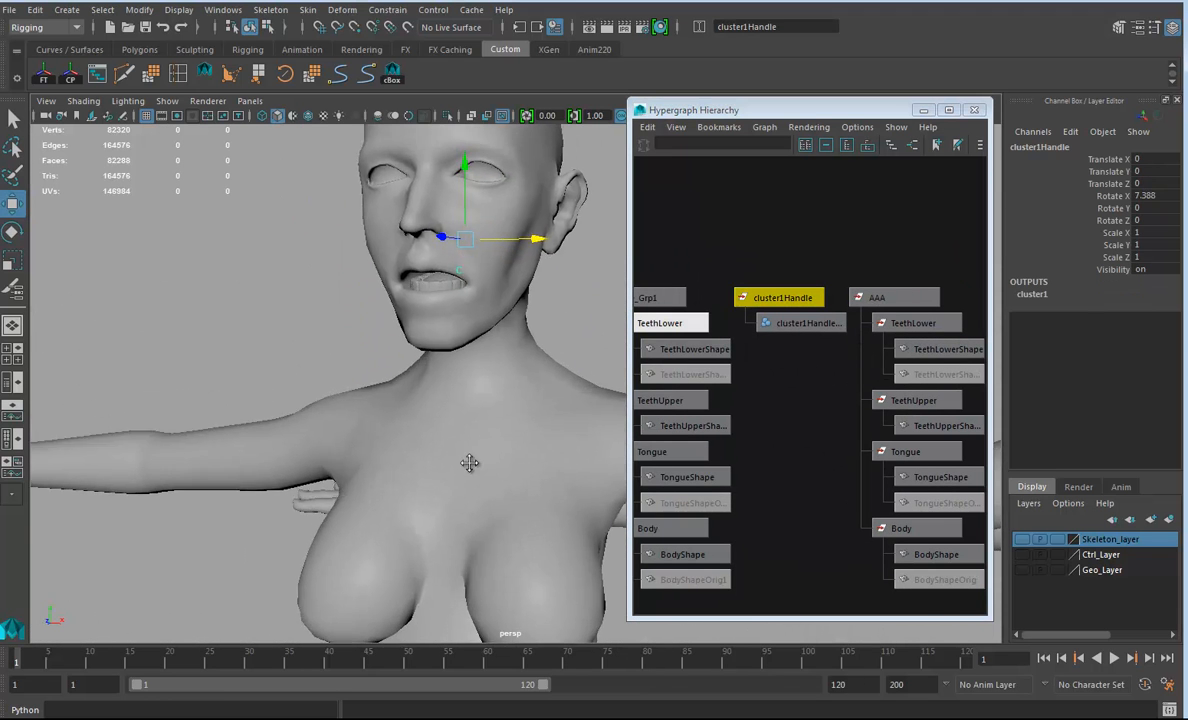
pyautogui.click(6, 232)
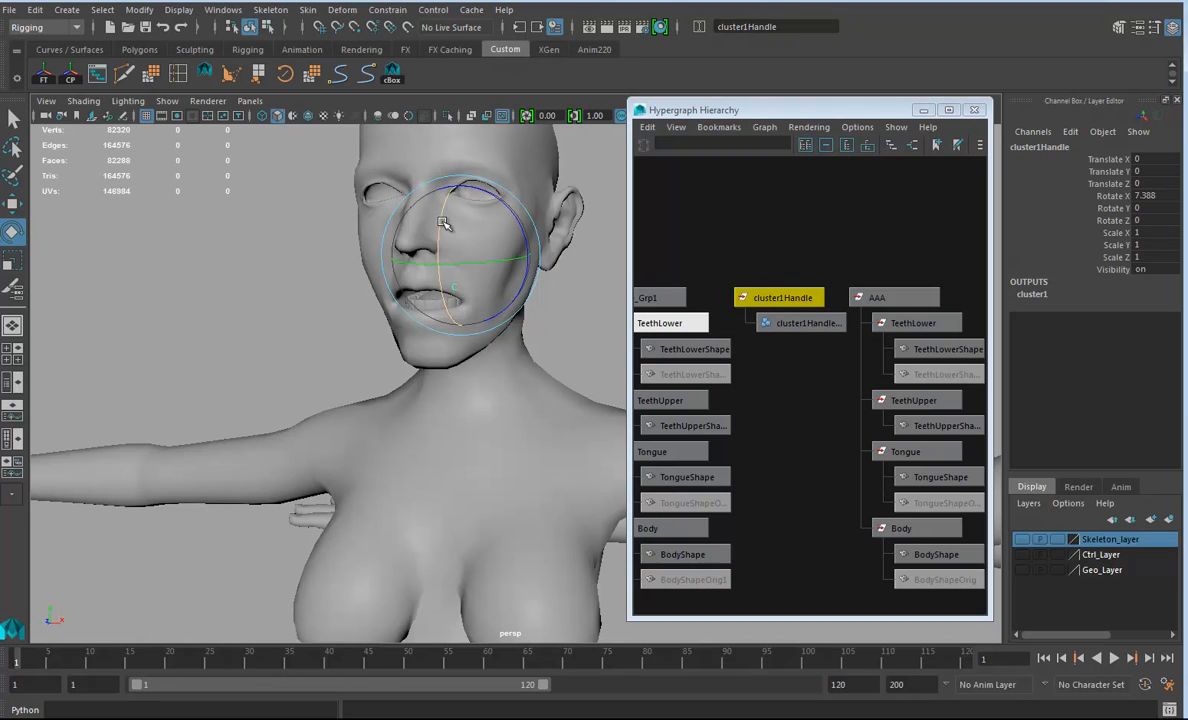
pyautogui.moveTo(443, 222); pyautogui.dragTo(512, 347)
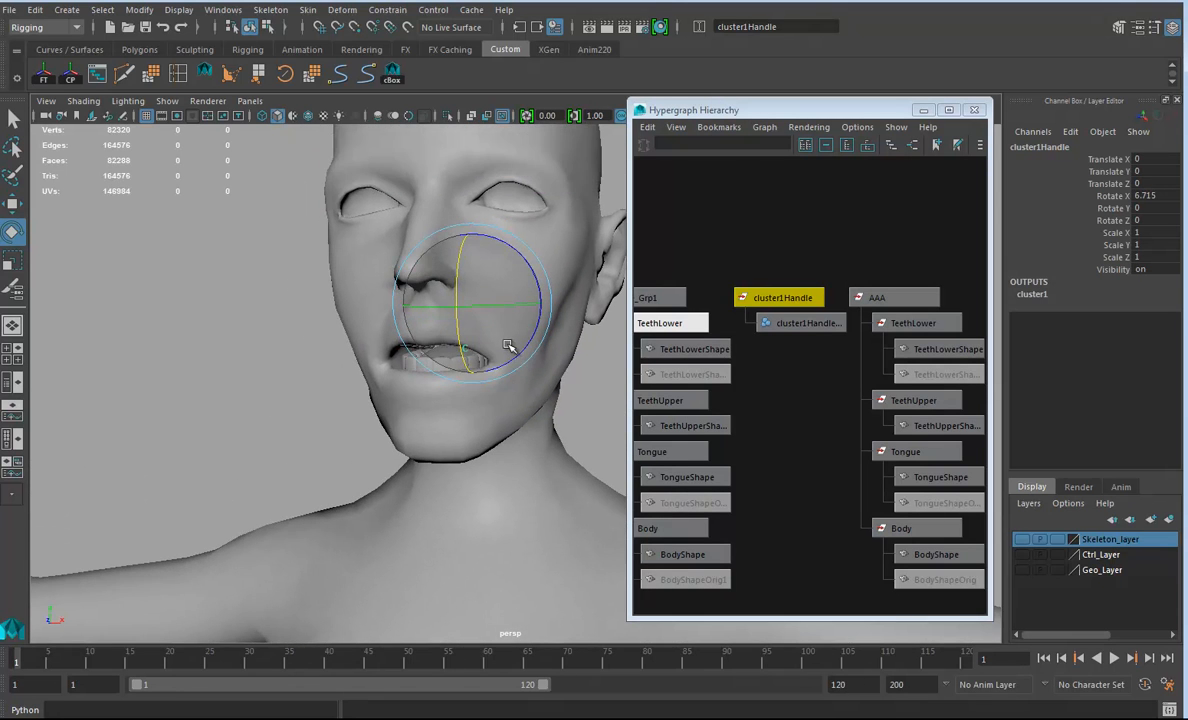
pyautogui.moveTo(455, 277); pyautogui.dragTo(453, 306)
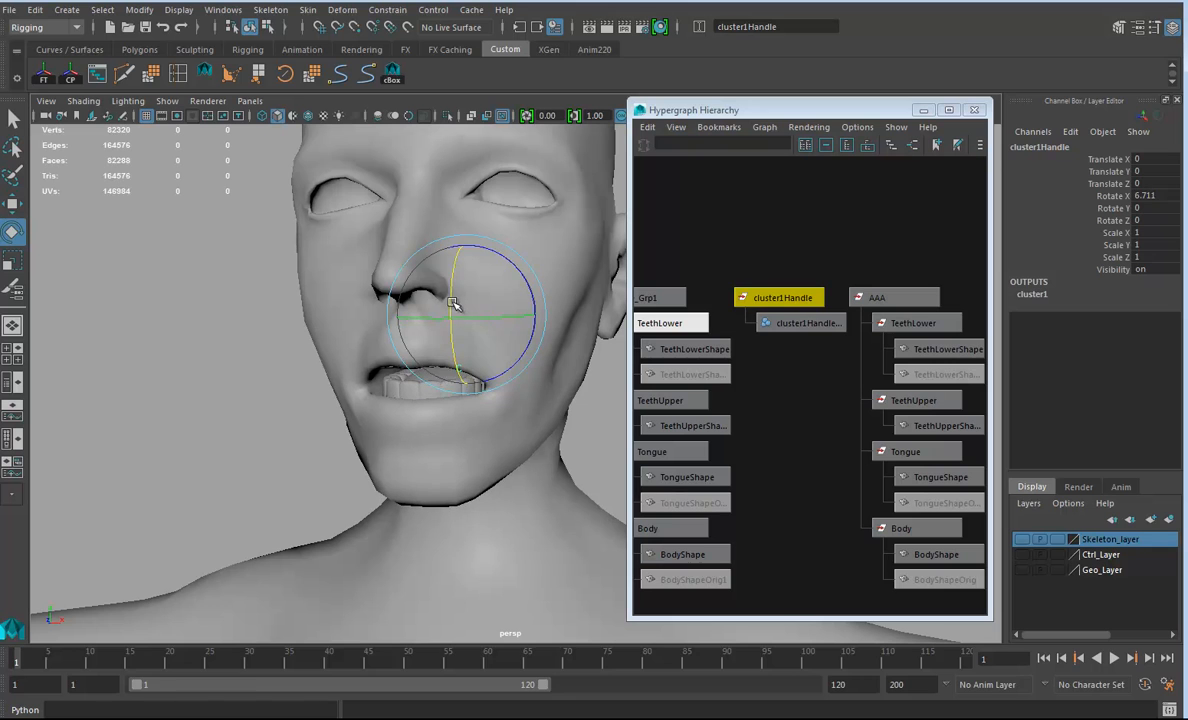
# Duplicate Base_Grp1 with the moderately open mouth pose
pyautogui.click(660, 297)
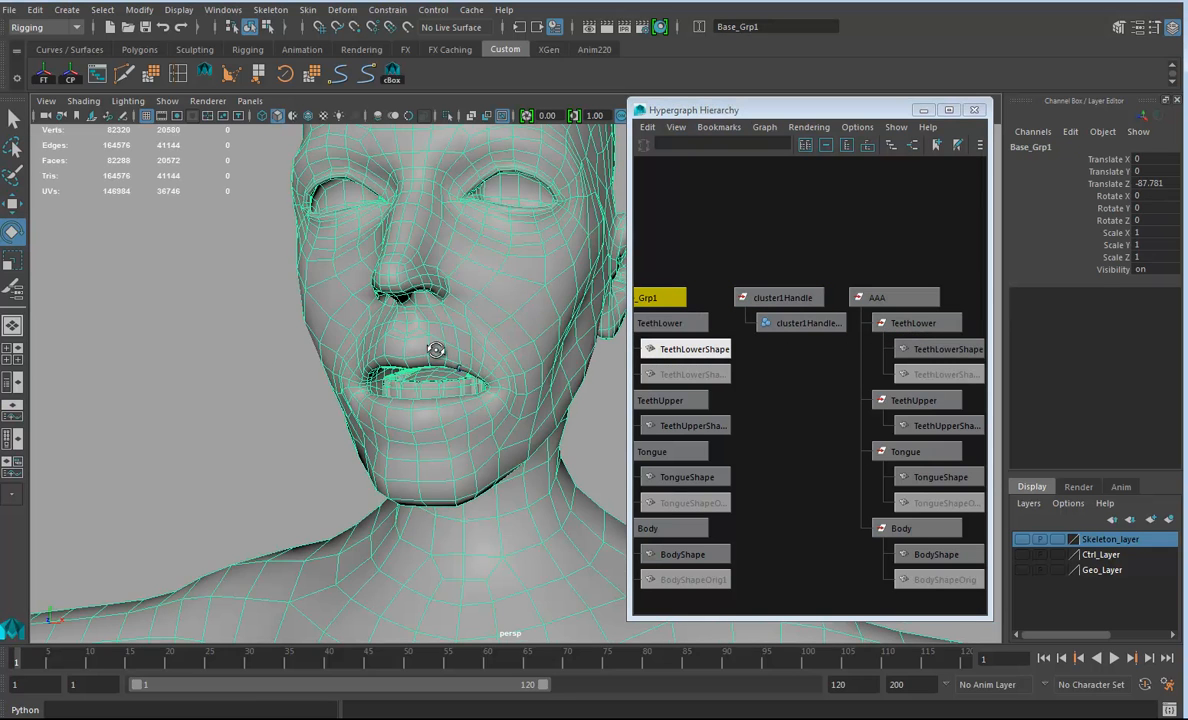
pyautogui.keyDown('alt'); pyautogui.moveTo(436, 350); pyautogui.dragTo(374, 334, button='right'); pyautogui.keyUp('alt')
pyautogui.keyDown('alt'); pyautogui.moveTo(374, 334); pyautogui.dragTo(273, 315, button='middle'); pyautogui.keyUp('alt')
pyautogui.keyDown('alt'); pyautogui.moveTo(273, 315); pyautogui.dragTo(387, 337); pyautogui.keyUp('alt')
pyautogui.keyDown('alt'); pyautogui.moveTo(387, 337); pyautogui.dragTo(242, 345, button='right'); pyautogui.keyUp('alt')
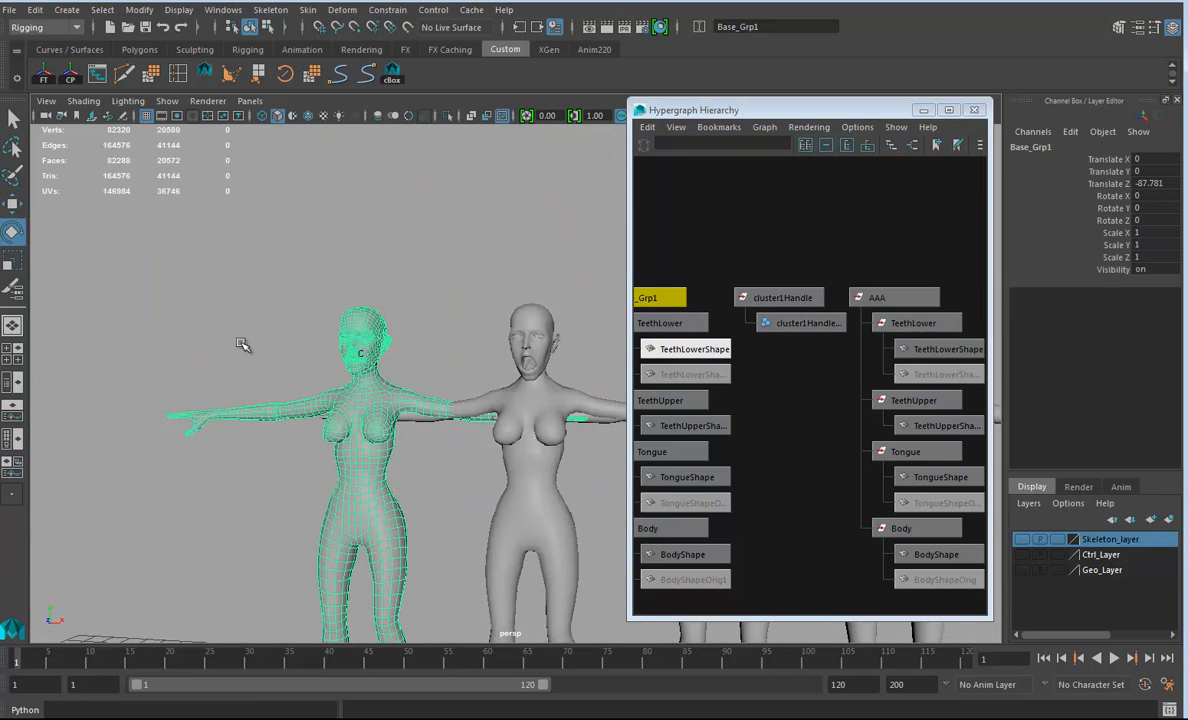
pyautogui.keyDown('alt'); pyautogui.moveTo(242, 345); pyautogui.dragTo(352, 341); pyautogui.keyUp('alt')
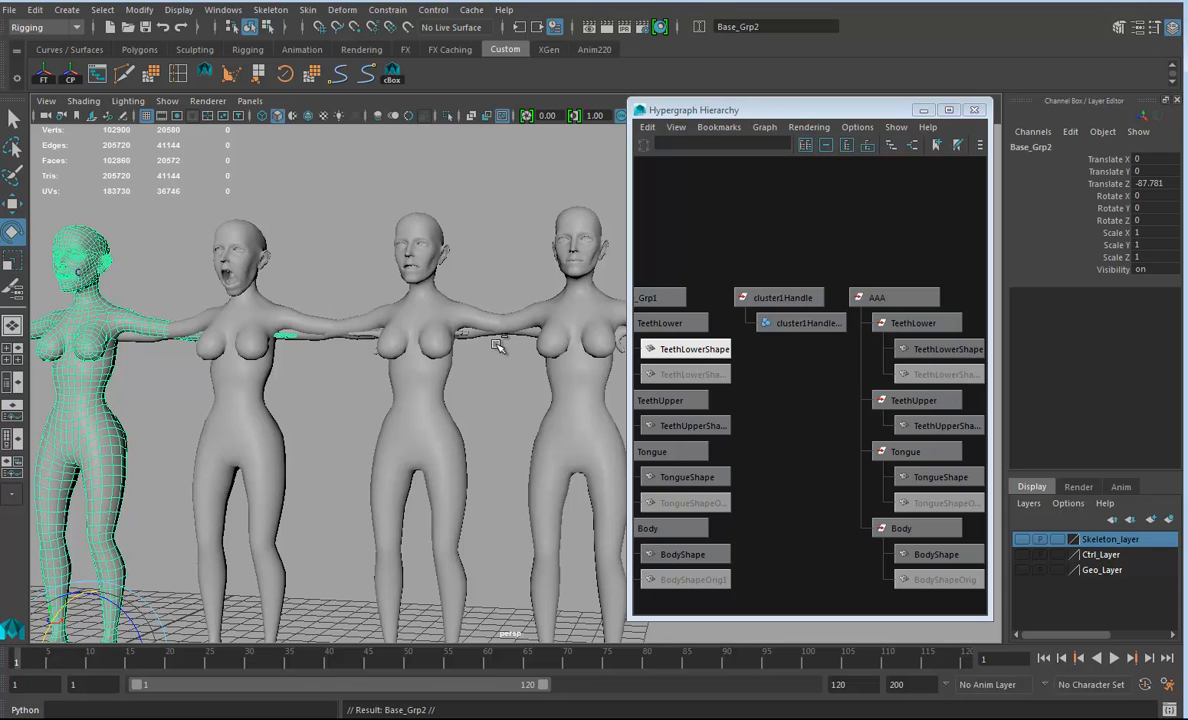
# Move the new duplicate along X to about 245.9, beyond MMM, and rename it OOO
pyautogui.keyDown('alt'); pyautogui.moveTo(634, 381); pyautogui.dragTo(141, 379, button='right'); pyautogui.keyUp('alt')
pyautogui.keyDown('alt'); pyautogui.moveTo(141, 379); pyautogui.dragTo(206, 381); pyautogui.keyUp('alt')
pyautogui.press('w')
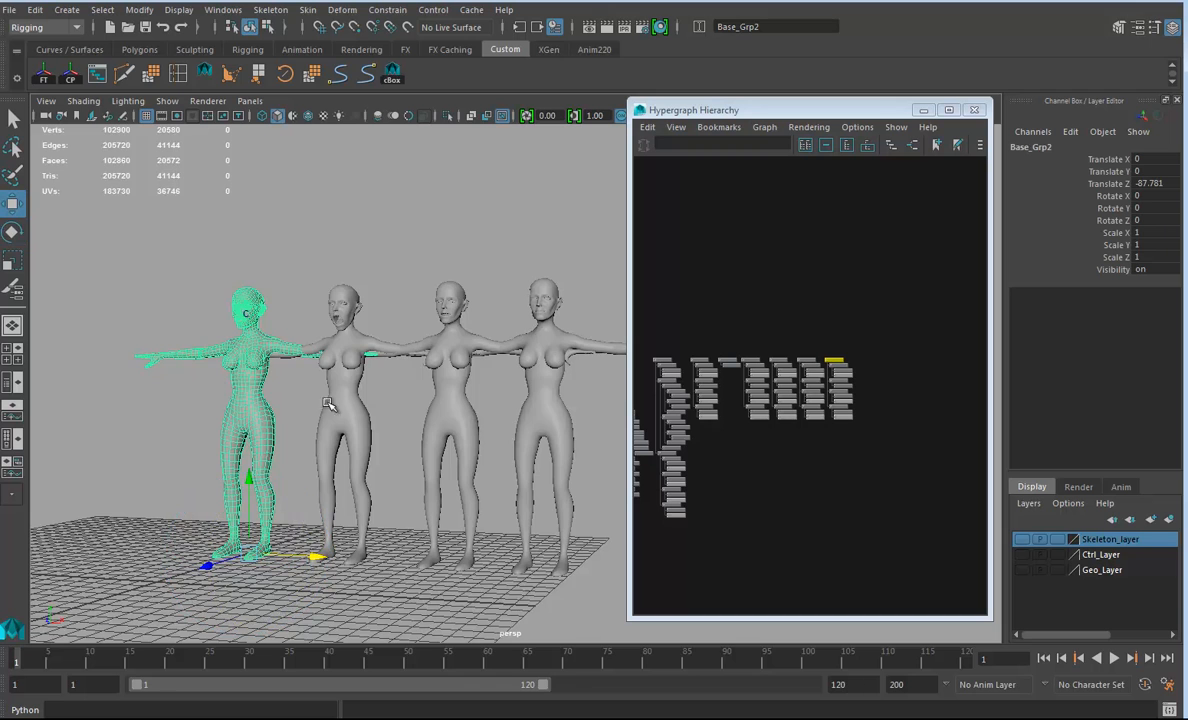
pyautogui.keyDown('alt'); pyautogui.moveTo(470, 425); pyautogui.dragTo(182, 343, button='middle'); pyautogui.keyUp('alt')
pyautogui.keyDown('alt'); pyautogui.moveTo(182, 343); pyautogui.dragTo(240, 510); pyautogui.keyUp('alt')
pyautogui.moveTo(163, 513); pyautogui.dragTo(607, 512)
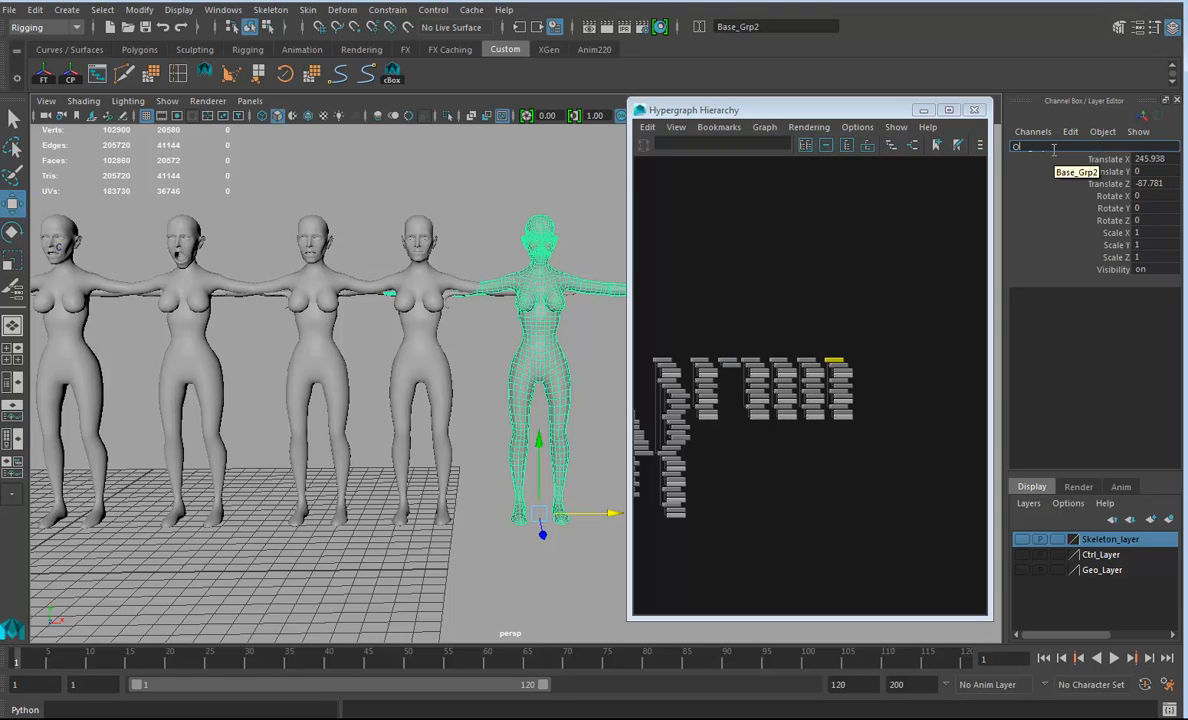
pyautogui.press('Return')
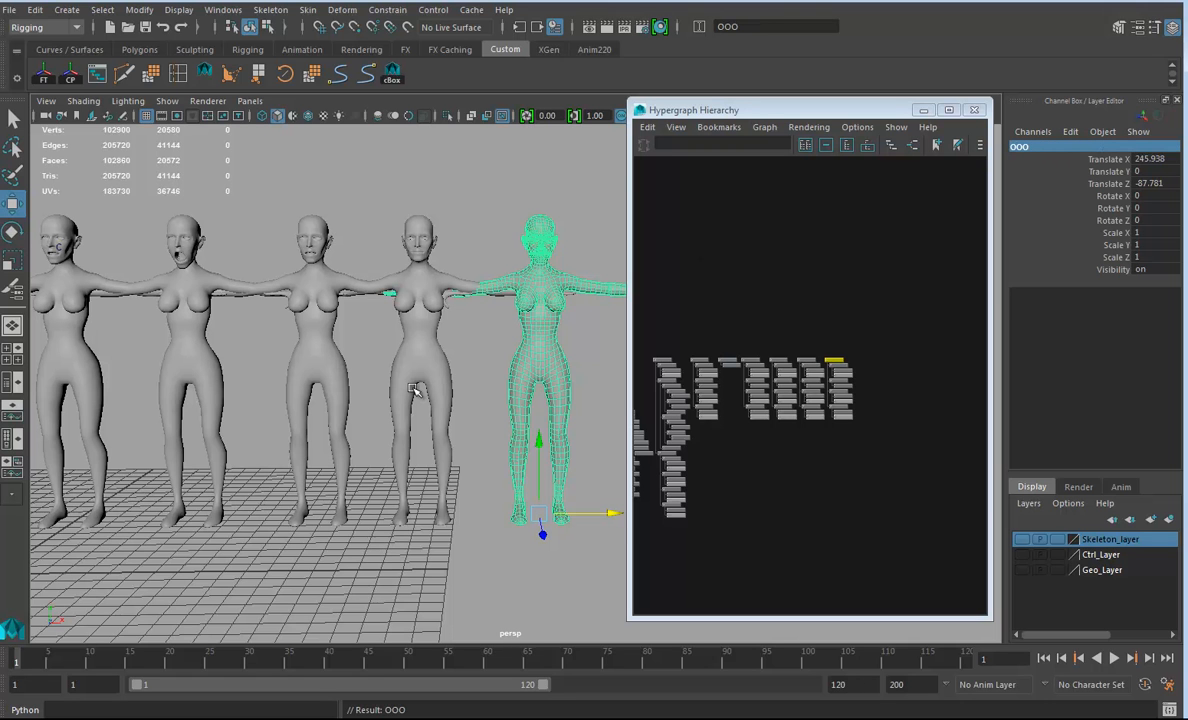
# Select cluster1Handle and reset its X rotation to 0 to return the jaw to neutral
pyautogui.keyDown('alt'); pyautogui.moveTo(308, 394); pyautogui.dragTo(627, 393, button='middle'); pyautogui.keyUp('alt')
pyautogui.keyDown('alt'); pyautogui.moveTo(447, 405); pyautogui.dragTo(636, 407, button='right'); pyautogui.keyUp('alt')
pyautogui.keyDown('alt'); pyautogui.moveTo(419, 313); pyautogui.dragTo(512, 488, button='middle'); pyautogui.keyUp('alt')
pyautogui.keyDown('alt'); pyautogui.moveTo(512, 488); pyautogui.dragTo(456, 456); pyautogui.keyUp('alt')
pyautogui.keyDown('alt'); pyautogui.moveTo(456, 456); pyautogui.dragTo(540, 452, button='right'); pyautogui.keyUp('alt')
pyautogui.keyDown('alt'); pyautogui.moveTo(410, 417); pyautogui.dragTo(526, 436, button='middle'); pyautogui.keyUp('alt')
pyautogui.keyDown('alt'); pyautogui.moveTo(747, 430); pyautogui.dragTo(866, 451, button='middle'); pyautogui.keyUp('alt')
pyautogui.keyDown('alt'); pyautogui.moveTo(855, 444); pyautogui.dragTo(965, 420, button='right'); pyautogui.keyUp('alt')
pyautogui.keyDown('alt'); pyautogui.moveTo(826, 421); pyautogui.dragTo(688, 362, button='middle'); pyautogui.keyUp('alt')
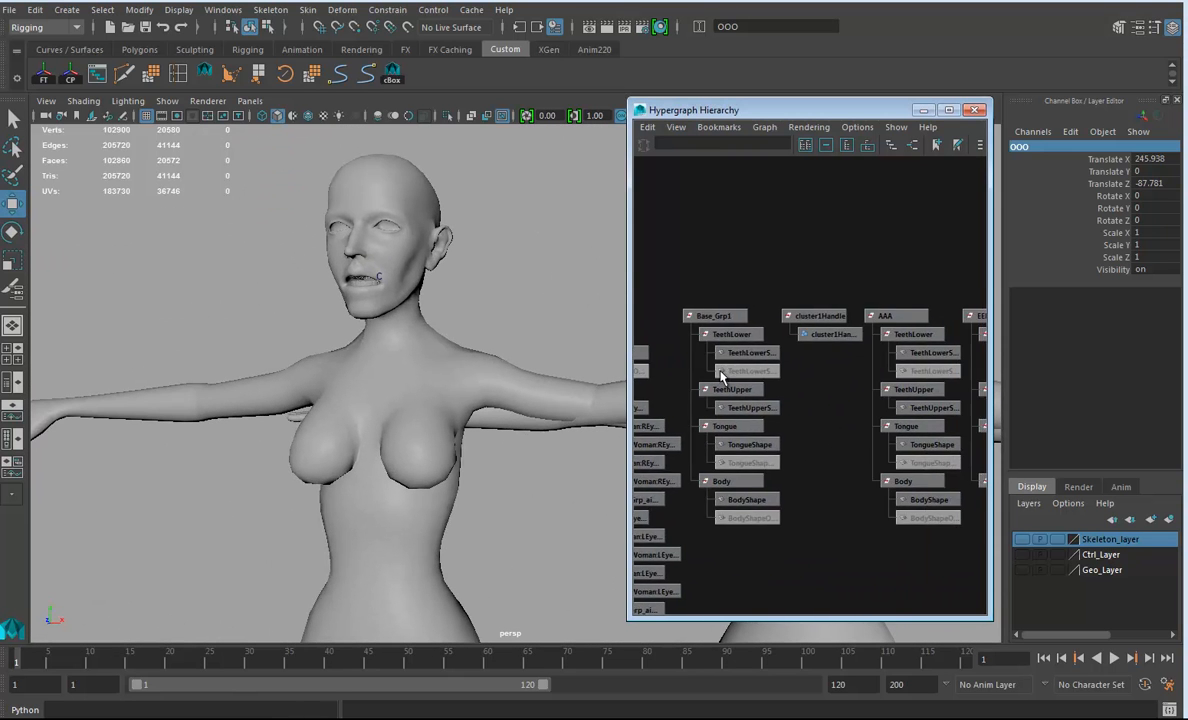
pyautogui.keyDown('alt'); pyautogui.moveTo(717, 372); pyautogui.dragTo(877, 370, button='right'); pyautogui.keyUp('alt')
pyautogui.keyDown('alt'); pyautogui.moveTo(876, 377); pyautogui.dragTo(859, 378, button='middle'); pyautogui.keyUp('alt')
pyautogui.click(765, 281)
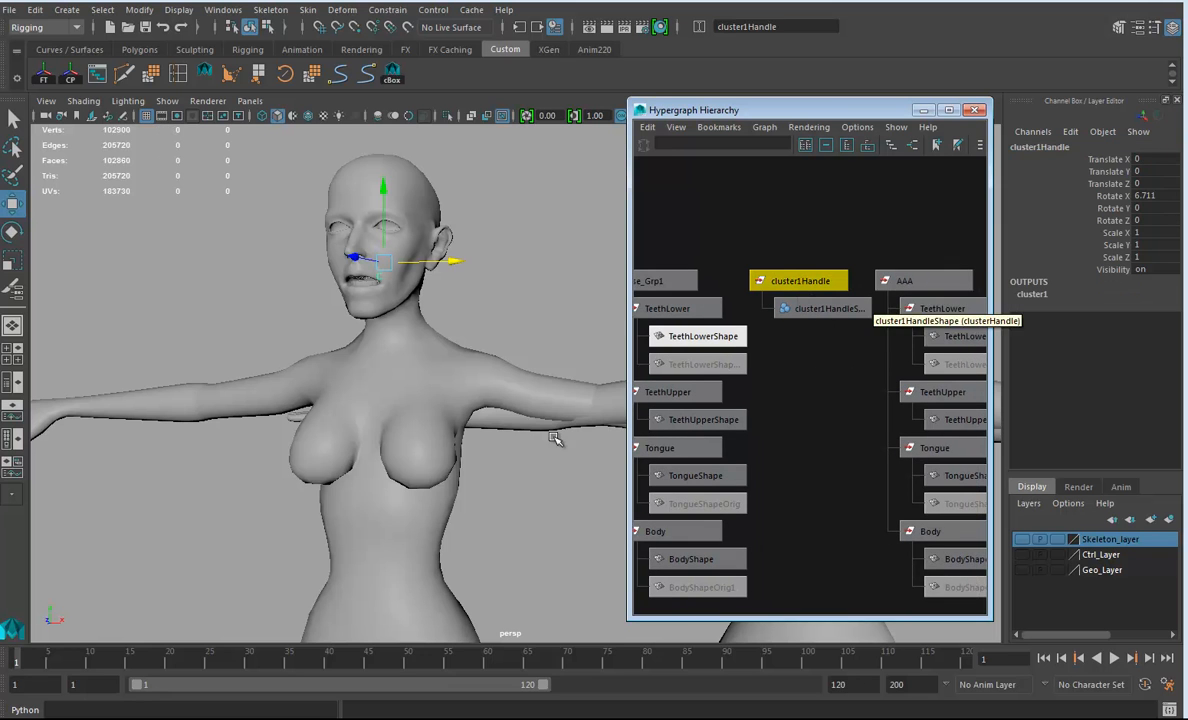
pyautogui.keyDown('alt'); pyautogui.moveTo(371, 346); pyautogui.dragTo(560, 376, button='right'); pyautogui.keyUp('alt')
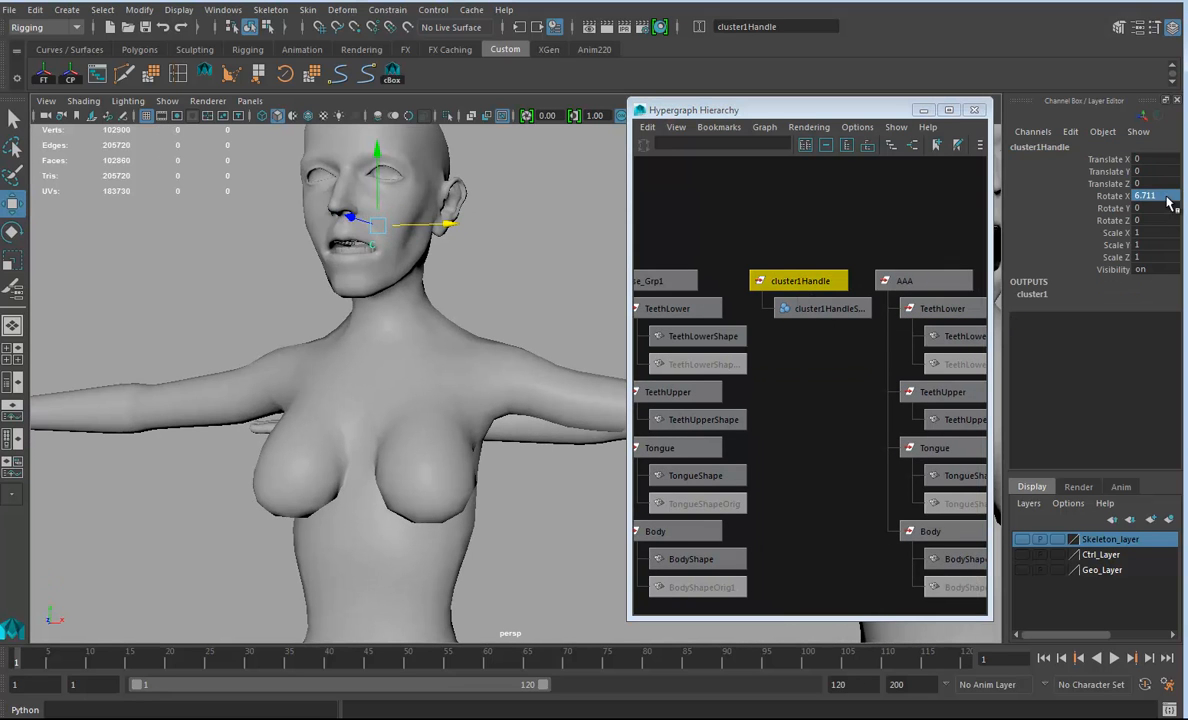
pyautogui.press('Return')
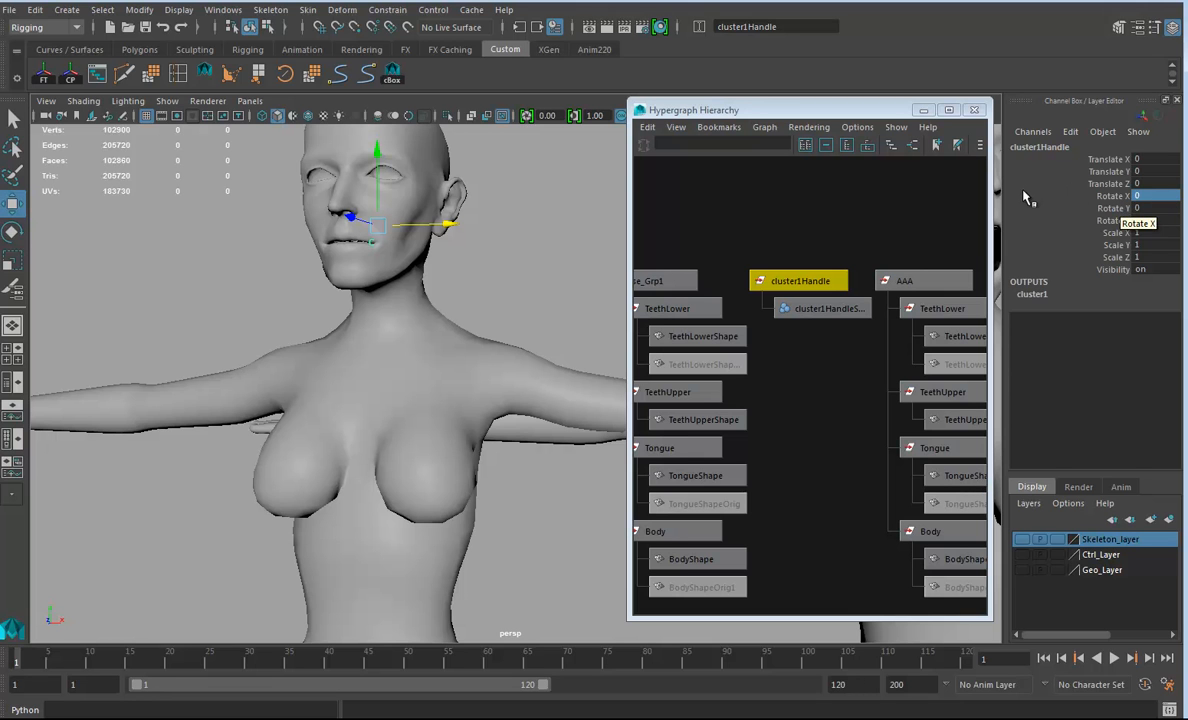
# Rotate cluster1Handle to about -8.2 degrees in X to tilt the jaw upward
pyautogui.keyDown('alt'); pyautogui.moveTo(330, 380); pyautogui.dragTo(371, 371); pyautogui.keyUp('alt')
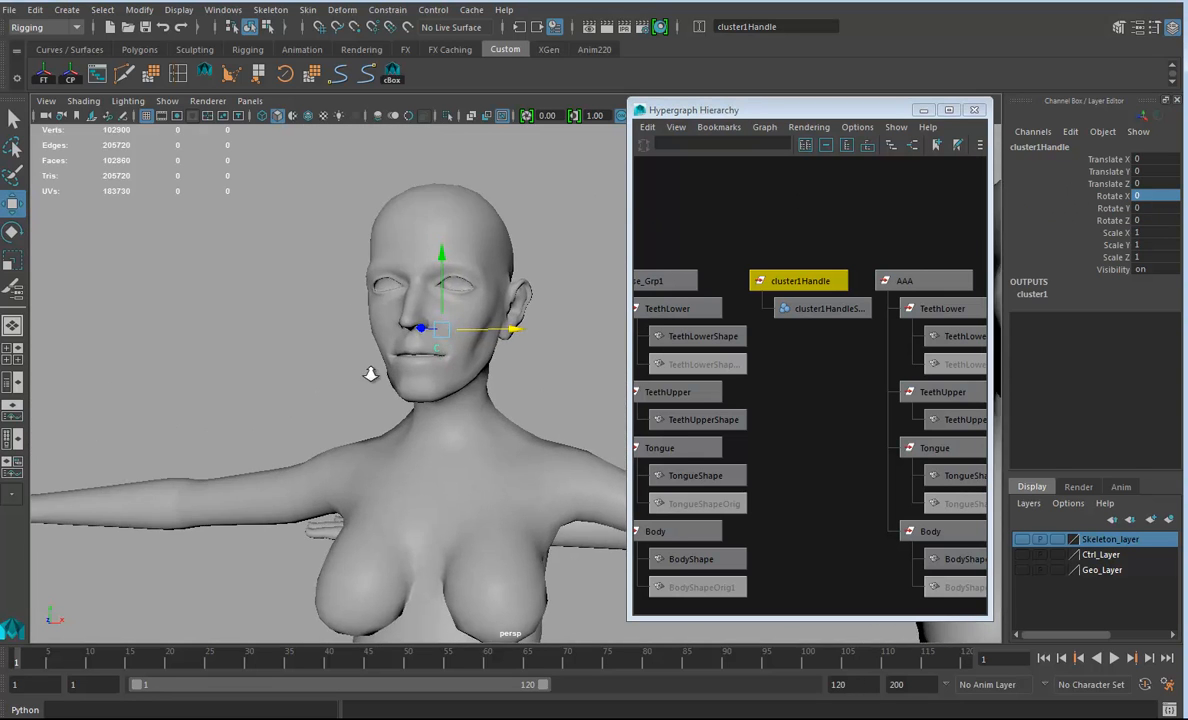
pyautogui.keyDown('alt'); pyautogui.moveTo(371, 371); pyautogui.dragTo(494, 388, button='right'); pyautogui.keyUp('alt')
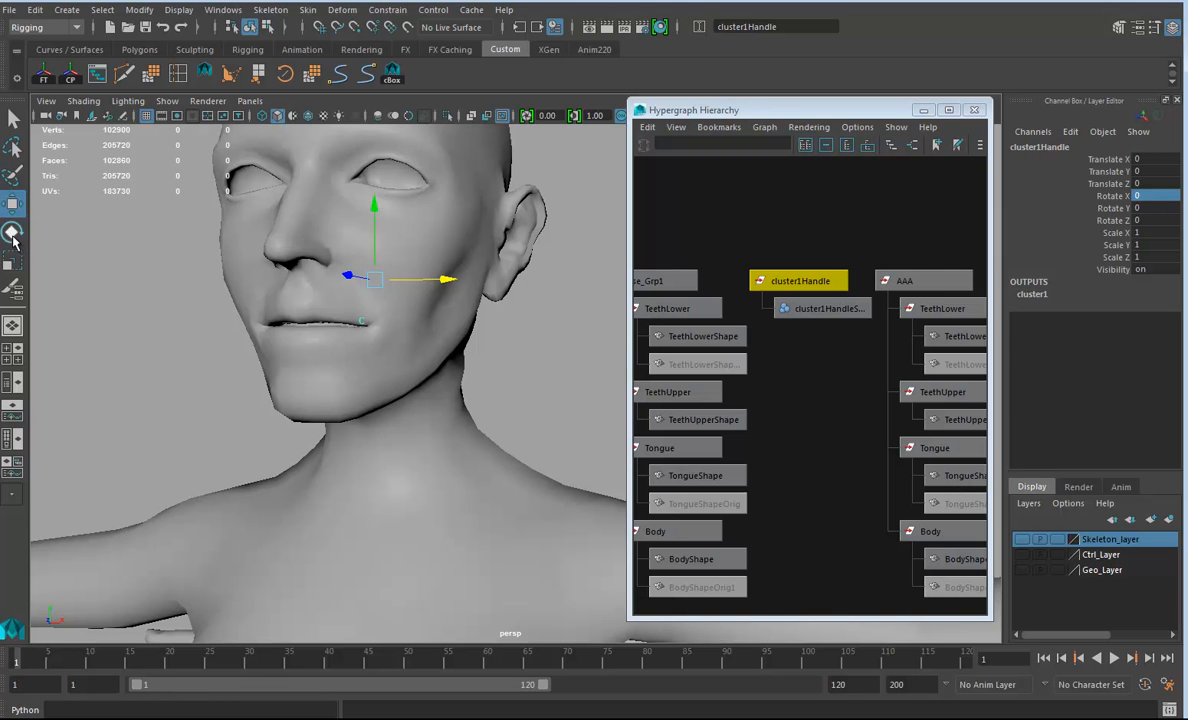
pyautogui.click(12, 233)
pyautogui.moveTo(348, 262); pyautogui.dragTo(350, 250)
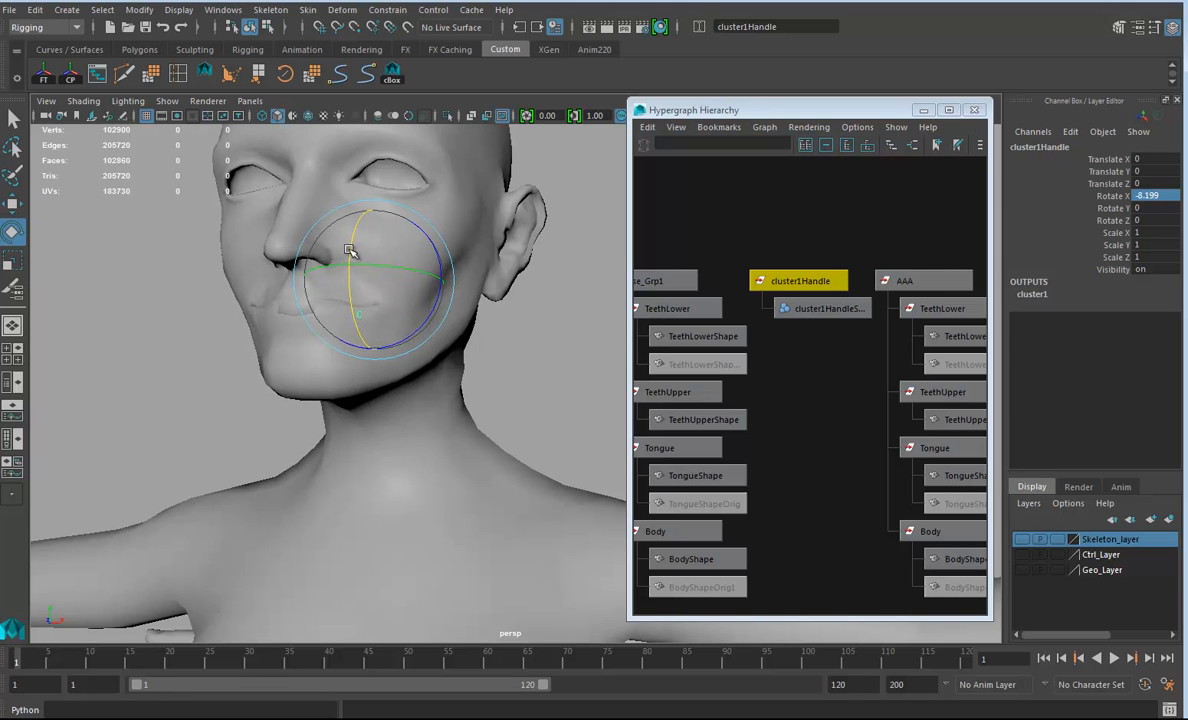
# Move cluster1Handle to about -1.0 in Y and -1.1 in Z, lowering and pulling back the jaw until the lips meet
pyautogui.click(12, 204)
pyautogui.moveTo(373, 207); pyautogui.dragTo(372, 234)
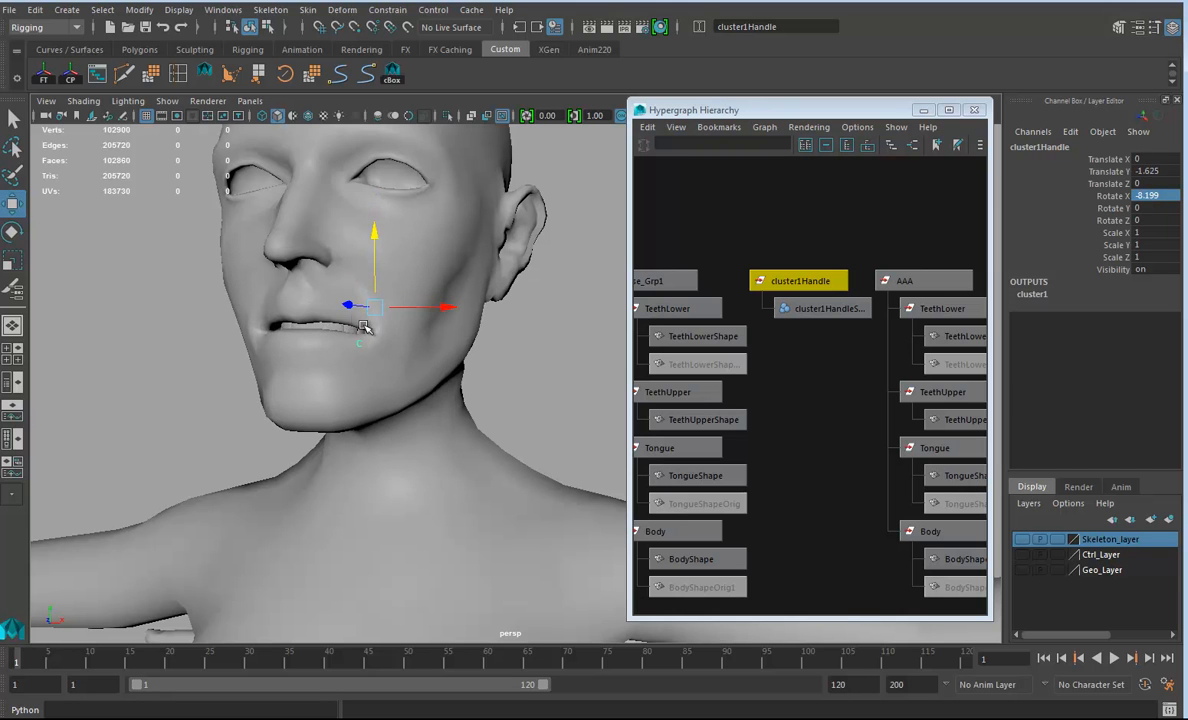
pyautogui.moveTo(349, 306); pyautogui.dragTo(356, 306)
pyautogui.moveTo(381, 247); pyautogui.dragTo(382, 229)
pyautogui.scroll(4, 420, 320)
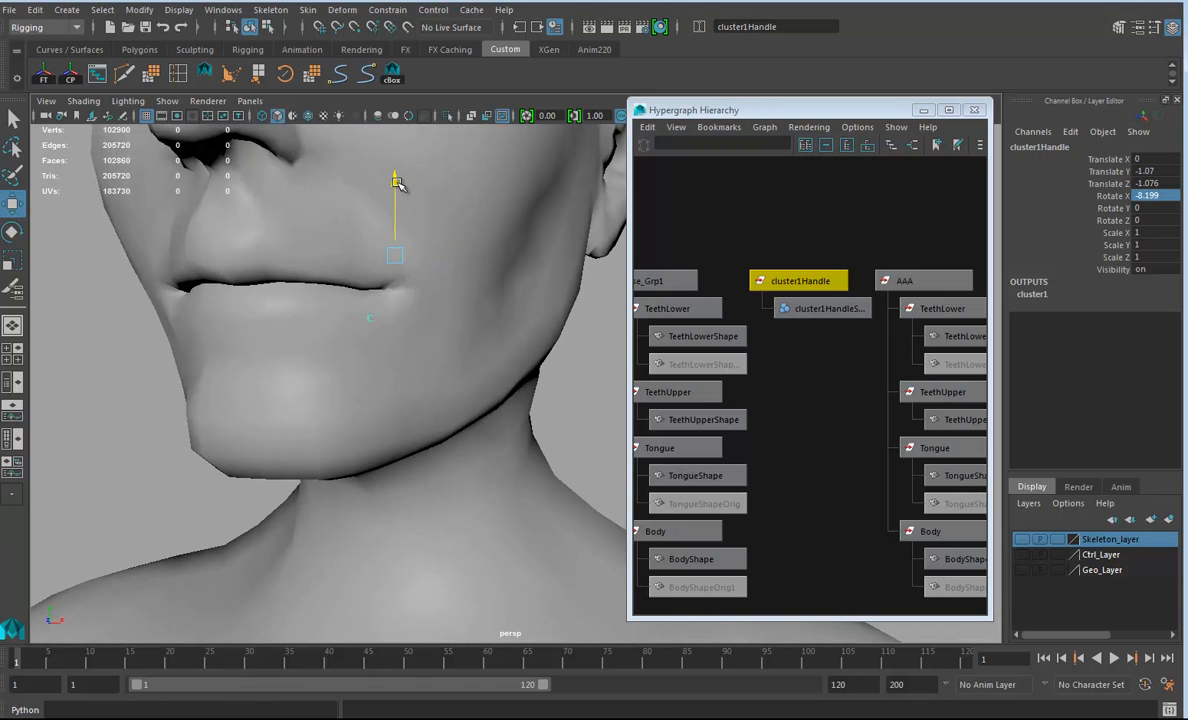
pyautogui.moveTo(398, 181); pyautogui.dragTo(398, 180)
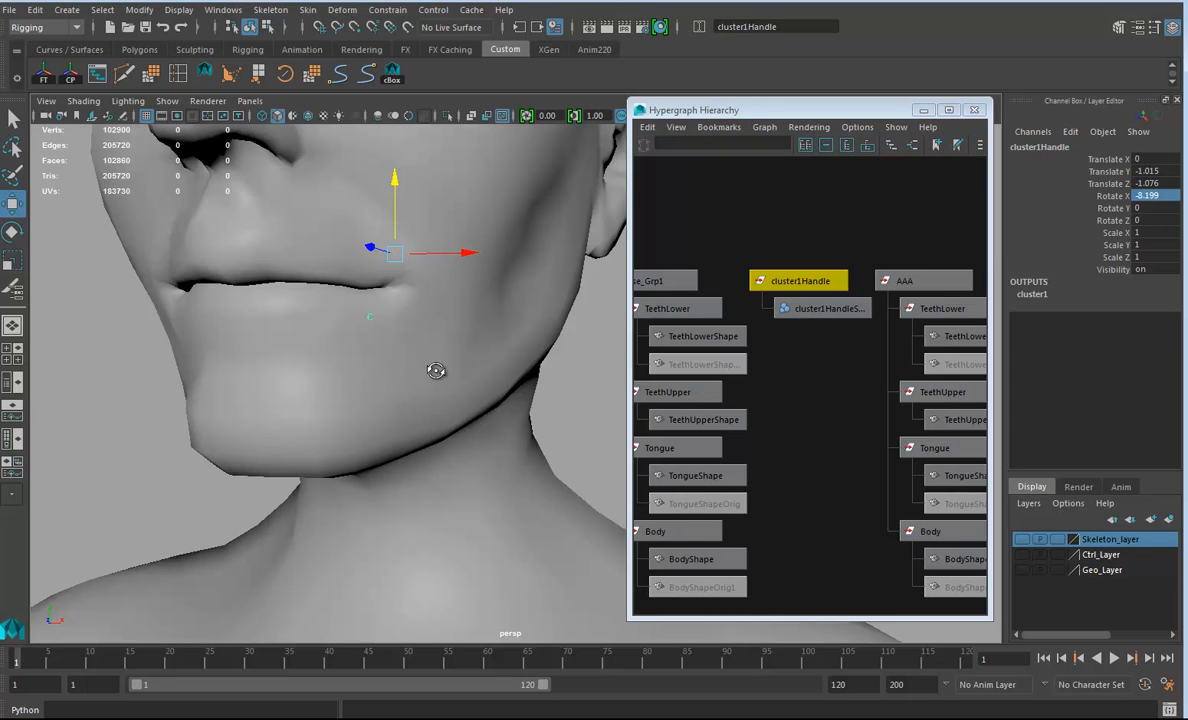
# Duplicate Base_Grp1 with the pulled-back jaw and closed lips
pyautogui.keyDown('alt'); pyautogui.moveTo(565, 371); pyautogui.dragTo(509, 369, button='right'); pyautogui.keyUp('alt')
pyautogui.keyDown('alt'); pyautogui.moveTo(509, 369); pyautogui.dragTo(414, 369); pyautogui.keyUp('alt')
pyautogui.keyDown('alt'); pyautogui.moveTo(414, 369); pyautogui.dragTo(543, 406, button='middle'); pyautogui.keyUp('alt')
pyautogui.keyDown('alt'); pyautogui.moveTo(298, 411); pyautogui.dragTo(398, 415, button='right'); pyautogui.keyUp('alt')
pyautogui.keyDown('alt'); pyautogui.moveTo(875, 403); pyautogui.dragTo(775, 388, button='right'); pyautogui.keyUp('alt')
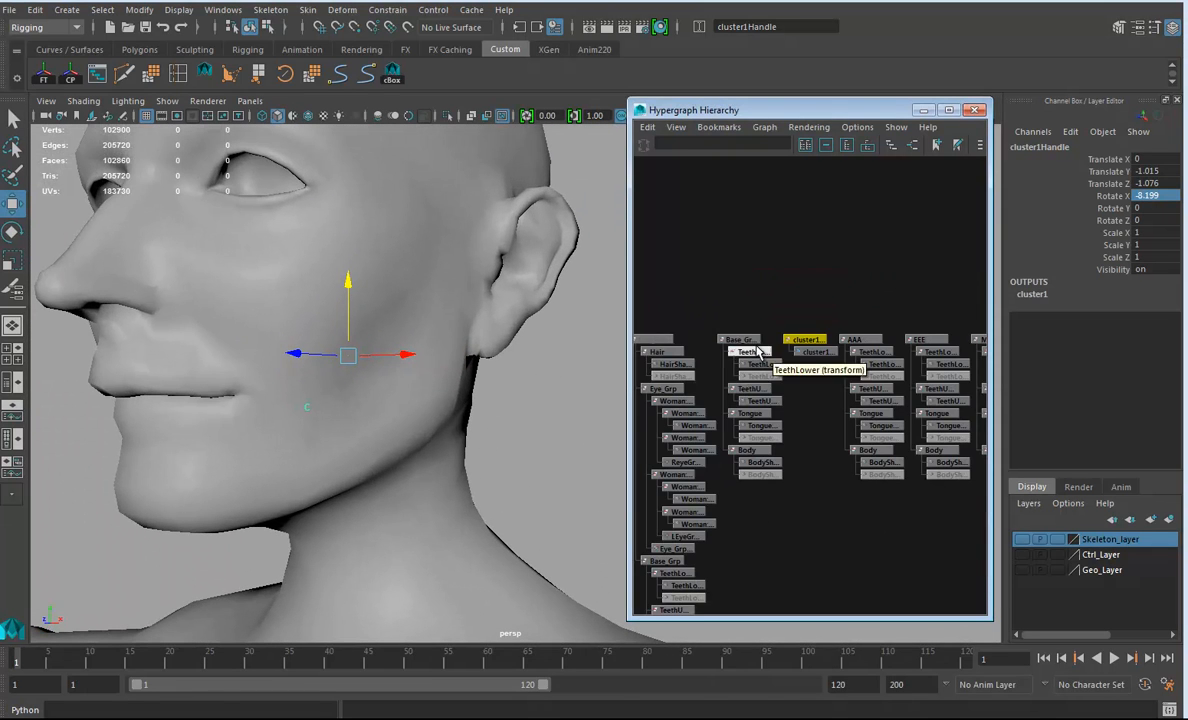
pyautogui.click(750, 315)
pyautogui.click(740, 339)
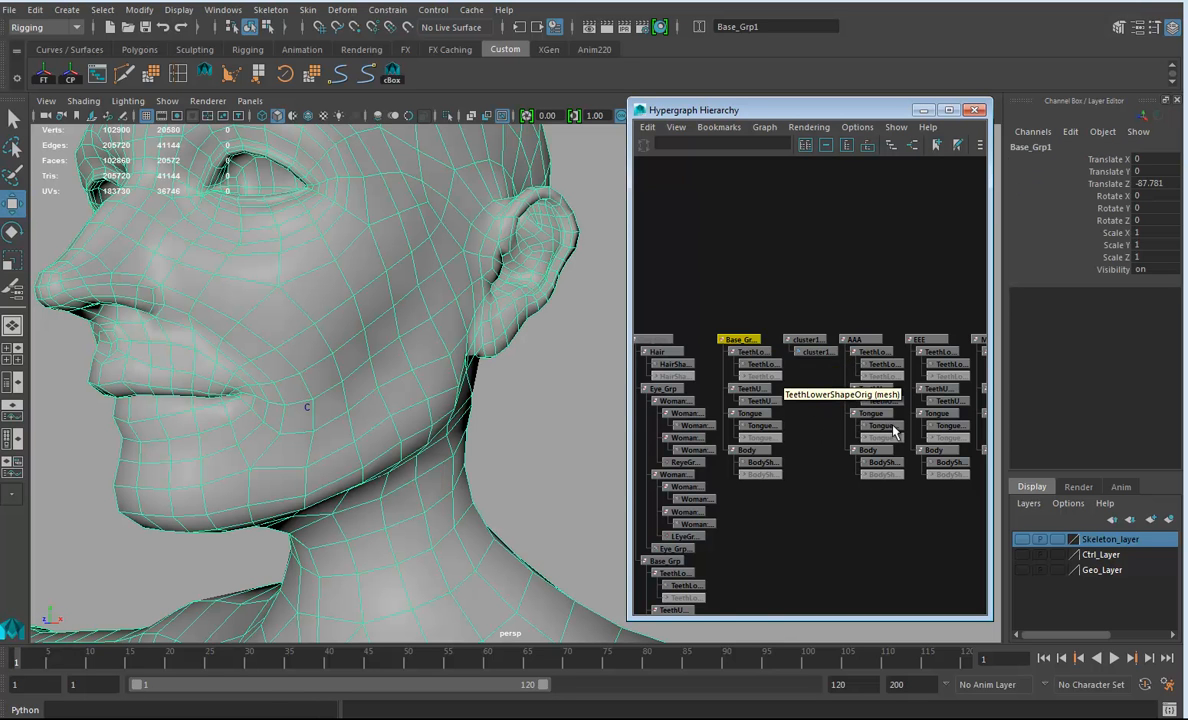
pyautogui.scroll(-4, 830, 400)
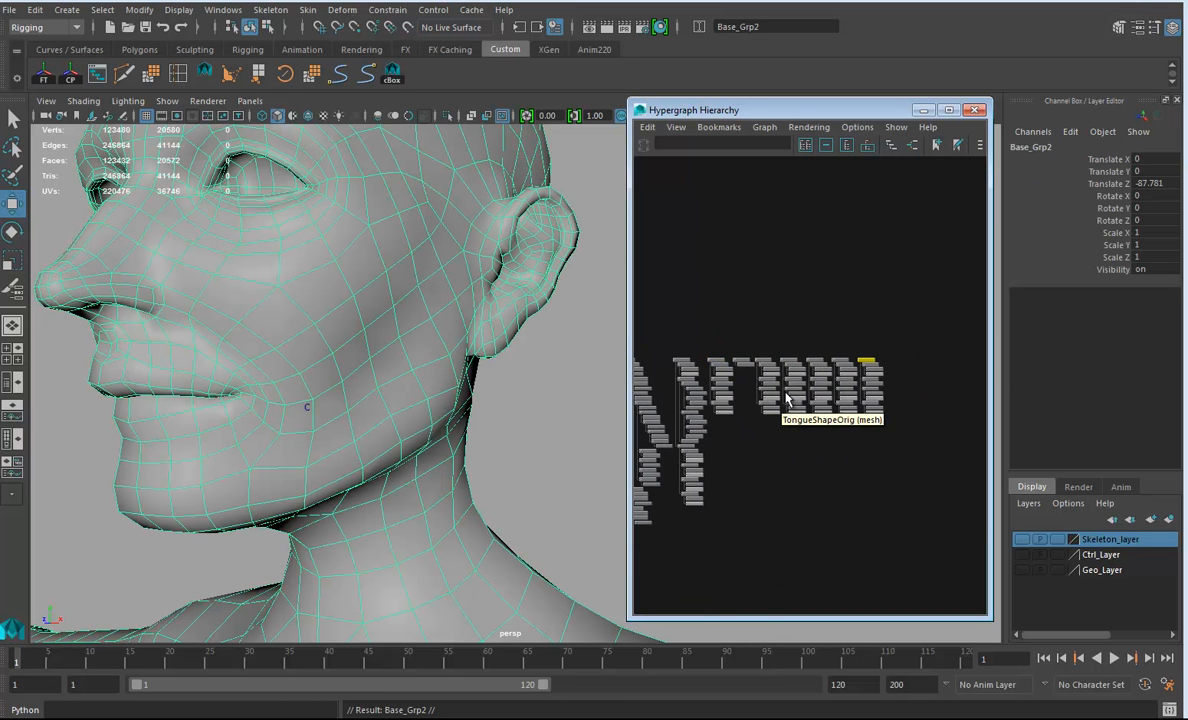
# Move the pulled-back jaw duplicate to about 307.9 in X, at the far end of the row of shape targets
pyautogui.keyDown('alt'); pyautogui.moveTo(560, 498); pyautogui.dragTo(50, 419, button='right'); pyautogui.keyUp('alt')
pyautogui.keyDown('alt'); pyautogui.moveTo(498, 392); pyautogui.dragTo(374, 416, button='right'); pyautogui.keyUp('alt')
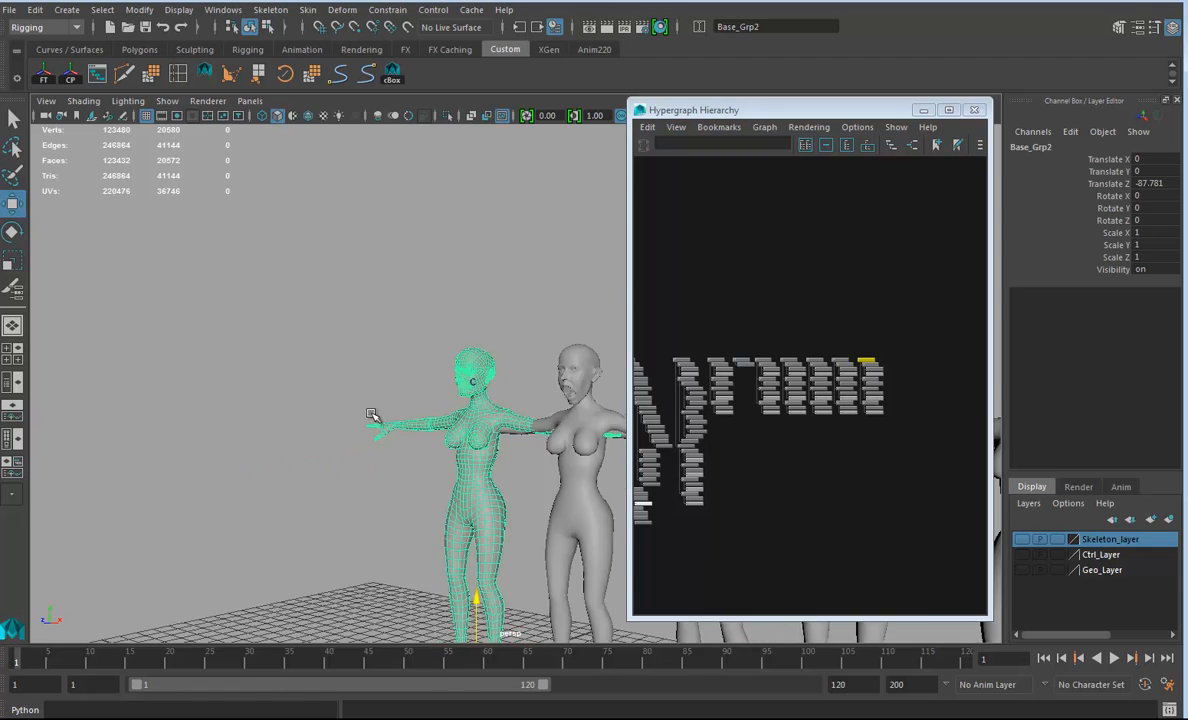
pyautogui.keyDown('alt'); pyautogui.moveTo(374, 416); pyautogui.dragTo(100, 265, button='middle'); pyautogui.keyUp('alt')
pyautogui.keyDown('alt'); pyautogui.moveTo(515, 377); pyautogui.dragTo(432, 398, button='right'); pyautogui.keyUp('alt')
pyautogui.keyDown('alt'); pyautogui.moveTo(432, 398); pyautogui.dragTo(363, 398); pyautogui.keyUp('alt')
pyautogui.keyDown('alt'); pyautogui.moveTo(363, 398); pyautogui.dragTo(312, 402, button='middle'); pyautogui.keyUp('alt')
pyautogui.moveTo(265, 447); pyautogui.dragTo(596, 456)
pyautogui.keyDown('alt'); pyautogui.moveTo(428, 428); pyautogui.dragTo(451, 445, button='middle'); pyautogui.keyUp('alt')
# Rename the moved Base_Grp2 duplicate to FFF
pyautogui.press('f')
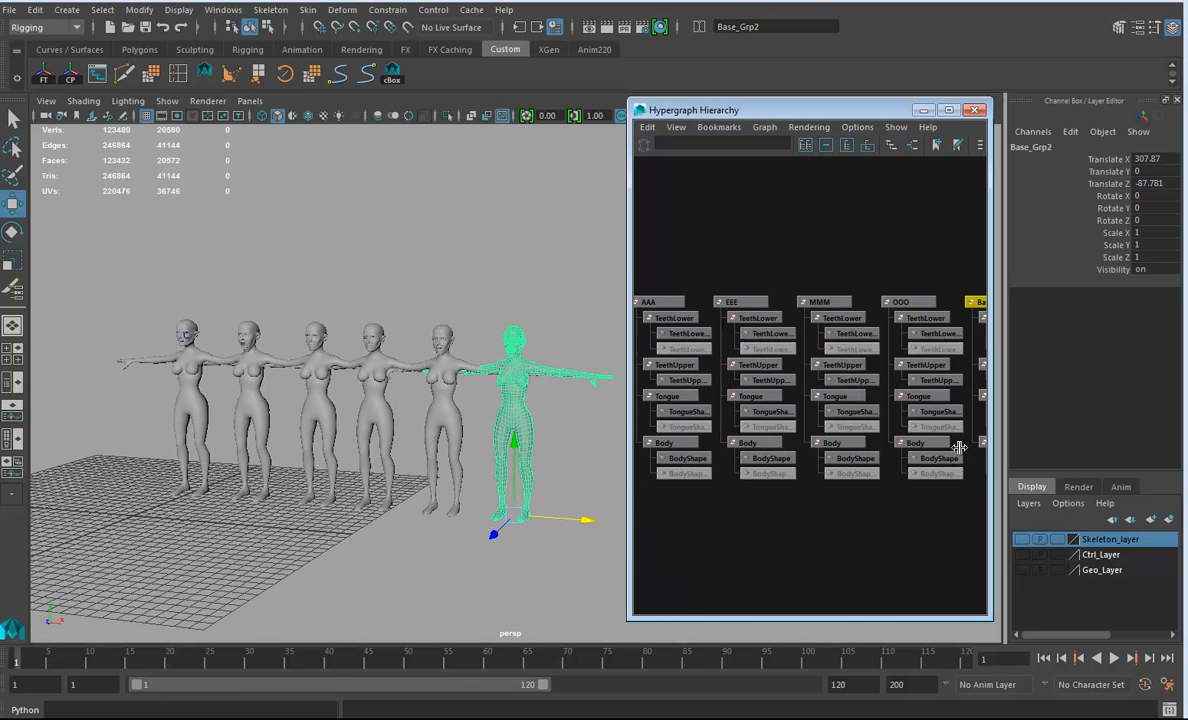
pyautogui.click(1045, 148)
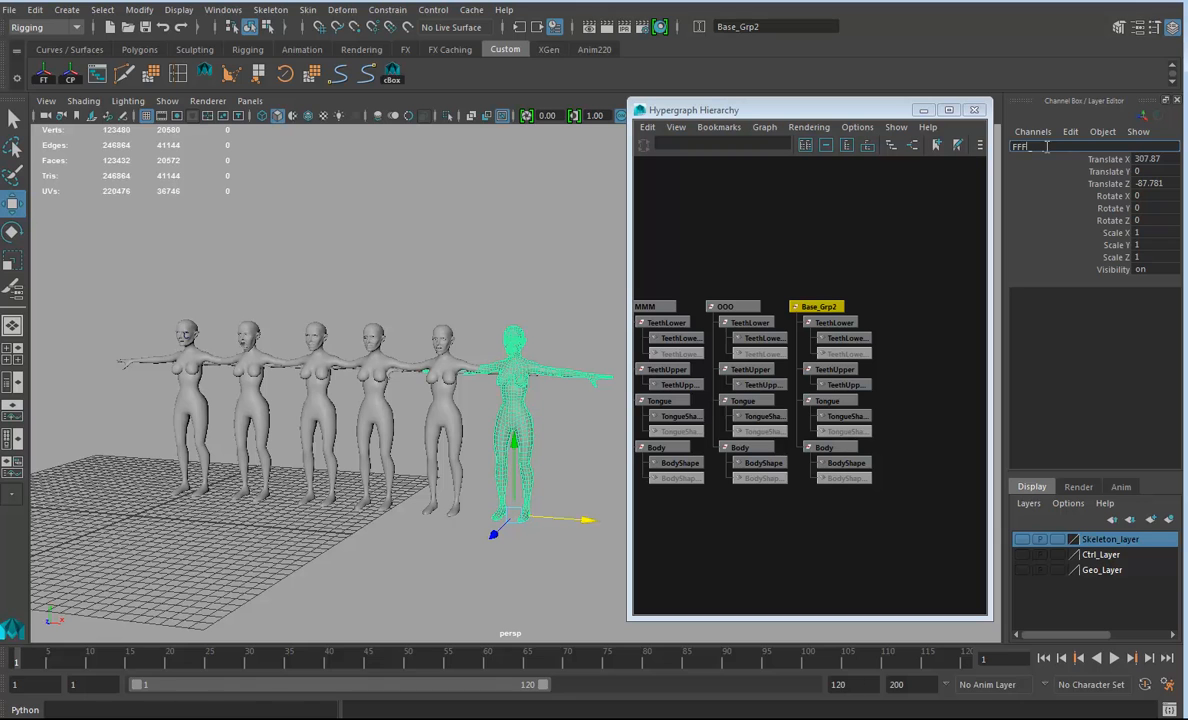
pyautogui.keyDown('alt'); pyautogui.moveTo(312, 438); pyautogui.dragTo(387, 358, button='right'); pyautogui.keyUp('alt')
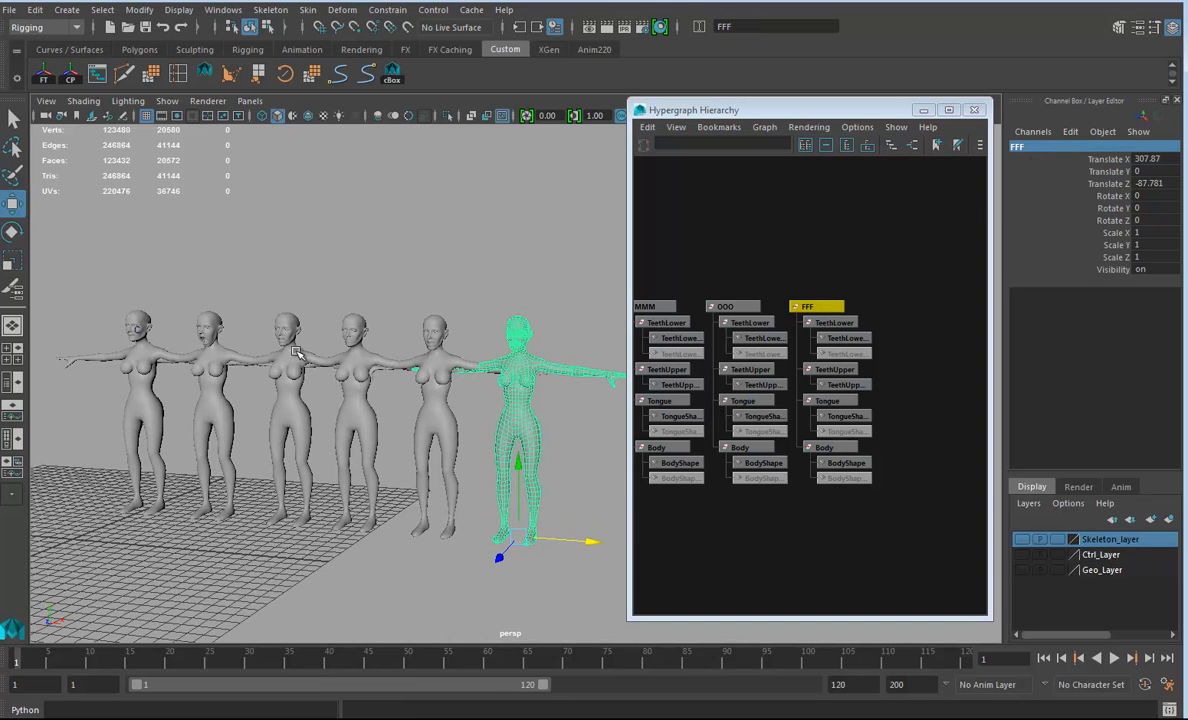
# Select cluster1Handle and reset its Y and Z translation and X rotation to return the jaw to neutral
pyautogui.keyDown('alt'); pyautogui.moveTo(167, 456); pyautogui.dragTo(340, 480, button='middle'); pyautogui.keyUp('alt')
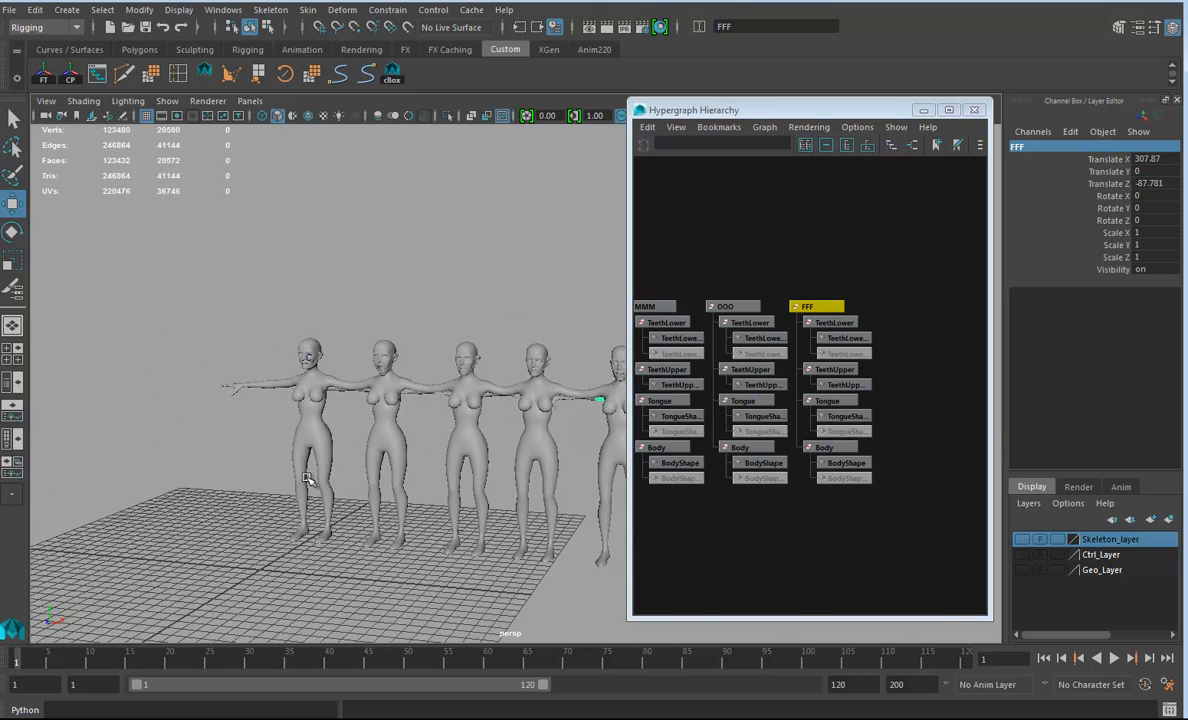
pyautogui.keyDown('alt'); pyautogui.moveTo(340, 480); pyautogui.dragTo(430, 488, button='right'); pyautogui.keyUp('alt')
pyautogui.keyDown('alt'); pyautogui.moveTo(175, 452); pyautogui.dragTo(456, 483, button='middle'); pyautogui.keyUp('alt')
pyautogui.keyDown('alt'); pyautogui.moveTo(150, 425); pyautogui.dragTo(298, 414, button='right'); pyautogui.keyUp('alt')
pyautogui.keyDown('alt'); pyautogui.moveTo(180, 325); pyautogui.dragTo(414, 385, button='middle'); pyautogui.keyUp('alt')
pyautogui.keyDown('alt'); pyautogui.moveTo(772, 386); pyautogui.dragTo(925, 412, button='middle'); pyautogui.keyUp('alt')
pyautogui.moveTo(705, 380)
pyautogui.keyDown('alt'); pyautogui.mouseDown(button='middle')
pyautogui.moveTo(872, 406)
pyautogui.moveTo(892, 392)
pyautogui.mouseUp(button='middle'); pyautogui.keyUp('alt')
pyautogui.click(755, 337)
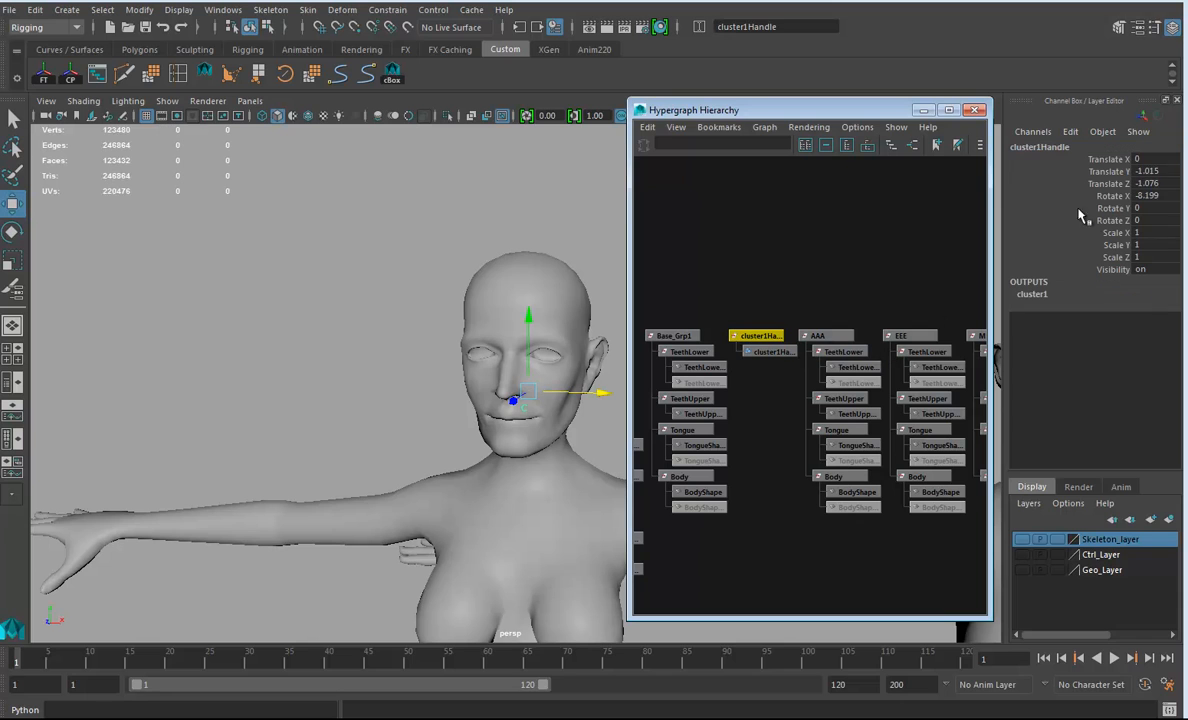
pyautogui.moveTo(1168, 172); pyautogui.dragTo(1164, 183)
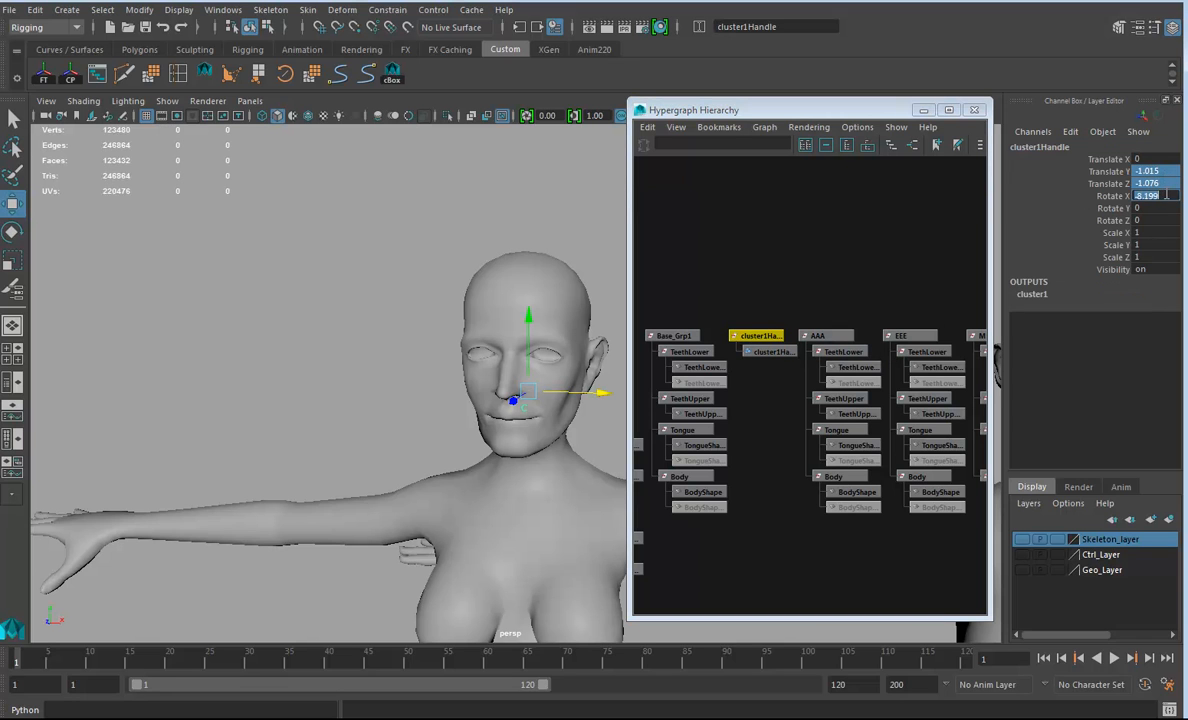
pyautogui.press('Return')
# Duplicate the neutral Base_Grp1 and move the copy to about -114 in X, on the empty side of the base
pyautogui.keyDown('alt'); pyautogui.moveTo(553, 440); pyautogui.dragTo(468, 440, button='right'); pyautogui.keyUp('alt')
pyautogui.click(672, 336)
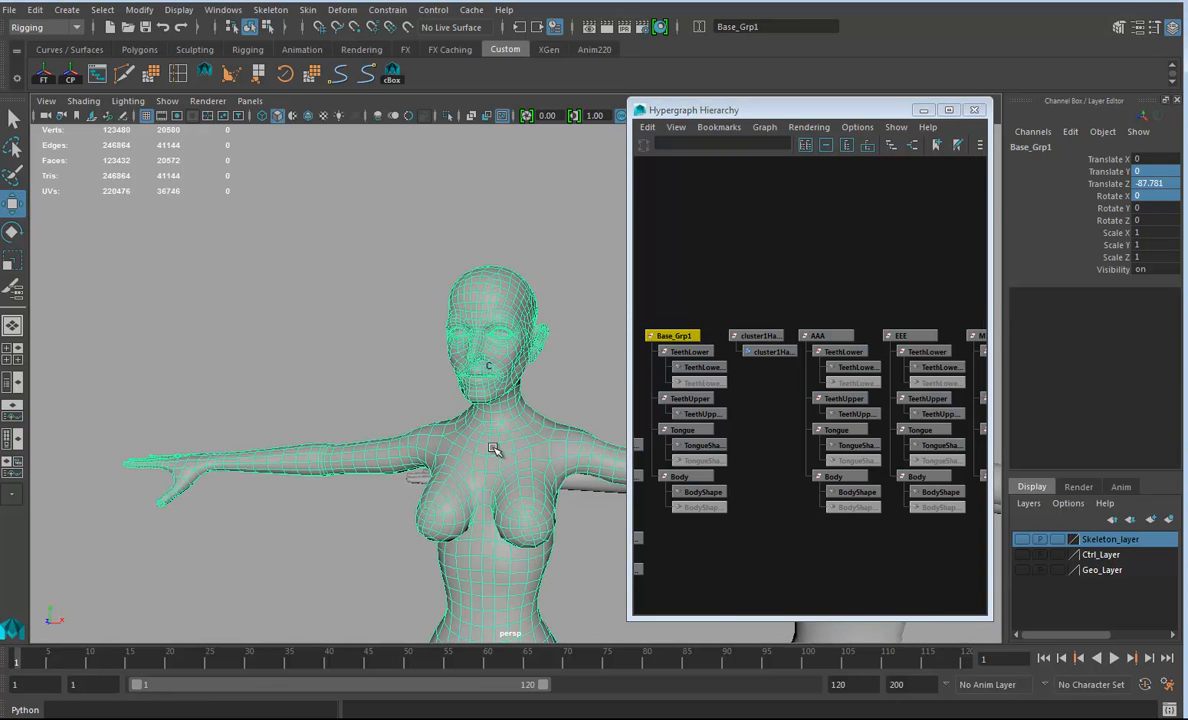
pyautogui.press('a')
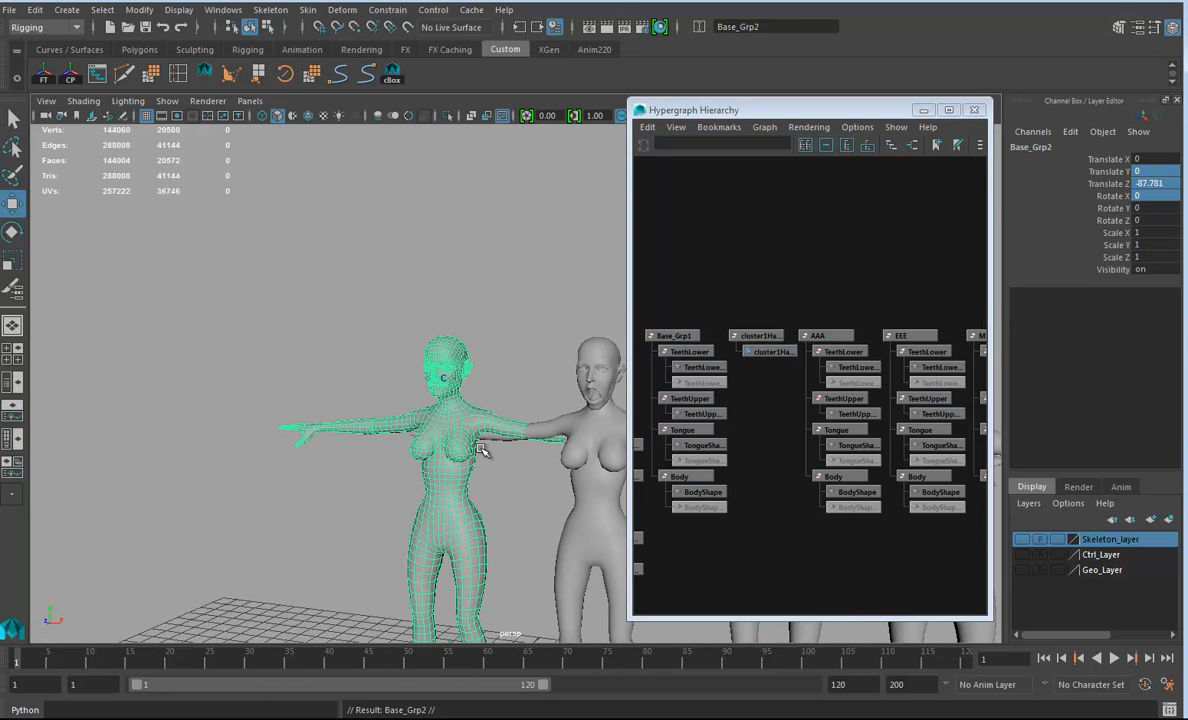
pyautogui.scroll(-5, 480, 450)
pyautogui.moveTo(566, 497); pyautogui.dragTo(483, 488)
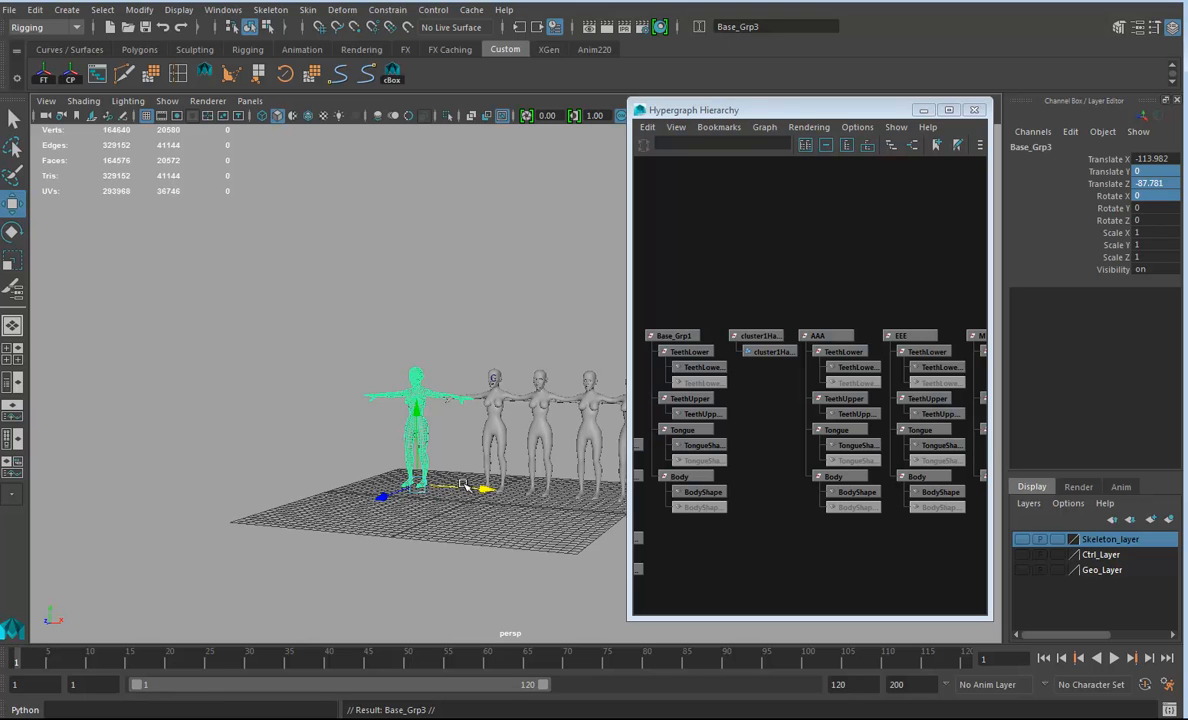
pyautogui.click(464, 486)
# Find the new Base_Grp2 duplicate in the hierarchy and rename it to Smile
pyautogui.keyDown('alt'); pyautogui.moveTo(785, 436); pyautogui.dragTo(810, 430, button='middle'); pyautogui.keyUp('alt')
pyautogui.keyDown('alt'); pyautogui.moveTo(834, 367); pyautogui.dragTo(712, 361, button='middle'); pyautogui.keyUp('alt')
pyautogui.keyDown('alt'); pyautogui.moveTo(922, 366); pyautogui.dragTo(702, 361, button='middle'); pyautogui.keyUp('alt')
pyautogui.keyDown('alt'); pyautogui.moveTo(915, 365); pyautogui.dragTo(796, 363, button='middle'); pyautogui.keyUp('alt')
pyautogui.click(826, 328)
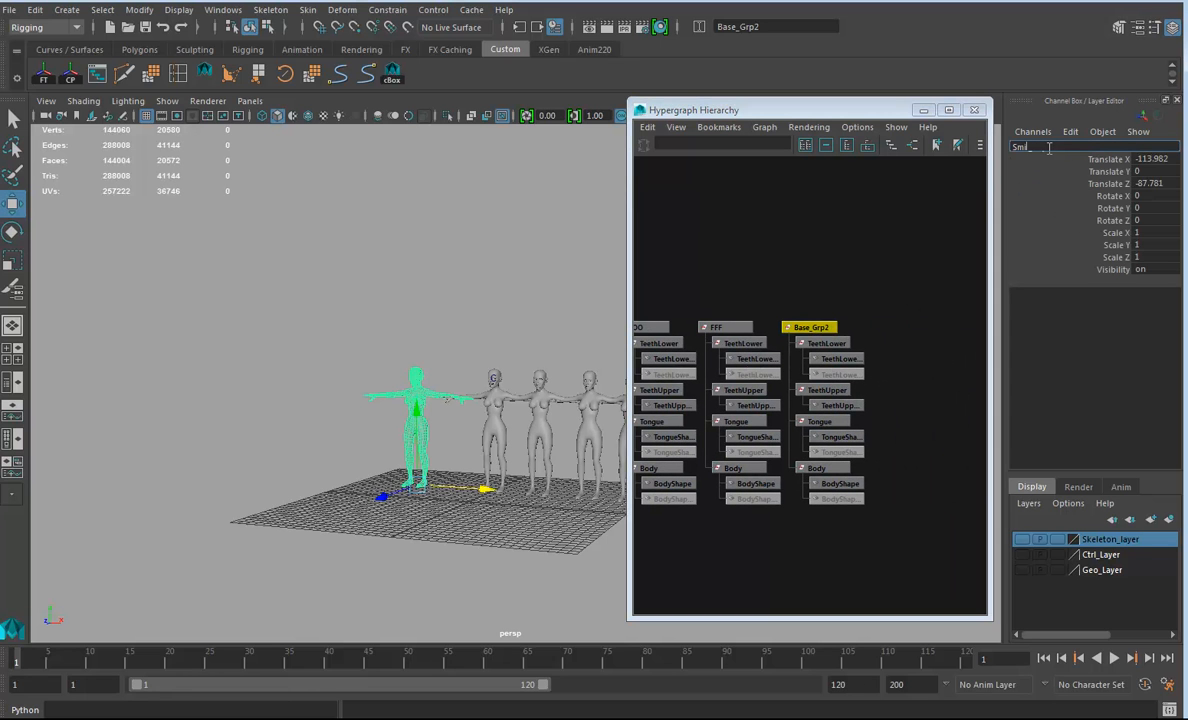
pyautogui.press('Return')
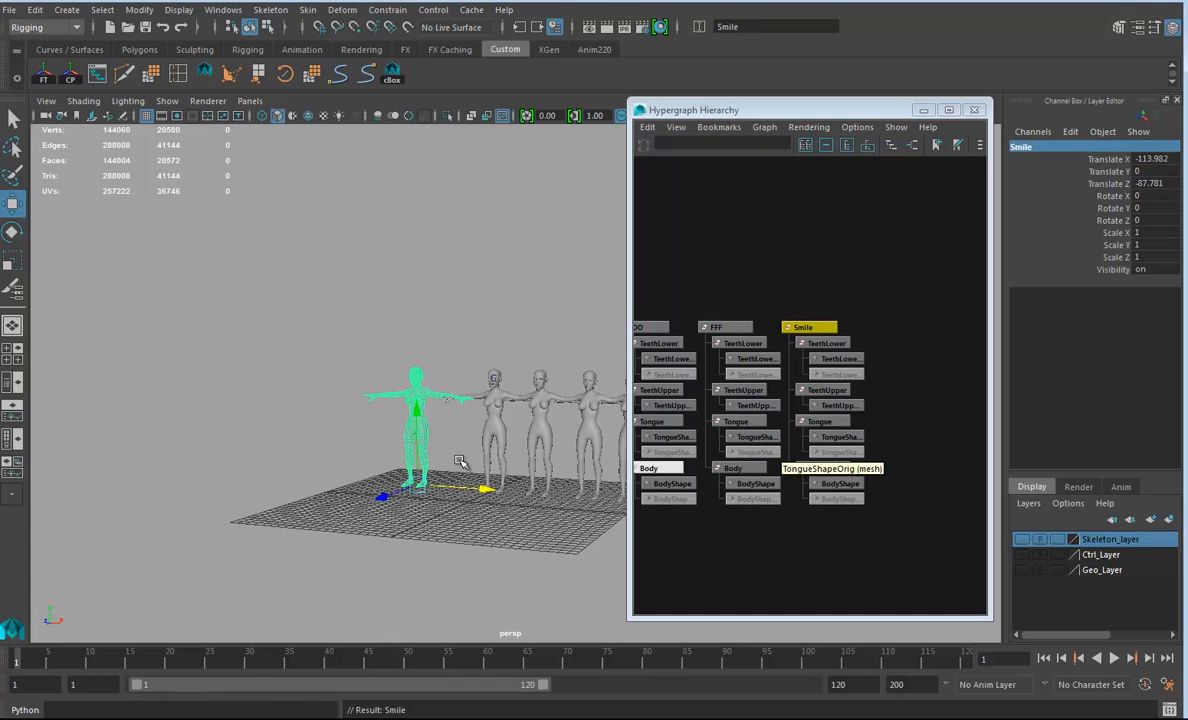
# Examine the Smile duplicate next to the base and the other shape targets, in the scene and in the hierarchy
pyautogui.keyDown('alt'); pyautogui.moveTo(464, 470); pyautogui.dragTo(700, 477, button='right'); pyautogui.keyUp('alt')
pyautogui.keyDown('alt'); pyautogui.moveTo(370, 418); pyautogui.dragTo(403, 440); pyautogui.keyUp('alt')
pyautogui.keyDown('alt'); pyautogui.moveTo(403, 440); pyautogui.dragTo(573, 443, button='right'); pyautogui.keyUp('alt')
pyautogui.keyDown('alt'); pyautogui.moveTo(430, 460); pyautogui.dragTo(227, 446, button='middle'); pyautogui.keyUp('alt')
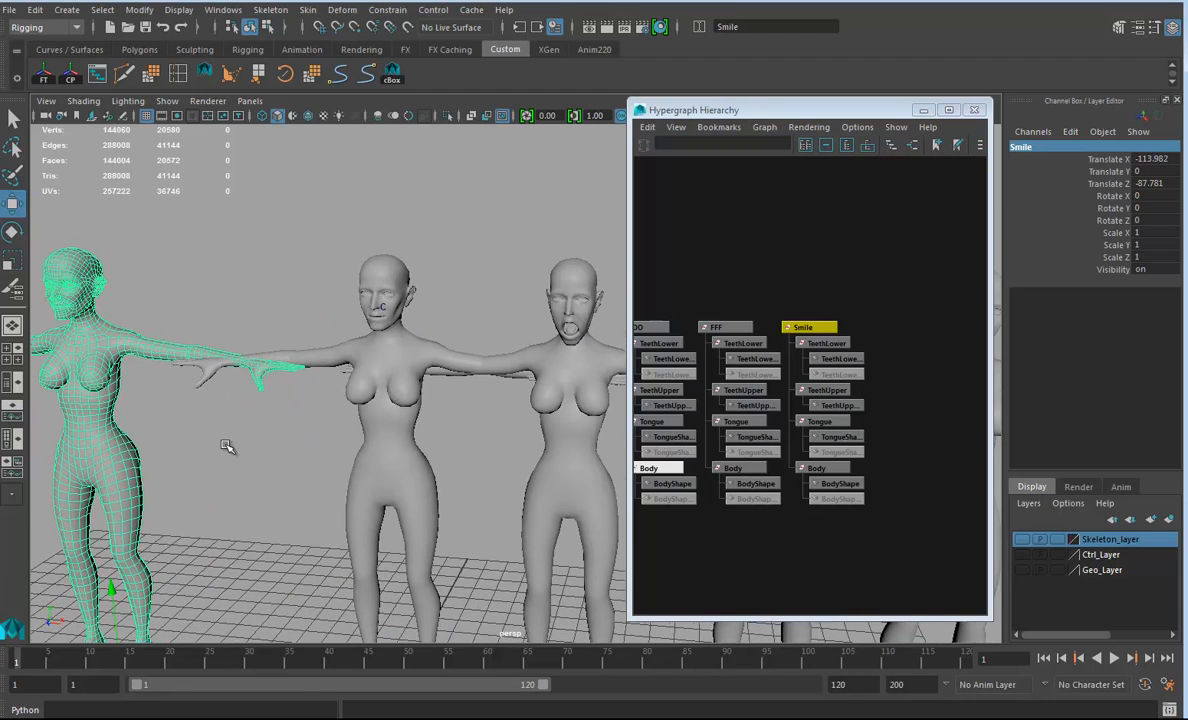
pyautogui.keyDown('alt'); pyautogui.moveTo(910, 314); pyautogui.dragTo(831, 313, button='right'); pyautogui.keyUp('alt')
pyautogui.keyDown('alt'); pyautogui.moveTo(831, 313); pyautogui.dragTo(922, 300, button='middle'); pyautogui.keyUp('alt')
pyautogui.keyDown('alt'); pyautogui.moveTo(922, 300); pyautogui.dragTo(810, 304, button='right'); pyautogui.keyUp('alt')
pyautogui.keyDown('alt'); pyautogui.moveTo(810, 304); pyautogui.dragTo(883, 284, button='middle'); pyautogui.keyUp('alt')
pyautogui.keyDown('alt'); pyautogui.moveTo(547, 467); pyautogui.dragTo(522, 414); pyautogui.keyUp('alt')
pyautogui.keyDown('alt'); pyautogui.moveTo(522, 414); pyautogui.dragTo(545, 443, button='middle'); pyautogui.keyUp('alt')
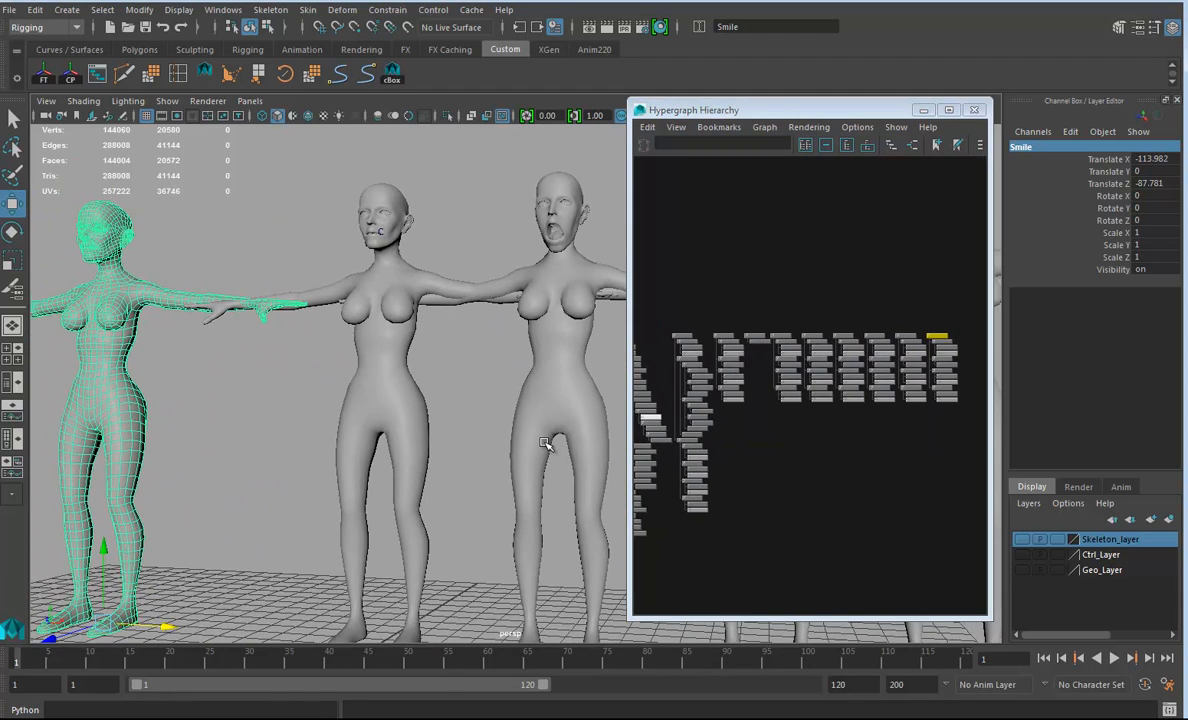
# Close the Hypergraph and make Geo_Layer visible so the original character shows with the row of shape targets
pyautogui.click(980, 111)
pyautogui.keyDown('alt'); pyautogui.moveTo(557, 389); pyautogui.dragTo(605, 406, button='middle'); pyautogui.keyUp('alt')
pyautogui.keyDown('alt'); pyautogui.moveTo(571, 391); pyautogui.dragTo(674, 396, button='right'); pyautogui.keyUp('alt')
pyautogui.keyDown('alt'); pyautogui.moveTo(656, 372); pyautogui.dragTo(650, 450, button='middle'); pyautogui.keyUp('alt')
pyautogui.keyDown('alt'); pyautogui.moveTo(689, 371); pyautogui.dragTo(504, 395, button='right'); pyautogui.keyUp('alt')
pyautogui.keyDown('alt'); pyautogui.moveTo(625, 408); pyautogui.dragTo(629, 364, button='middle'); pyautogui.keyUp('alt')
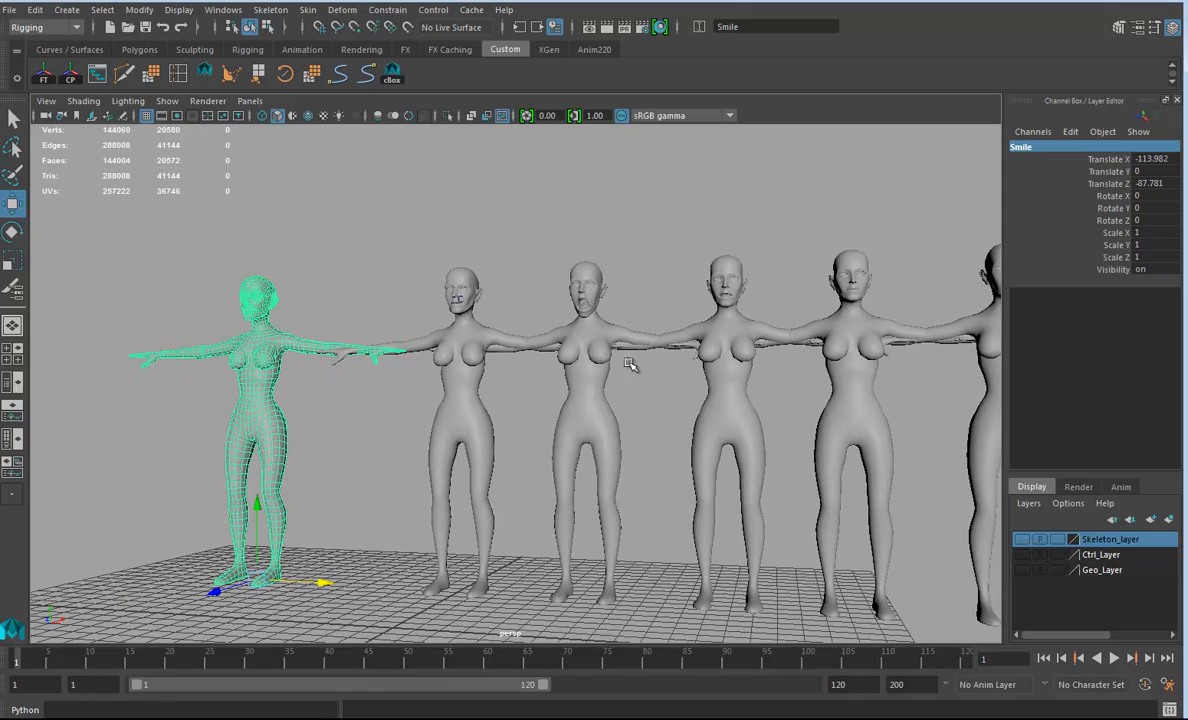
pyautogui.click(1021, 572)
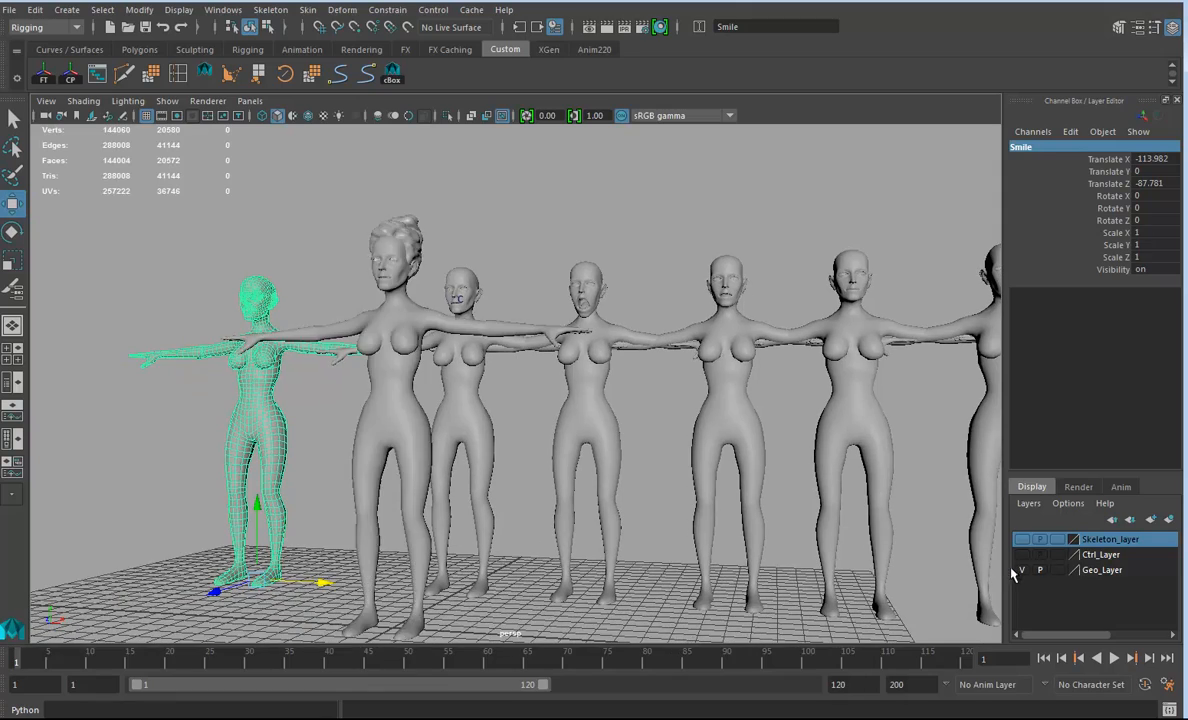
pyautogui.keyDown('alt'); pyautogui.moveTo(734, 505); pyautogui.dragTo(705, 496); pyautogui.keyUp('alt')
pyautogui.keyDown('alt'); pyautogui.moveTo(780, 488); pyautogui.dragTo(708, 480, button='right'); pyautogui.keyUp('alt')
pyautogui.keyDown('alt'); pyautogui.moveTo(690, 486); pyautogui.dragTo(704, 440, button='middle'); pyautogui.keyUp('alt')
pyautogui.keyDown('alt'); pyautogui.moveTo(704, 440); pyautogui.dragTo(612, 427); pyautogui.keyUp('alt')
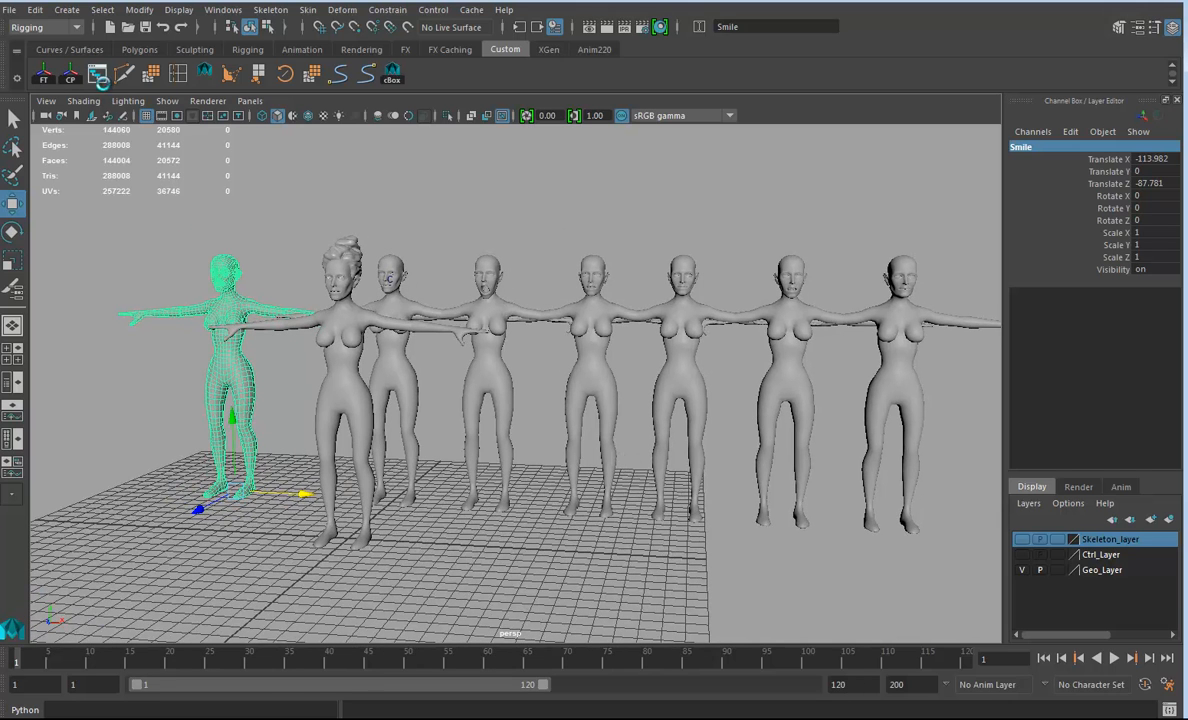
# Reopen the Hypergraph Hierarchy and select the AAA, EEE and MMM groups together
pyautogui.keyDown('alt'); pyautogui.moveTo(785, 403); pyautogui.dragTo(926, 403, button='right'); pyautogui.keyUp('alt')
pyautogui.keyDown('alt'); pyautogui.moveTo(797, 393); pyautogui.dragTo(821, 415, button='middle'); pyautogui.keyUp('alt')
pyautogui.click(765, 302)
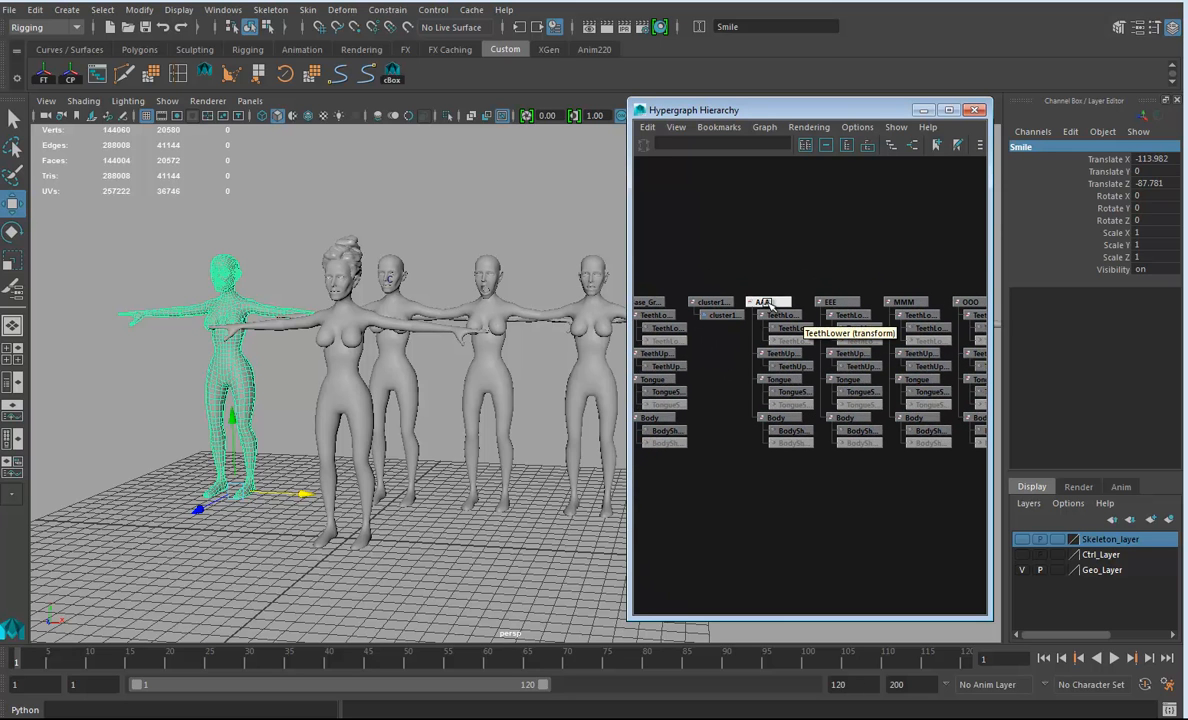
pyautogui.click(765, 302)
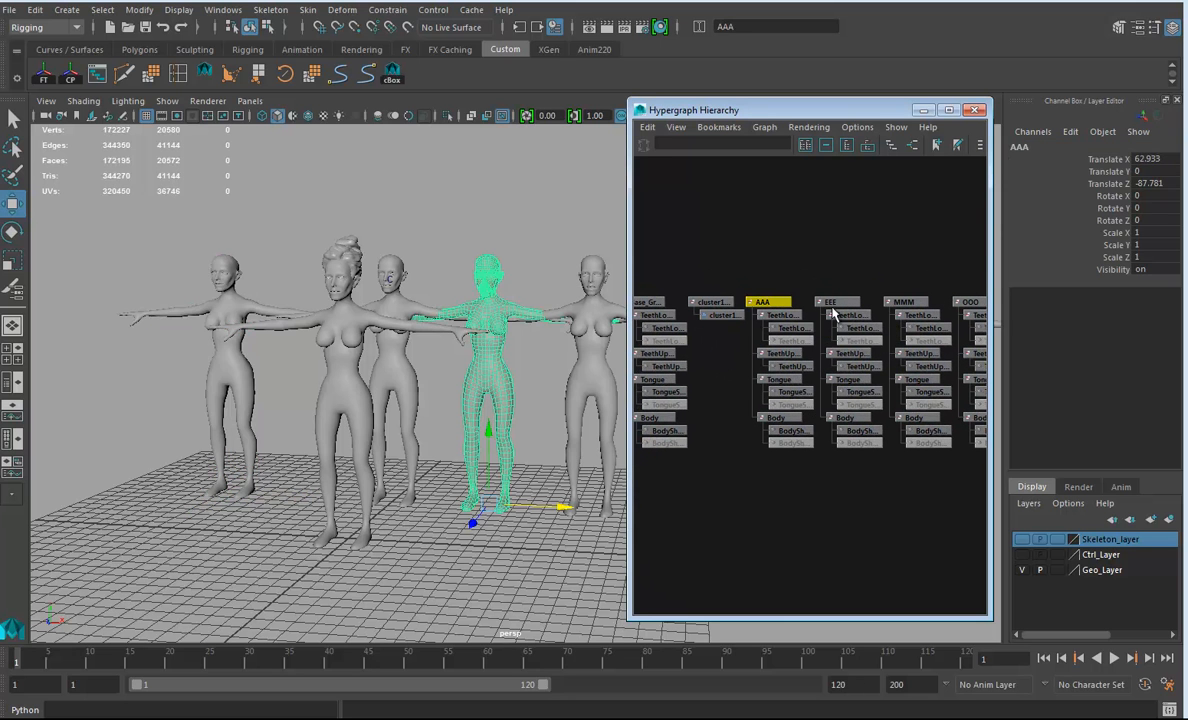
pyautogui.keyDown('shift'); pyautogui.click(840, 303); pyautogui.keyUp('shift')
pyautogui.keyDown('shift'); pyautogui.click(900, 302); pyautogui.keyUp('shift')
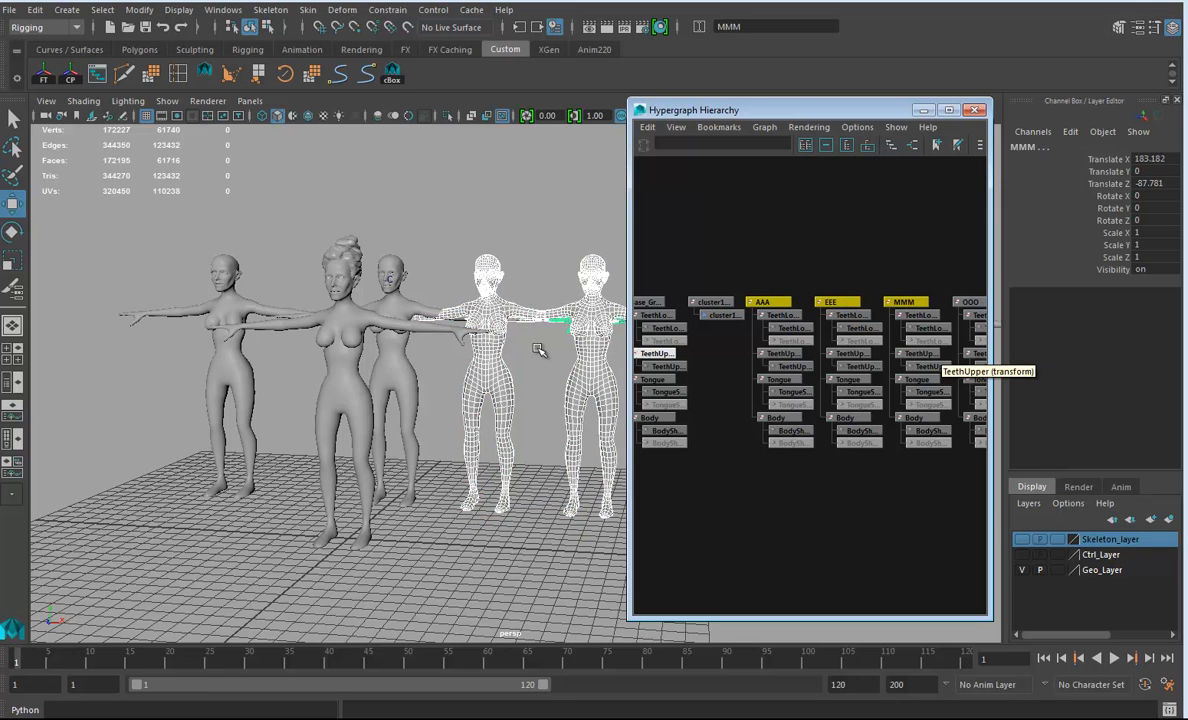
# Select the Body mesh of the Smile duplicate and move the Hypergraph window away from the model
pyautogui.keyDown('alt'); pyautogui.moveTo(320, 403); pyautogui.dragTo(575, 444, button='middle'); pyautogui.keyUp('alt')
pyautogui.keyDown('alt'); pyautogui.moveTo(575, 444); pyautogui.dragTo(610, 442, button='right'); pyautogui.keyUp('alt')
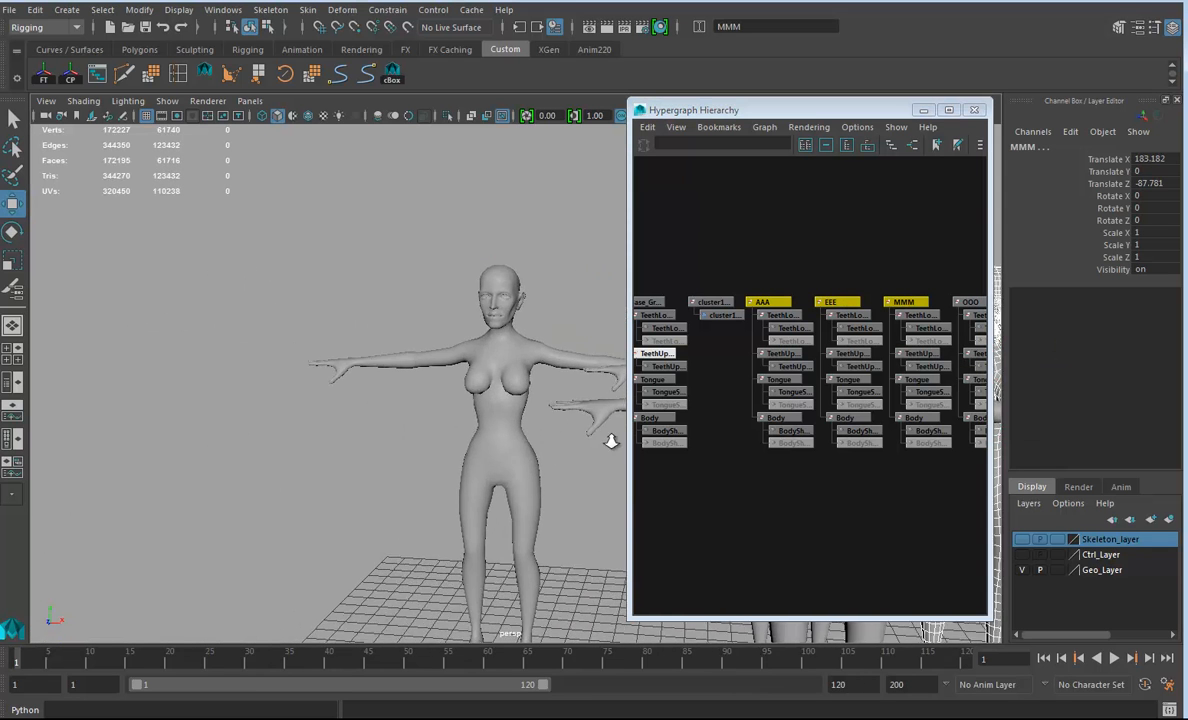
pyautogui.click(523, 358)
pyautogui.moveTo(1066, 139); pyautogui.dragTo(1115, 139)
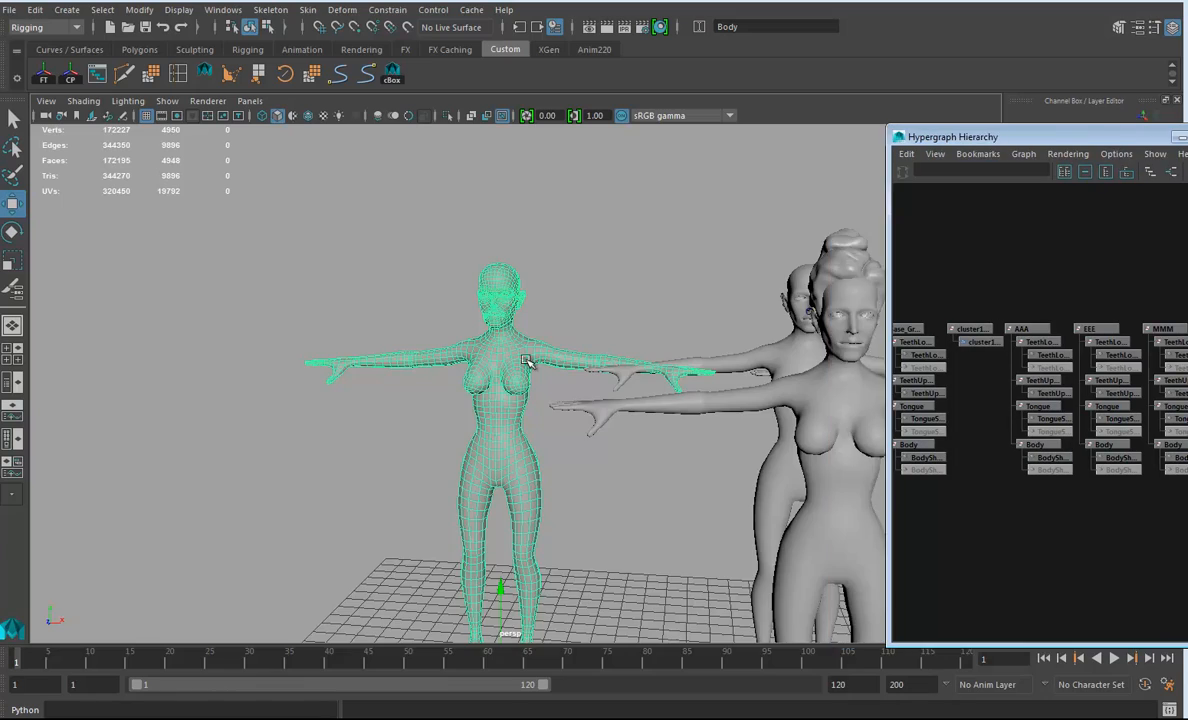
# Put the Smile Body mesh in vertex mode and select a single vertex at the corner of the mouth
pyautogui.keyDown('alt'); pyautogui.moveTo(530, 366); pyautogui.dragTo(734, 382, button='right'); pyautogui.keyUp('alt')
pyautogui.keyDown('alt'); pyautogui.moveTo(525, 268); pyautogui.dragTo(543, 353, button='middle'); pyautogui.keyUp('alt')
pyautogui.press('f')
pyautogui.keyDown('alt'); pyautogui.moveTo(533, 342); pyautogui.dragTo(440, 408); pyautogui.keyUp('alt')
pyautogui.keyDown('alt'); pyautogui.moveTo(455, 400); pyautogui.dragTo(640, 388, button='right'); pyautogui.keyUp('alt')
pyautogui.keyDown('alt'); pyautogui.moveTo(527, 276); pyautogui.dragTo(523, 449, button='middle'); pyautogui.keyUp('alt')
pyautogui.keyDown('alt'); pyautogui.moveTo(523, 450); pyautogui.dragTo(530, 398); pyautogui.keyUp('alt')
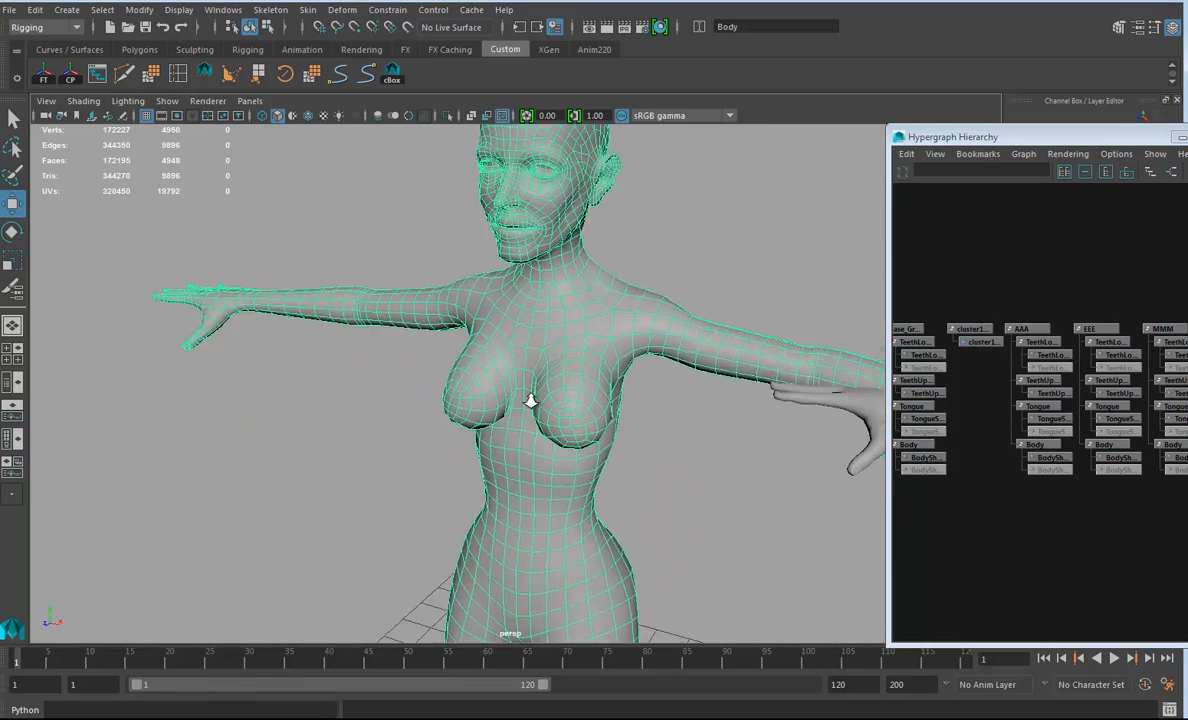
pyautogui.keyDown('alt'); pyautogui.moveTo(530, 398); pyautogui.dragTo(533, 570, button='right'); pyautogui.keyUp('alt')
pyautogui.keyDown('alt'); pyautogui.moveTo(533, 570); pyautogui.dragTo(485, 493, button='middle'); pyautogui.keyUp('alt')
pyautogui.keyDown('alt'); pyautogui.moveTo(485, 493); pyautogui.dragTo(558, 541, button='right'); pyautogui.keyUp('alt')
pyautogui.keyDown('alt'); pyautogui.moveTo(558, 541); pyautogui.dragTo(517, 499, button='middle'); pyautogui.keyUp('alt')
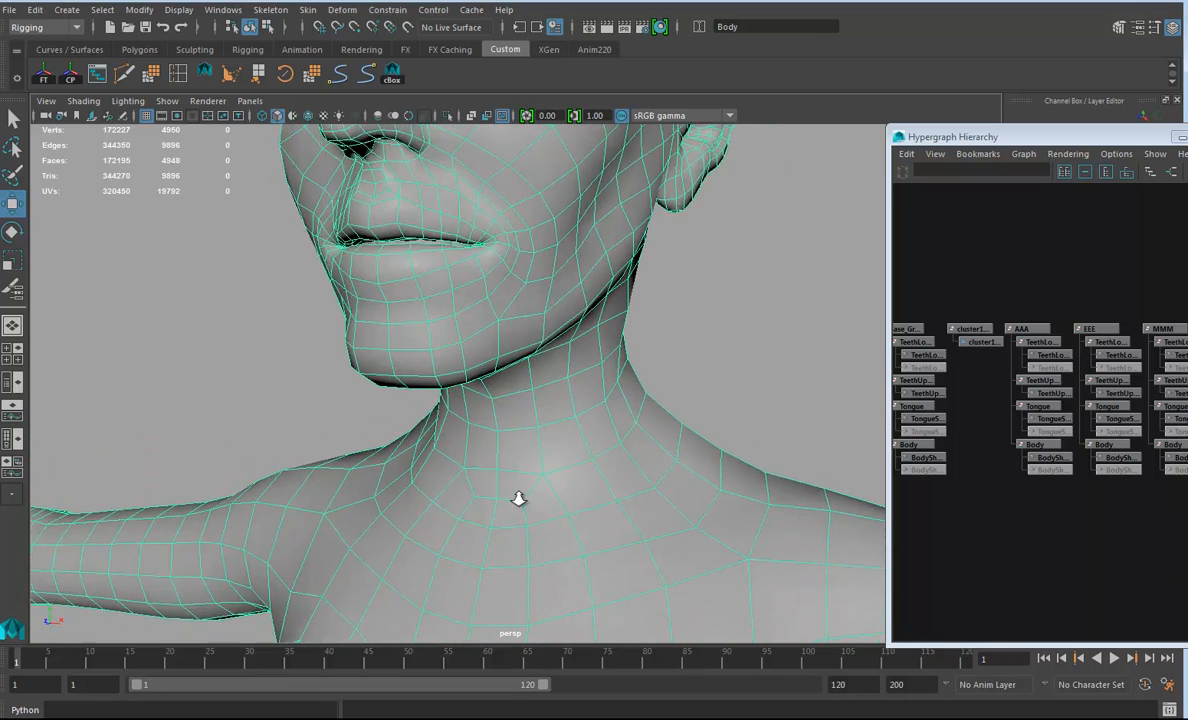
pyautogui.keyDown('alt'); pyautogui.moveTo(517, 499); pyautogui.dragTo(578, 517, button='right'); pyautogui.keyUp('alt')
pyautogui.rightClick(498, 248)
pyautogui.moveTo(498, 248); pyautogui.dragTo(428, 248, button='right')
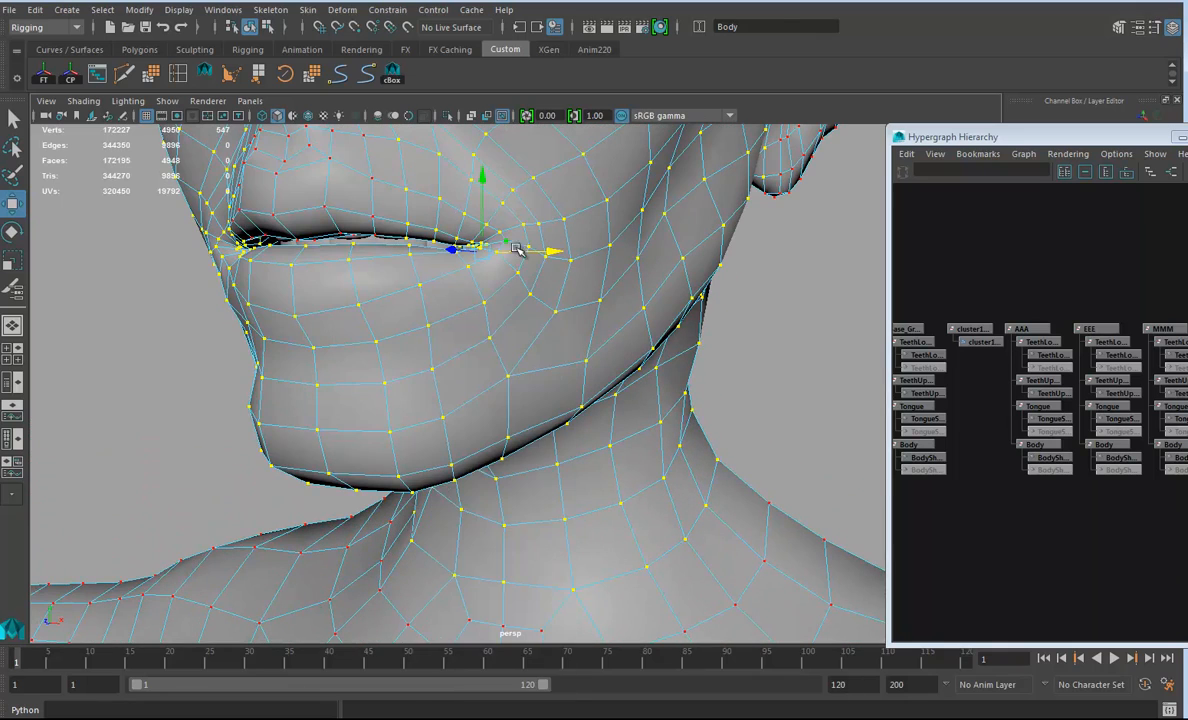
pyautogui.click(497, 259)
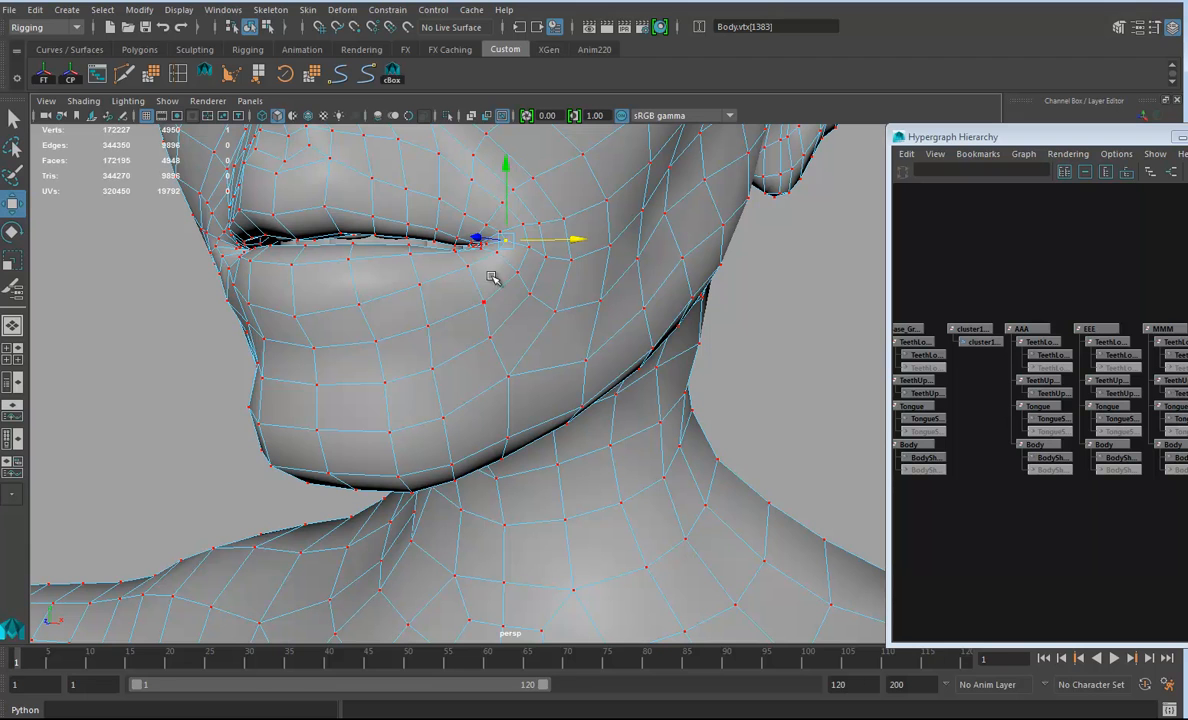
pyautogui.click(487, 246)
# Open the Move Tool settings and set Symmetry to Object X
pyautogui.keyDown('alt'); pyautogui.moveTo(507, 365); pyautogui.dragTo(489, 355); pyautogui.keyUp('alt')
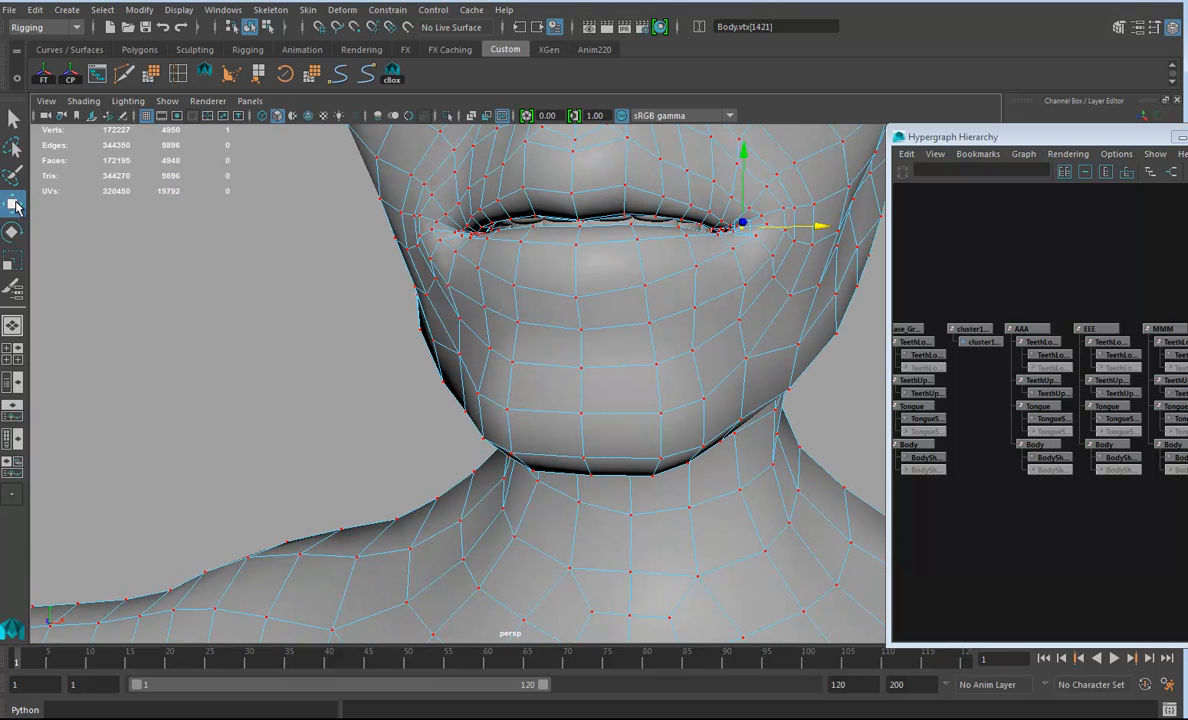
pyautogui.doubleClick(12, 203)
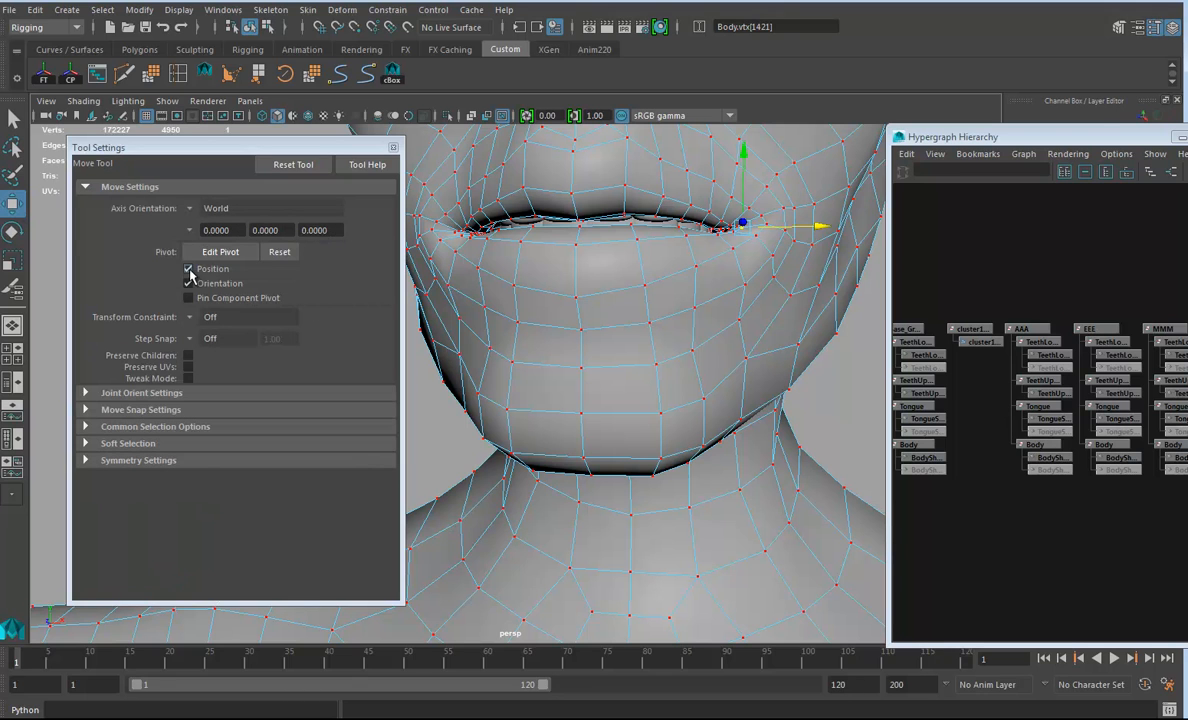
pyautogui.click(121, 461)
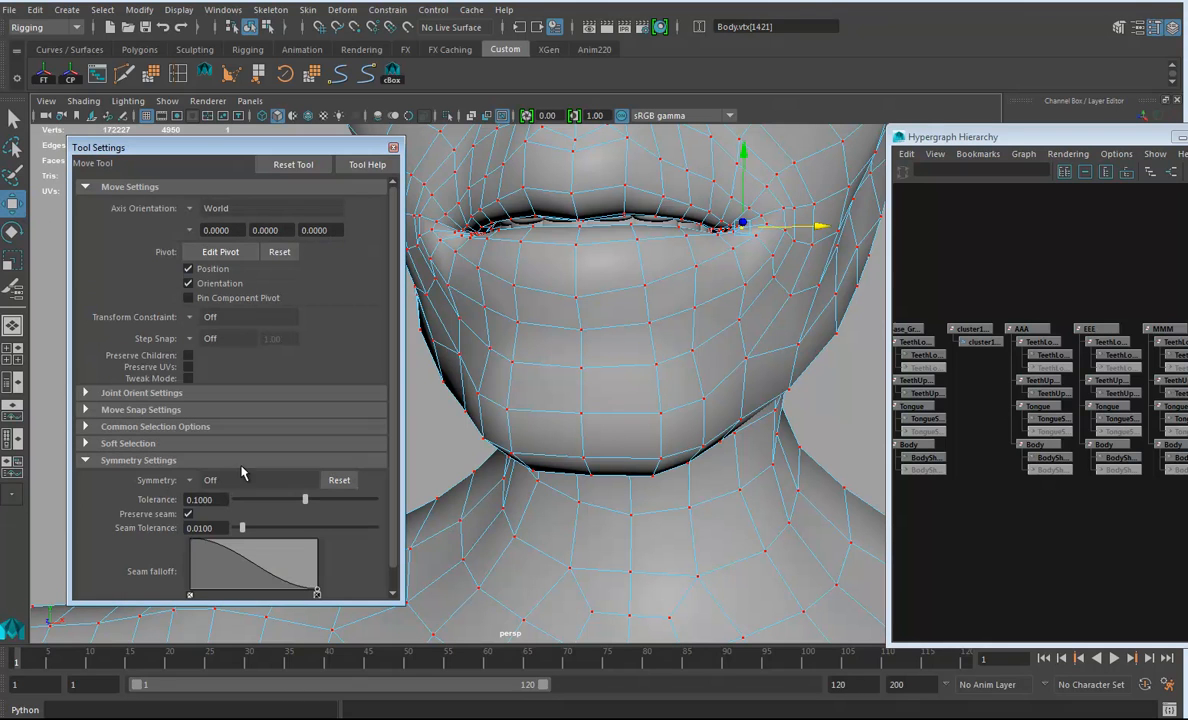
pyautogui.click(192, 481)
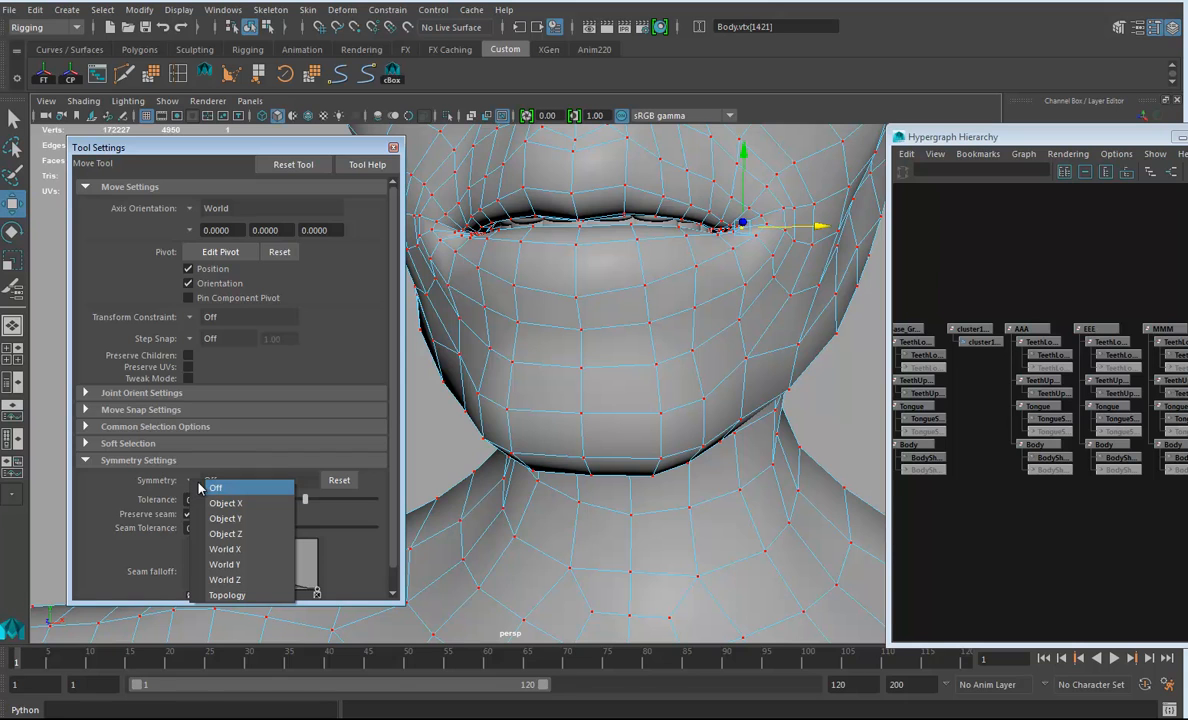
pyautogui.click(228, 487)
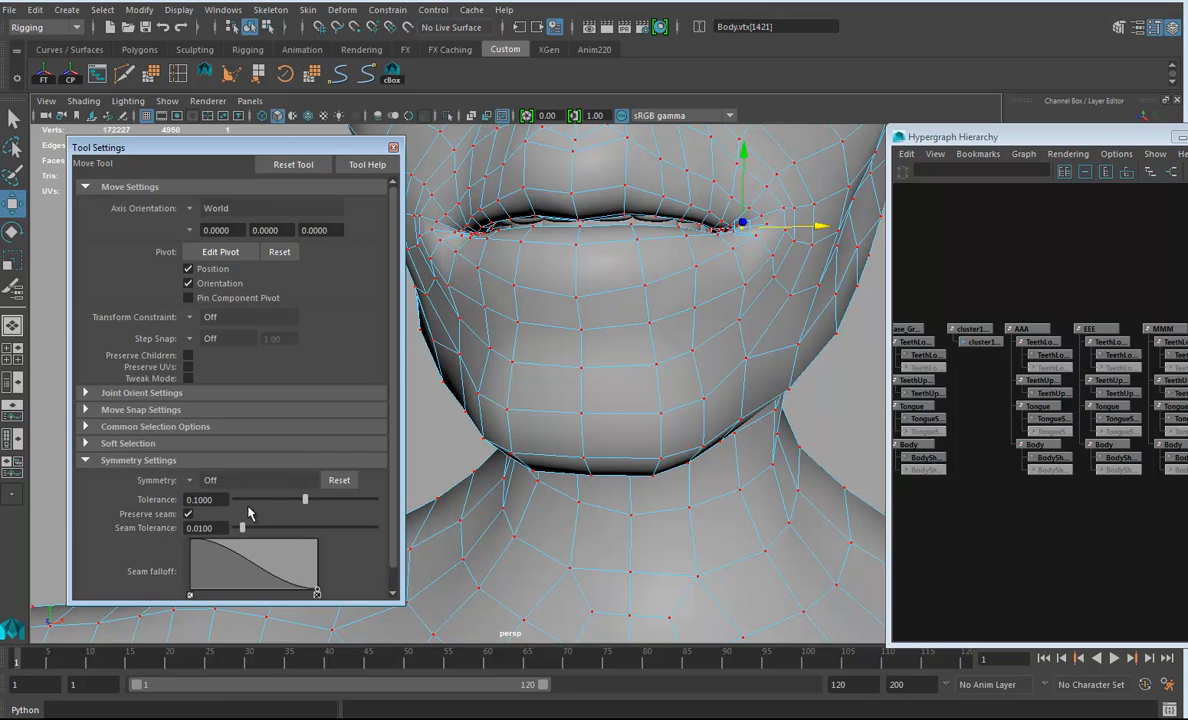
# Select the symmetric pair of mouth-corner vertices and turn on Soft Selection around them
pyautogui.click(470, 232)
pyautogui.keyDown('alt'); pyautogui.moveTo(614, 324); pyautogui.dragTo(622, 382, button='middle'); pyautogui.keyUp('alt')
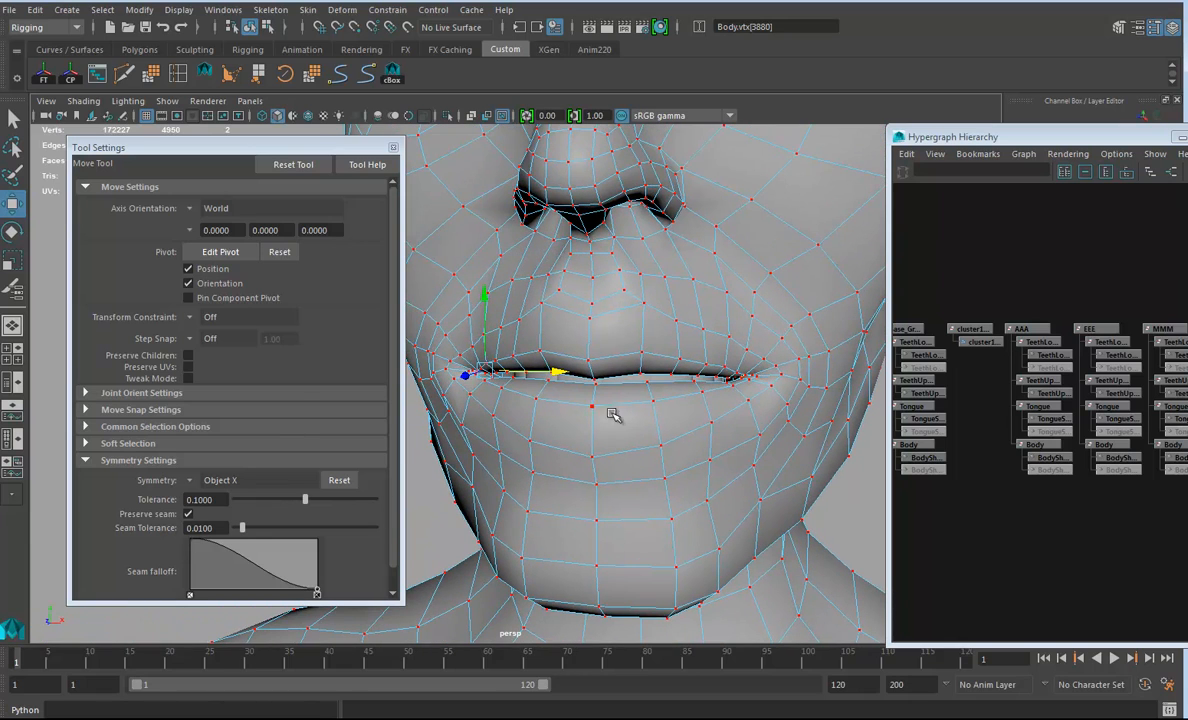
pyautogui.keyDown('alt'); pyautogui.moveTo(613, 415); pyautogui.dragTo(427, 408, button='right'); pyautogui.keyUp('alt')
pyautogui.keyDown('alt'); pyautogui.moveTo(427, 408); pyautogui.dragTo(552, 408); pyautogui.keyUp('alt')
pyautogui.keyDown('alt'); pyautogui.moveTo(552, 408); pyautogui.dragTo(742, 421, button='right'); pyautogui.keyUp('alt')
pyautogui.keyDown('alt'); pyautogui.moveTo(742, 421); pyautogui.dragTo(579, 418, button='middle'); pyautogui.keyUp('alt')
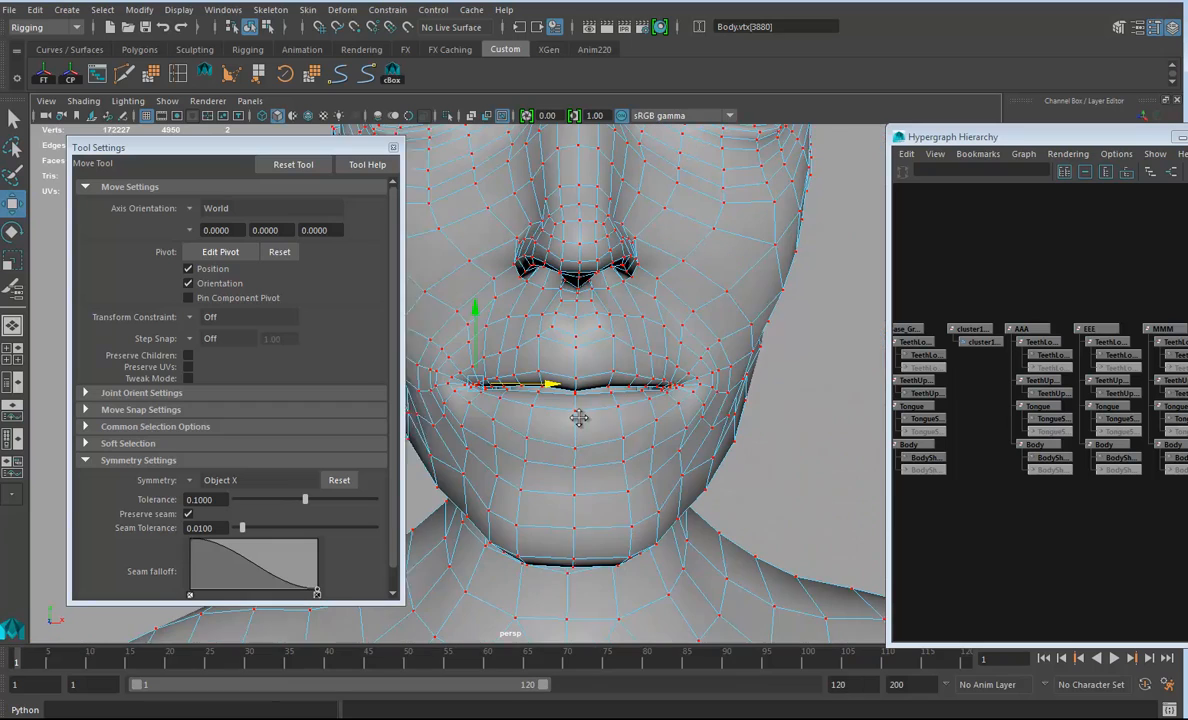
pyautogui.keyDown('alt'); pyautogui.moveTo(579, 418); pyautogui.dragTo(591, 410); pyautogui.keyUp('alt')
pyautogui.press('b')
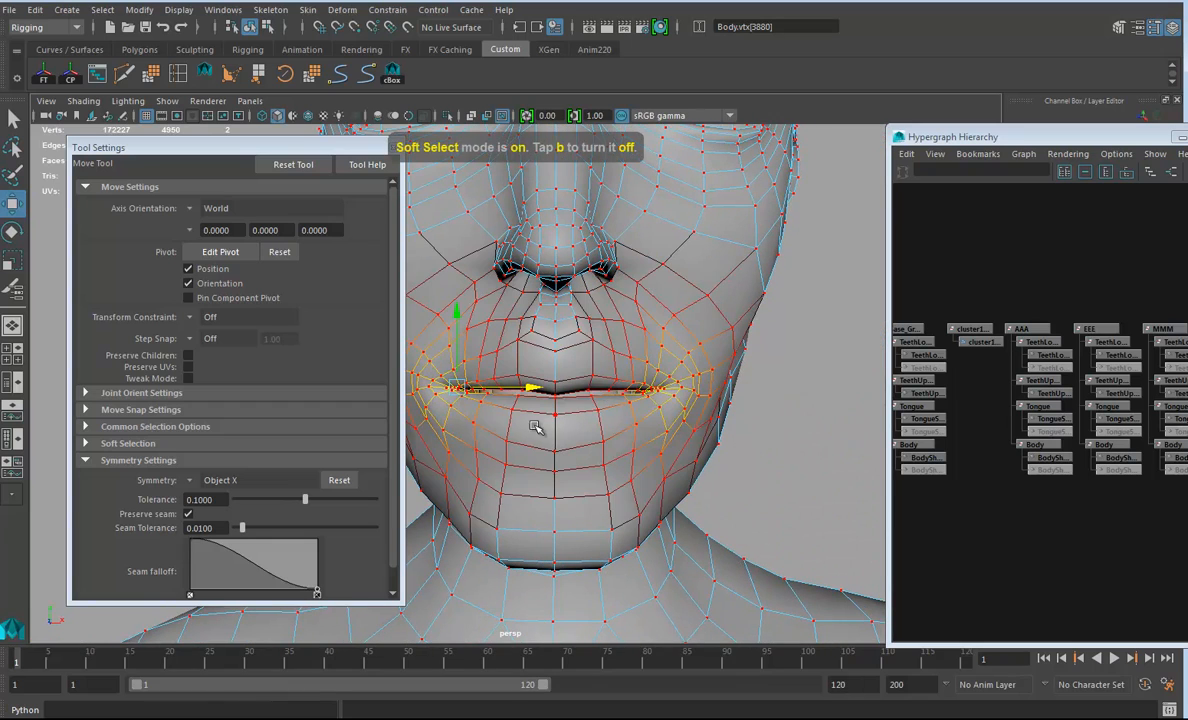
pyautogui.keyDown('alt'); pyautogui.moveTo(504, 411); pyautogui.dragTo(669, 365); pyautogui.keyUp('alt')
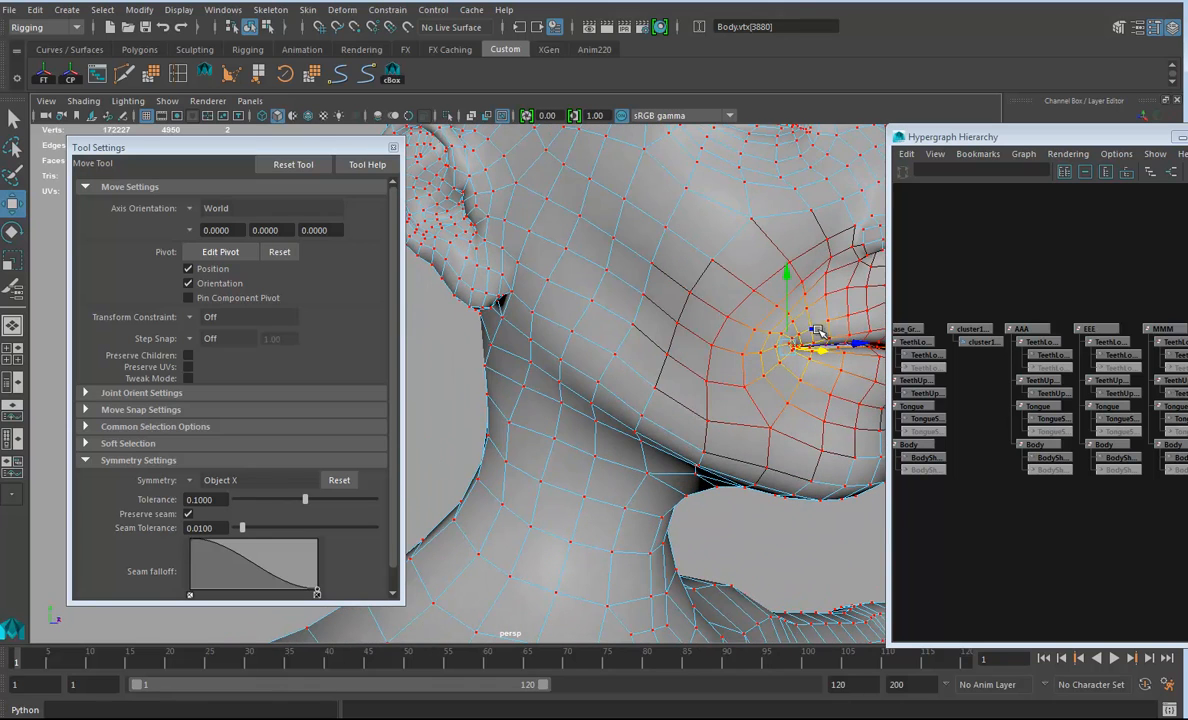
# Pull the soft-selected mouth-corner vertices outward and upward and rotate them to curl the corners into a smile
pyautogui.moveTo(781, 349); pyautogui.dragTo(748, 318)
pyautogui.press('e')
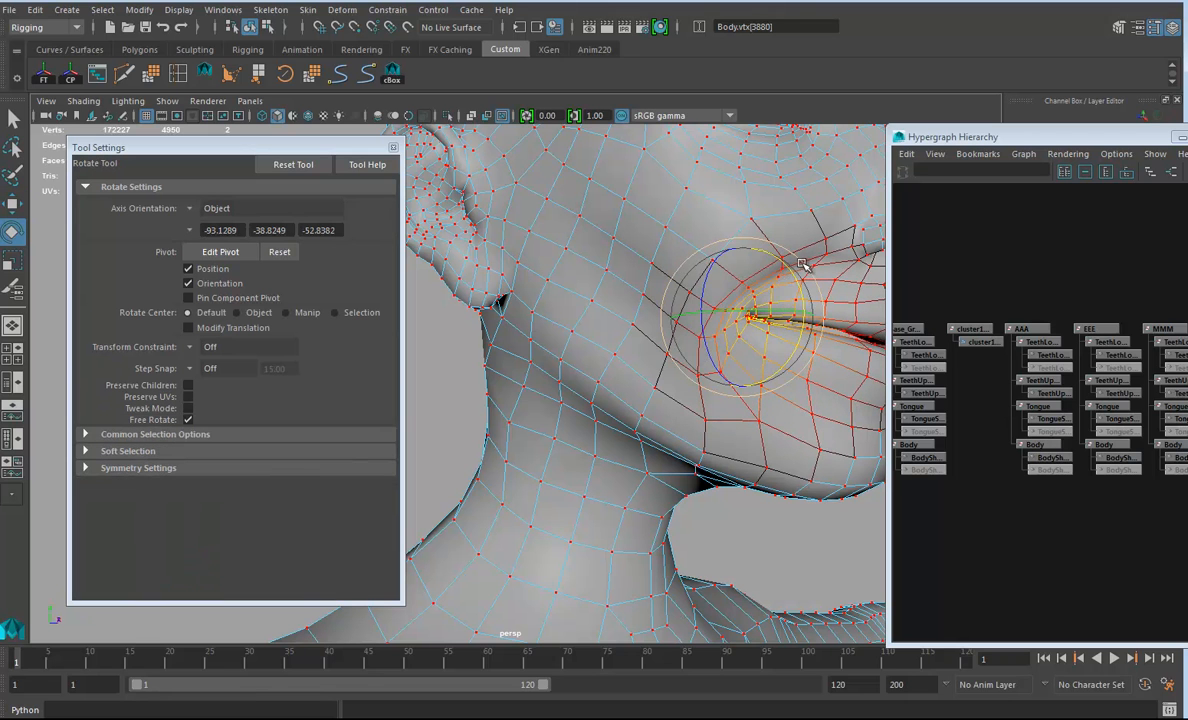
pyautogui.moveTo(806, 283); pyautogui.dragTo(700, 340)
pyautogui.keyDown('alt'); pyautogui.moveTo(700, 340); pyautogui.dragTo(691, 454, button='middle'); pyautogui.keyUp('alt')
pyautogui.scroll(4, 690, 446)
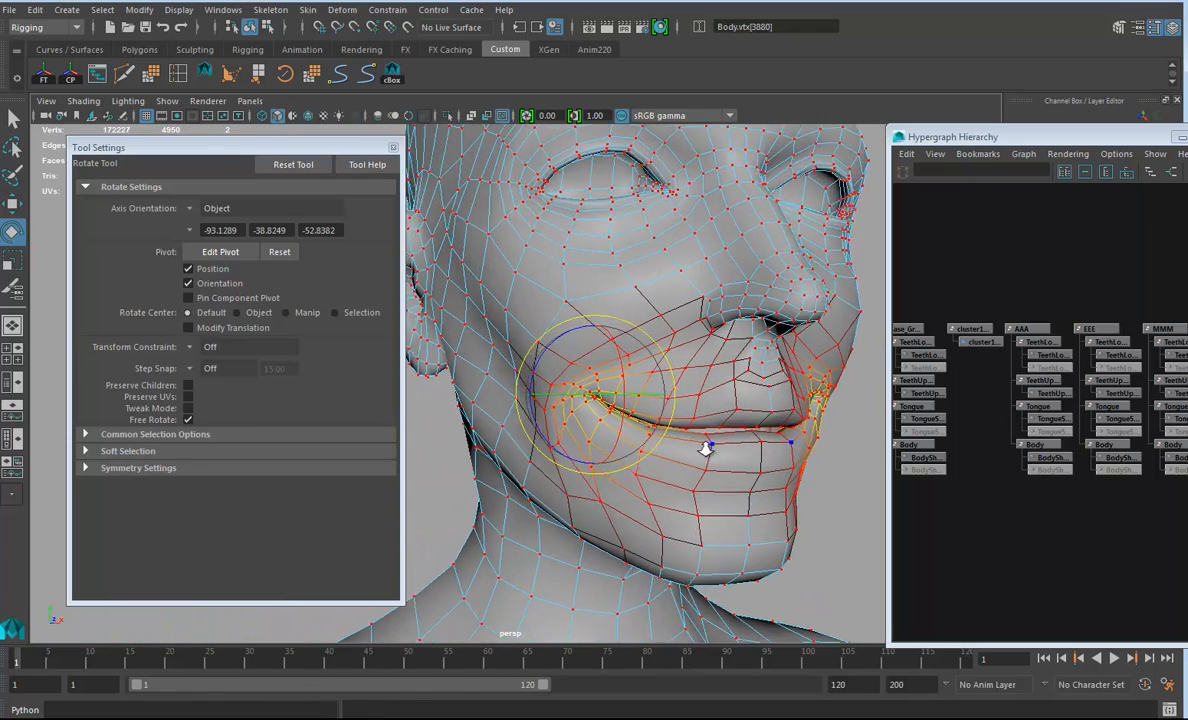
# Select a symmetric pair of lip vertices near the mouth corners and set the Soft Selection falloff mode to Surface
pyautogui.click(689, 428)
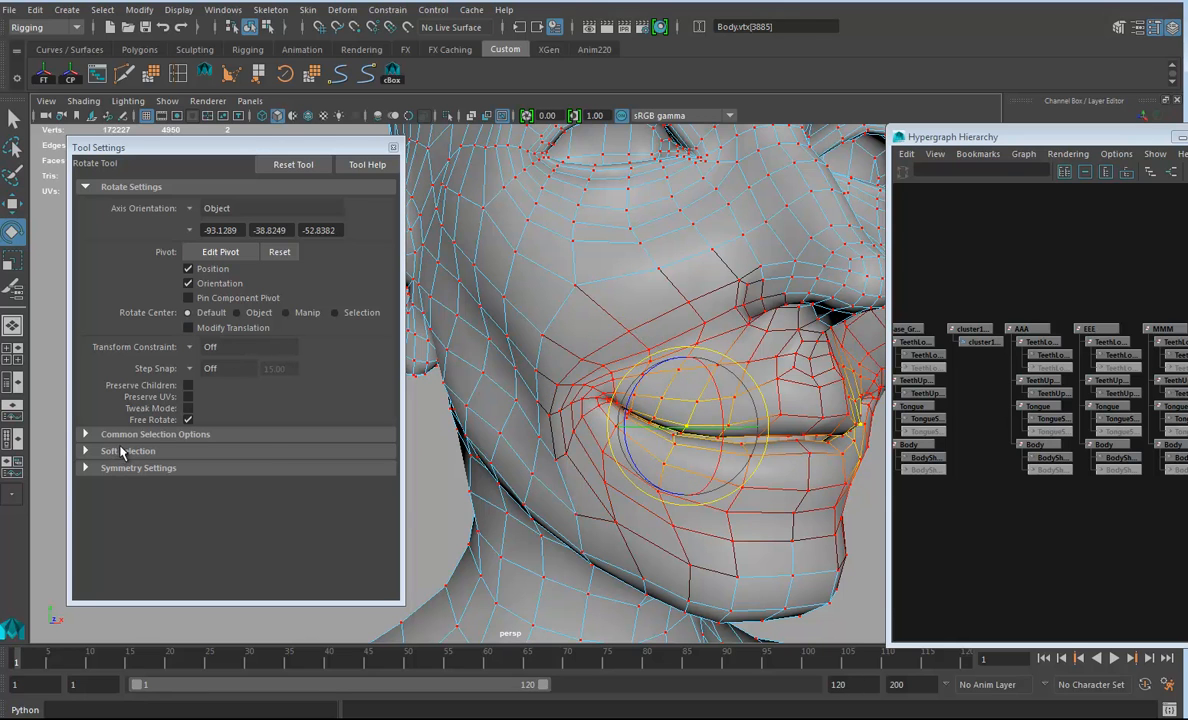
pyautogui.click(113, 452)
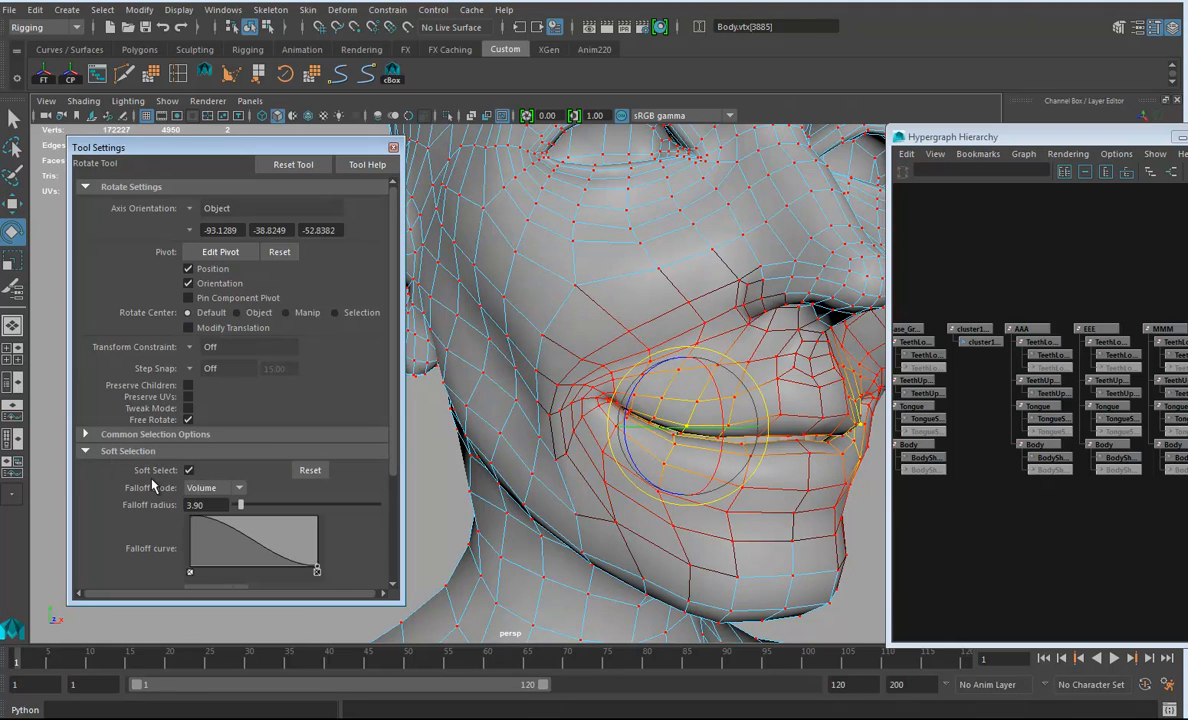
pyautogui.click(232, 489)
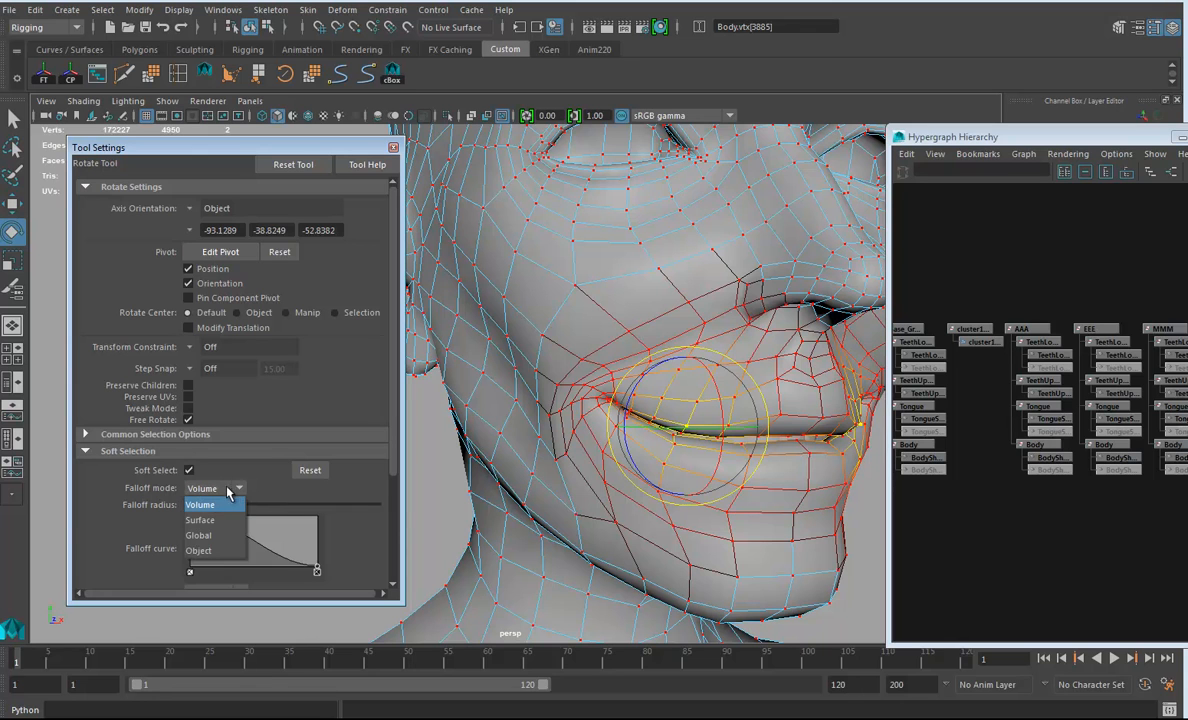
pyautogui.click(205, 521)
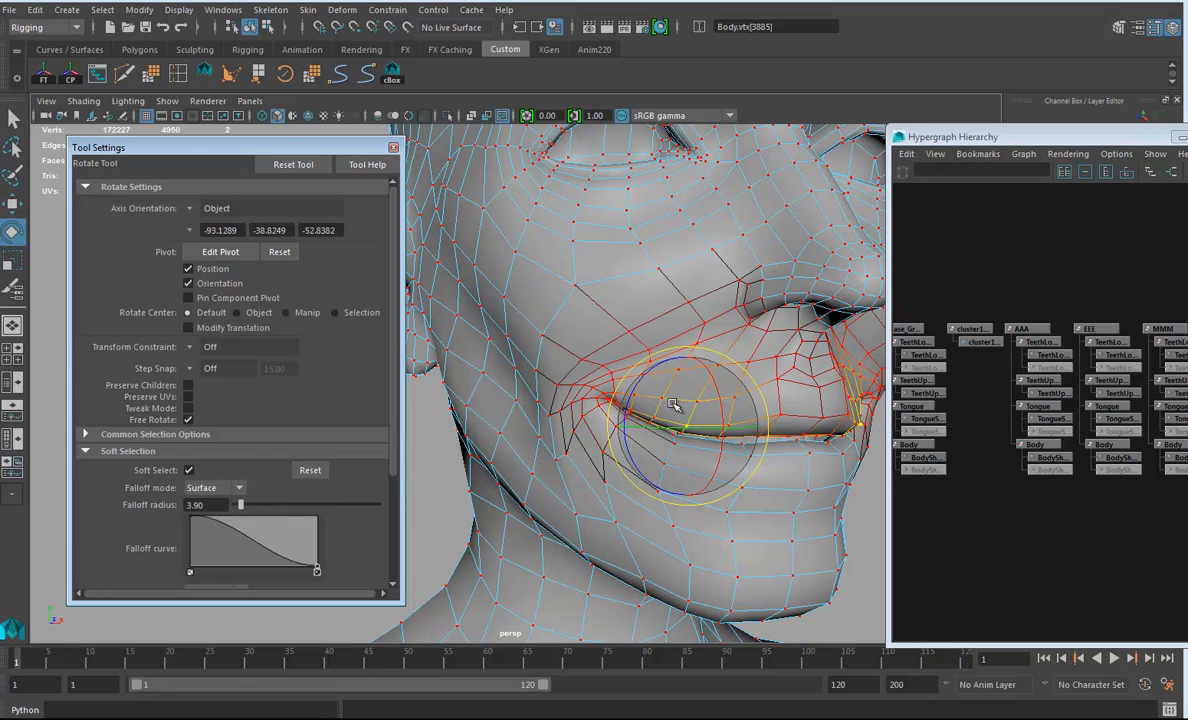
pyautogui.moveTo(688, 474); pyautogui.dragTo(645, 405)
pyautogui.hotkey('ctrl', 'z')
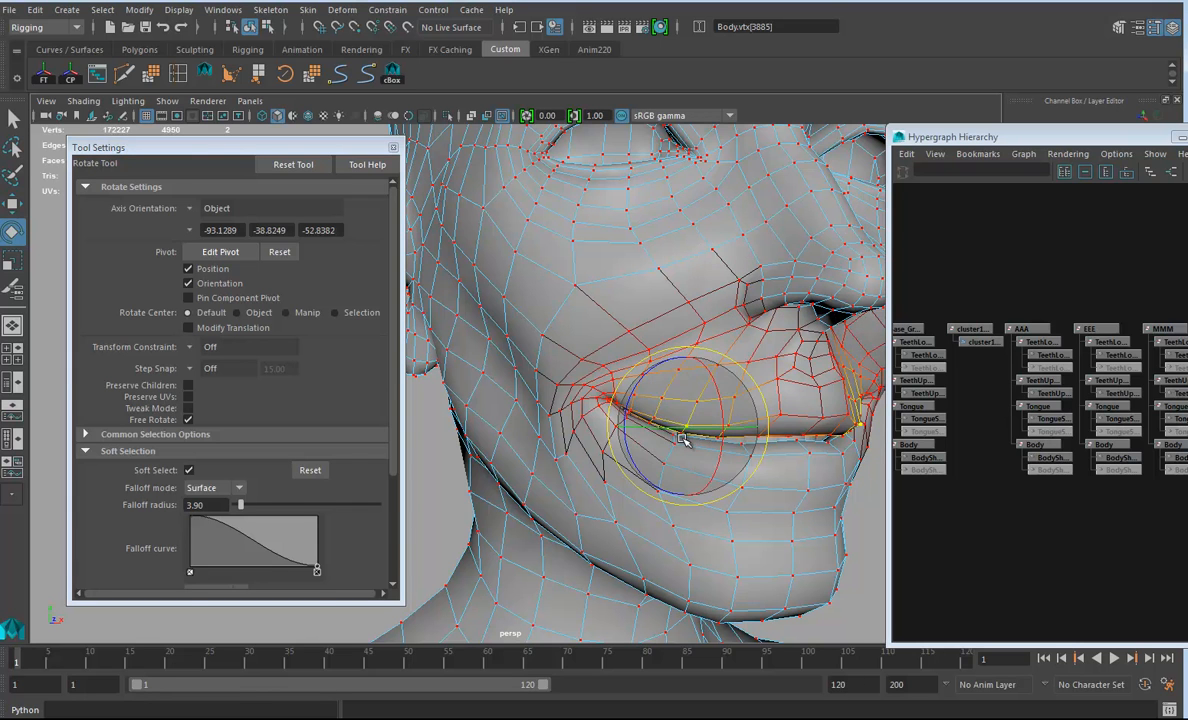
# Move individual soft-selected vertices of the upper and lower lips to part the lips and expose the teeth
pyautogui.press('w')
pyautogui.moveTo(687, 434); pyautogui.dragTo(765, 460)
pyautogui.click(676, 446)
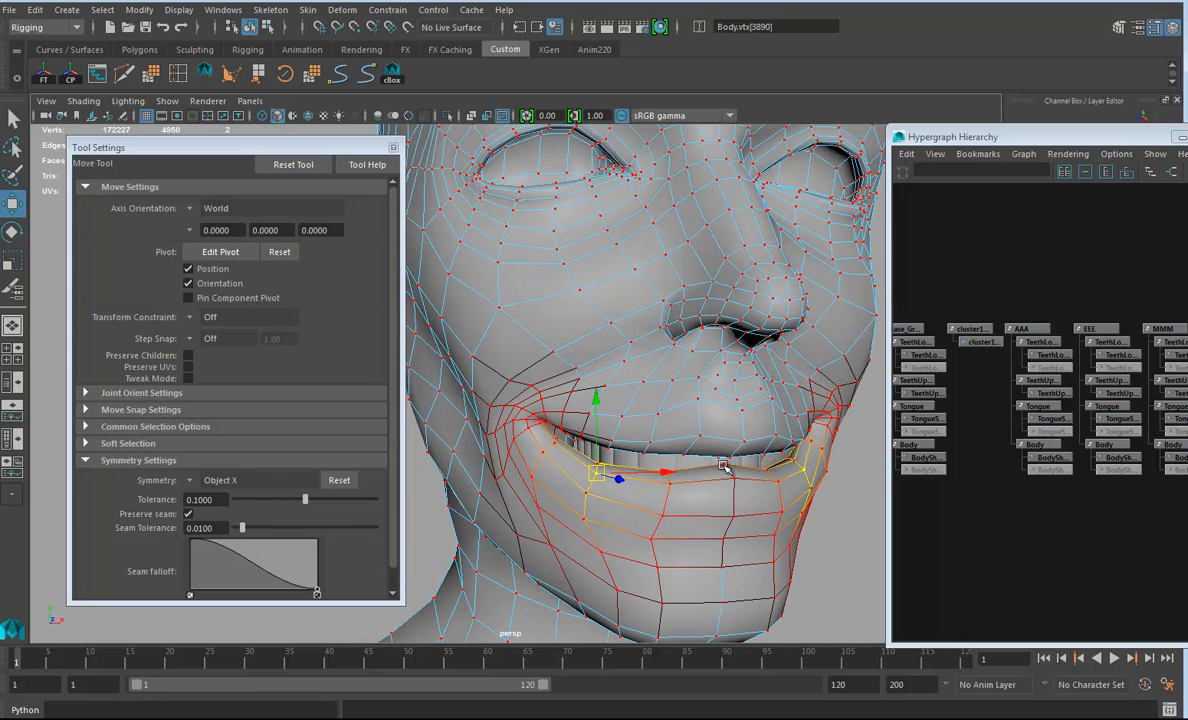
pyautogui.click(724, 467)
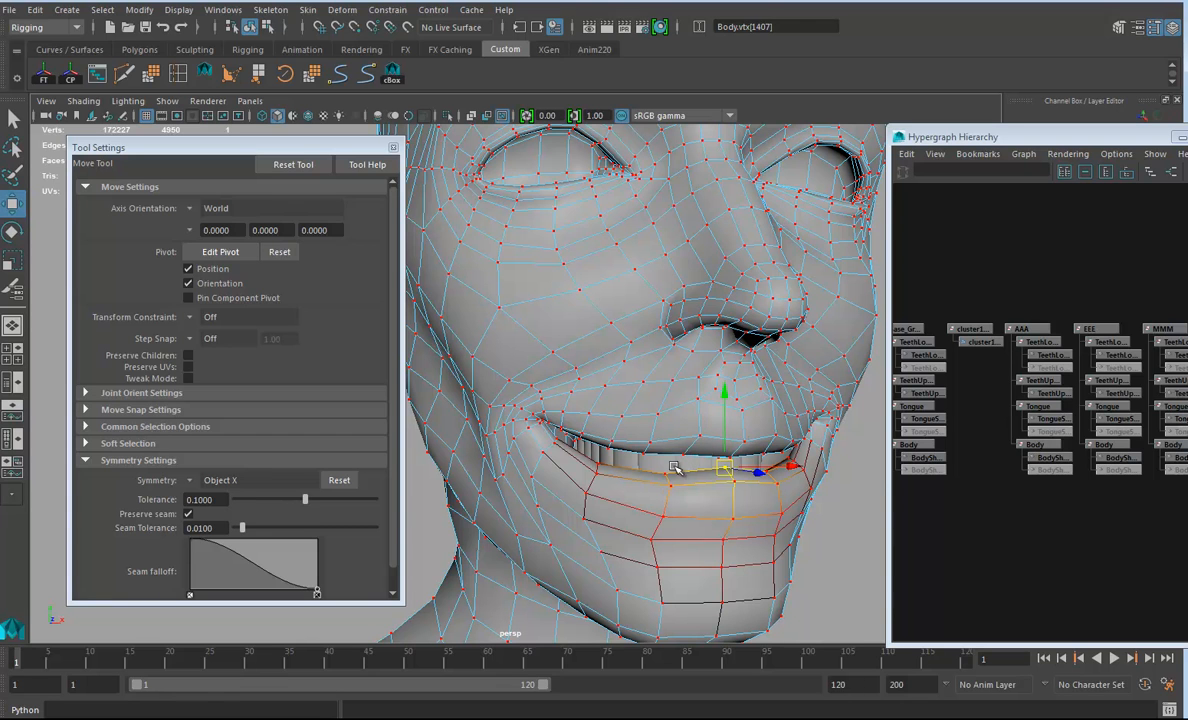
pyautogui.moveTo(722, 473)
pyautogui.mouseDown()
pyautogui.moveTo(721, 495)
pyautogui.moveTo(716, 461)
pyautogui.mouseUp()
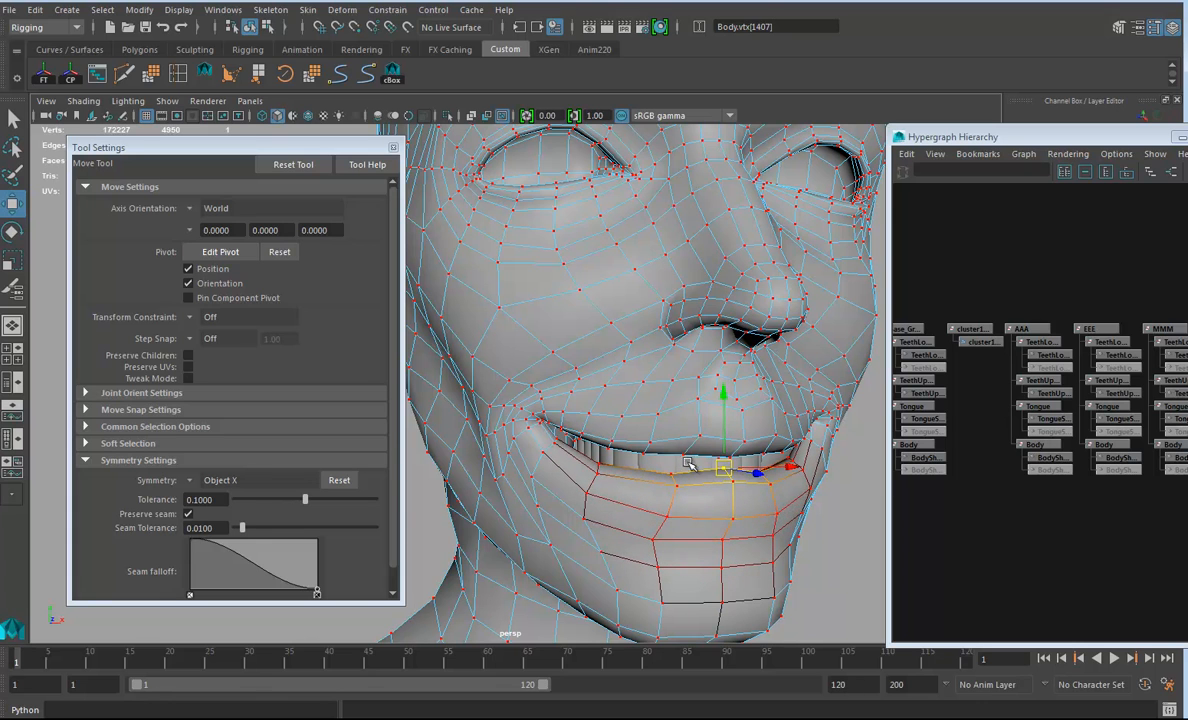
pyautogui.click(701, 439)
pyautogui.moveTo(702, 438); pyautogui.dragTo(700, 413)
# Select the mouth-corner vertices and shift them upward and sideways to refine the ends of the smile
pyautogui.click(541, 419)
pyautogui.moveTo(541, 420); pyautogui.dragTo(528, 408)
pyautogui.moveTo(600, 430)
pyautogui.keyDown('alt'); pyautogui.mouseDown()
pyautogui.moveTo(630, 442)
pyautogui.moveTo(606, 449)
pyautogui.mouseUp(); pyautogui.keyUp('alt')
pyautogui.moveTo(578, 368); pyautogui.dragTo(612, 371)
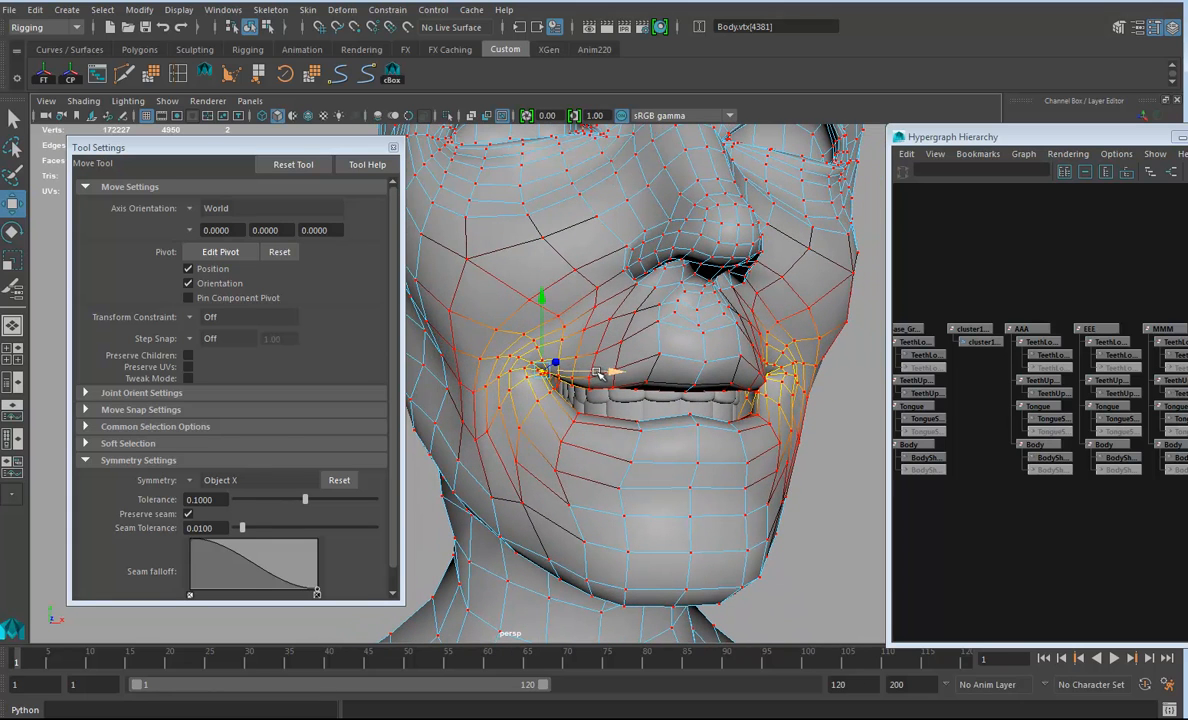
pyautogui.press('e')
pyautogui.keyDown('alt'); pyautogui.moveTo(617, 398); pyautogui.dragTo(672, 452); pyautogui.keyUp('alt')
pyautogui.press('w')
pyautogui.press('e')
pyautogui.keyDown('alt'); pyautogui.moveTo(645, 393); pyautogui.dragTo(675, 393); pyautogui.keyUp('alt')
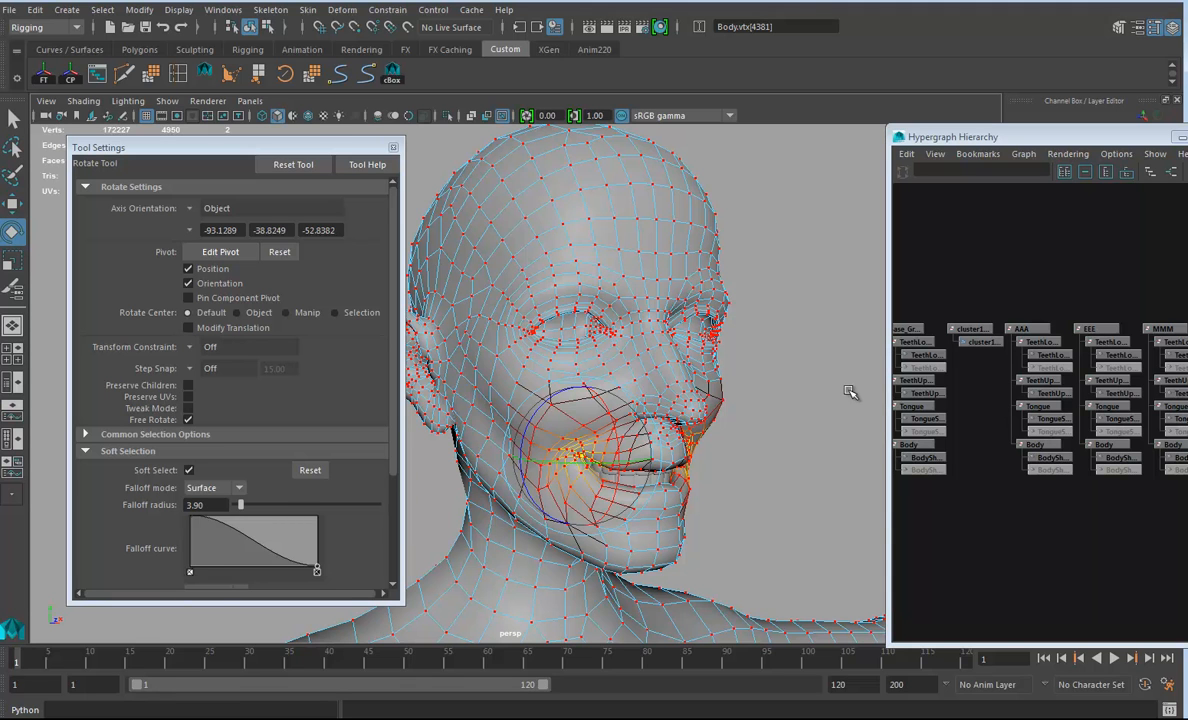
pyautogui.keyDown('alt'); pyautogui.moveTo(769, 420); pyautogui.dragTo(670, 370); pyautogui.keyUp('alt')
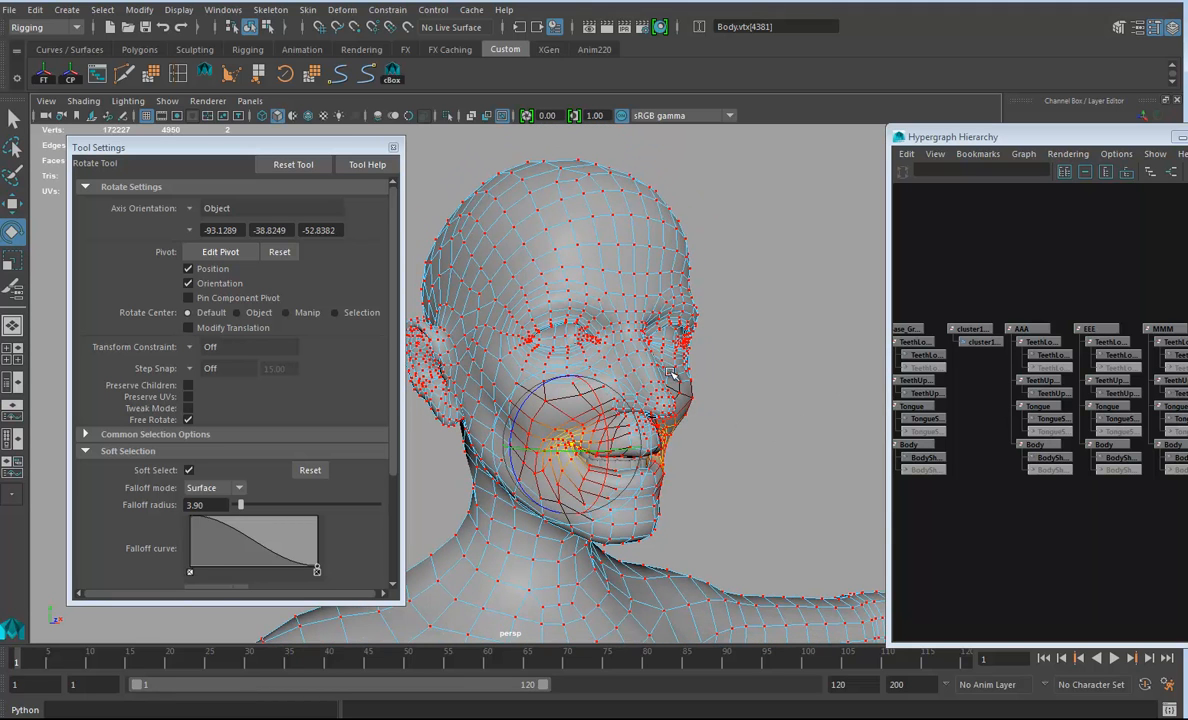
# Duplicate the finished Smile group and move the copy along X to about -179.9, beside the original
pyautogui.keyDown('alt'); pyautogui.moveTo(930, 378); pyautogui.dragTo(838, 386, button='middle'); pyautogui.keyUp('alt')
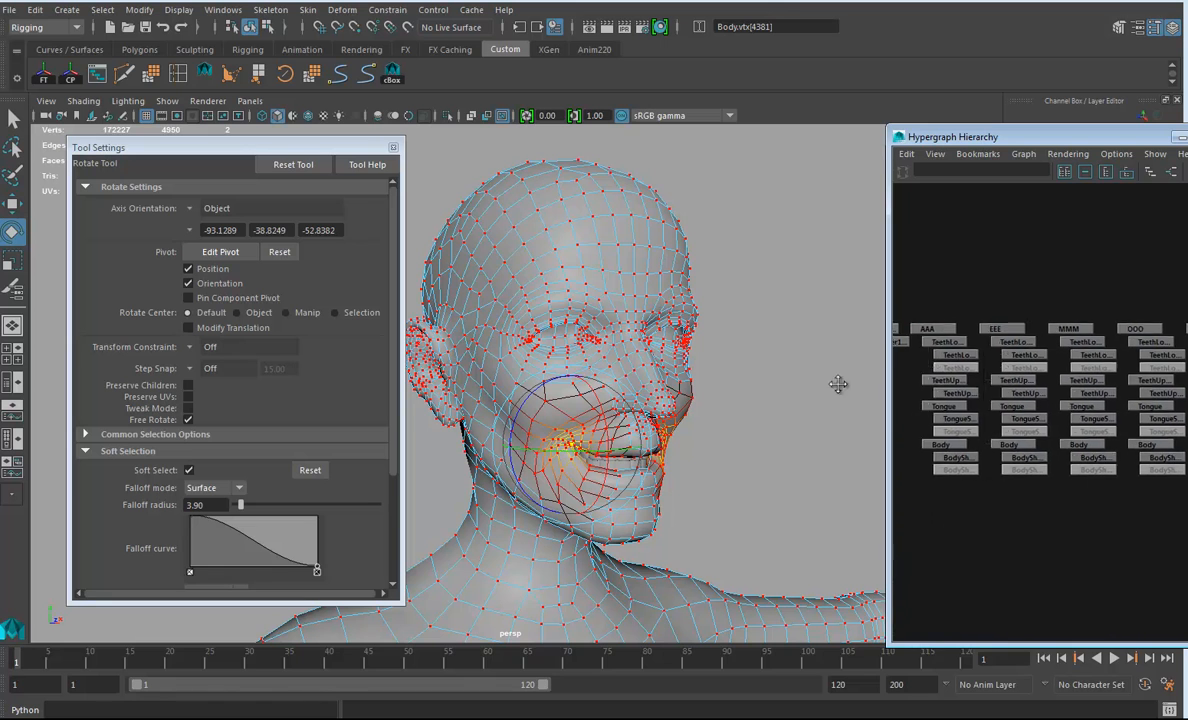
pyautogui.keyDown('alt'); pyautogui.moveTo(1120, 384); pyautogui.dragTo(975, 383, button='middle'); pyautogui.keyUp('alt')
pyautogui.click(1094, 328)
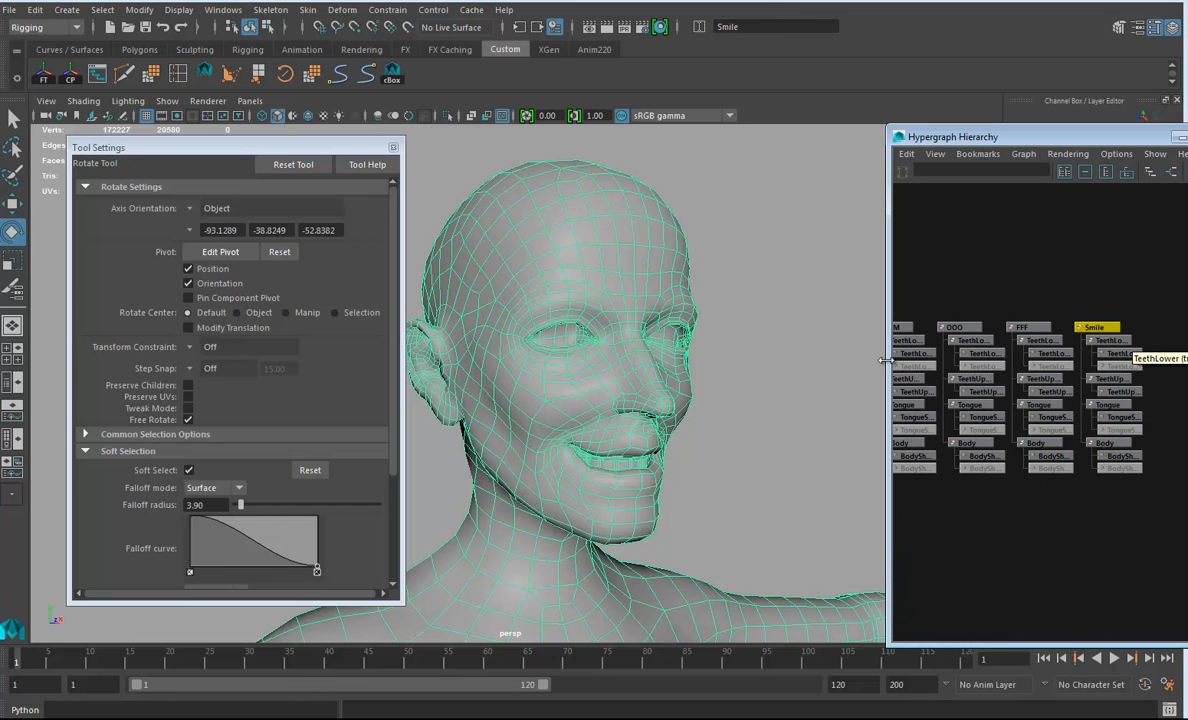
pyautogui.hotkey('ctrl', 'd')
pyautogui.press('w')
pyautogui.scroll(-5, 530, 350)
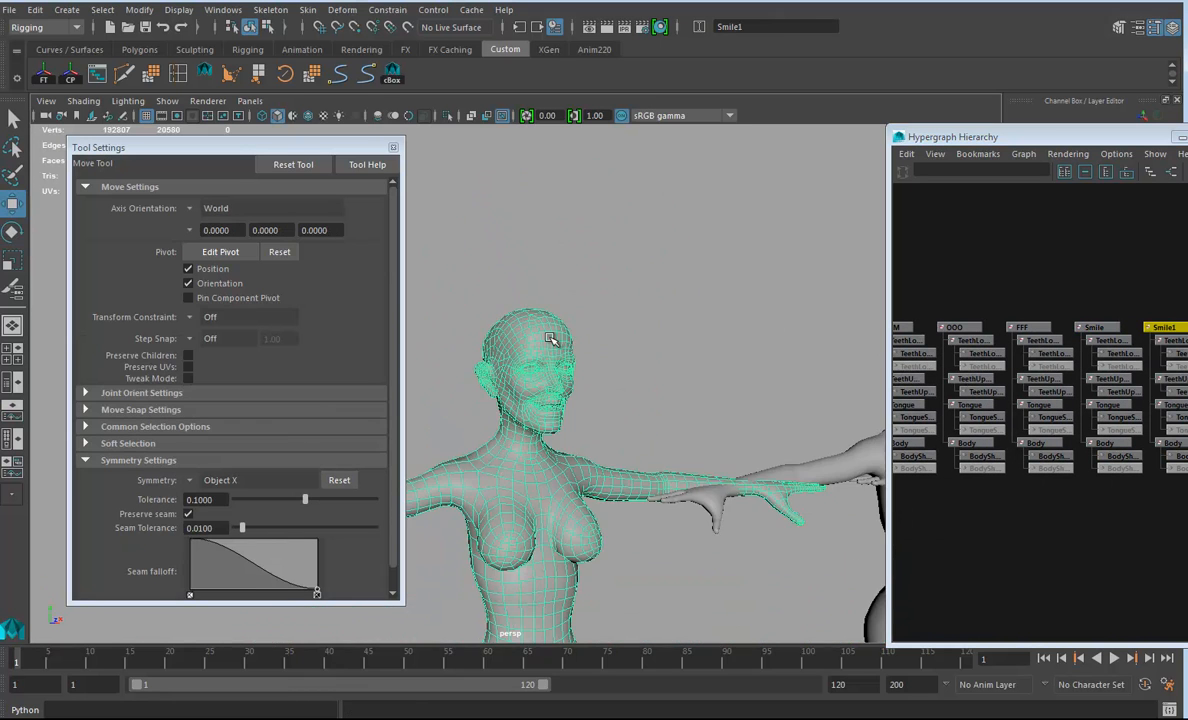
pyautogui.scroll(-2, 706, 453)
pyautogui.keyDown('alt'); pyautogui.moveTo(706, 453); pyautogui.dragTo(615, 316, button='middle'); pyautogui.keyUp('alt')
pyautogui.keyDown('alt'); pyautogui.moveTo(615, 316); pyautogui.dragTo(622, 362); pyautogui.keyUp('alt')
pyautogui.moveTo(655, 491); pyautogui.dragTo(541, 497)
pyautogui.keyDown('alt'); pyautogui.moveTo(779, 325); pyautogui.dragTo(774, 362, button='middle'); pyautogui.keyUp('alt')
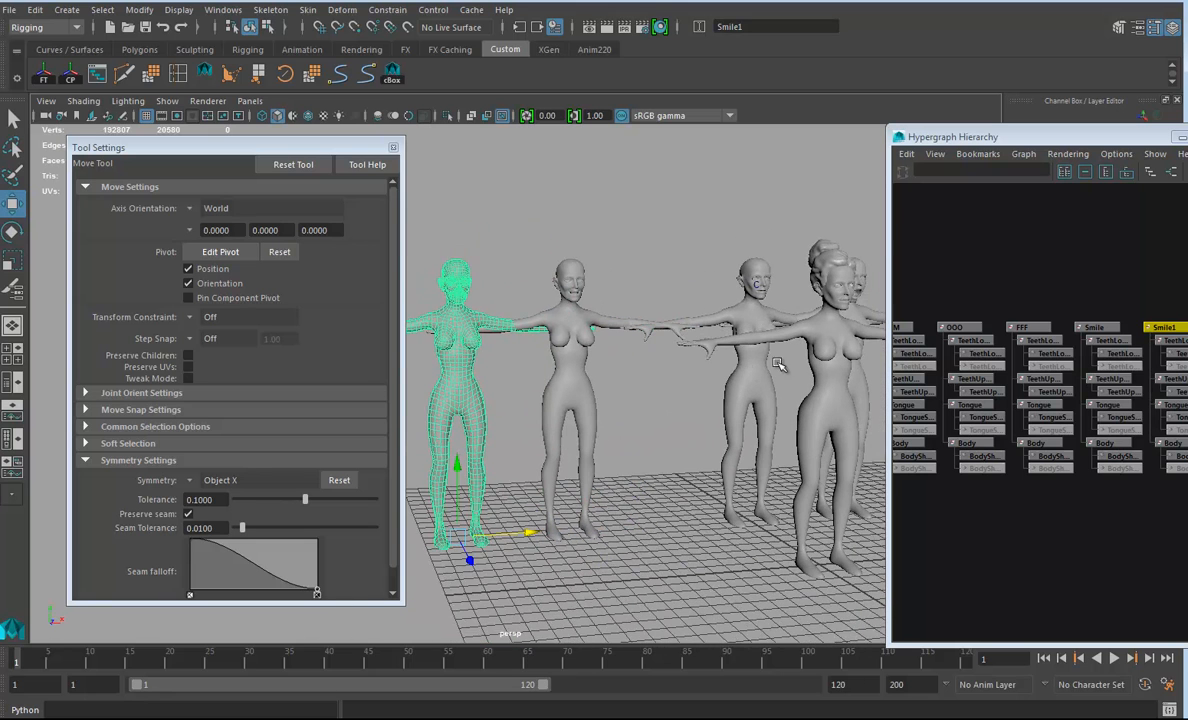
pyautogui.scroll(2, 1172, 290)
# Uncover the Channel Box by moving the Hypergraph window and rename the duplicated smile group SmileR
pyautogui.moveTo(1103, 144); pyautogui.dragTo(689, 141)
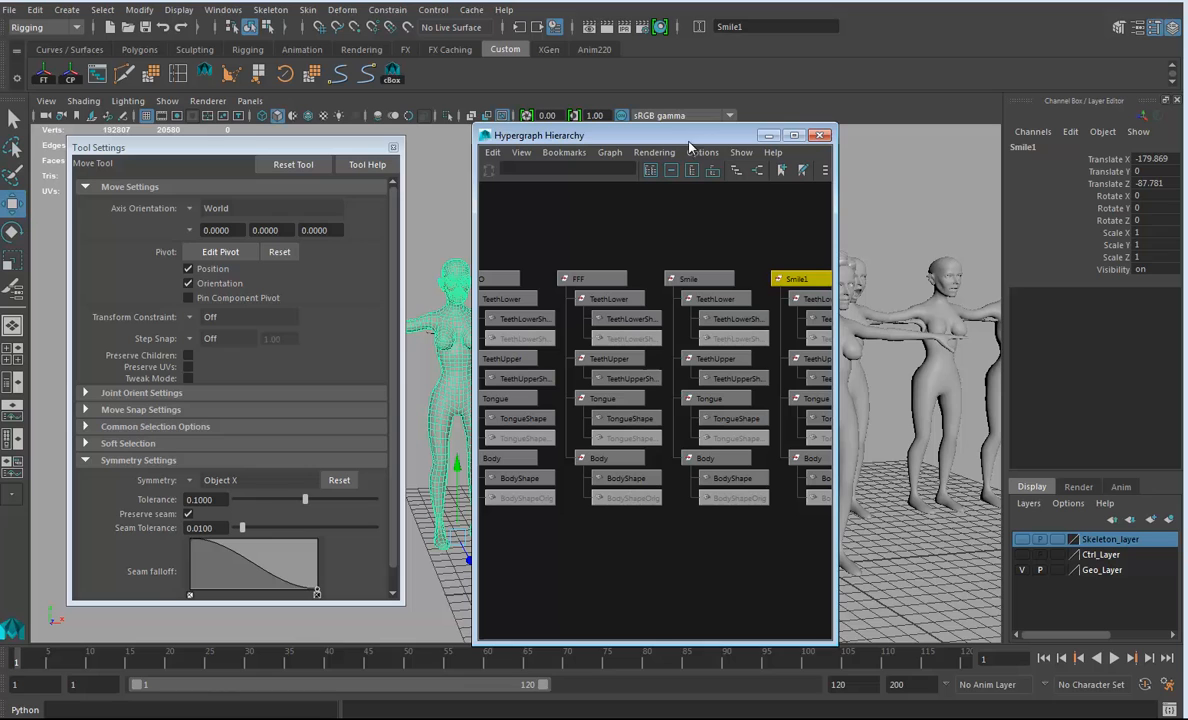
pyautogui.click(1040, 147)
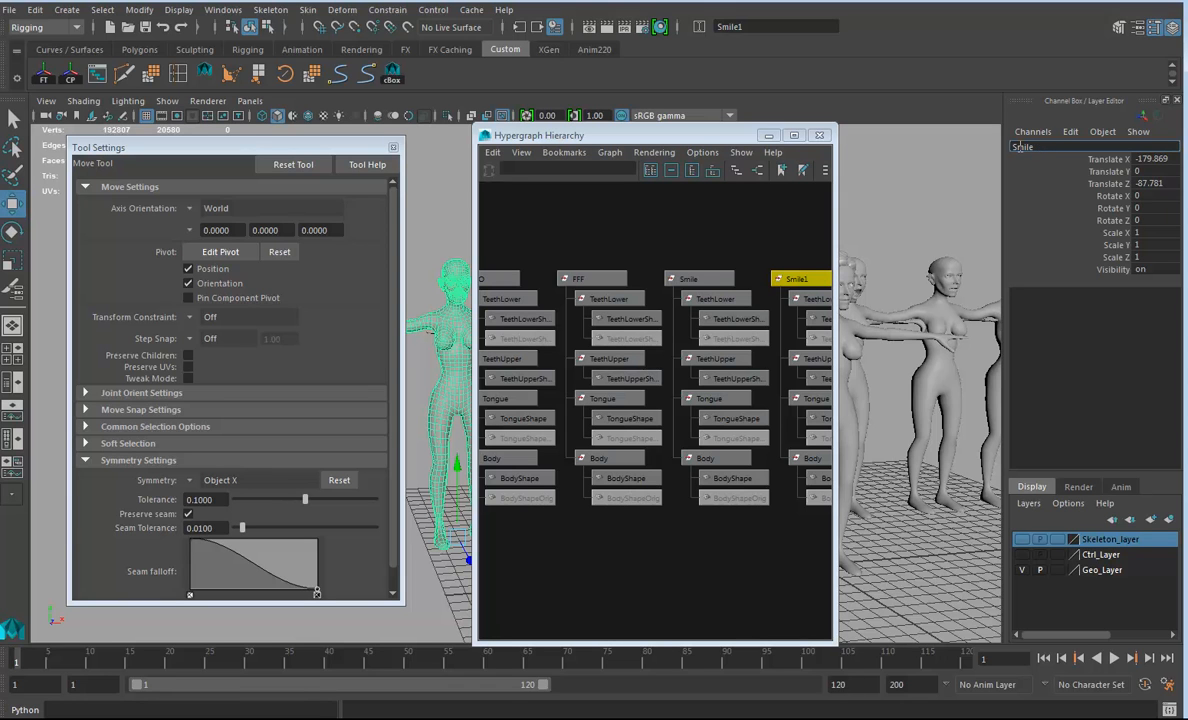
pyautogui.write('R')
pyautogui.press('Return')
# Select the original Smile group and rename it SmileL
pyautogui.click(713, 282)
pyautogui.doubleClick(1040, 148)
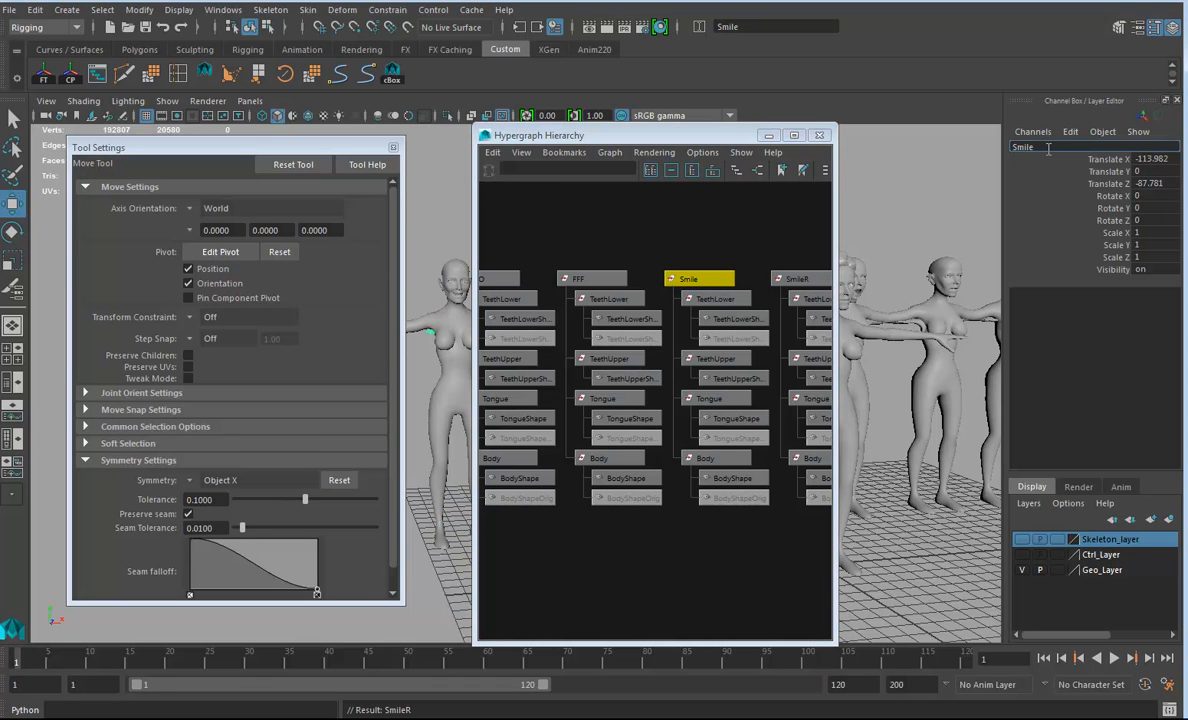
pyautogui.write('L')
pyautogui.press('Return')
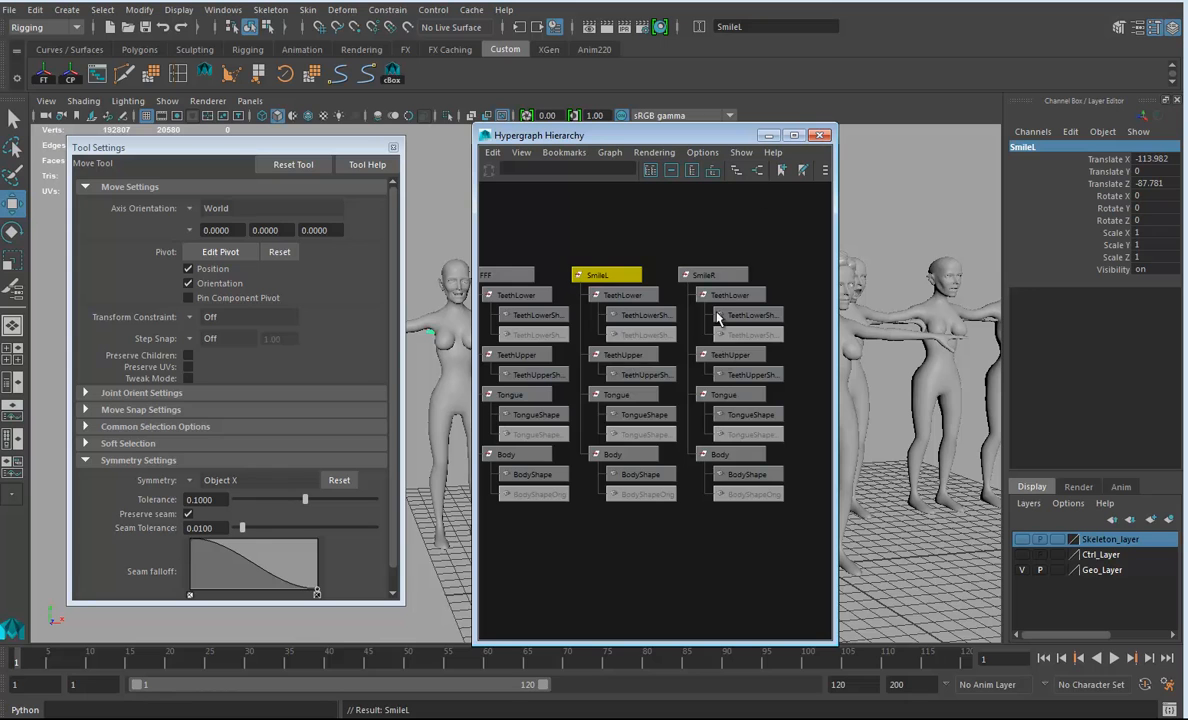
# Select the target groups AAA, EEE, MMM, OOO, FFF, SmileL and SmileR together in the Hypergraph
pyautogui.keyDown('alt'); pyautogui.moveTo(717, 352); pyautogui.dragTo(589, 353, button='right'); pyautogui.keyUp('alt')
pyautogui.keyDown('alt'); pyautogui.moveTo(589, 353); pyautogui.dragTo(699, 313, button='middle'); pyautogui.keyUp('alt')
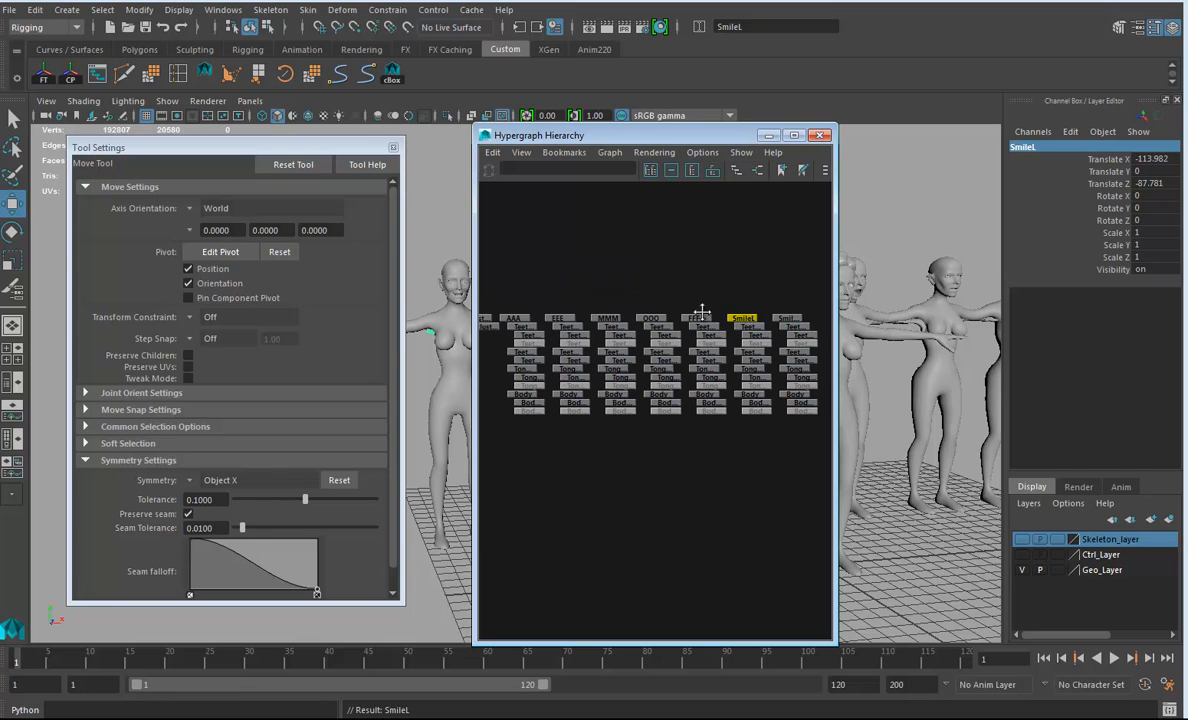
pyautogui.click(513, 318)
pyautogui.keyDown('shift'); pyautogui.click(558, 318); pyautogui.keyUp('shift')
pyautogui.keyDown('shift'); pyautogui.click(606, 318); pyautogui.keyUp('shift')
pyautogui.keyDown('shift'); pyautogui.click(651, 318); pyautogui.keyUp('shift')
pyautogui.keyDown('shift'); pyautogui.click(695, 318); pyautogui.keyUp('shift')
pyautogui.keyDown('shift'); pyautogui.click(743, 318); pyautogui.keyUp('shift')
pyautogui.keyDown('shift'); pyautogui.click(787, 319); pyautogui.keyUp('shift')
# Add Base_Grp from the character's geometry hierarchy to the selection last, as the base for the targets
pyautogui.keyDown('alt'); pyautogui.moveTo(513, 336); pyautogui.dragTo(690, 324, button='middle'); pyautogui.keyUp('alt')
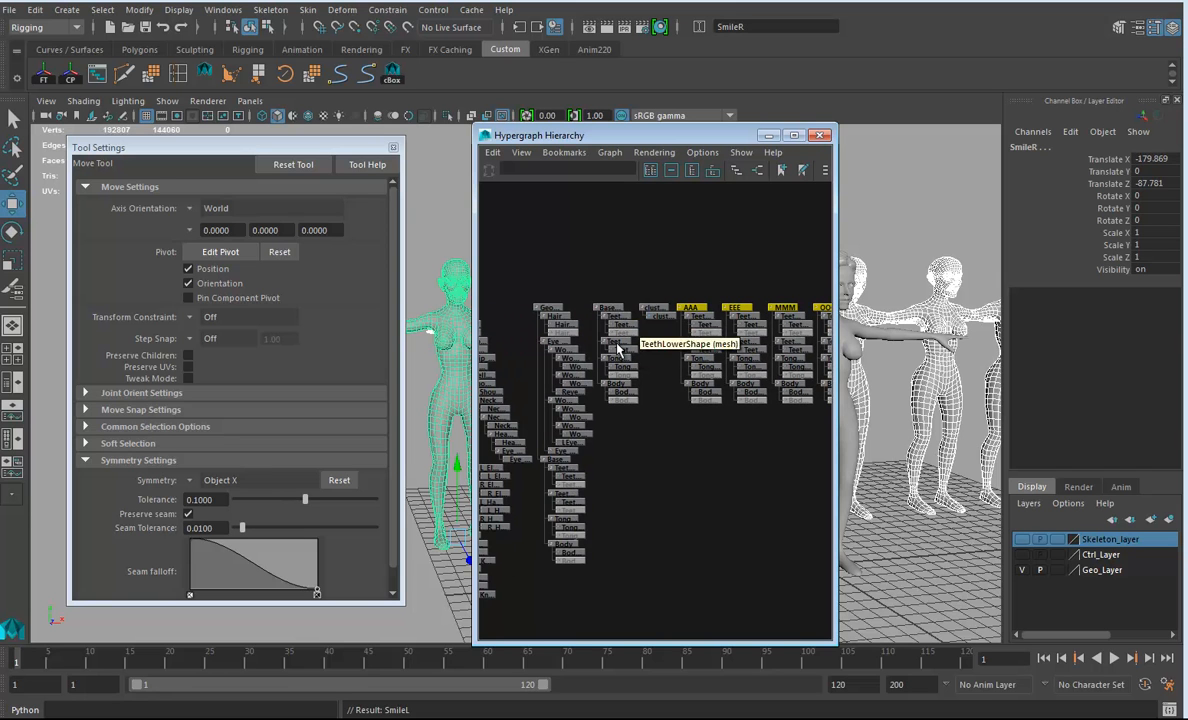
pyautogui.keyDown('alt'); pyautogui.moveTo(621, 364); pyautogui.dragTo(663, 373, button='middle'); pyautogui.keyUp('alt')
pyautogui.keyDown('alt'); pyautogui.moveTo(663, 373); pyautogui.dragTo(701, 402, button='right'); pyautogui.keyUp('alt')
pyautogui.moveTo(614, 135); pyautogui.dragTo(772, 127)
pyautogui.keyDown('alt'); pyautogui.moveTo(768, 400); pyautogui.dragTo(815, 367, button='middle'); pyautogui.keyUp('alt')
pyautogui.keyDown('alt'); pyautogui.moveTo(897, 461); pyautogui.dragTo(857, 464, button='right'); pyautogui.keyUp('alt')
pyautogui.keyDown('alt'); pyautogui.moveTo(857, 464); pyautogui.dragTo(872, 379, button='middle'); pyautogui.keyUp('alt')
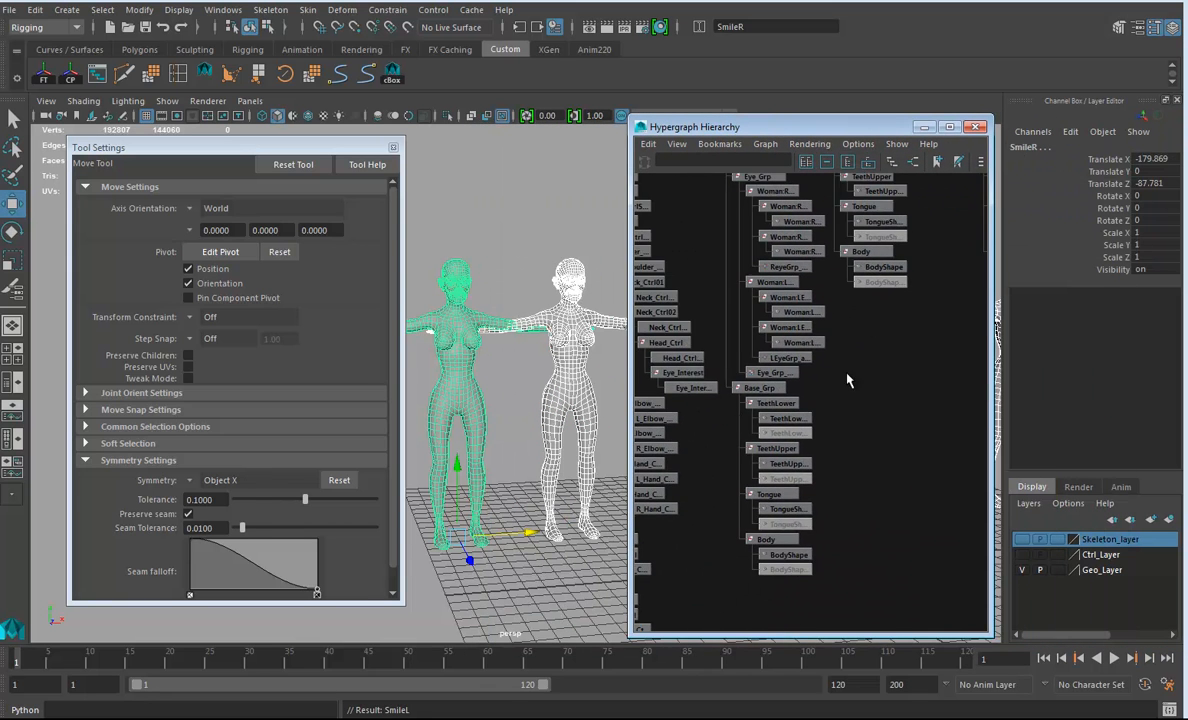
pyautogui.click(763, 389)
pyautogui.moveTo(752, 127); pyautogui.dragTo(946, 125)
pyautogui.keyDown('alt'); pyautogui.moveTo(693, 455); pyautogui.dragTo(571, 410); pyautogui.keyUp('alt')
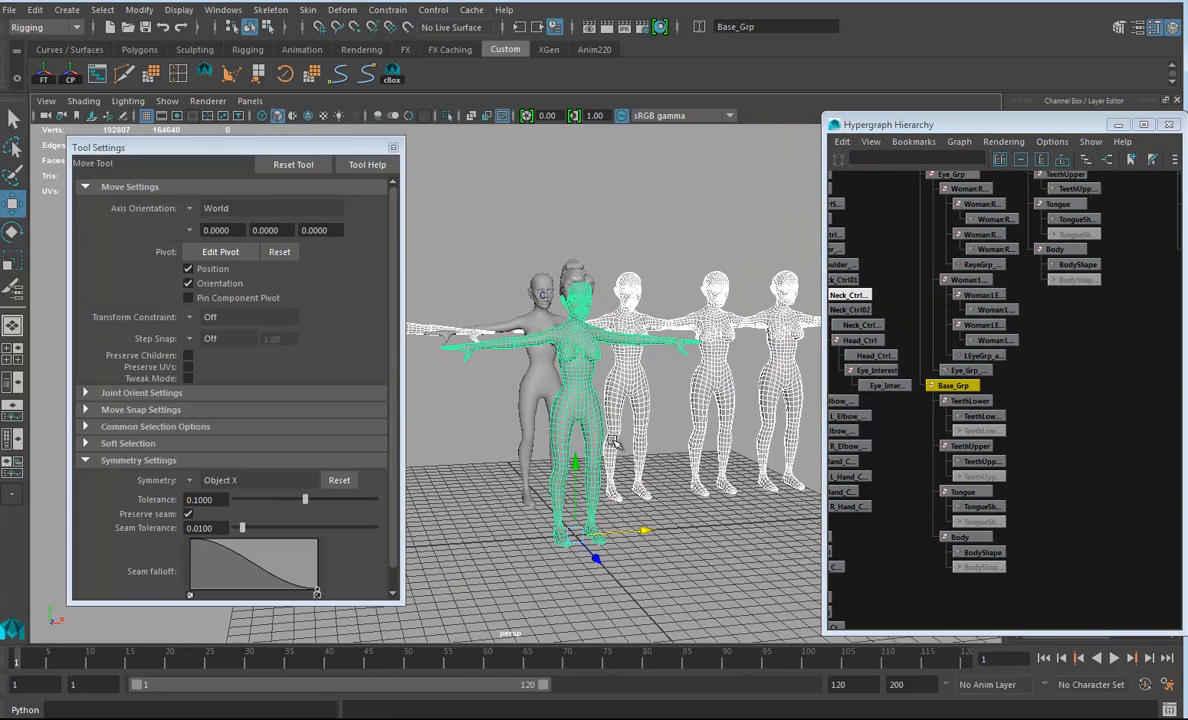
# Reset the Blend Shape options to their defaults and create the blend shape deformer on the selected groups
pyautogui.click(224, 10)
pyautogui.moveTo(255, 12)
pyautogui.moveTo(344, 13)
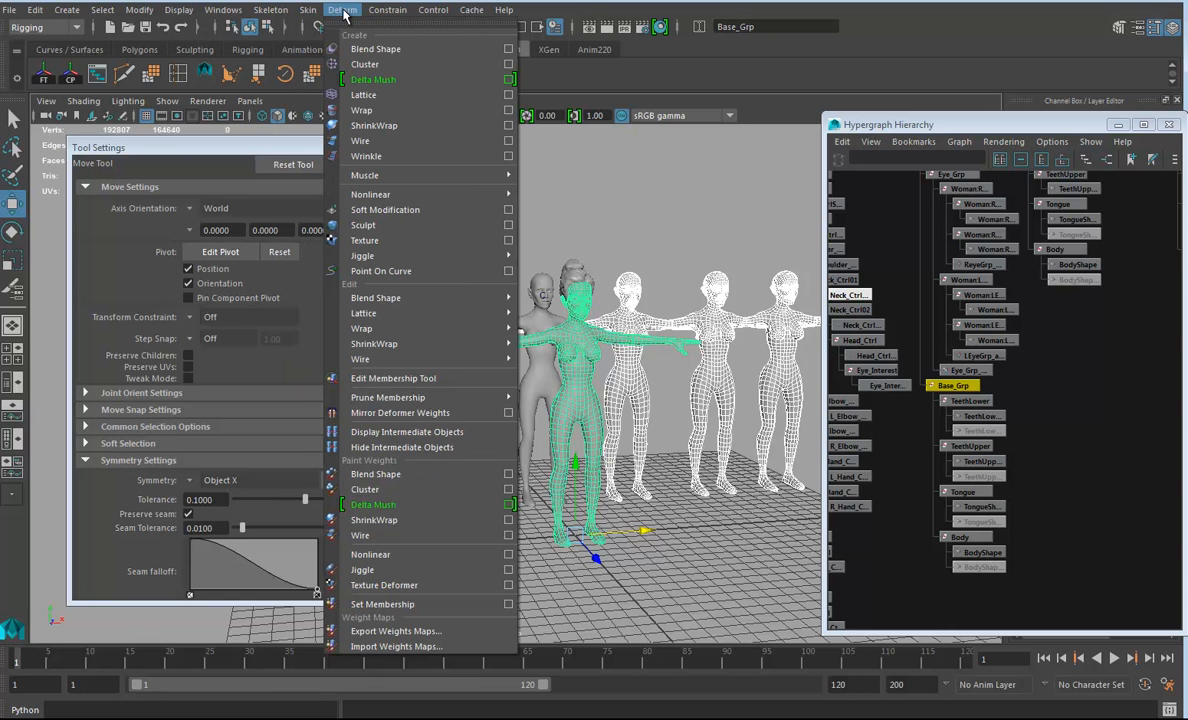
pyautogui.click(507, 49)
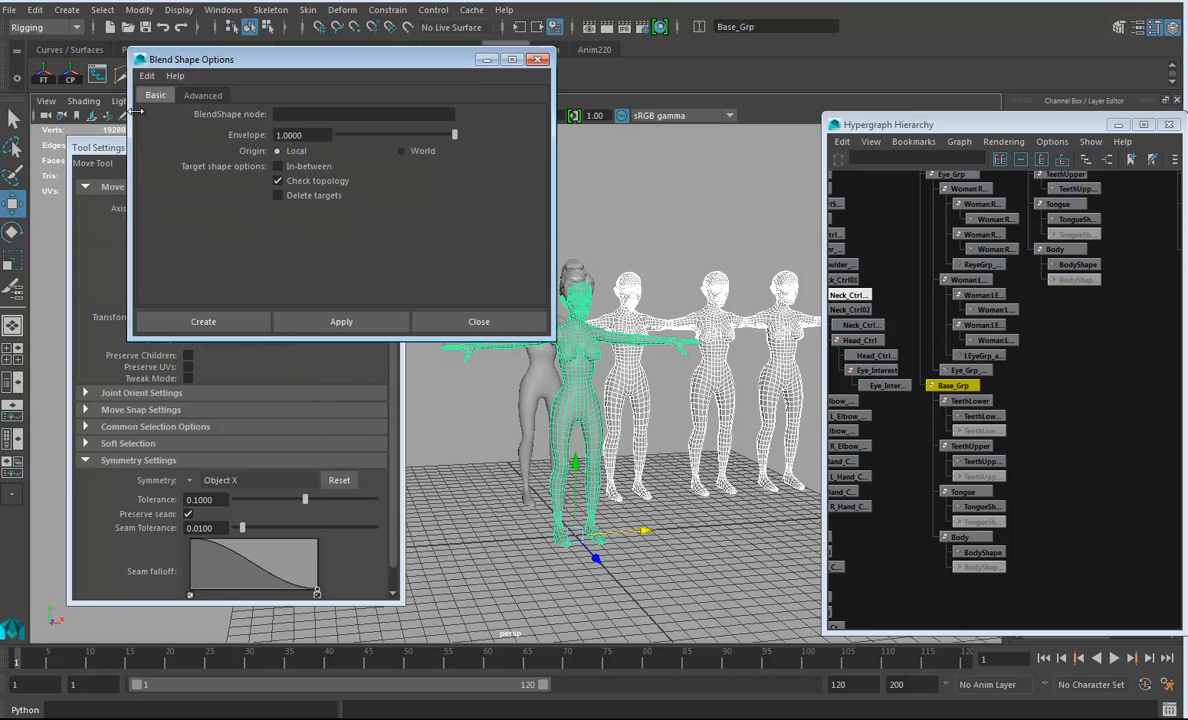
pyautogui.click(147, 76)
pyautogui.click(168, 106)
pyautogui.click(188, 324)
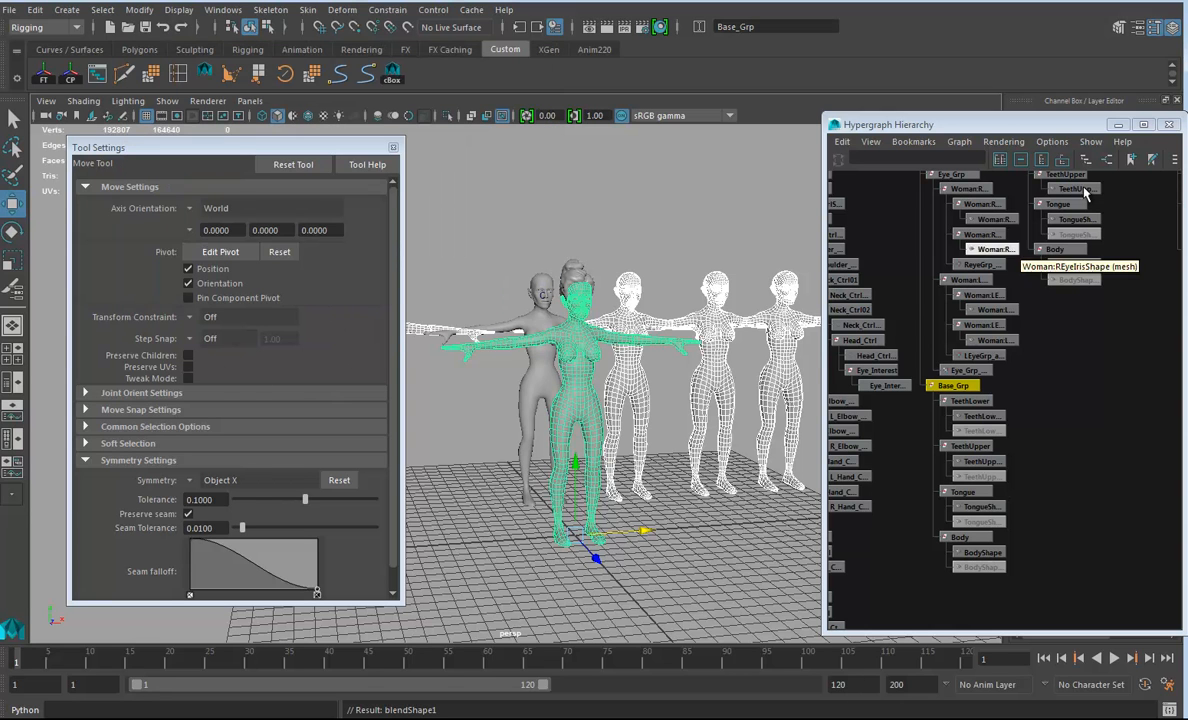
# Close the Hypergraph and Tool Settings windows and clear the selection in the viewport
pyautogui.click(1170, 125)
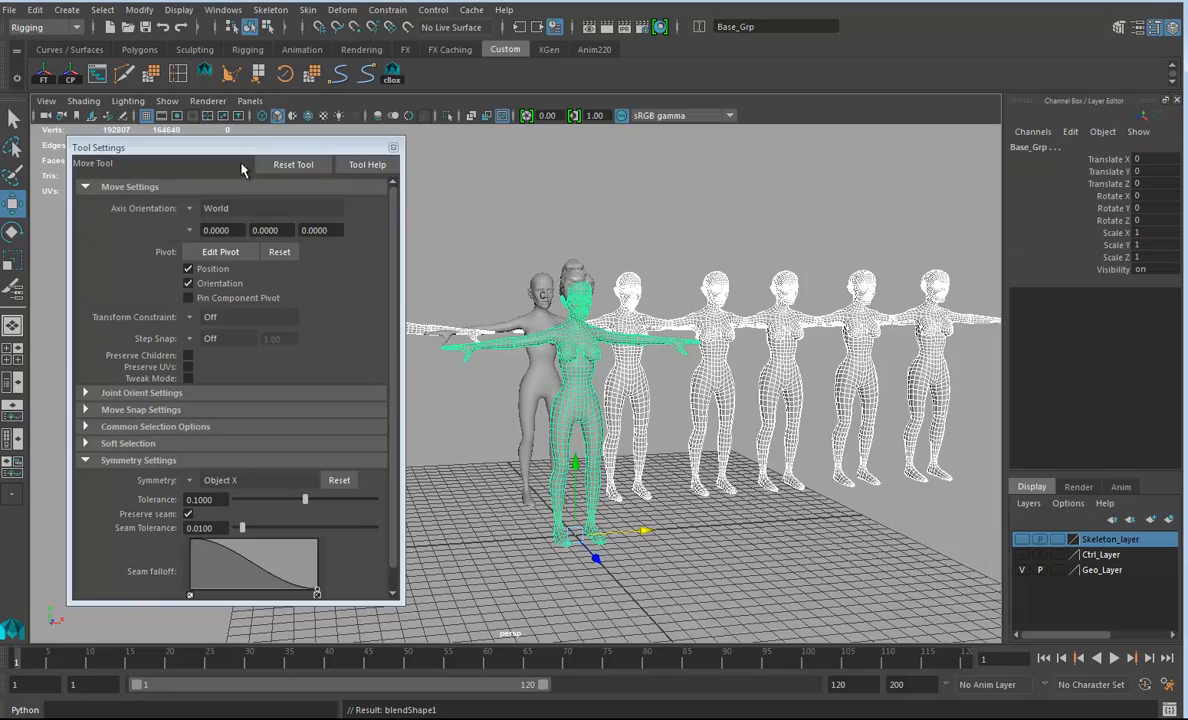
pyautogui.click(394, 148)
pyautogui.keyDown('alt'); pyautogui.moveTo(540, 288); pyautogui.dragTo(402, 298, button='middle'); pyautogui.keyUp('alt')
pyautogui.click(489, 236)
pyautogui.keyDown('alt'); pyautogui.moveTo(401, 298); pyautogui.dragTo(561, 343, button='right'); pyautogui.keyUp('alt')
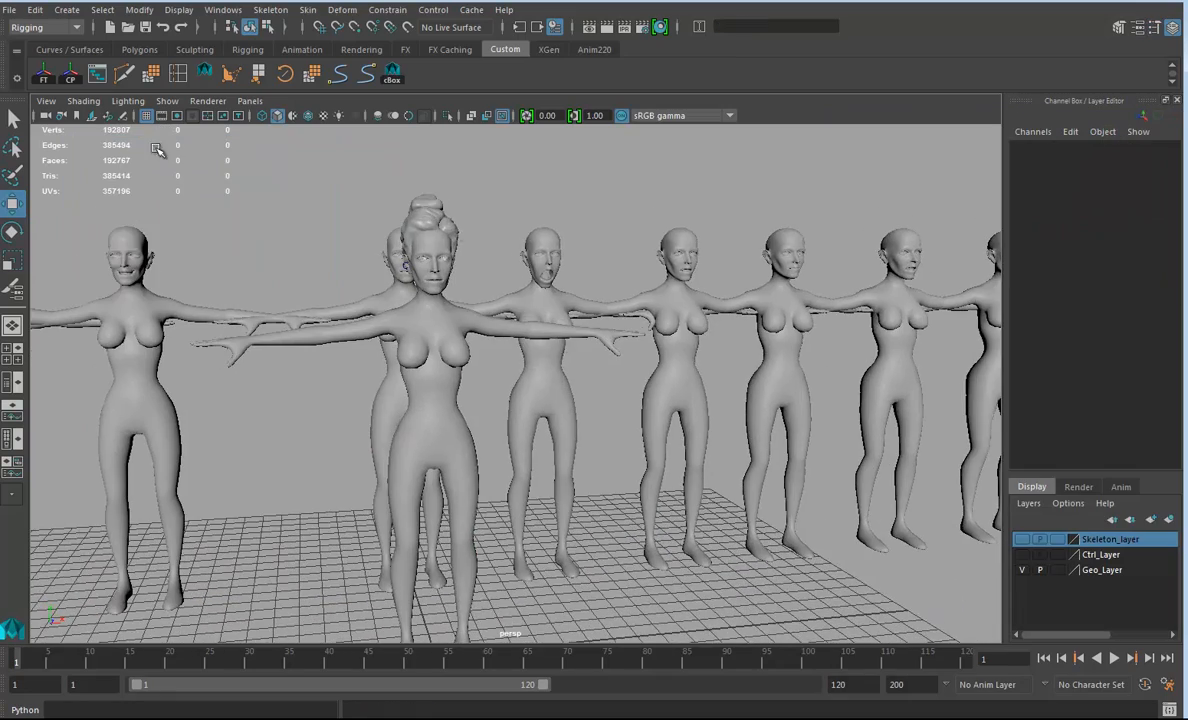
# Open the Blend Shape editor and enlarge its window to show all seven target sliders
pyautogui.click(223, 10)
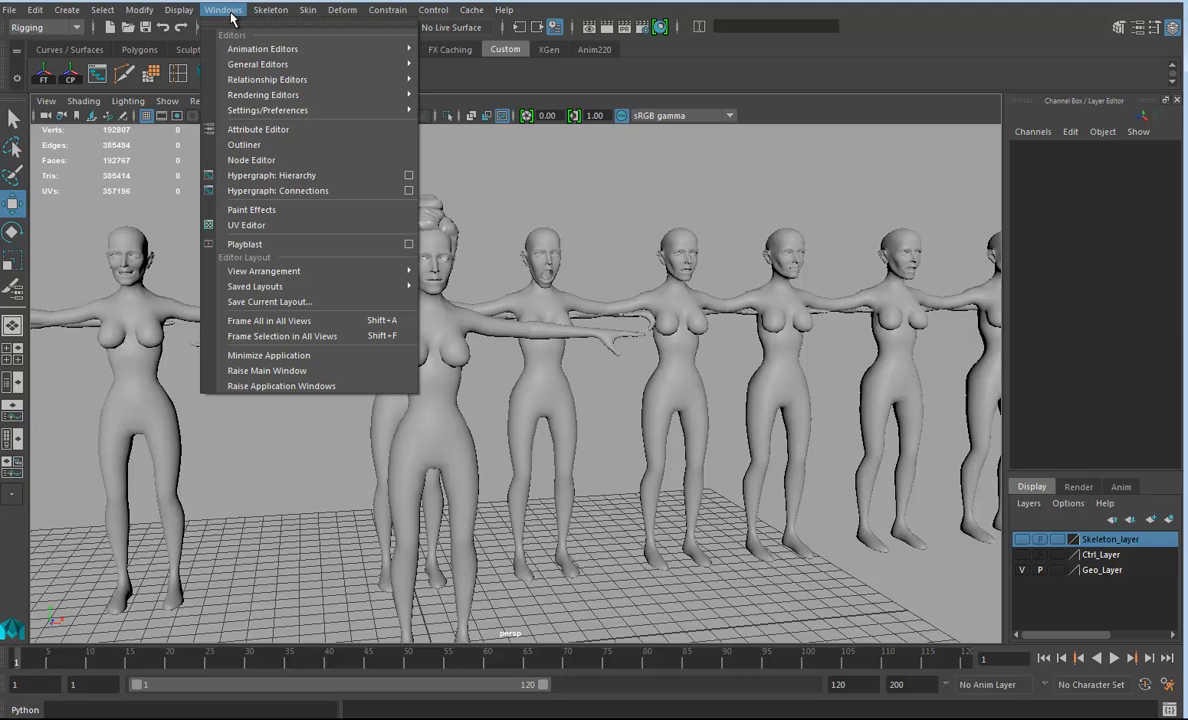
pyautogui.moveTo(257, 78)
pyautogui.moveTo(262, 49)
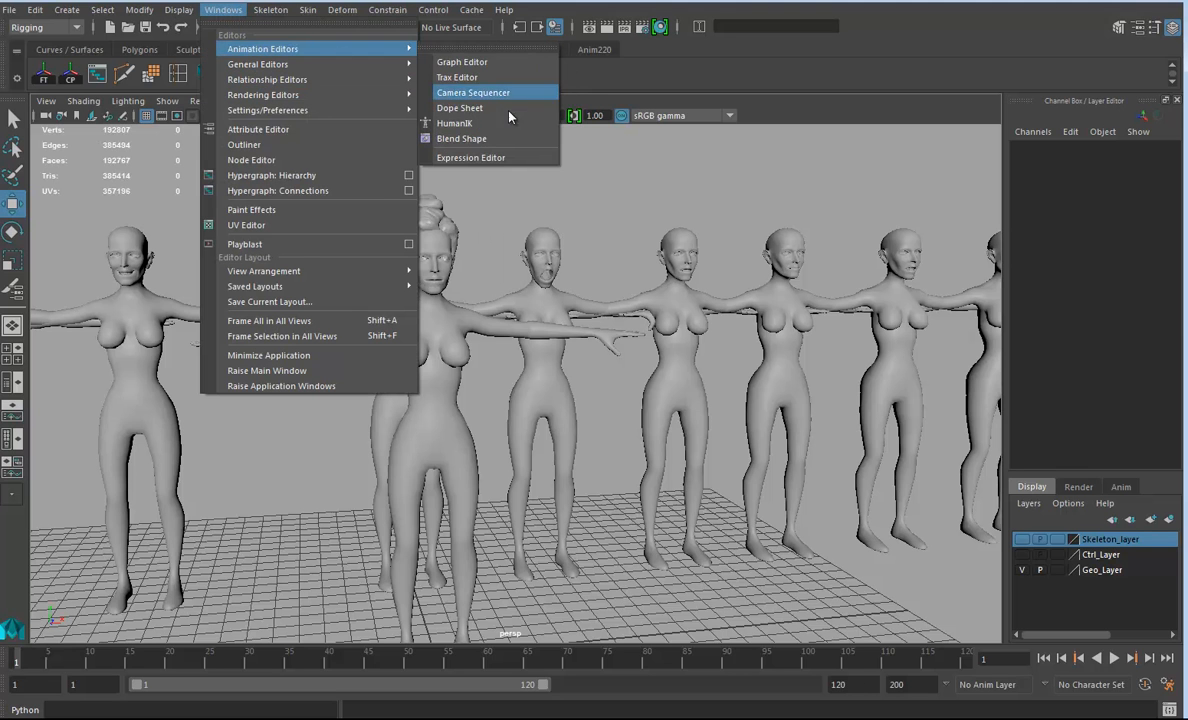
pyautogui.click(467, 138)
pyautogui.moveTo(706, 270); pyautogui.dragTo(796, 151)
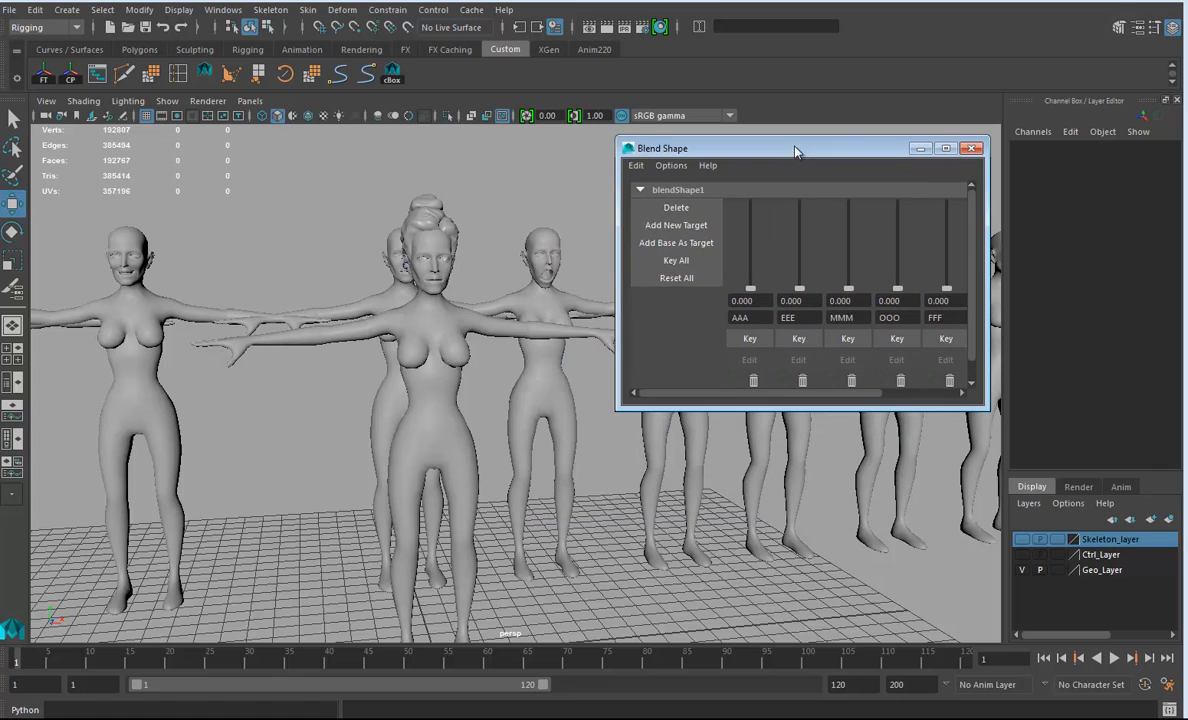
pyautogui.moveTo(986, 407); pyautogui.dragTo(1106, 430)
pyautogui.moveTo(790, 148); pyautogui.dragTo(692, 152)
# Test the blend shape targets on the main character's face with their sliders and return the weights to 0
pyautogui.keyDown('alt'); pyautogui.moveTo(456, 444); pyautogui.dragTo(430, 488, button='middle'); pyautogui.keyUp('alt')
pyautogui.keyDown('alt'); pyautogui.moveTo(430, 488); pyautogui.dragTo(796, 477, button='right'); pyautogui.keyUp('alt')
pyautogui.keyDown('alt'); pyautogui.moveTo(233, 488); pyautogui.dragTo(364, 489, button='middle'); pyautogui.keyUp('alt')
pyautogui.moveTo(652, 291); pyautogui.dragTo(757, 298)
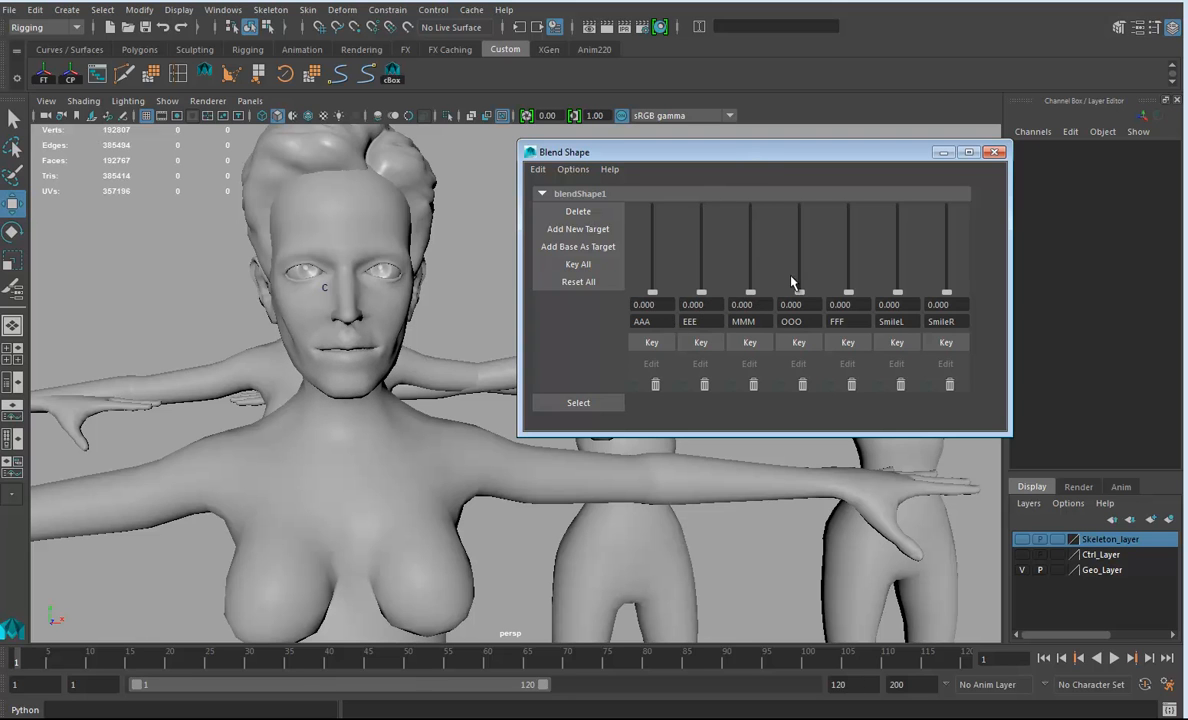
pyautogui.moveTo(803, 297); pyautogui.dragTo(902, 196)
pyautogui.moveTo(893, 275); pyautogui.dragTo(881, 358)
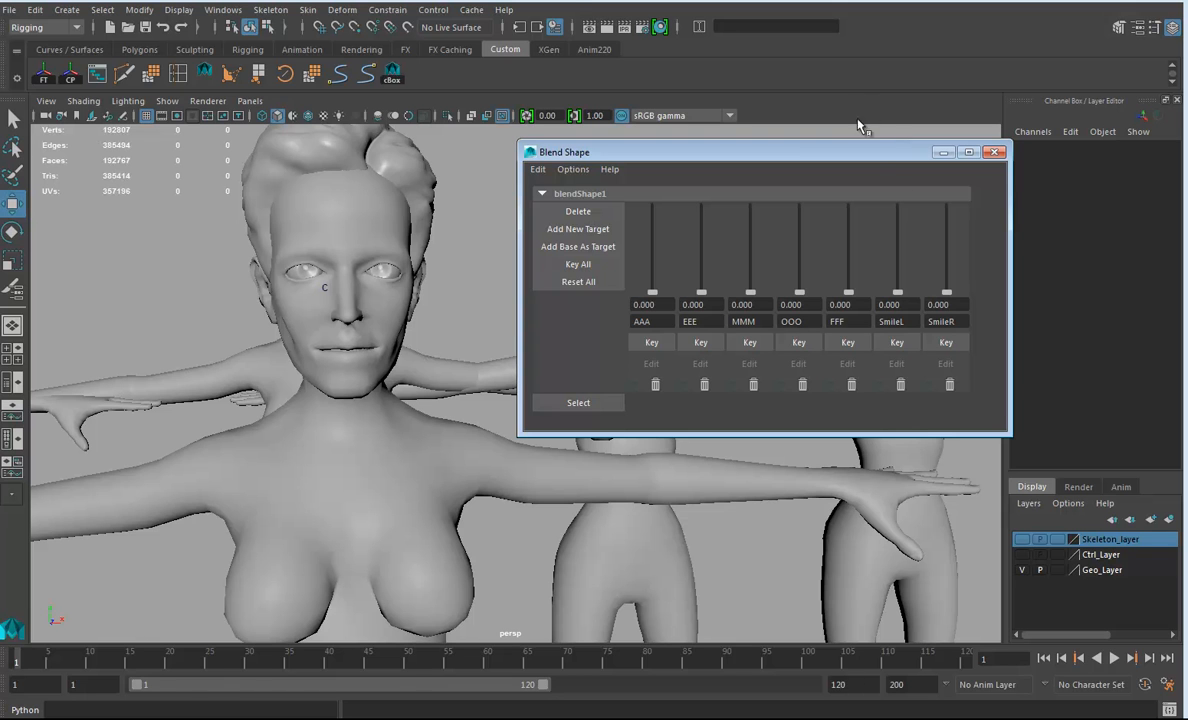
# Move the Blend Shape window away from the character and select the open-mouthed AAA target's body mesh
pyautogui.moveTo(858, 157); pyautogui.dragTo(1122, 147)
pyautogui.keyDown('alt'); pyautogui.moveTo(612, 380); pyautogui.dragTo(544, 411, button='middle'); pyautogui.keyUp('alt')
pyautogui.keyDown('alt'); pyautogui.moveTo(544, 411); pyautogui.dragTo(578, 390); pyautogui.keyUp('alt')
pyautogui.click(593, 390)
pyautogui.scroll(12, 593, 390)
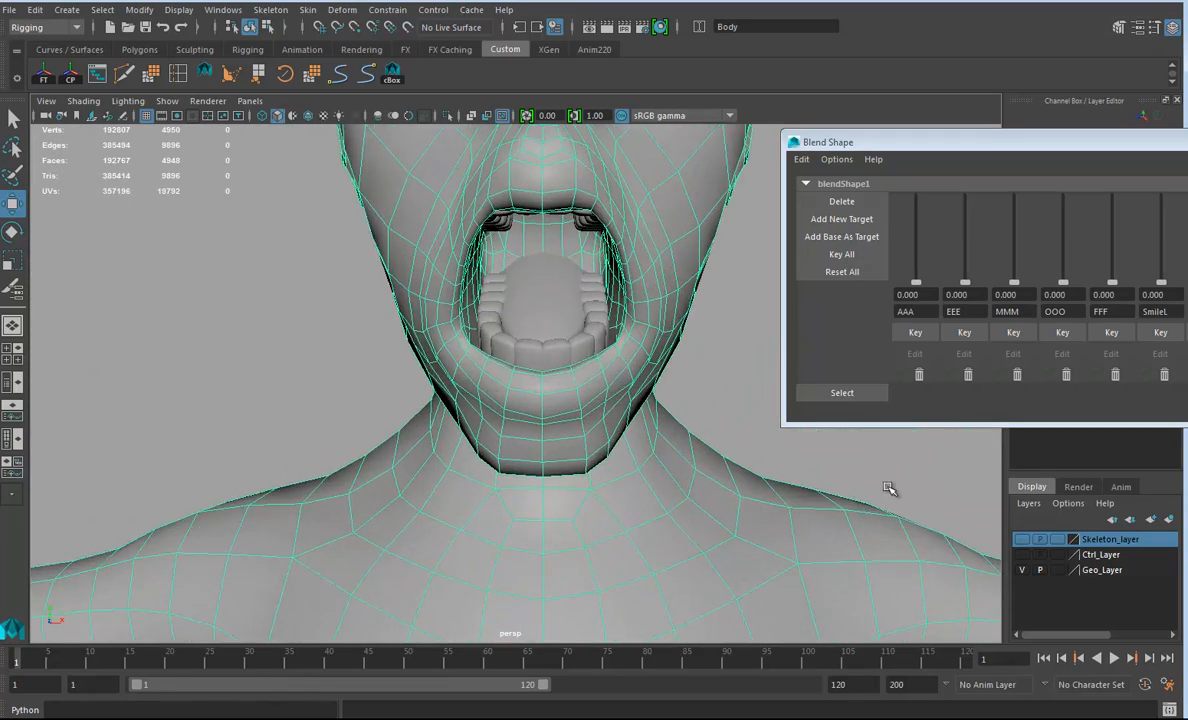
# Raise the AAA target's mouth-corner vertices and reshape the adjoining cheek vertices with symmetric soft selection
pyautogui.keyDown('alt'); pyautogui.moveTo(468, 418); pyautogui.dragTo(622, 387); pyautogui.keyUp('alt')
pyautogui.moveTo(605, 355); pyautogui.dragTo(530, 334, button='right')
pyautogui.click(628, 396)
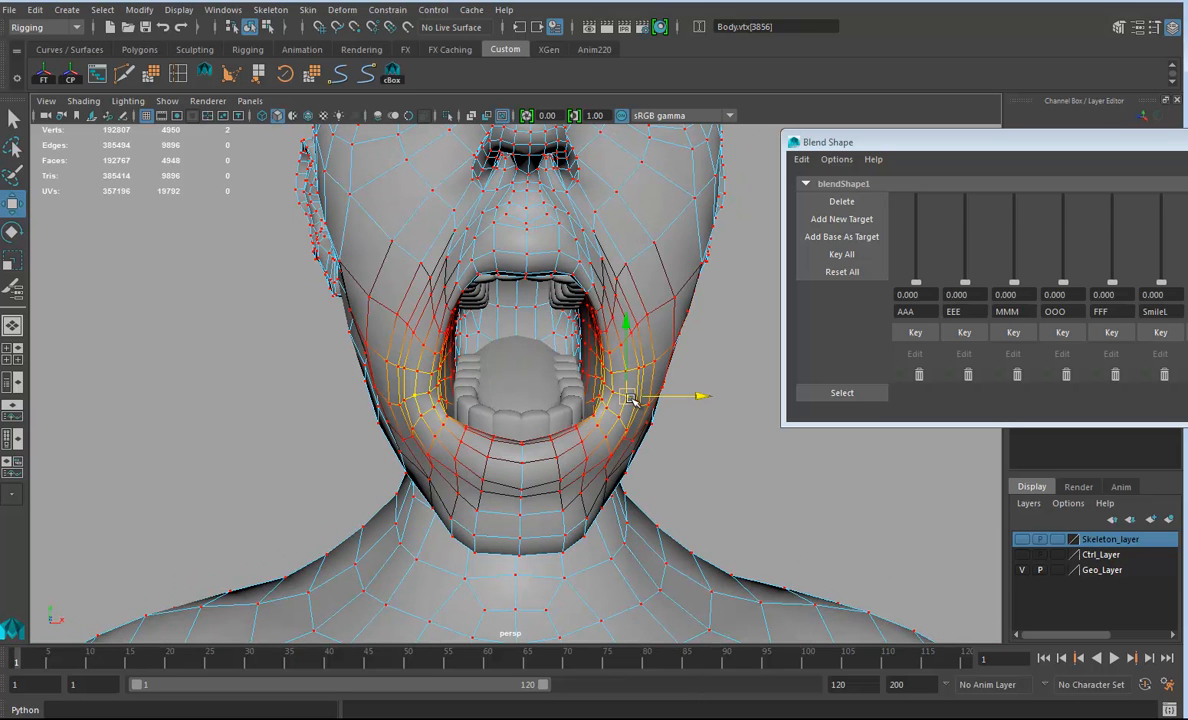
pyautogui.moveTo(628, 396); pyautogui.dragTo(623, 370)
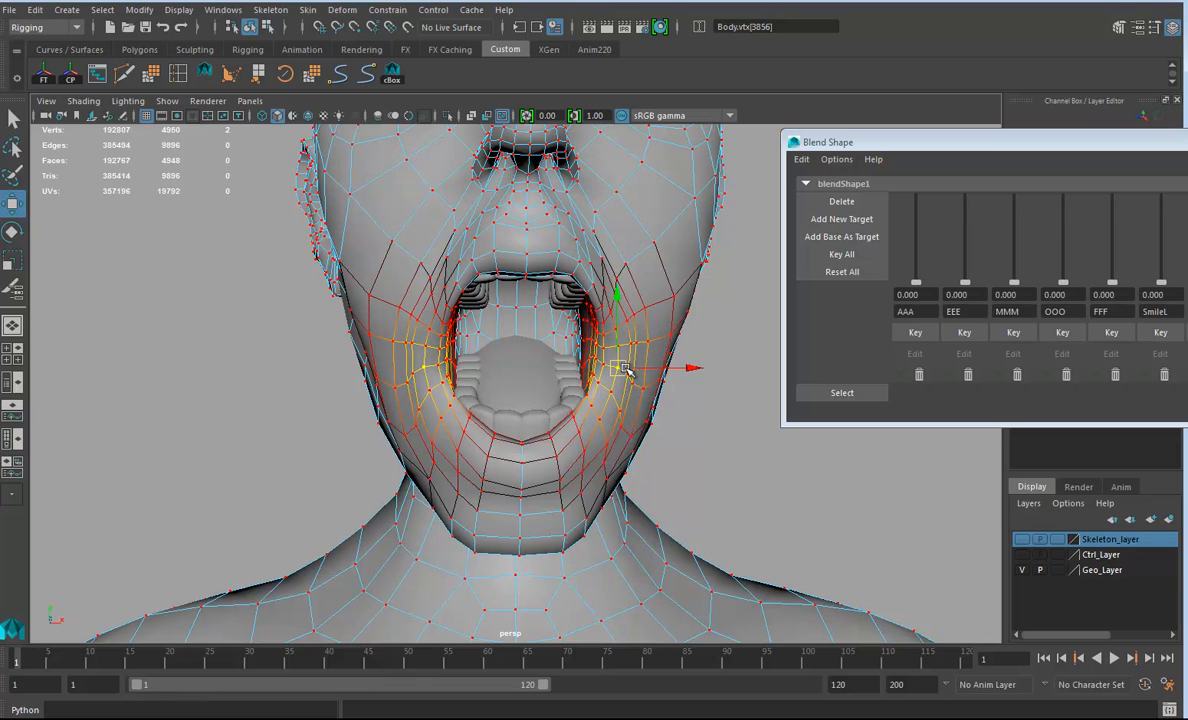
pyautogui.click(648, 343)
pyautogui.moveTo(719, 341); pyautogui.dragTo(636, 398)
pyautogui.click(660, 337)
# Test the AAA blend shape on the main character's face and return its weight to 0
pyautogui.keyDown('alt'); pyautogui.moveTo(636, 398); pyautogui.dragTo(411, 356, button='right'); pyautogui.keyUp('alt')
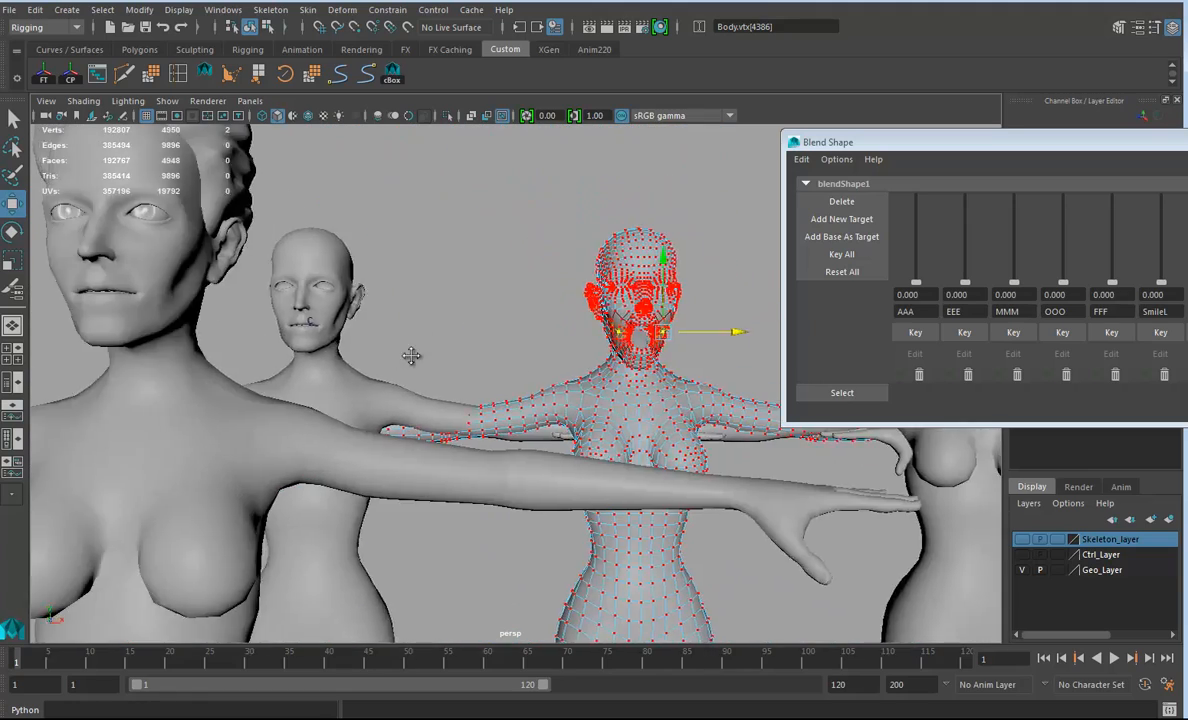
pyautogui.keyDown('alt'); pyautogui.moveTo(411, 356); pyautogui.dragTo(589, 393); pyautogui.keyUp('alt')
pyautogui.moveTo(917, 288); pyautogui.dragTo(812, 318)
# Nudge the mouth-corner vertices of the EEE target mesh slightly inward with symmetric soft selection
pyautogui.keyDown('alt'); pyautogui.moveTo(575, 394); pyautogui.dragTo(617, 453); pyautogui.keyUp('alt')
pyautogui.keyDown('alt'); pyautogui.moveTo(617, 453); pyautogui.dragTo(655, 485, button='right'); pyautogui.keyUp('alt')
pyautogui.keyDown('alt'); pyautogui.moveTo(640, 490); pyautogui.dragTo(351, 503, button='middle'); pyautogui.keyUp('alt')
pyautogui.click(470, 415)
pyautogui.keyDown('alt'); pyautogui.moveTo(385, 418); pyautogui.dragTo(462, 425); pyautogui.keyUp('alt')
pyautogui.keyDown('alt'); pyautogui.moveTo(462, 425); pyautogui.dragTo(742, 480, button='right'); pyautogui.keyUp('alt')
pyautogui.keyDown('alt'); pyautogui.moveTo(690, 446); pyautogui.dragTo(432, 341); pyautogui.keyUp('alt')
pyautogui.moveTo(432, 341); pyautogui.dragTo(359, 342, button='right')
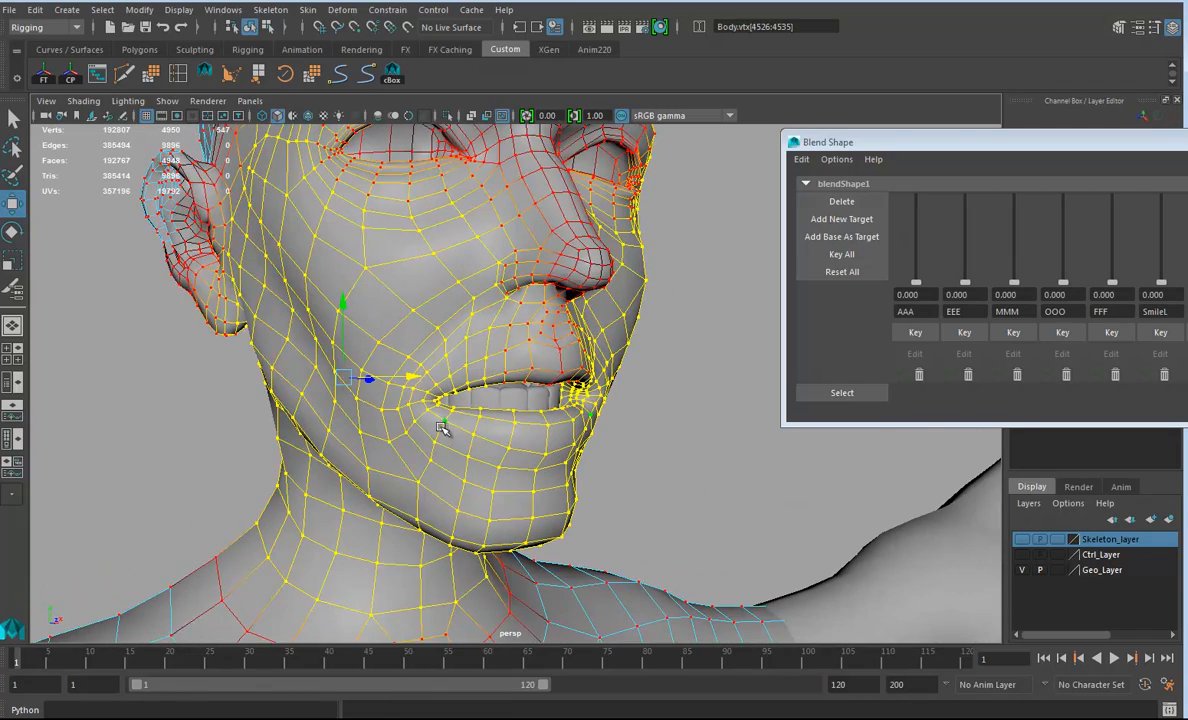
pyautogui.click(437, 400)
pyautogui.moveTo(437, 400)
pyautogui.keyDown('alt'); pyautogui.mouseDown()
pyautogui.moveTo(451, 424)
pyautogui.moveTo(470, 418)
pyautogui.moveTo(407, 402)
pyautogui.moveTo(350, 445)
pyautogui.moveTo(400, 385)
pyautogui.moveTo(449, 385)
pyautogui.mouseUp(); pyautogui.keyUp('alt')
pyautogui.press('e')
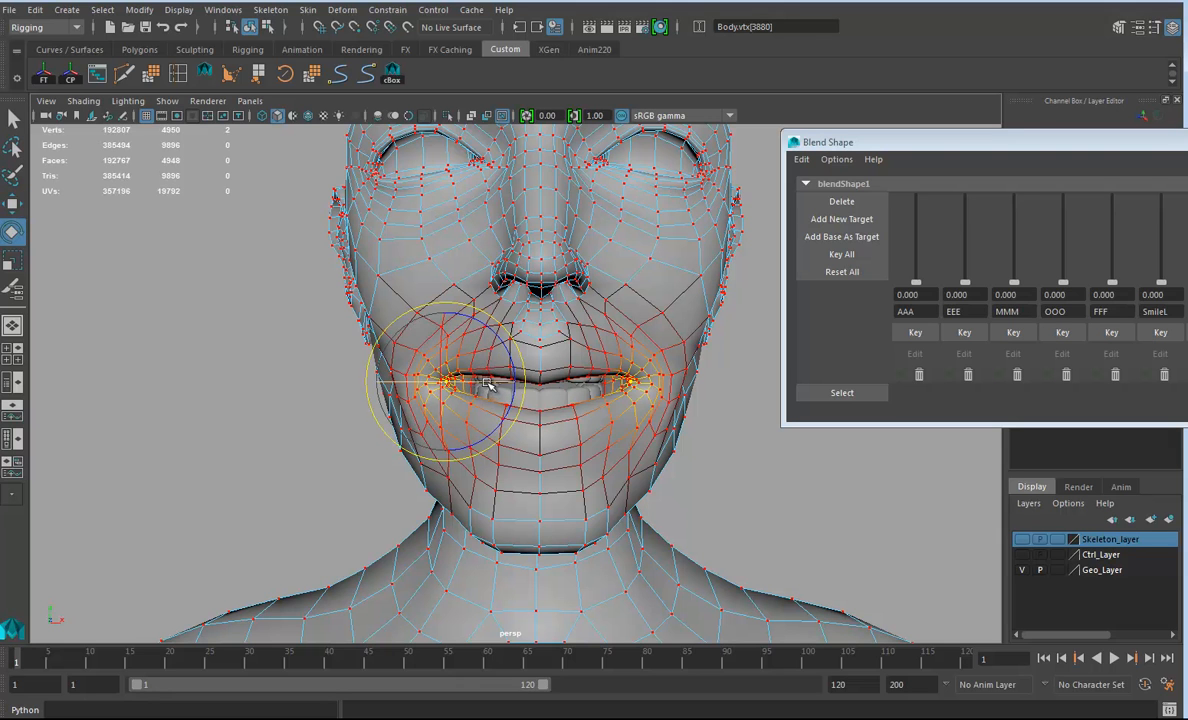
pyautogui.press('w')
pyautogui.moveTo(521, 384); pyautogui.dragTo(535, 382)
# Test the EEE blend shape on the main character's face and return its weight to 0
pyautogui.keyDown('alt'); pyautogui.moveTo(722, 462); pyautogui.dragTo(80, 442, button='right'); pyautogui.keyUp('alt')
pyautogui.keyDown('alt'); pyautogui.moveTo(424, 456); pyautogui.dragTo(703, 470, button='middle'); pyautogui.keyUp('alt')
pyautogui.keyDown('alt'); pyautogui.moveTo(600, 464); pyautogui.dragTo(798, 458, button='middle'); pyautogui.keyUp('alt')
pyautogui.keyDown('alt'); pyautogui.moveTo(798, 458); pyautogui.dragTo(758, 479); pyautogui.keyUp('alt')
pyautogui.moveTo(964, 283); pyautogui.dragTo(966, 203)
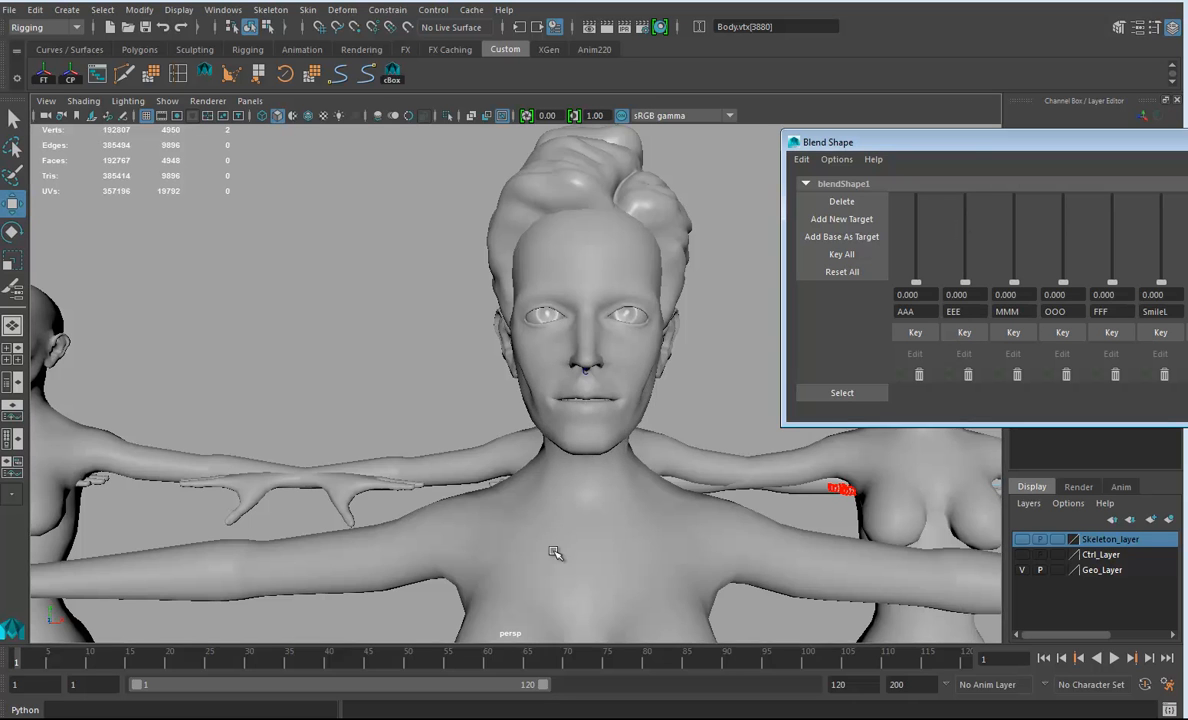
# Adjust the mouth-corner vertices of the closed-mouth MMM target mesh, moving the cheek vertices beside them slightly outward
pyautogui.keyDown('alt'); pyautogui.moveTo(557, 552); pyautogui.dragTo(345, 493, button='right'); pyautogui.keyUp('alt')
pyautogui.keyDown('alt'); pyautogui.moveTo(345, 493); pyautogui.dragTo(330, 455, button='middle'); pyautogui.keyUp('alt')
pyautogui.keyDown('alt'); pyautogui.moveTo(330, 455); pyautogui.dragTo(594, 405, button='right'); pyautogui.keyUp('alt')
pyautogui.click(594, 405)
pyautogui.keyDown('alt'); pyautogui.moveTo(594, 405); pyautogui.dragTo(509, 416); pyautogui.keyUp('alt')
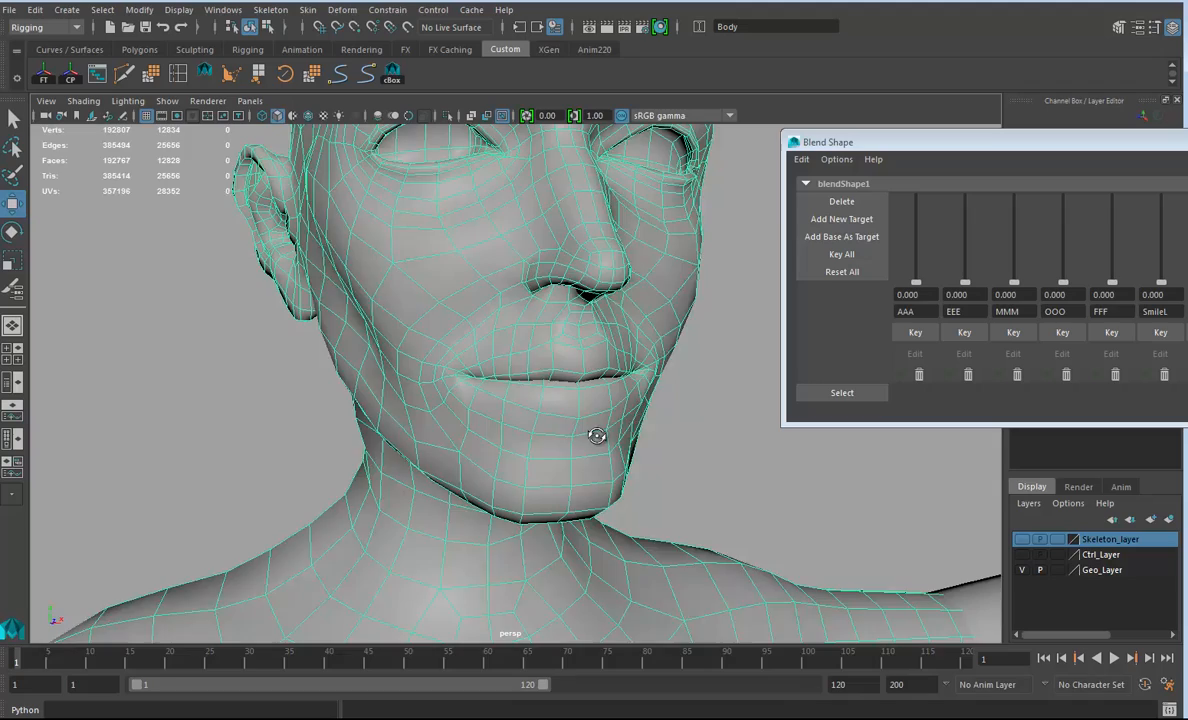
pyautogui.moveTo(500, 341); pyautogui.dragTo(380, 340, button='right')
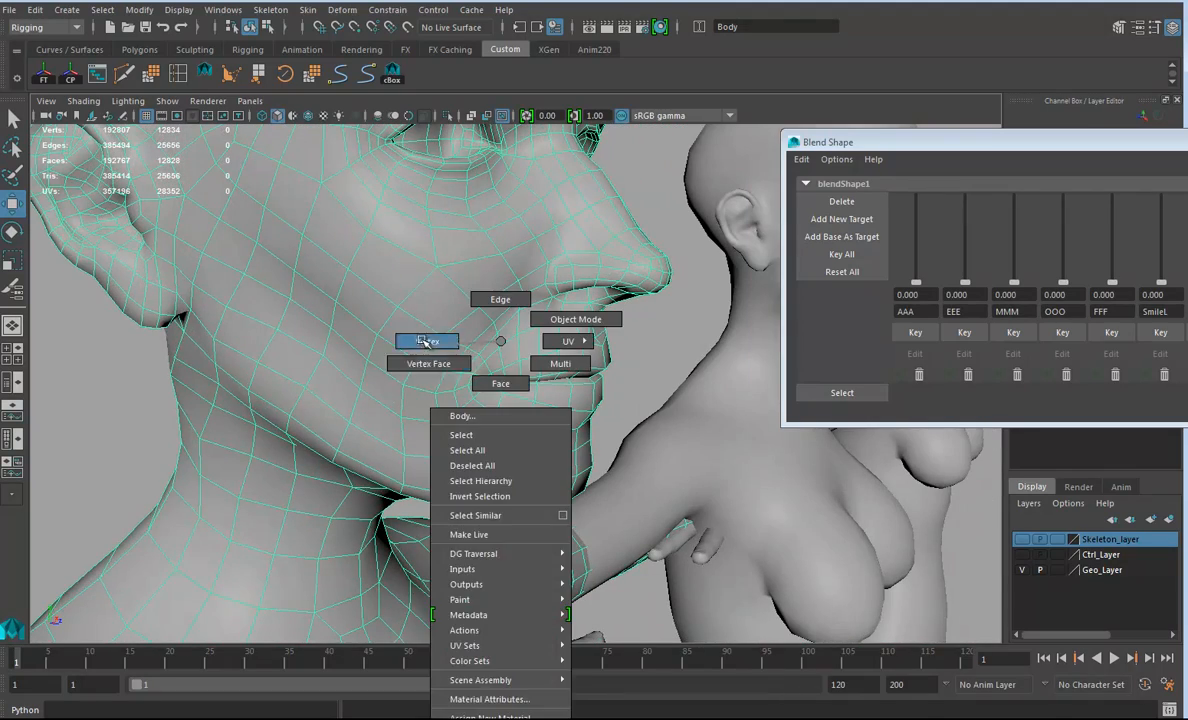
pyautogui.click(497, 383)
pyautogui.moveTo(490, 381)
pyautogui.keyDown('alt'); pyautogui.mouseDown()
pyautogui.moveTo(500, 395)
pyautogui.moveTo(480, 380)
pyautogui.moveTo(379, 411)
pyautogui.moveTo(470, 392)
pyautogui.mouseUp(); pyautogui.keyUp('alt')
pyautogui.click(432, 376)
pyautogui.press('e')
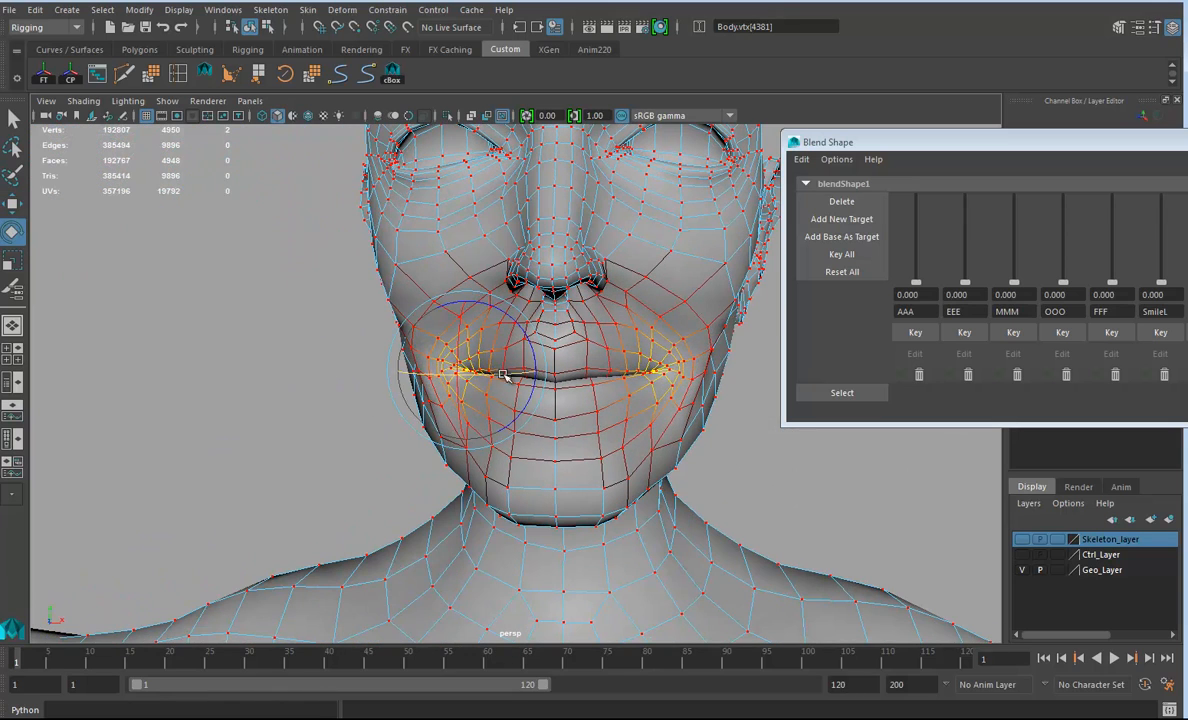
pyautogui.keyDown('alt'); pyautogui.moveTo(475, 376); pyautogui.dragTo(487, 441); pyautogui.keyUp('alt')
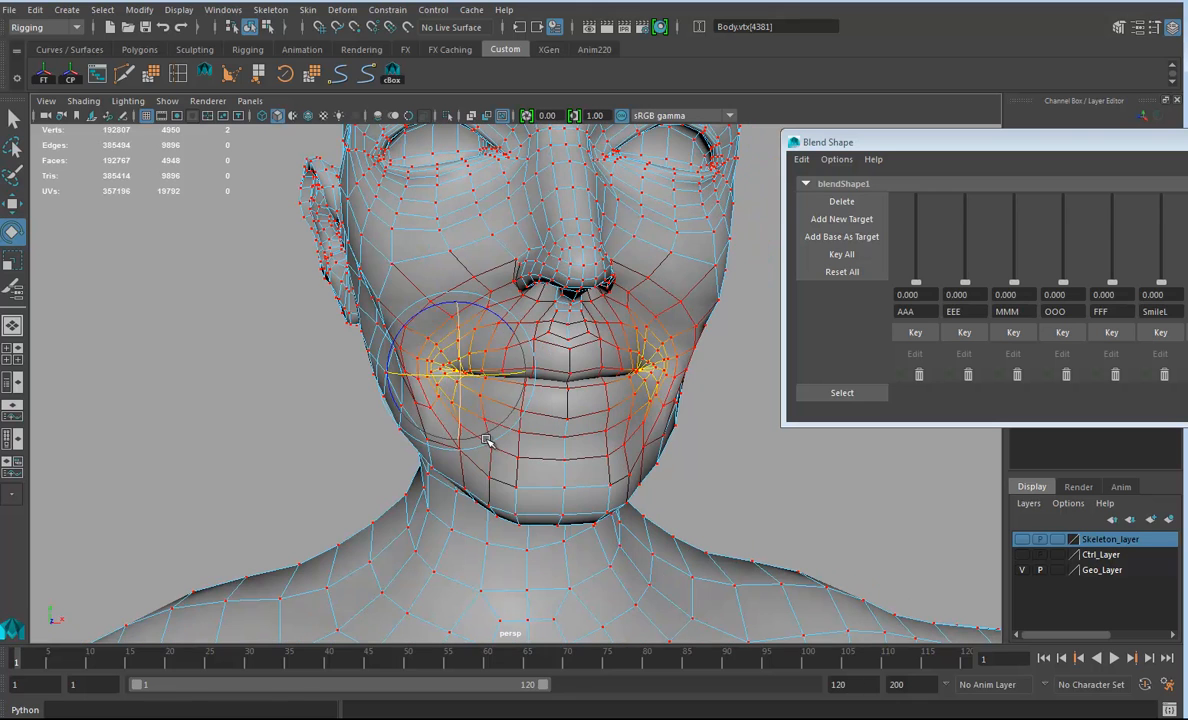
pyautogui.click(669, 362)
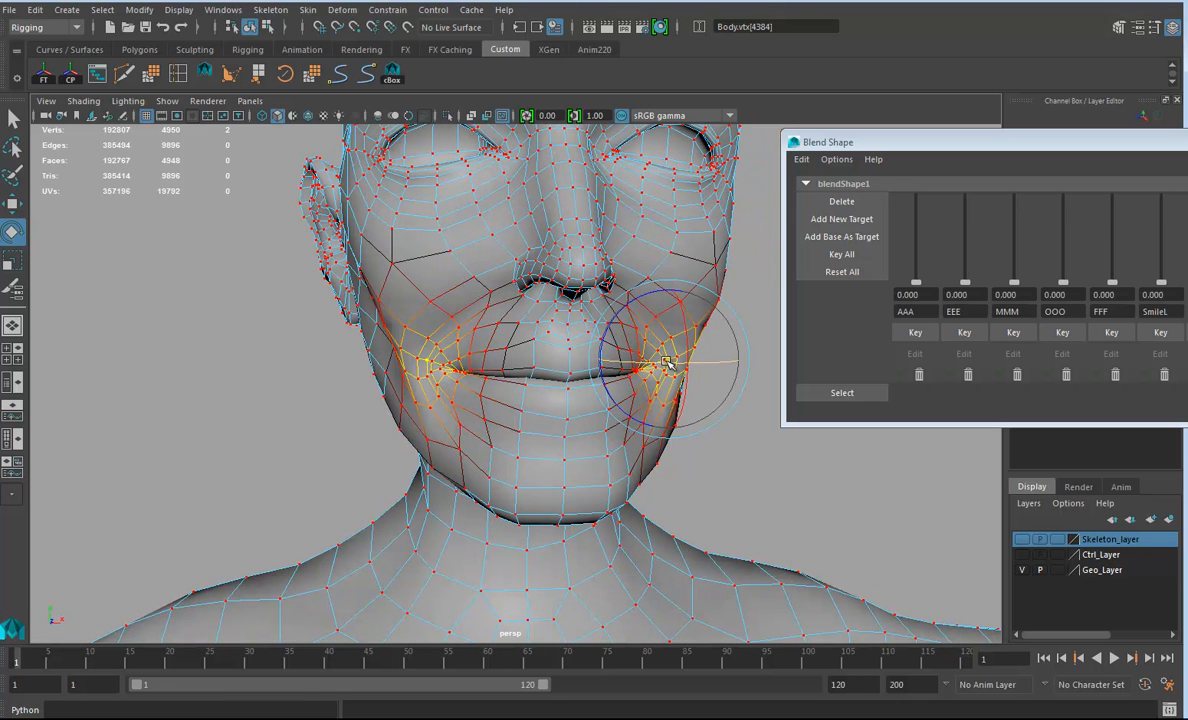
pyautogui.press('w')
pyautogui.moveTo(742, 361); pyautogui.dragTo(745, 358)
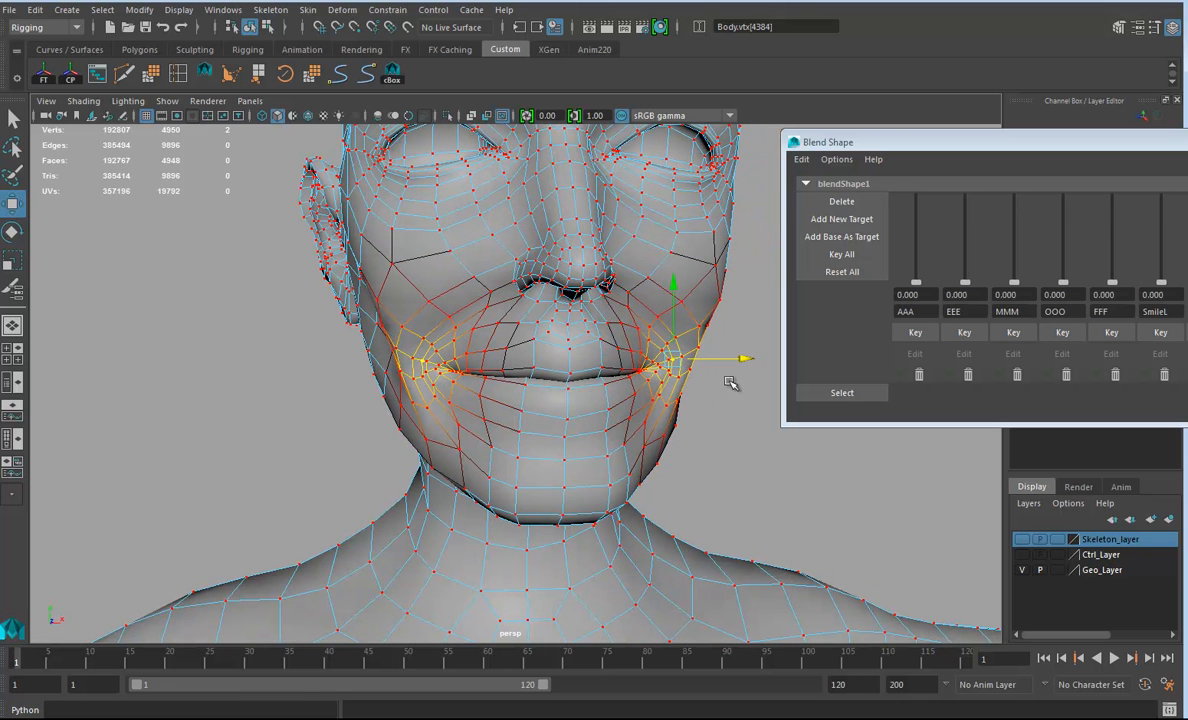
# Test the MMM blend shape on the main character's face and return its weight to 0
pyautogui.keyDown('alt'); pyautogui.moveTo(730, 384); pyautogui.dragTo(40, 480, button='right'); pyautogui.keyUp('alt')
pyautogui.keyDown('alt'); pyautogui.moveTo(40, 480); pyautogui.dragTo(735, 482); pyautogui.keyUp('alt')
pyautogui.moveTo(1015, 284)
pyautogui.mouseDown()
pyautogui.moveTo(1017, 204)
pyautogui.moveTo(1011, 290)
pyautogui.mouseUp()
# Move the OOO target's lower-lip vertices up and inward on both sides to round the mouth opening
pyautogui.keyDown('alt'); pyautogui.moveTo(867, 498); pyautogui.dragTo(255, 493, button='middle'); pyautogui.keyUp('alt')
pyautogui.keyDown('alt'); pyautogui.moveTo(680, 493); pyautogui.dragTo(309, 500, button='middle'); pyautogui.keyUp('alt')
pyautogui.keyDown('alt'); pyautogui.moveTo(309, 500); pyautogui.dragTo(1019, 524, button='right'); pyautogui.keyUp('alt')
pyautogui.keyDown('alt'); pyautogui.moveTo(462, 535); pyautogui.dragTo(681, 575, button='middle'); pyautogui.keyUp('alt')
pyautogui.keyDown('alt'); pyautogui.moveTo(530, 565); pyautogui.dragTo(814, 565, button='right'); pyautogui.keyUp('alt')
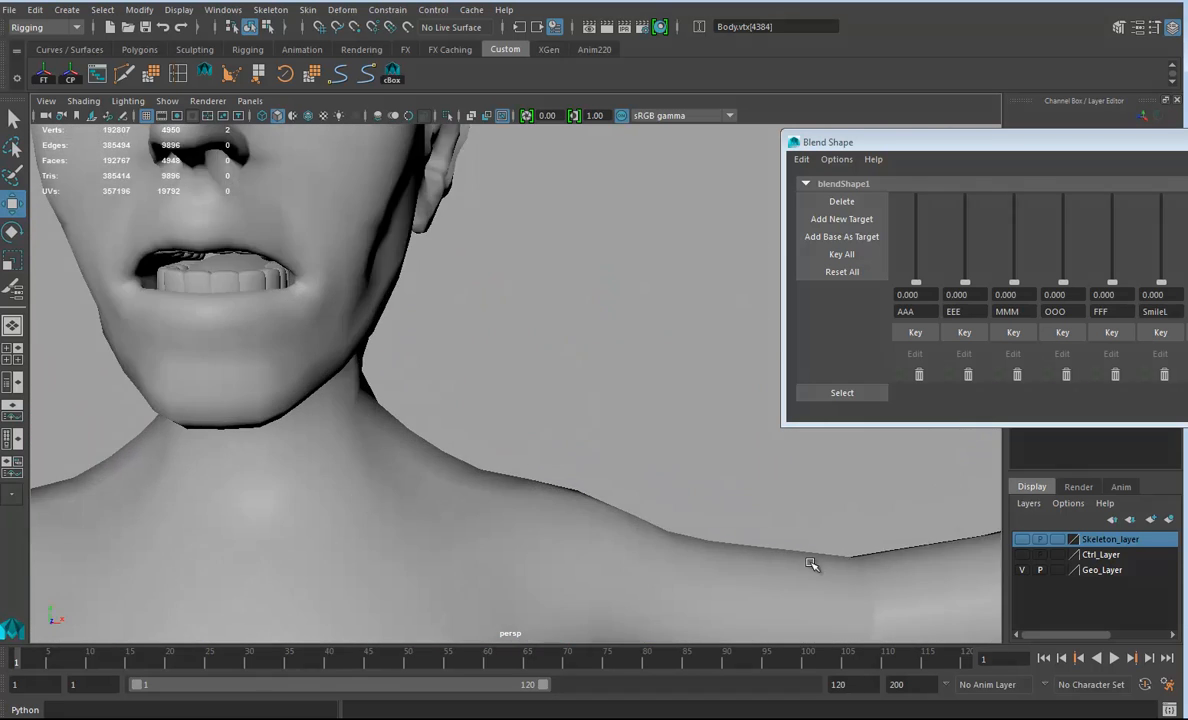
pyautogui.keyDown('alt'); pyautogui.moveTo(286, 498); pyautogui.dragTo(547, 578, button='middle'); pyautogui.keyUp('alt')
pyautogui.keyDown('alt'); pyautogui.moveTo(547, 578); pyautogui.dragTo(896, 592, button='right'); pyautogui.keyUp('alt')
pyautogui.keyDown('alt'); pyautogui.moveTo(523, 413); pyautogui.dragTo(554, 437, button='middle'); pyautogui.keyUp('alt')
pyautogui.click(565, 455)
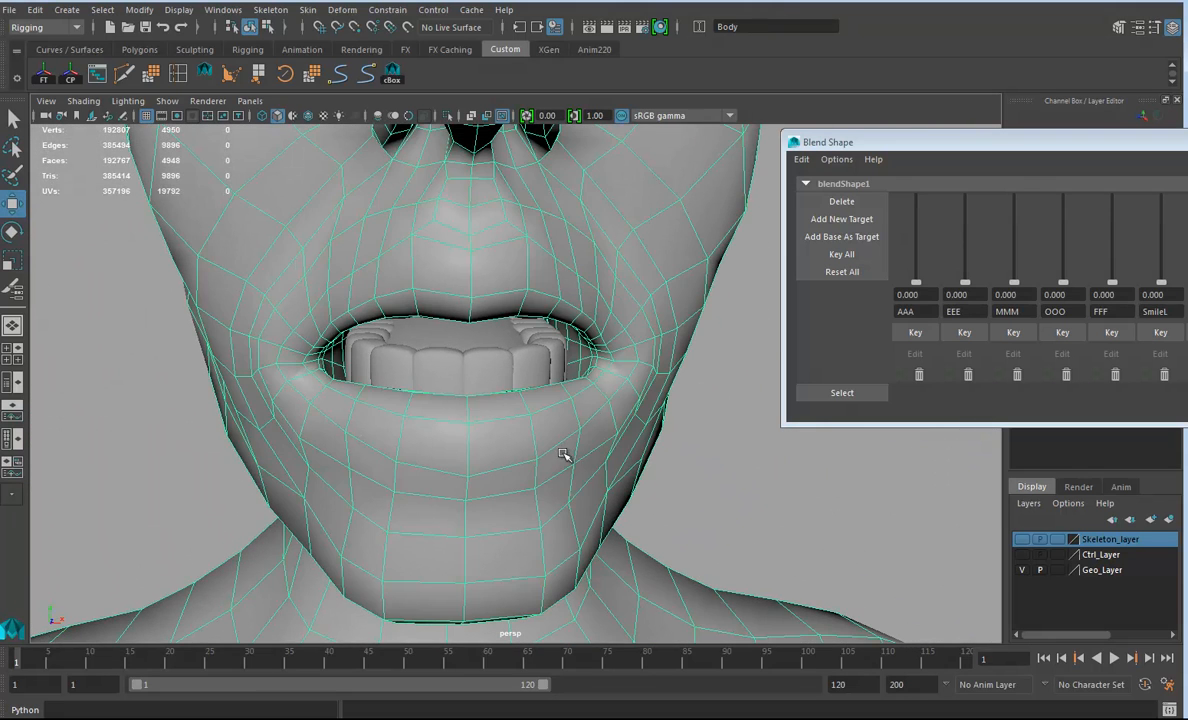
pyautogui.rightClick(577, 404)
pyautogui.click(504, 341)
pyautogui.click(570, 398)
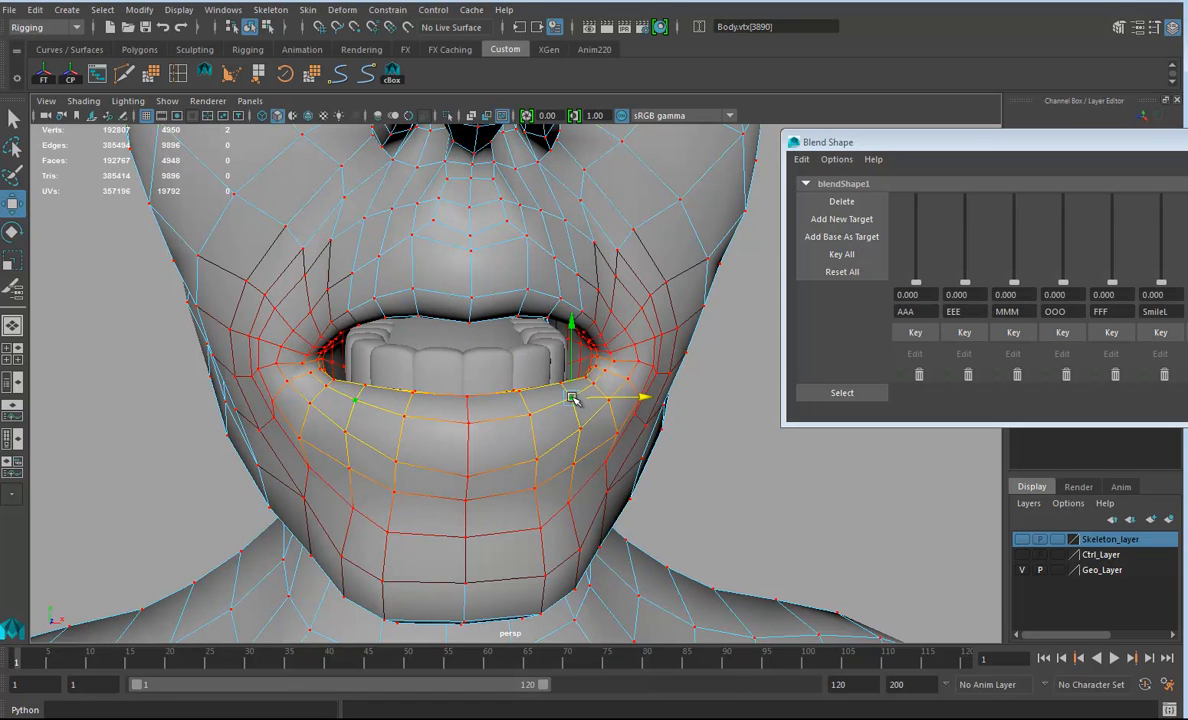
pyautogui.moveTo(565, 411)
pyautogui.mouseDown()
pyautogui.moveTo(594, 392)
pyautogui.moveTo(626, 408)
pyautogui.moveTo(615, 418)
pyautogui.moveTo(597, 371)
pyautogui.moveTo(568, 402)
pyautogui.moveTo(564, 383)
pyautogui.moveTo(550, 392)
pyautogui.mouseUp()
pyautogui.click(530, 413)
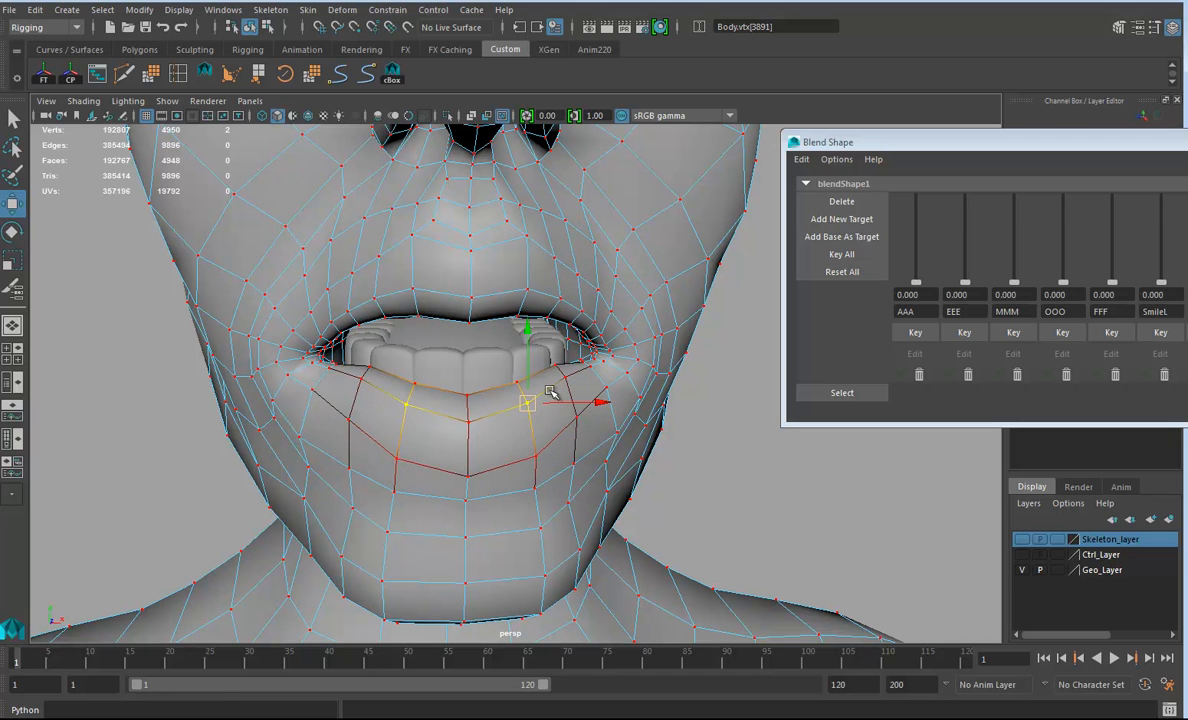
# Refine the upper-lip sides and inner mouth-corner vertices of the OOO target
pyautogui.click(568, 333)
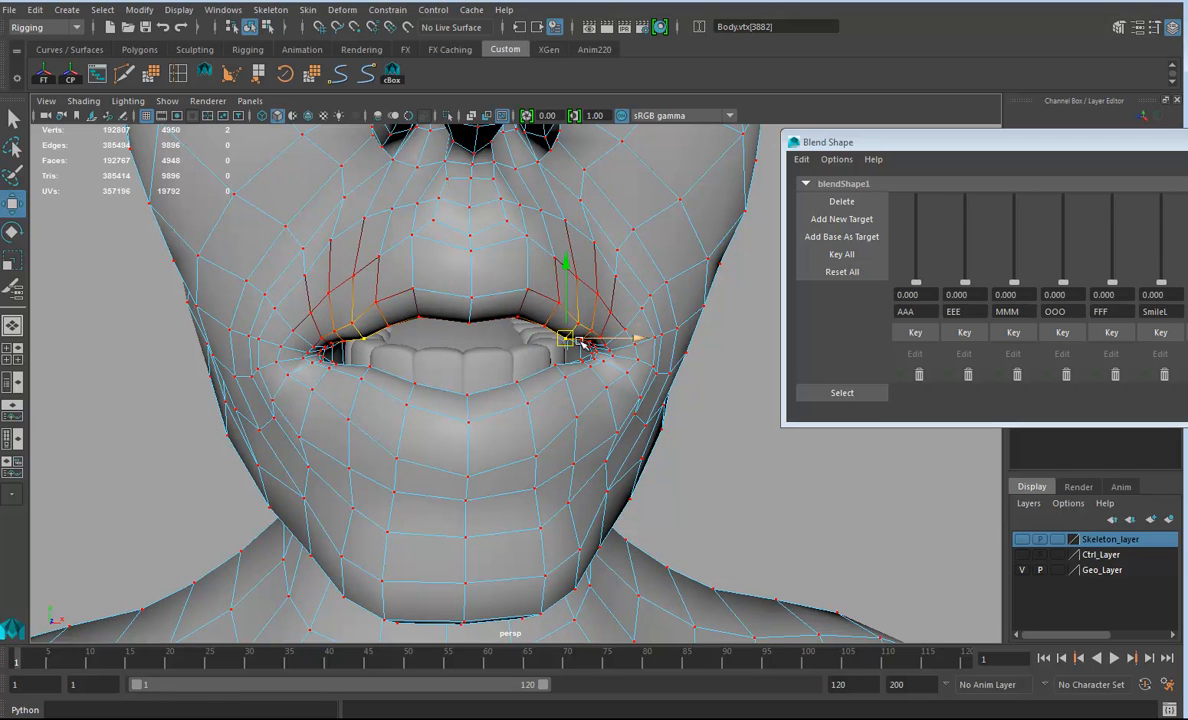
pyautogui.click(591, 331)
pyautogui.click(585, 347)
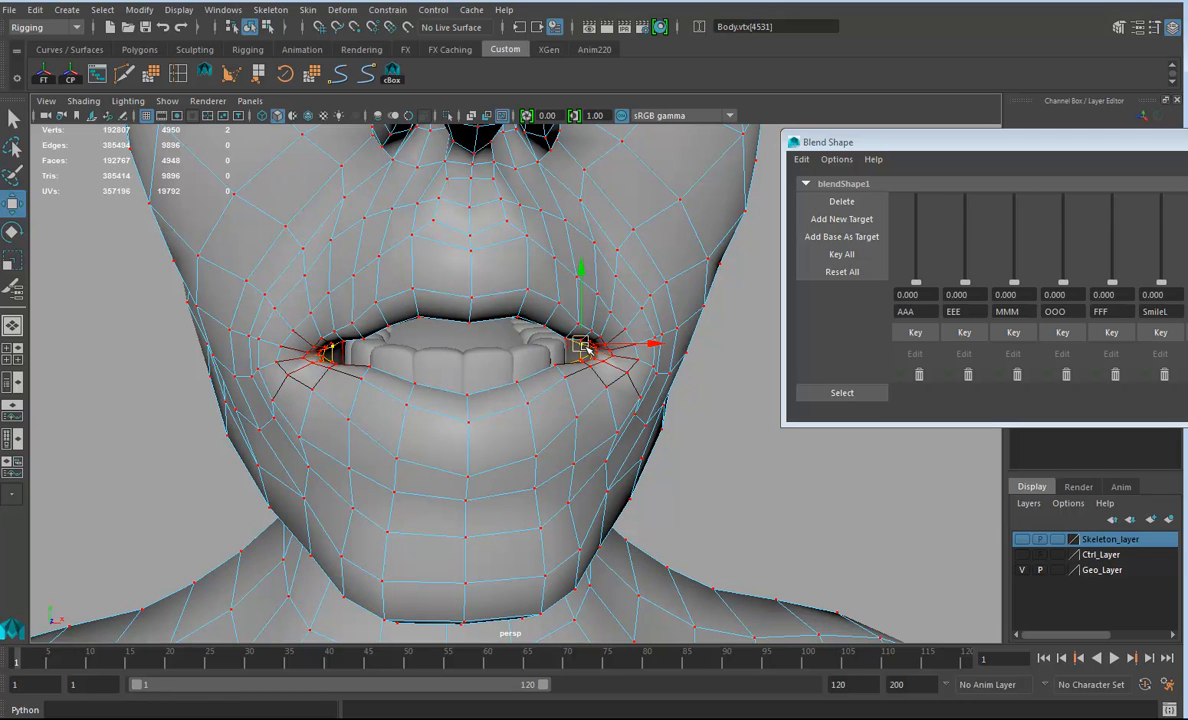
pyautogui.moveTo(586, 348); pyautogui.dragTo(586, 352)
pyautogui.click(591, 331)
pyautogui.click(582, 362)
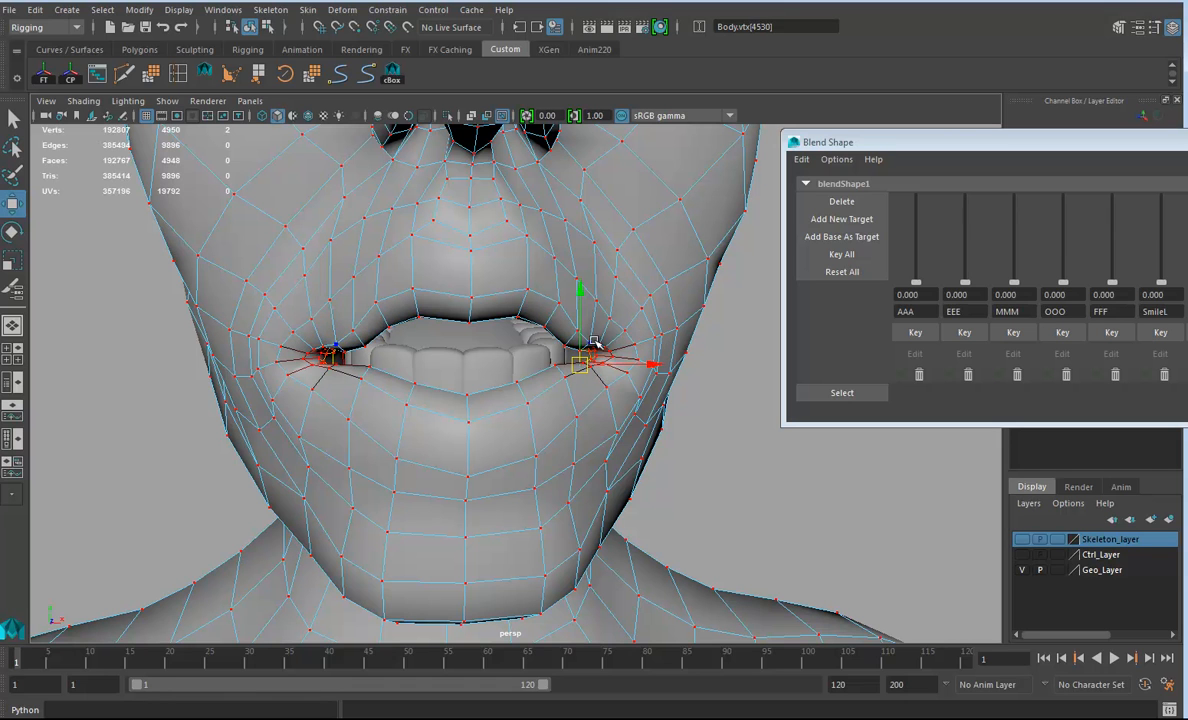
pyautogui.click(592, 343)
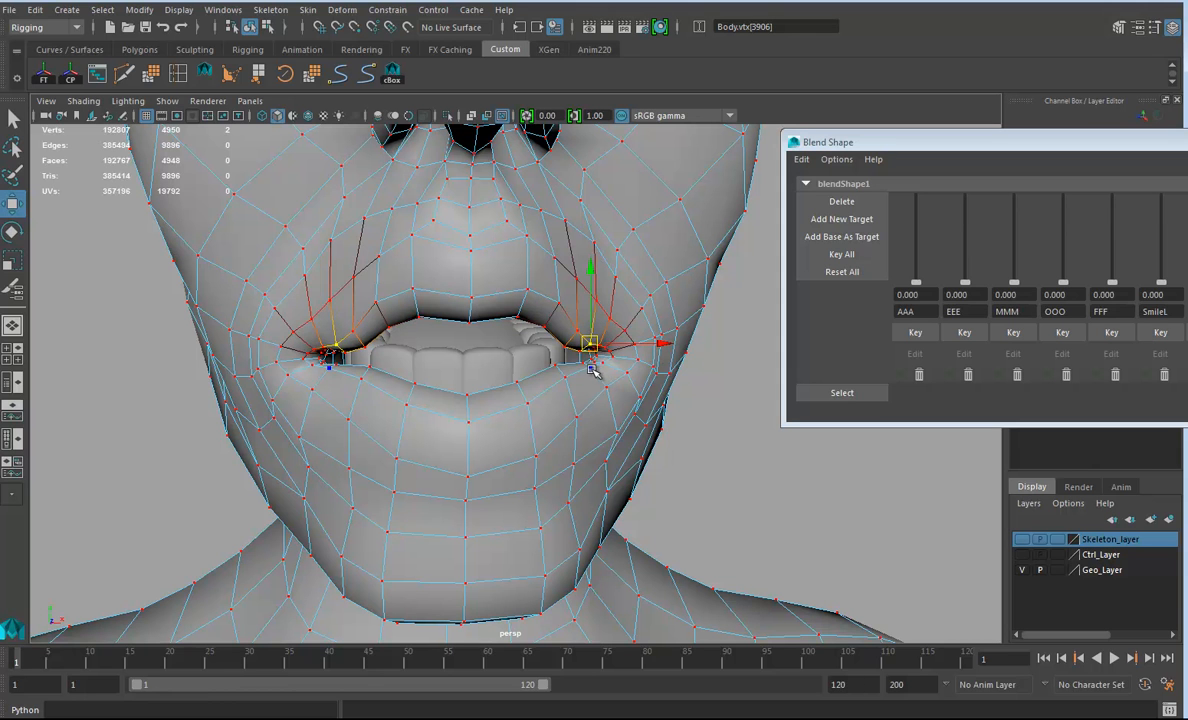
pyautogui.click(592, 360)
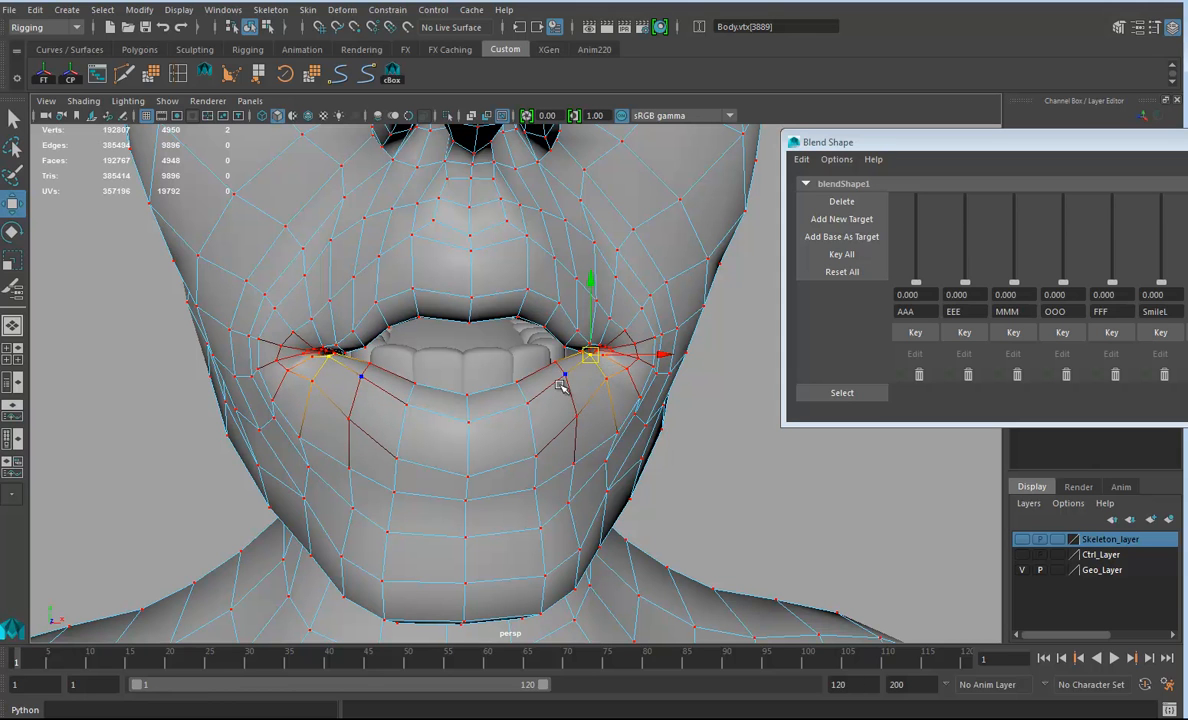
# Adjust the soft-selection falloff, push the OOO target's upper lip forward and rotate it into a pout
pyautogui.keyDown('alt'); pyautogui.moveTo(508, 389); pyautogui.dragTo(615, 386); pyautogui.keyUp('alt')
pyautogui.click(606, 344)
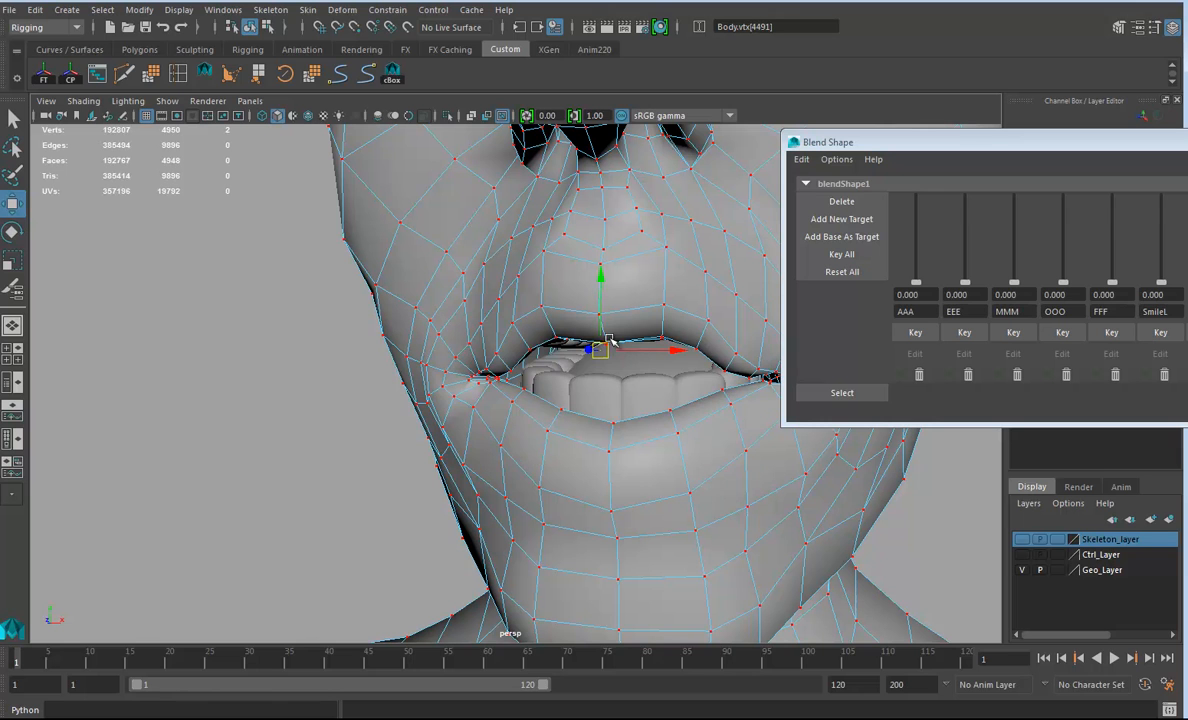
pyautogui.click(664, 305)
pyautogui.keyDown('alt'); pyautogui.moveTo(780, 385); pyautogui.dragTo(256, 383); pyautogui.keyUp('alt')
pyautogui.scroll(3, 453, 390)
pyautogui.moveTo(490, 340); pyautogui.dragTo(485, 341)
pyautogui.hotkey('ctrl', 'z')
pyautogui.press('b')
pyautogui.press('b')
pyautogui.moveTo(570, 348); pyautogui.dragTo(610, 350)
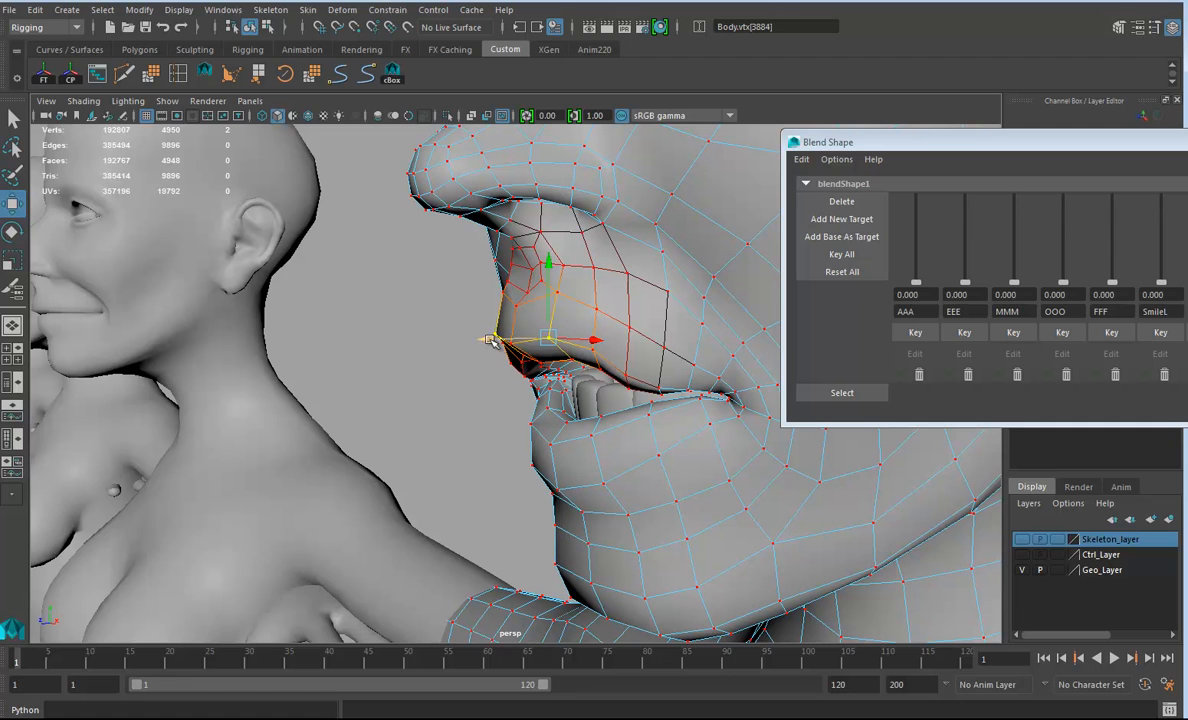
pyautogui.moveTo(490, 340); pyautogui.dragTo(477, 339)
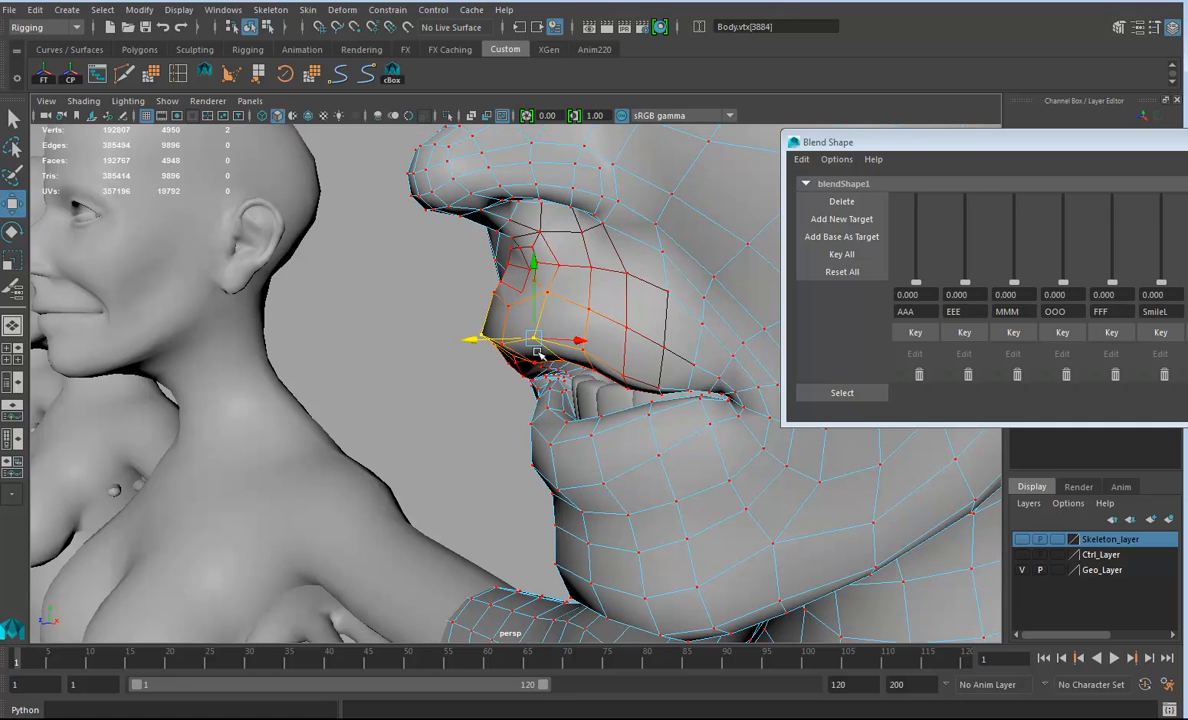
pyautogui.press('e')
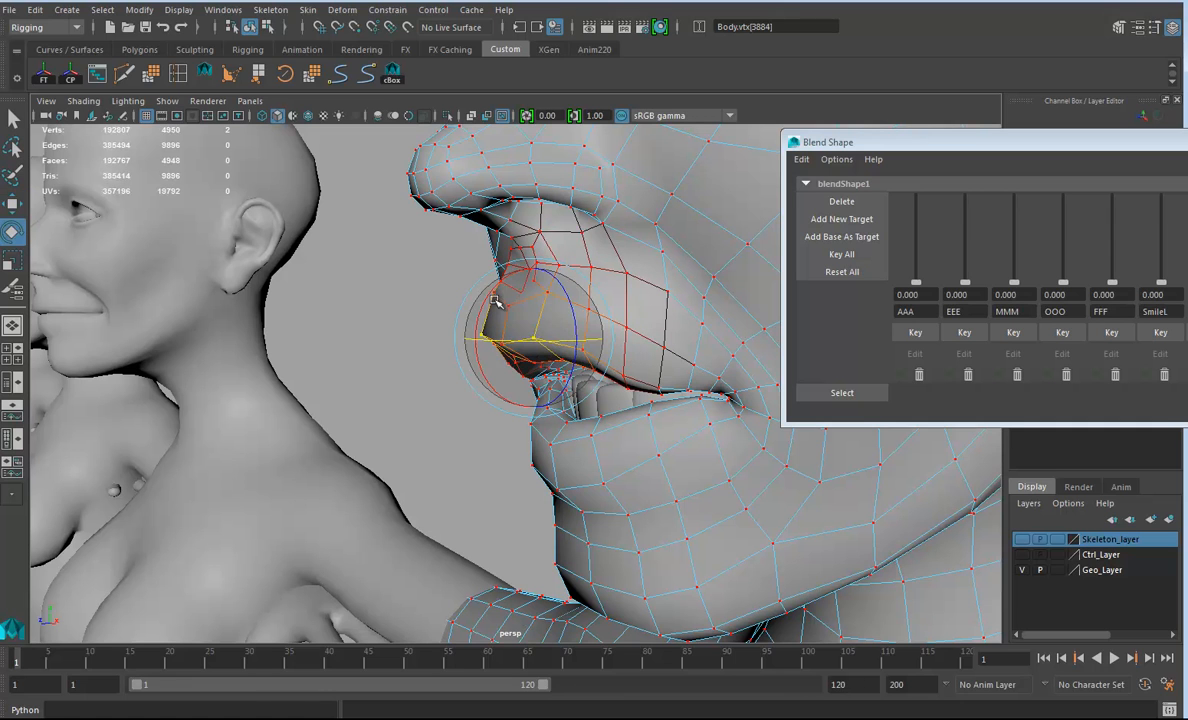
pyautogui.moveTo(480, 314); pyautogui.dragTo(484, 285)
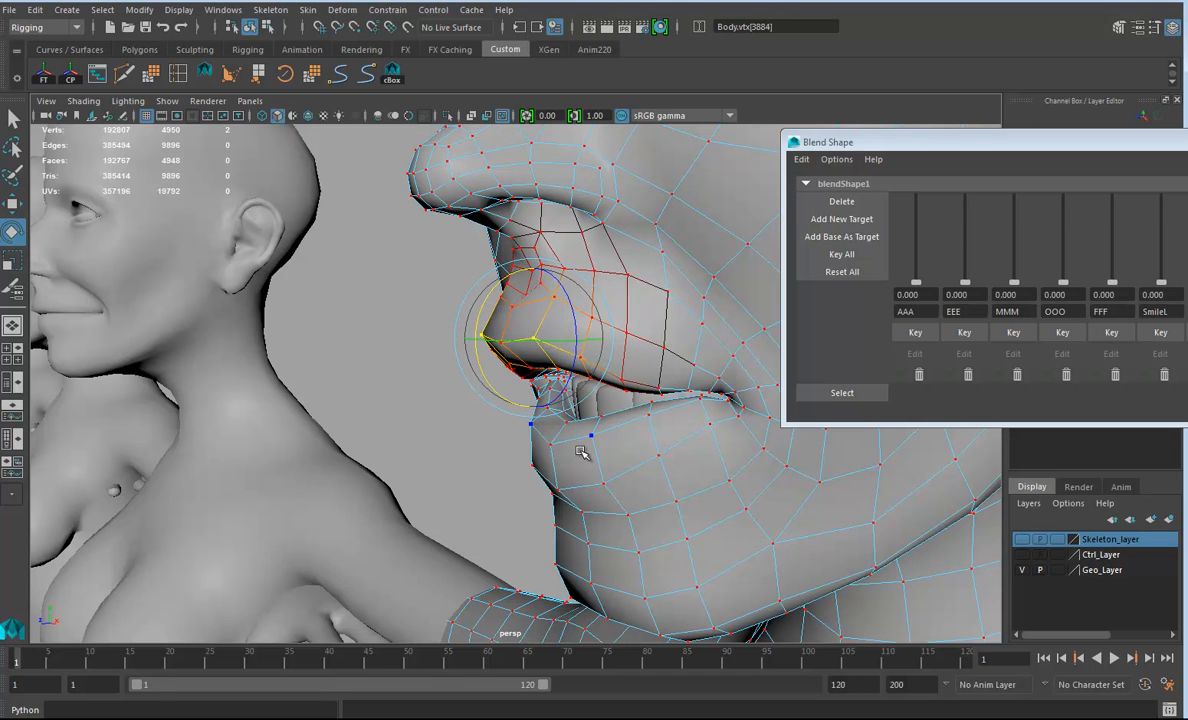
# Push the OOO target's lower lip forward and shift its vertices slightly downward
pyautogui.click(592, 436)
pyautogui.moveTo(545, 425); pyautogui.dragTo(505, 447)
pyautogui.press('w')
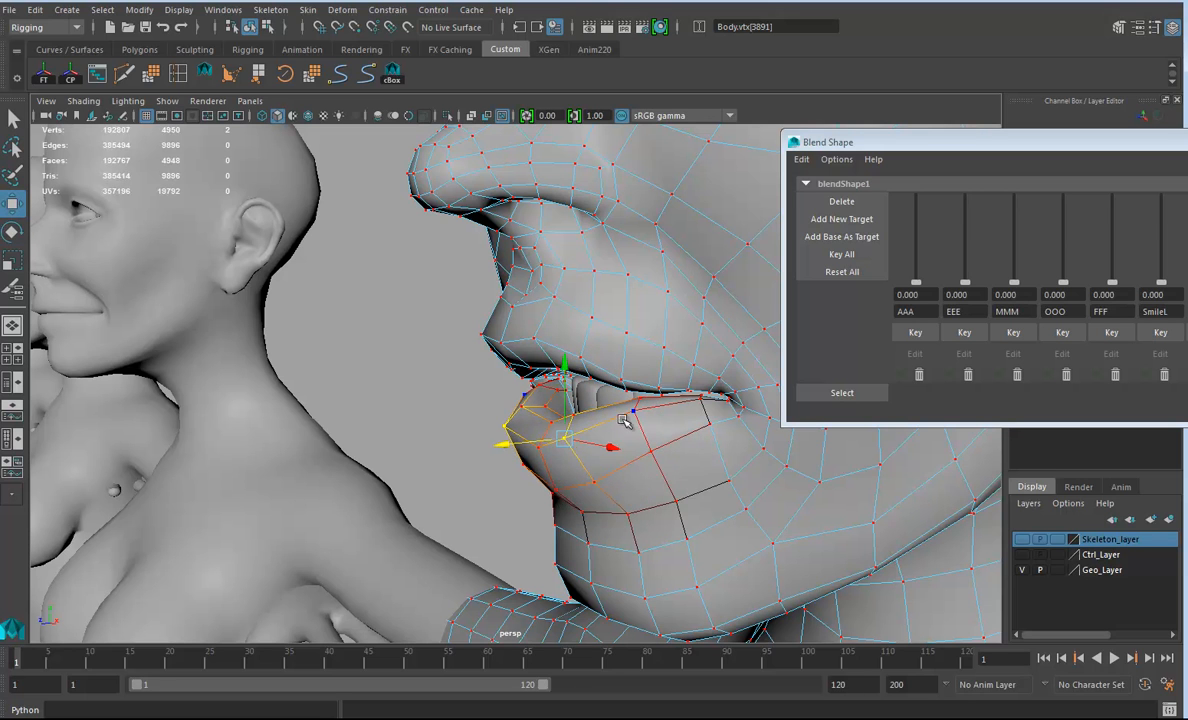
pyautogui.keyDown('shift'); pyautogui.click(537, 450); pyautogui.keyUp('shift')
pyautogui.moveTo(551, 374); pyautogui.dragTo(552, 393)
# Test the OOO and FFF blend shapes on the main character's face and return both weights to 0
pyautogui.keyDown('alt'); pyautogui.moveTo(677, 398); pyautogui.dragTo(547, 392, button='right'); pyautogui.keyUp('alt')
pyautogui.keyDown('alt'); pyautogui.moveTo(547, 392); pyautogui.dragTo(626, 392); pyautogui.keyUp('alt')
pyautogui.keyDown('alt'); pyautogui.moveTo(626, 392); pyautogui.dragTo(90, 400, button='right'); pyautogui.keyUp('alt')
pyautogui.keyDown('alt'); pyautogui.moveTo(90, 400); pyautogui.dragTo(806, 432, button='middle'); pyautogui.keyUp('alt')
pyautogui.keyDown('alt'); pyautogui.moveTo(530, 432); pyautogui.dragTo(915, 437, button='middle'); pyautogui.keyUp('alt')
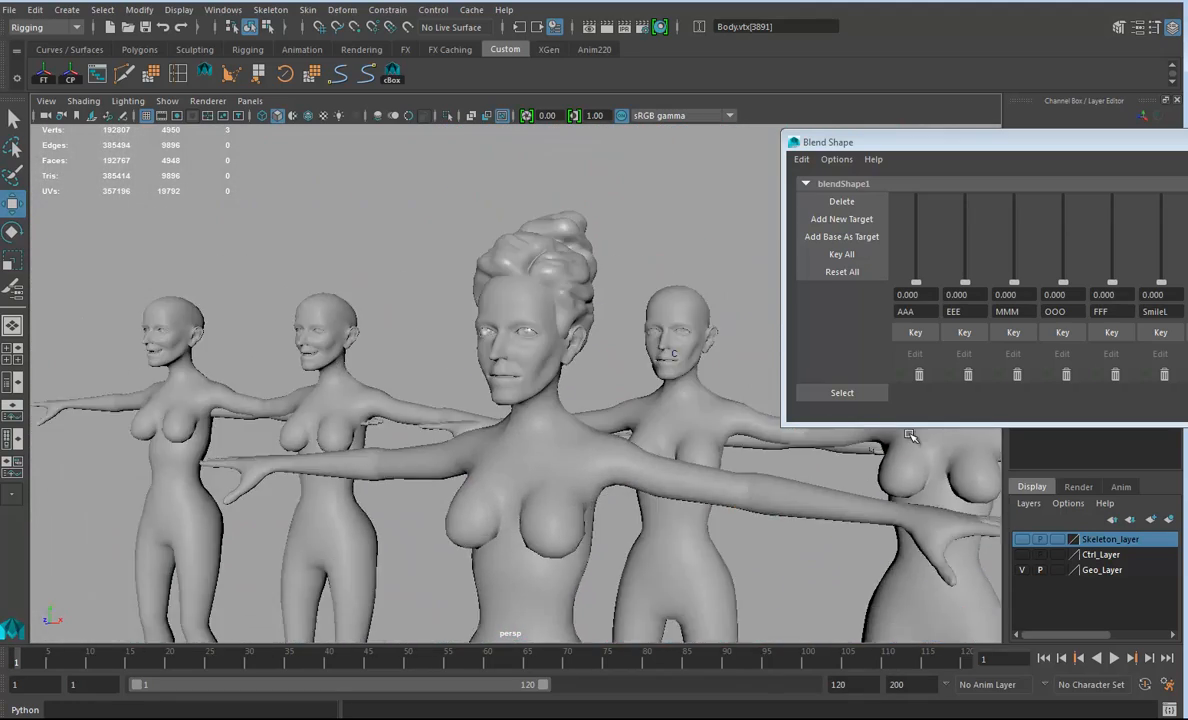
pyautogui.keyDown('alt'); pyautogui.moveTo(430, 432); pyautogui.dragTo(512, 432); pyautogui.keyUp('alt')
pyautogui.keyDown('alt'); pyautogui.moveTo(512, 432); pyautogui.dragTo(1136, 303, button='right'); pyautogui.keyUp('alt')
pyautogui.moveTo(1063, 284)
pyautogui.mouseDown()
pyautogui.moveTo(1066, 188)
pyautogui.moveTo(1071, 290)
pyautogui.mouseUp()
pyautogui.keyDown('alt'); pyautogui.moveTo(902, 543); pyautogui.dragTo(988, 484, button='middle'); pyautogui.keyUp('alt')
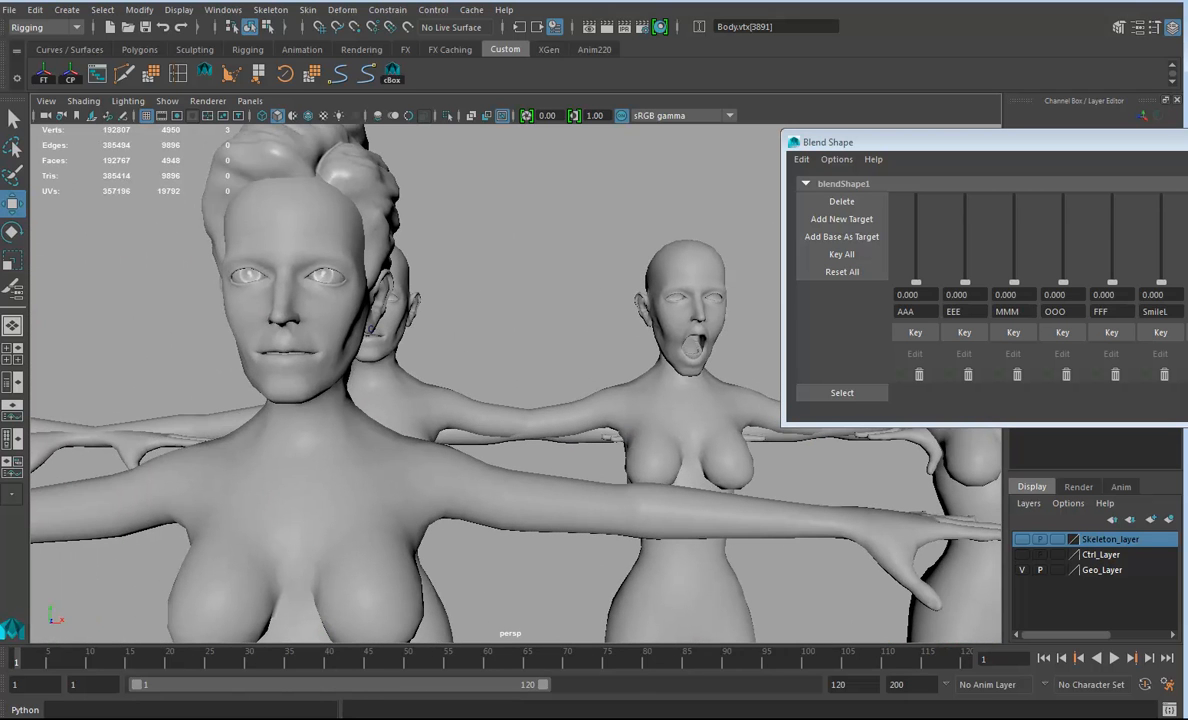
pyautogui.moveTo(1112, 283); pyautogui.dragTo(1120, 340)
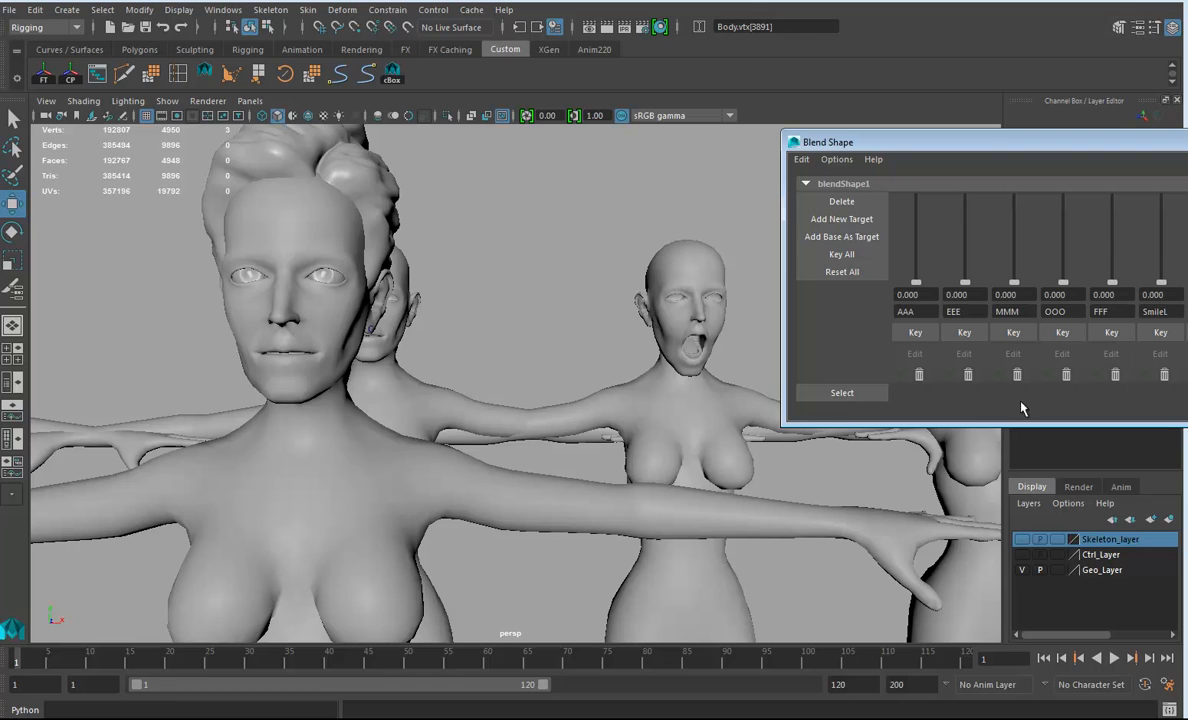
# Select the FFF target's body and display its vertices around the mouth for editing
pyautogui.keyDown('alt'); pyautogui.moveTo(827, 552); pyautogui.dragTo(615, 509, button='right'); pyautogui.keyUp('alt')
pyautogui.keyDown('alt'); pyautogui.moveTo(615, 509); pyautogui.dragTo(318, 510, button='middle'); pyautogui.keyUp('alt')
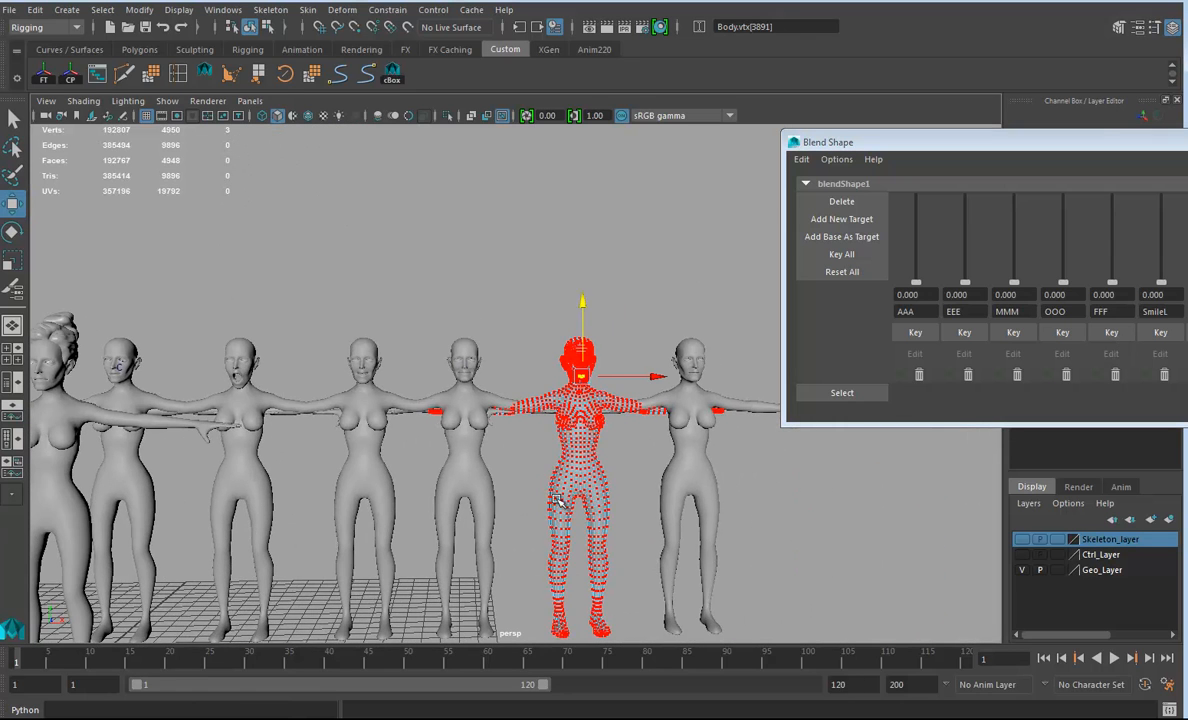
pyautogui.click(687, 436)
pyautogui.scroll(3, 693, 450)
pyautogui.keyDown('alt'); pyautogui.moveTo(689, 456); pyautogui.dragTo(560, 490); pyautogui.keyUp('alt')
pyautogui.keyDown('alt'); pyautogui.moveTo(560, 490); pyautogui.dragTo(679, 379, button='right'); pyautogui.keyUp('alt')
pyautogui.keyDown('alt'); pyautogui.moveTo(640, 300); pyautogui.dragTo(456, 520, button='middle'); pyautogui.keyUp('alt')
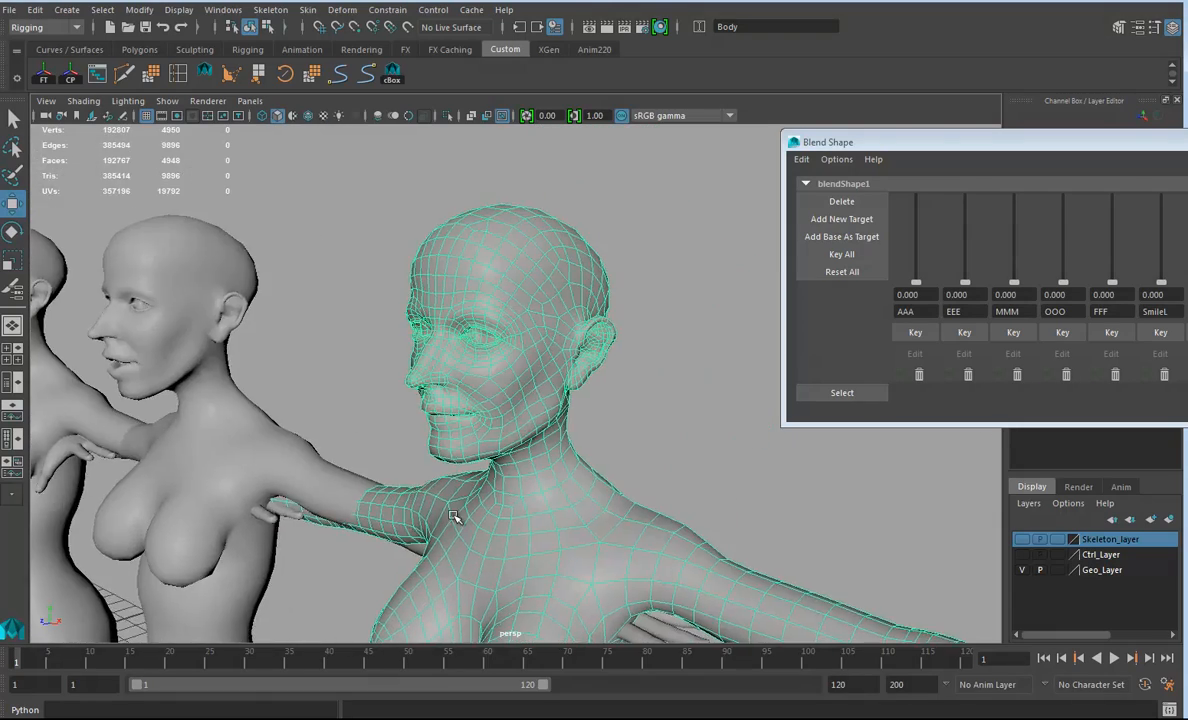
pyautogui.keyDown('alt'); pyautogui.moveTo(456, 520); pyautogui.dragTo(580, 485, button='right'); pyautogui.keyUp('alt')
pyautogui.keyDown('alt'); pyautogui.moveTo(480, 514); pyautogui.dragTo(610, 390, button='middle'); pyautogui.keyUp('alt')
pyautogui.keyDown('alt'); pyautogui.moveTo(610, 390); pyautogui.dragTo(470, 474); pyautogui.keyUp('alt')
pyautogui.moveTo(490, 345); pyautogui.dragTo(495, 305, button='right')
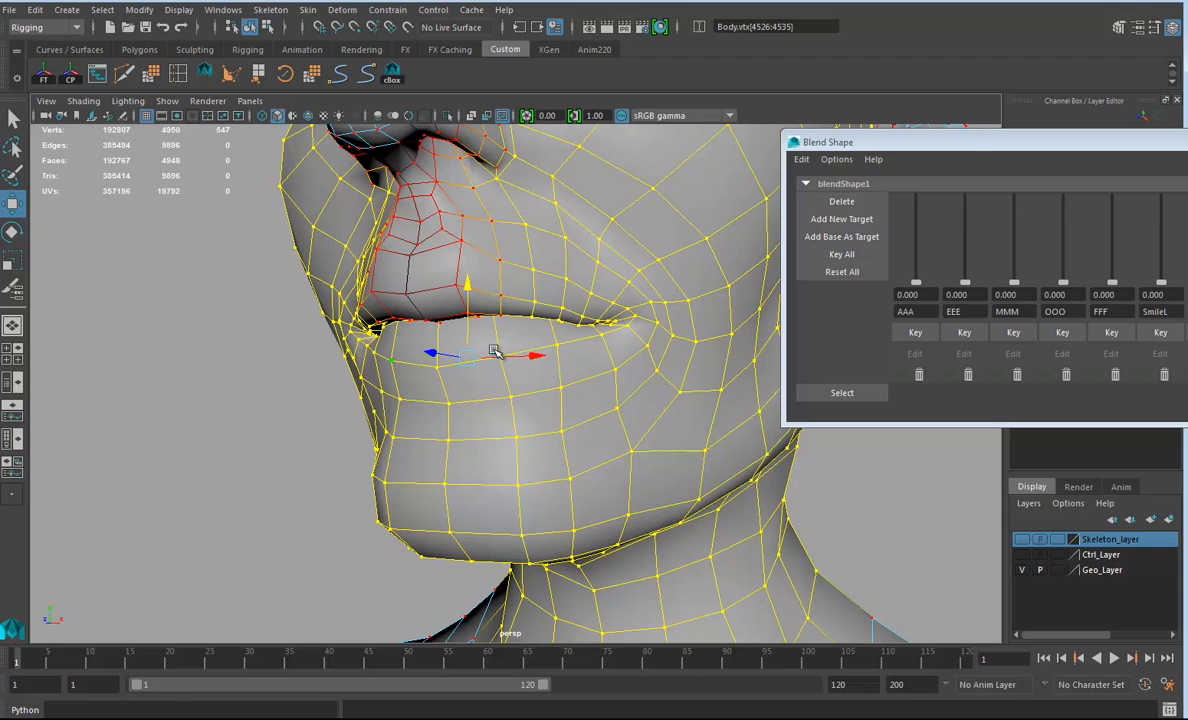
# Select the three vertices along the upper edge of the FFF target's lower lip and activate the Rotate tool
pyautogui.click(506, 384)
pyautogui.click(499, 355)
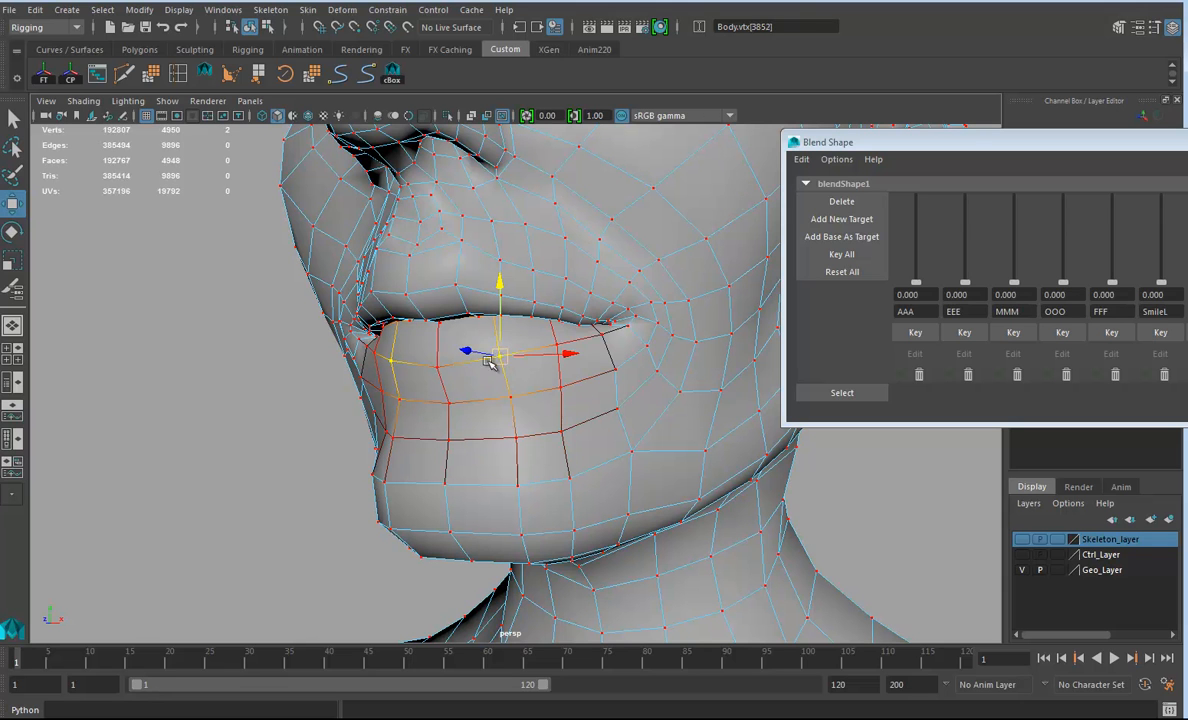
pyautogui.keyDown('shift'); pyautogui.click(437, 366); pyautogui.keyUp('shift')
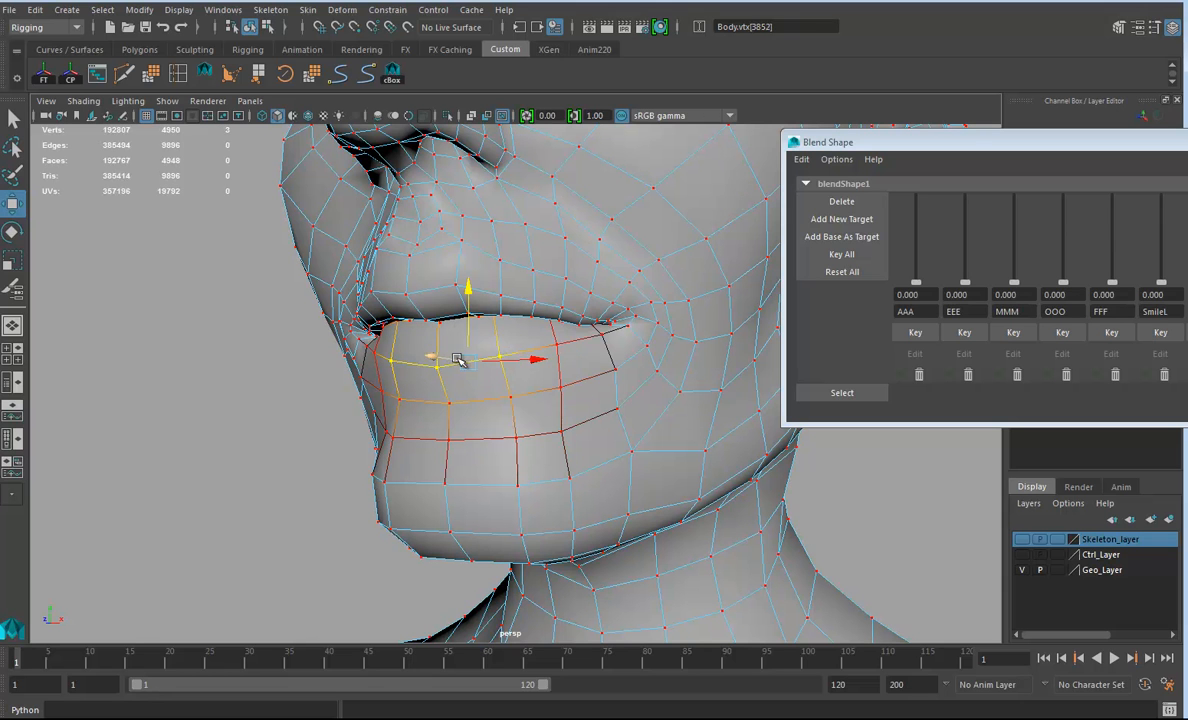
pyautogui.press('Up')
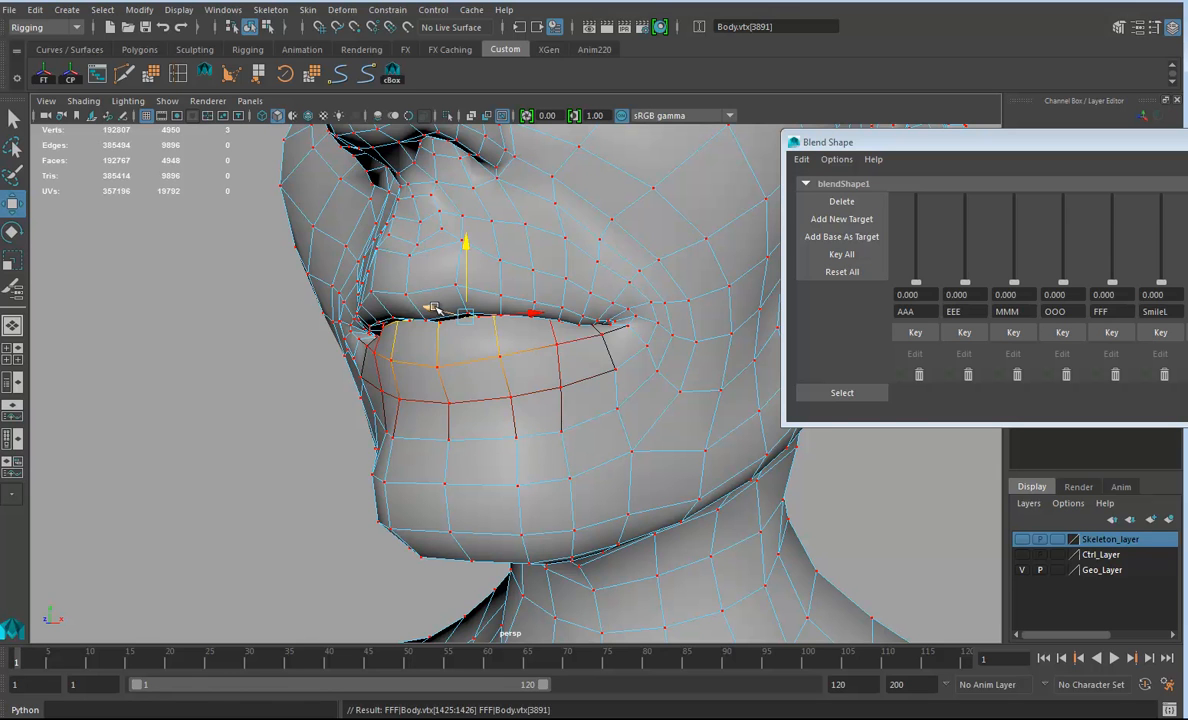
pyautogui.keyDown('alt'); pyautogui.moveTo(437, 310); pyautogui.dragTo(413, 386); pyautogui.keyUp('alt')
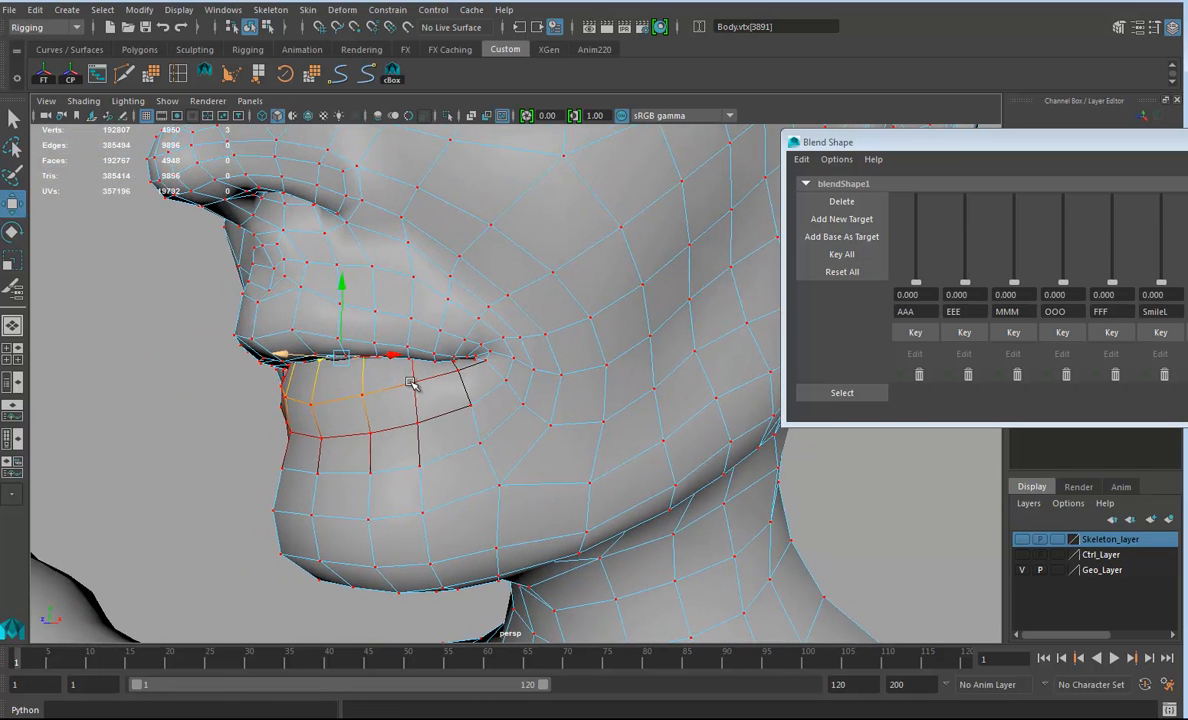
pyautogui.press('e')
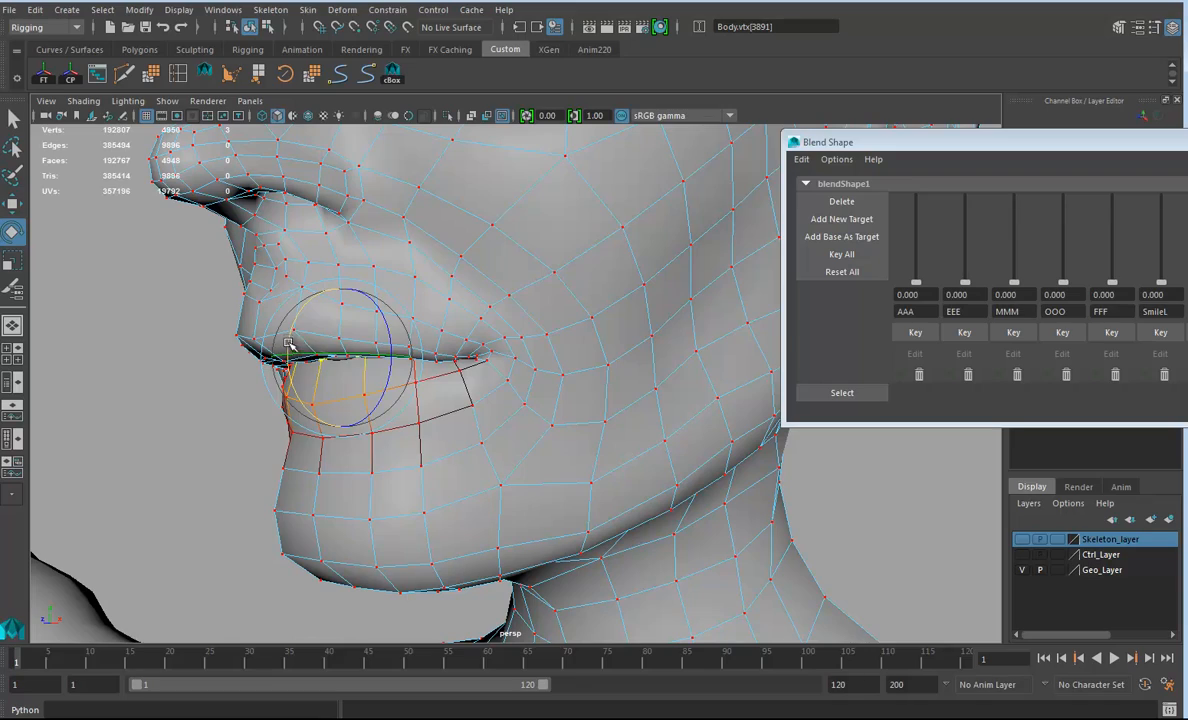
pyautogui.keyDown('alt'); pyautogui.moveTo(292, 339); pyautogui.dragTo(669, 385); pyautogui.keyUp('alt')
pyautogui.keyDown('alt'); pyautogui.moveTo(669, 385); pyautogui.dragTo(362, 423, button='right'); pyautogui.keyUp('alt')
pyautogui.keyDown('alt'); pyautogui.moveTo(362, 423); pyautogui.dragTo(589, 448); pyautogui.keyUp('alt')
pyautogui.keyDown('alt'); pyautogui.moveTo(589, 448); pyautogui.dragTo(522, 447, button='middle'); pyautogui.keyUp('alt')
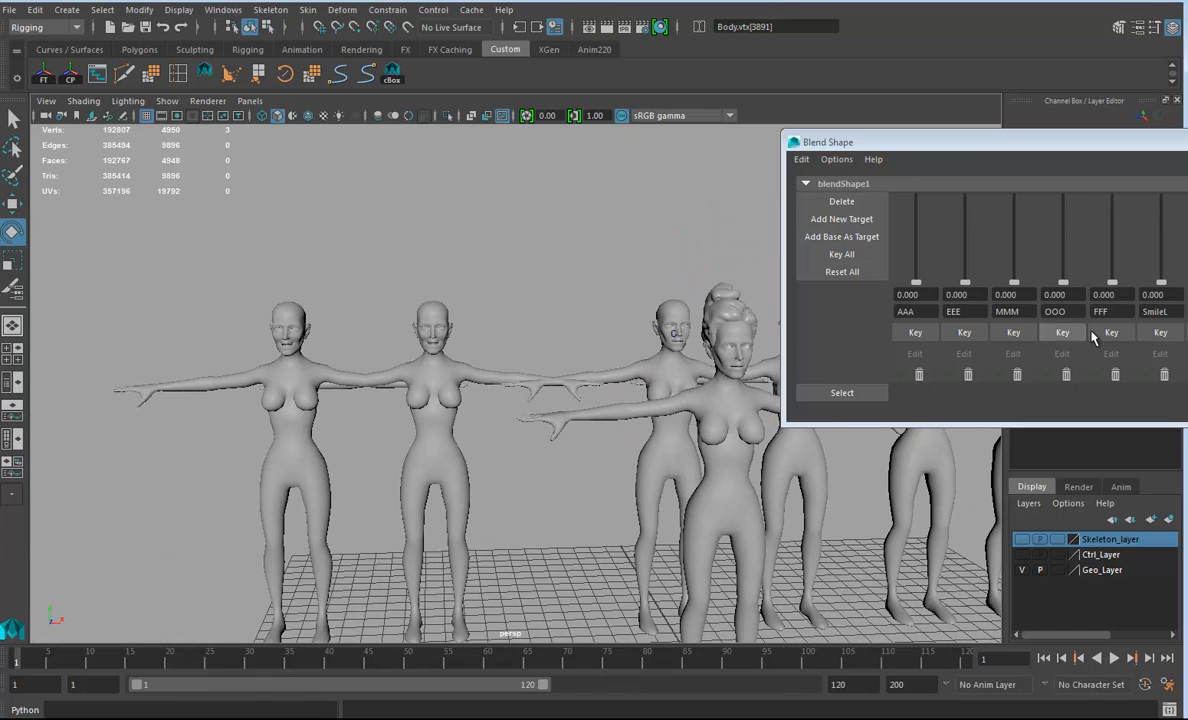
pyautogui.keyDown('alt'); pyautogui.moveTo(573, 462); pyautogui.dragTo(597, 421); pyautogui.keyUp('alt')
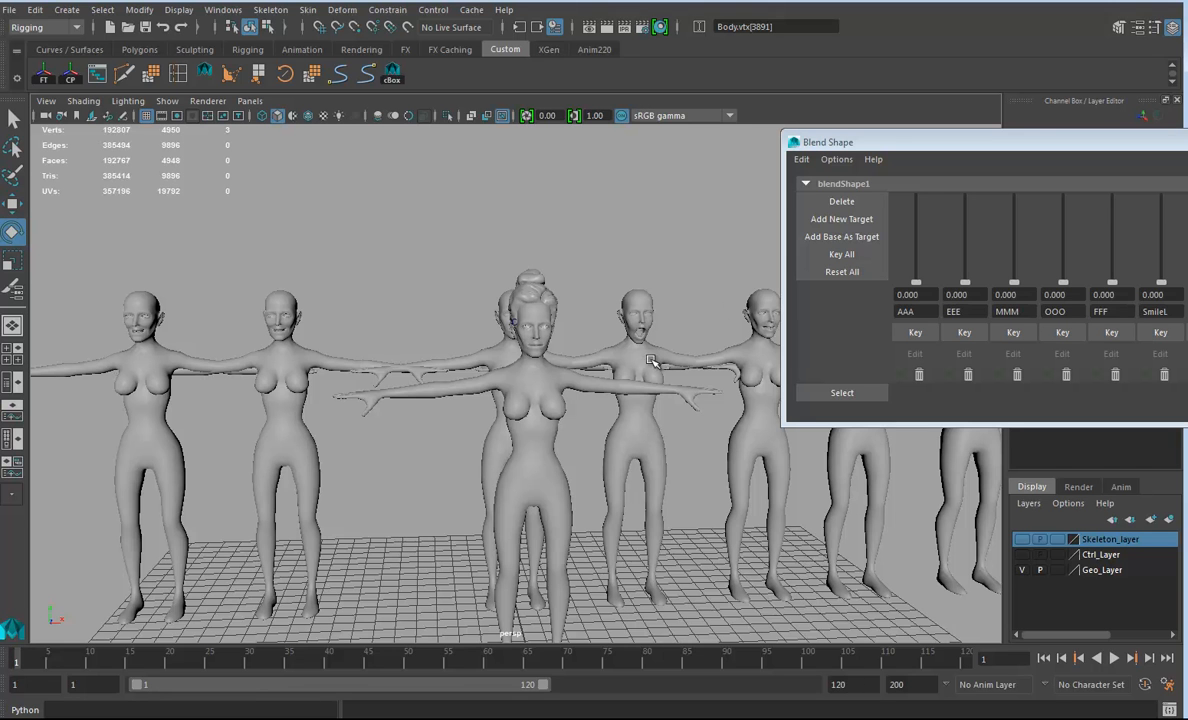
pyautogui.keyDown('alt'); pyautogui.moveTo(445, 437); pyautogui.dragTo(632, 473); pyautogui.keyUp('alt')
pyautogui.click(739, 420)
pyautogui.keyDown('alt'); pyautogui.moveTo(739, 420); pyautogui.dragTo(507, 410, button='middle'); pyautogui.keyUp('alt')
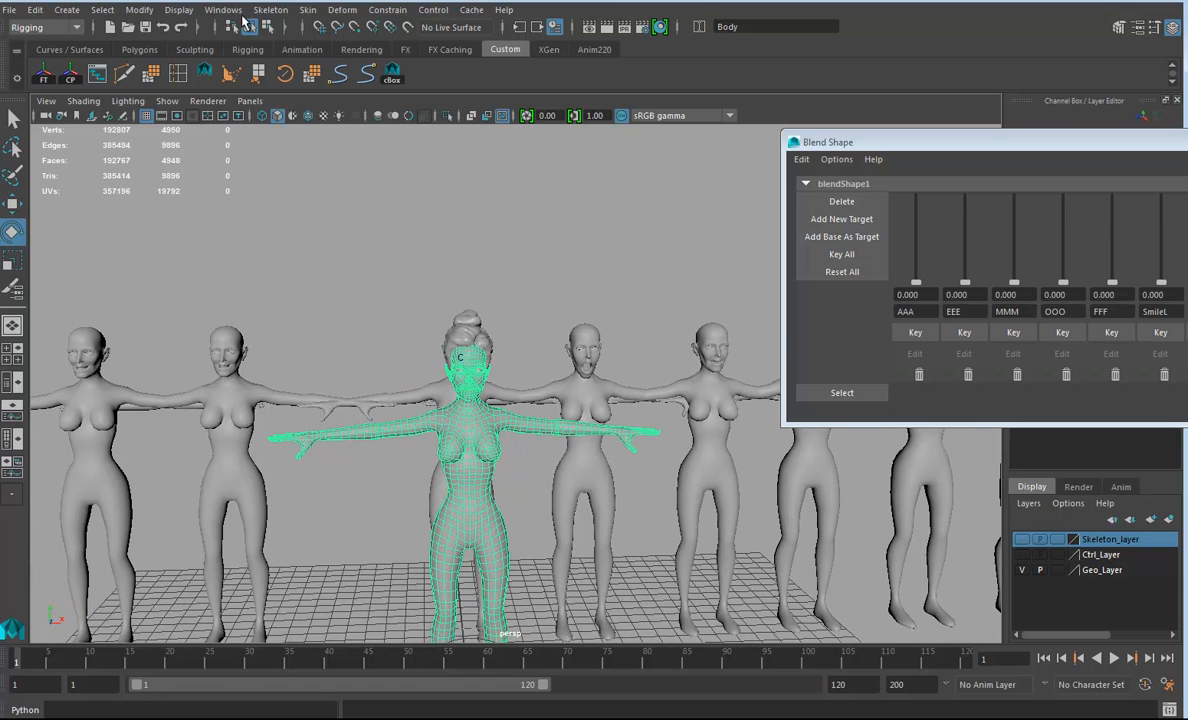
pyautogui.click(342, 10)
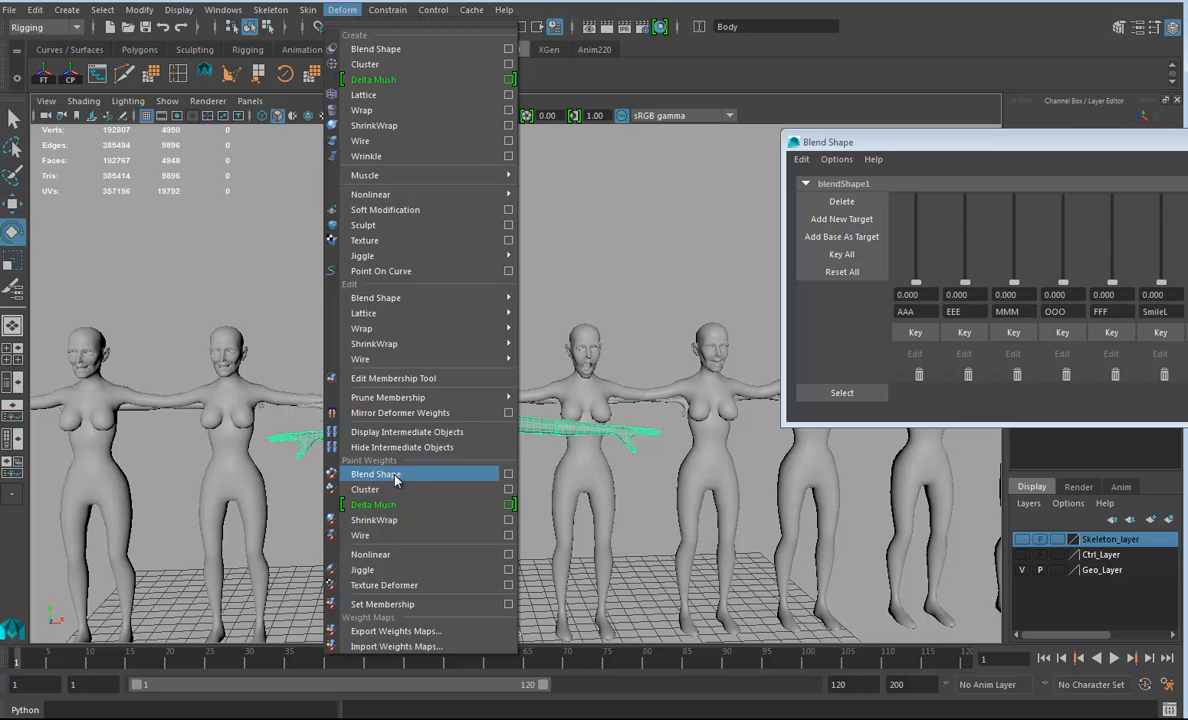
pyautogui.click(508, 479)
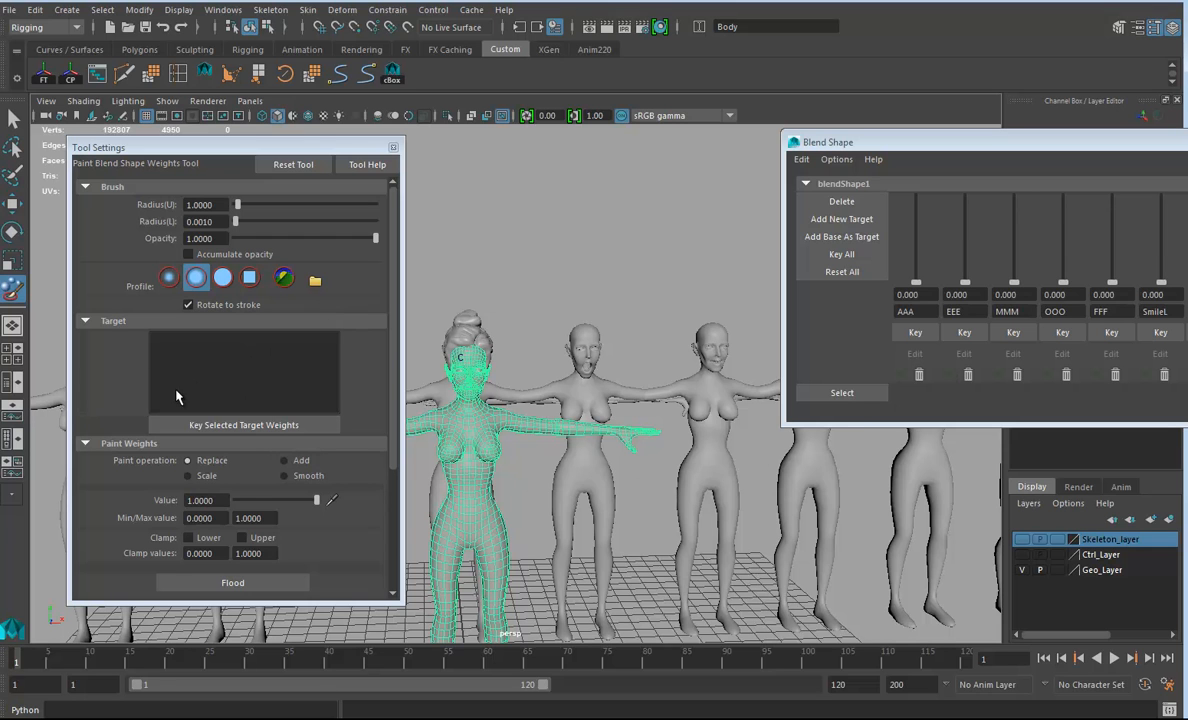
pyautogui.click(1186, 141)
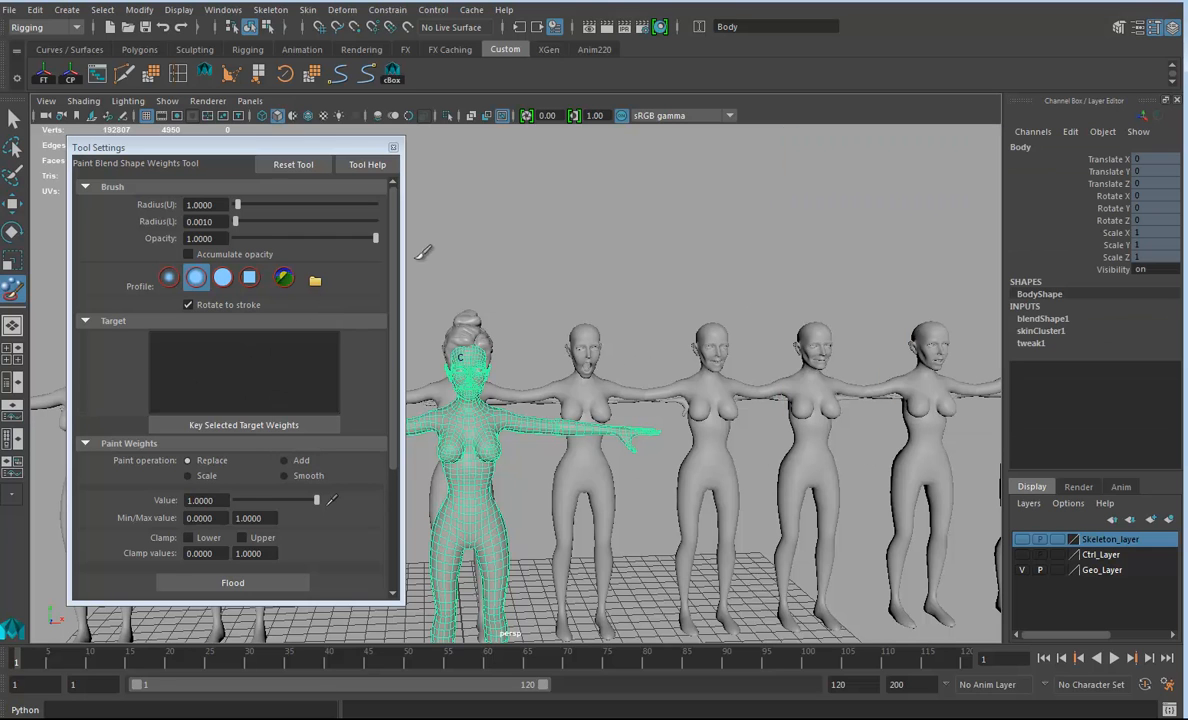
pyautogui.click(393, 148)
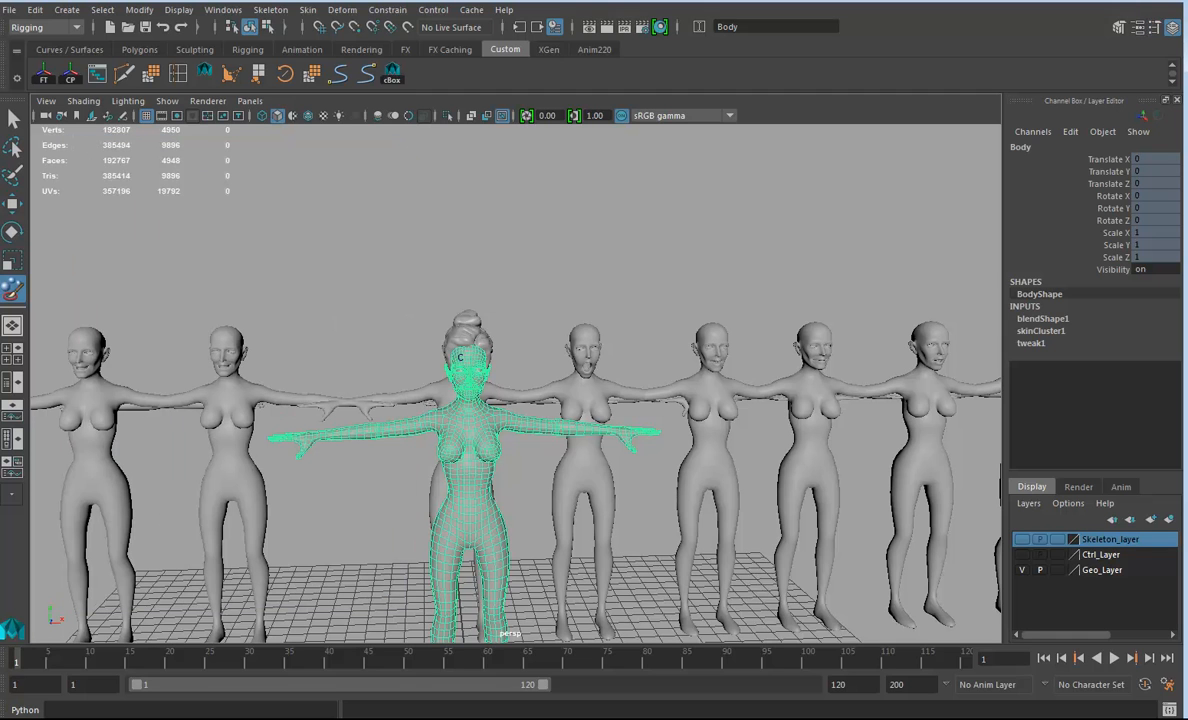
pyautogui.press('q')
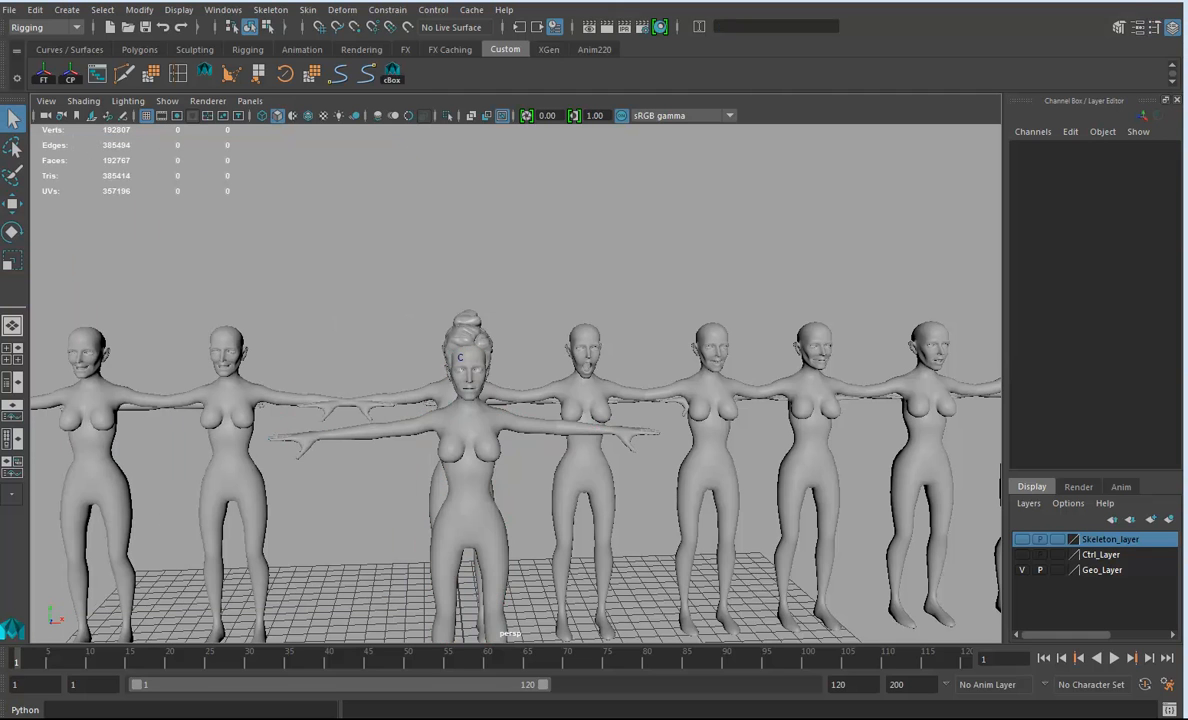
# Select the main character's body and open the Paint Blend Shape Weights tool settings
pyautogui.click(493, 475)
pyautogui.keyDown('alt'); pyautogui.moveTo(588, 494); pyautogui.dragTo(597, 493); pyautogui.keyUp('alt')
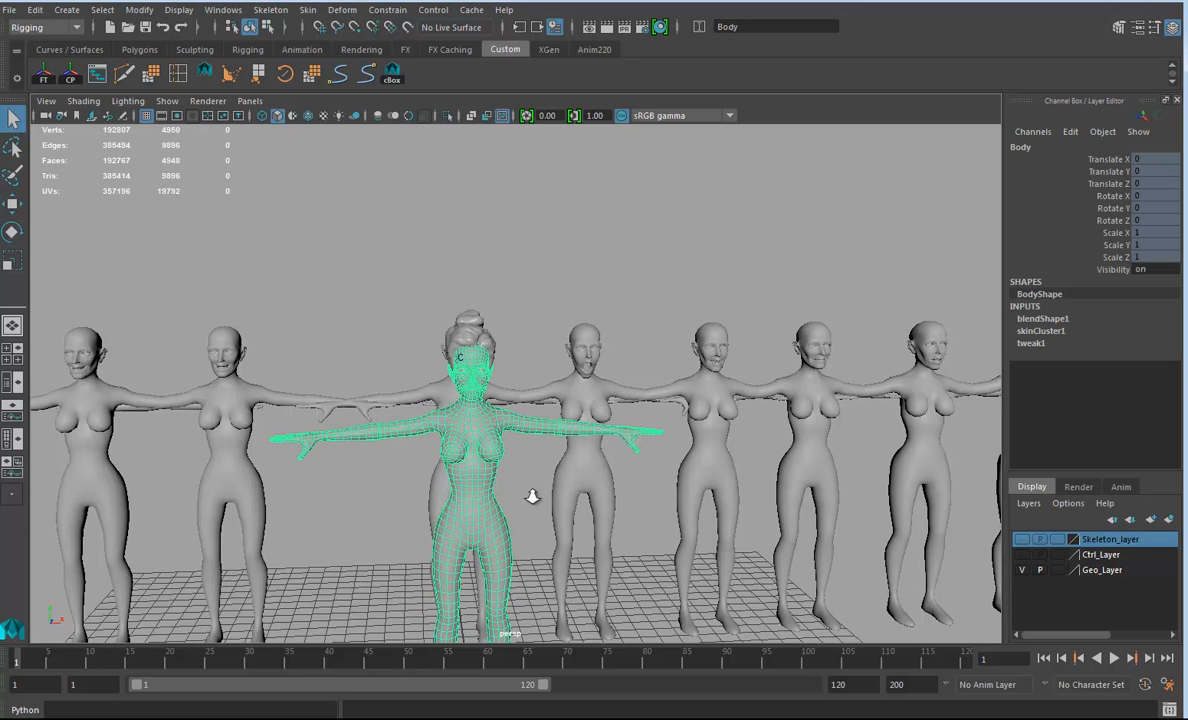
pyautogui.keyDown('alt'); pyautogui.moveTo(532, 497); pyautogui.dragTo(724, 474, button='right'); pyautogui.keyUp('alt')
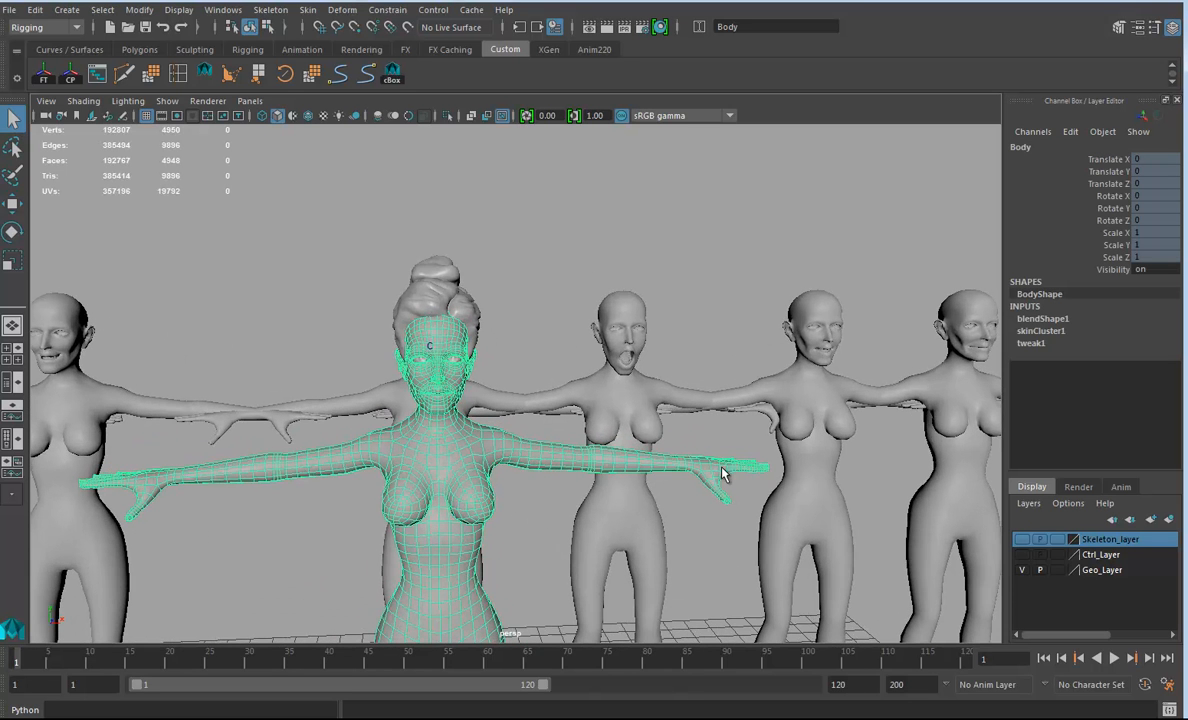
pyautogui.click(341, 9)
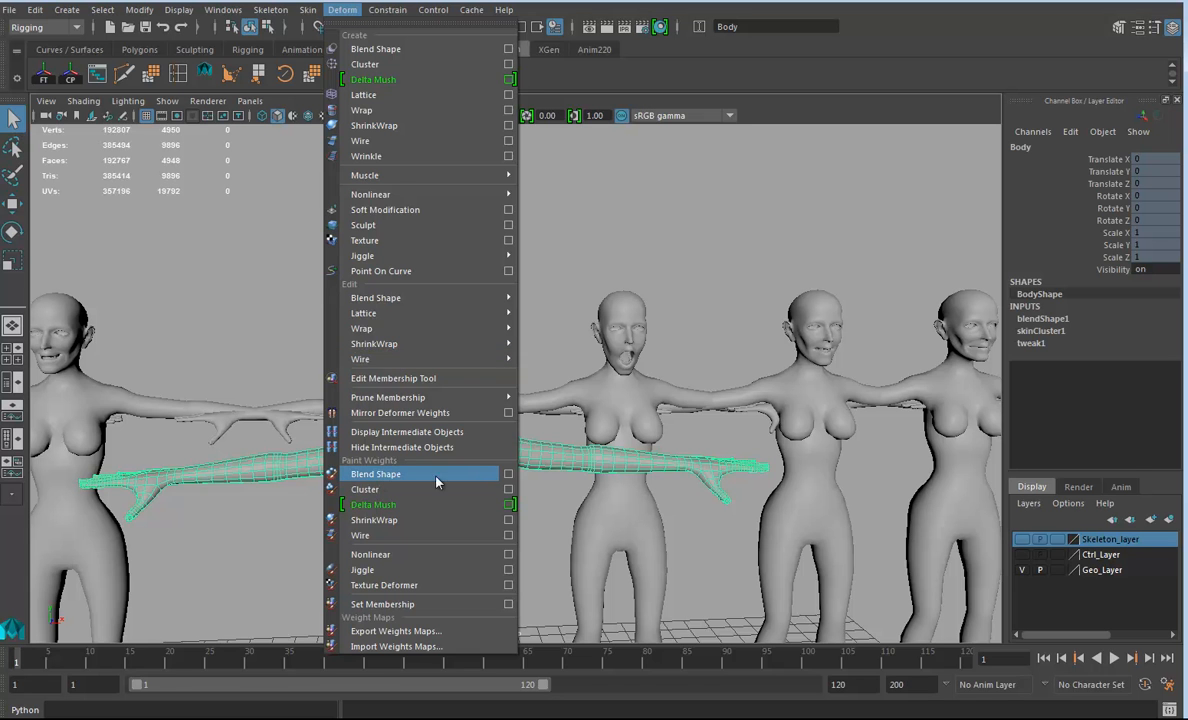
pyautogui.click(509, 475)
# Choose SmileL as the blend shape target to paint on the main character
pyautogui.keyDown('alt'); pyautogui.moveTo(622, 451); pyautogui.dragTo(660, 383); pyautogui.keyUp('alt')
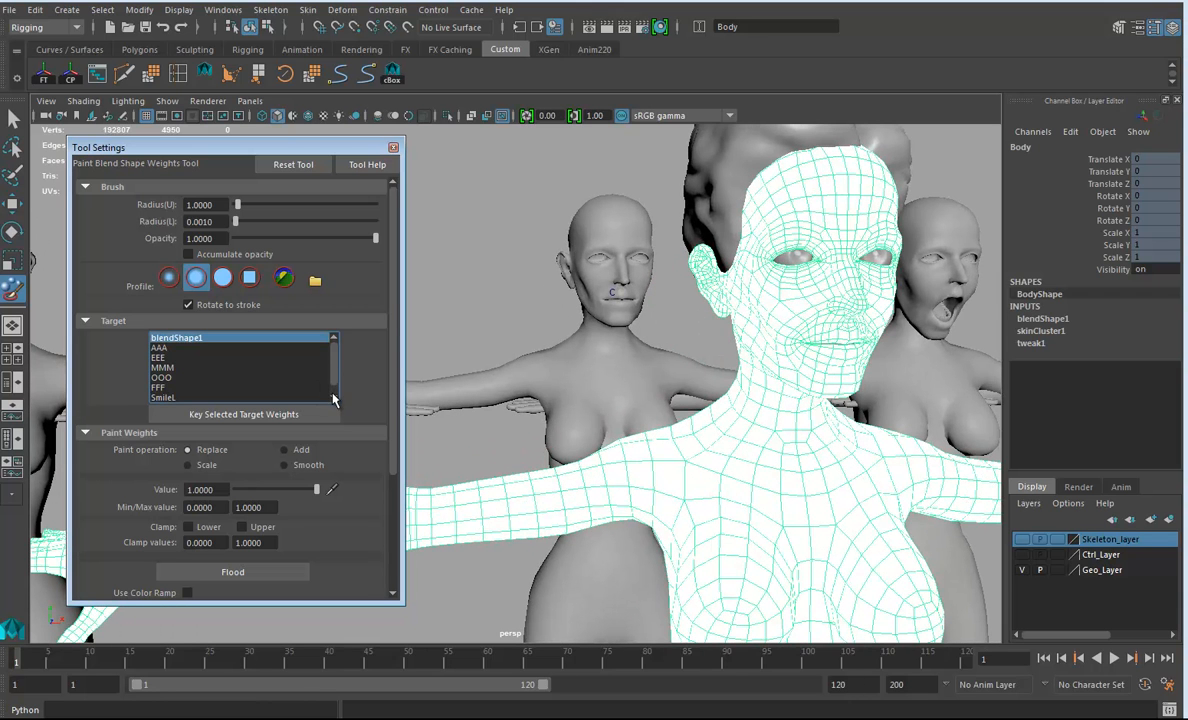
pyautogui.scroll(-2, 396, 356)
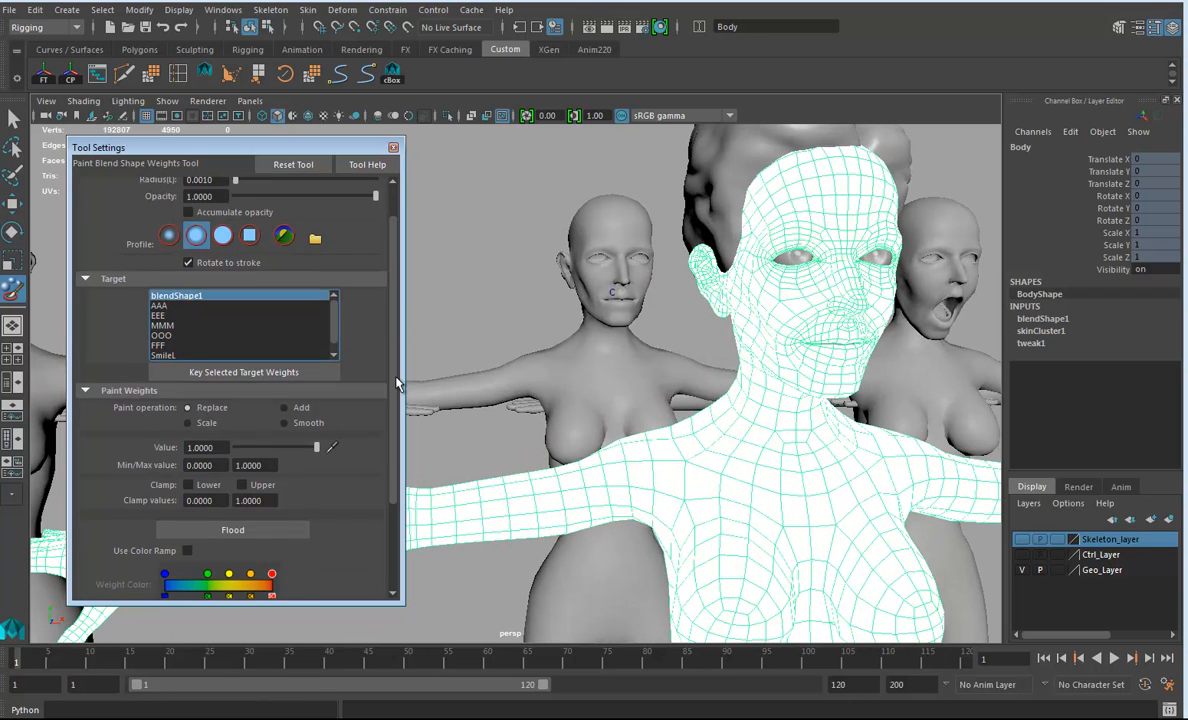
pyautogui.click(184, 357)
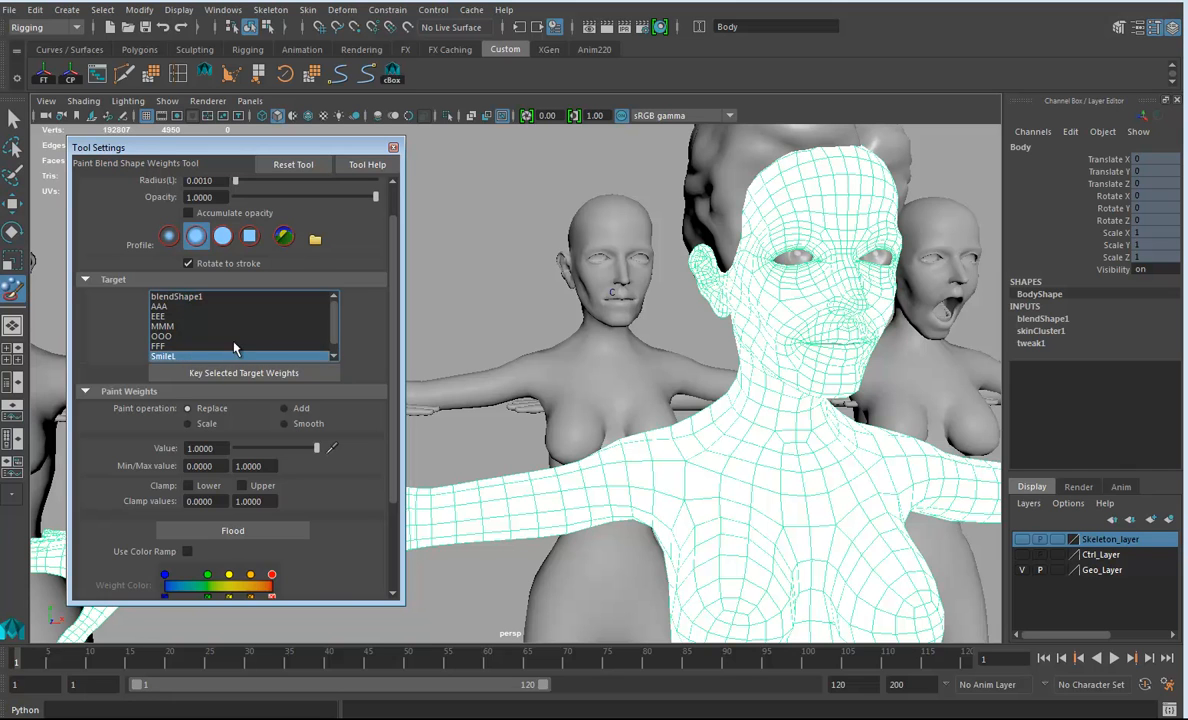
pyautogui.scroll(-5, 234, 347)
pyautogui.scroll(3, 281, 322)
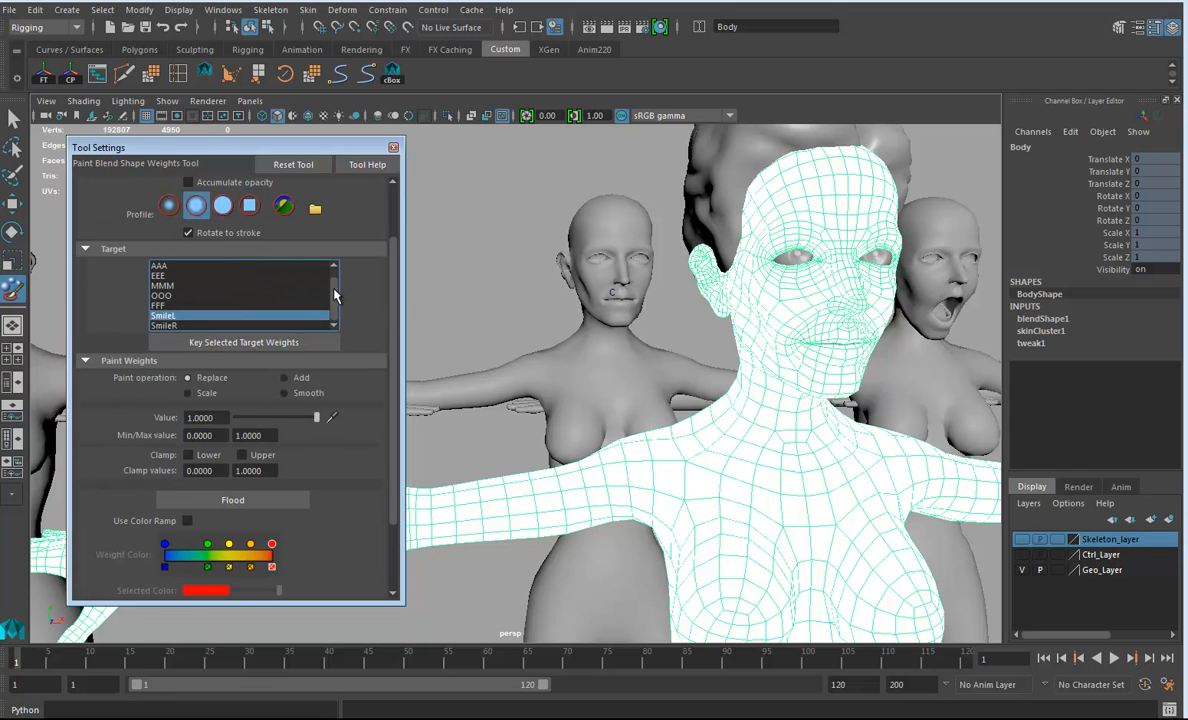
pyautogui.keyDown('alt'); pyautogui.moveTo(634, 328); pyautogui.dragTo(701, 336, button='middle'); pyautogui.keyUp('alt')
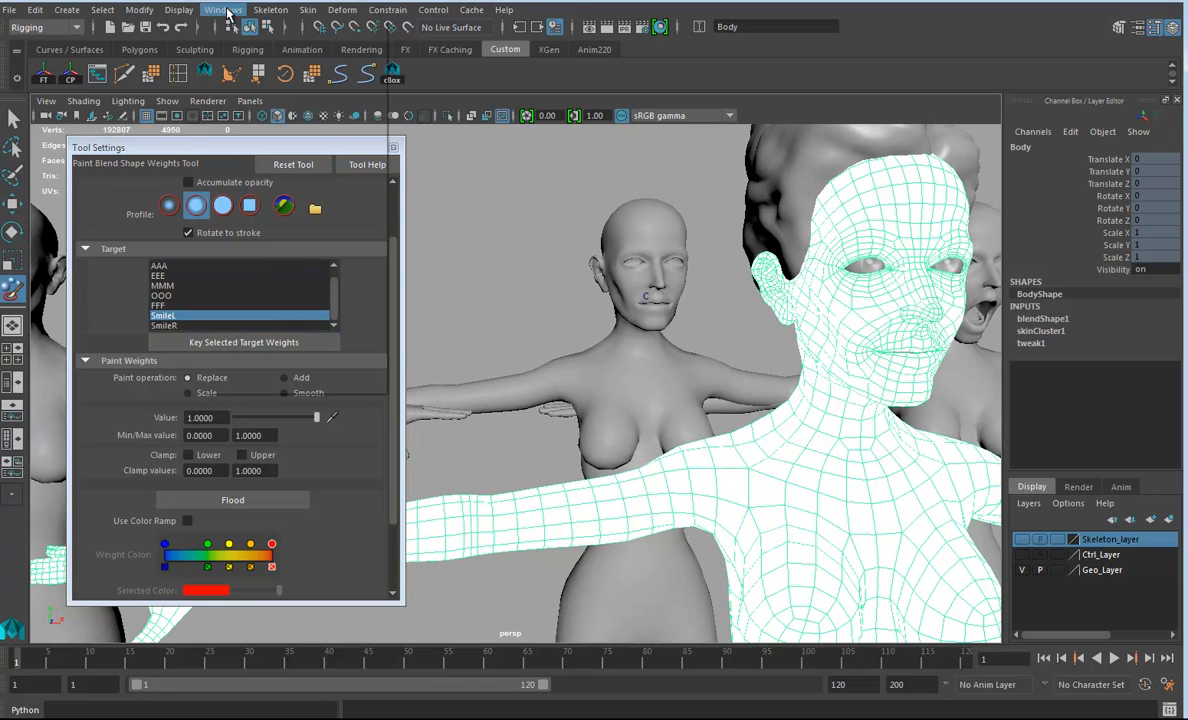
# Open the Blend Shape editor, raise the SmileL weight and move the editor clear of the main character's face
pyautogui.click(223, 9)
pyautogui.moveTo(257, 65)
pyautogui.moveTo(295, 48)
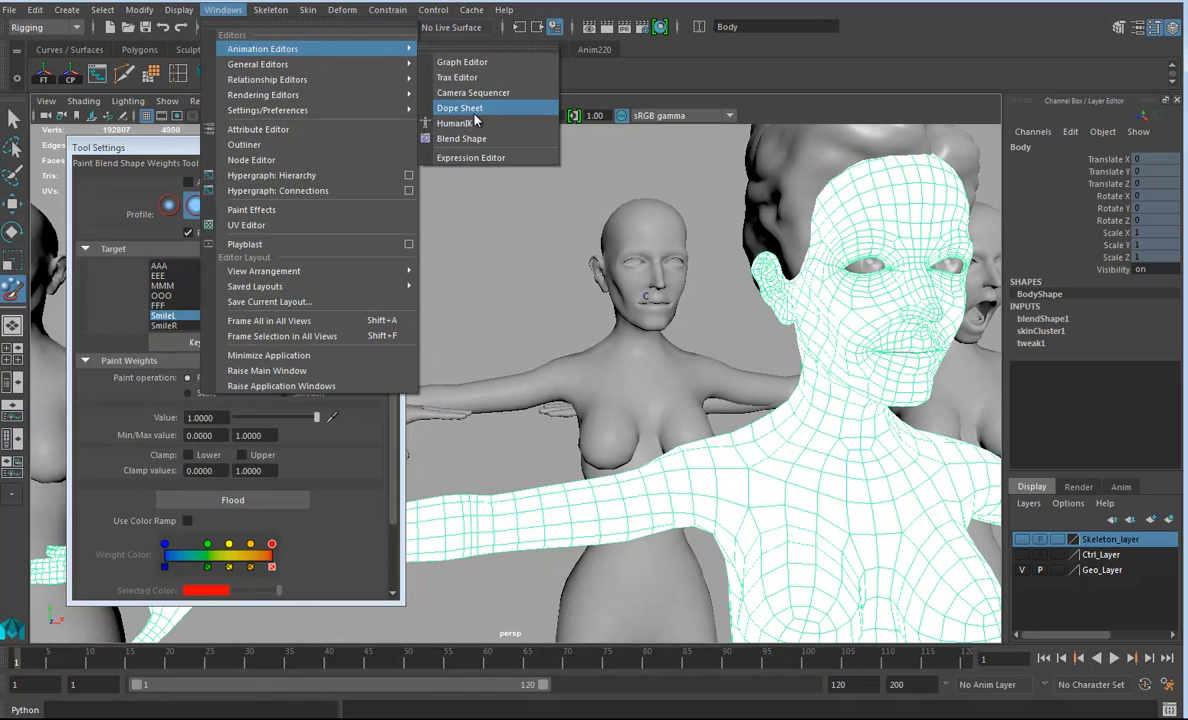
pyautogui.click(460, 141)
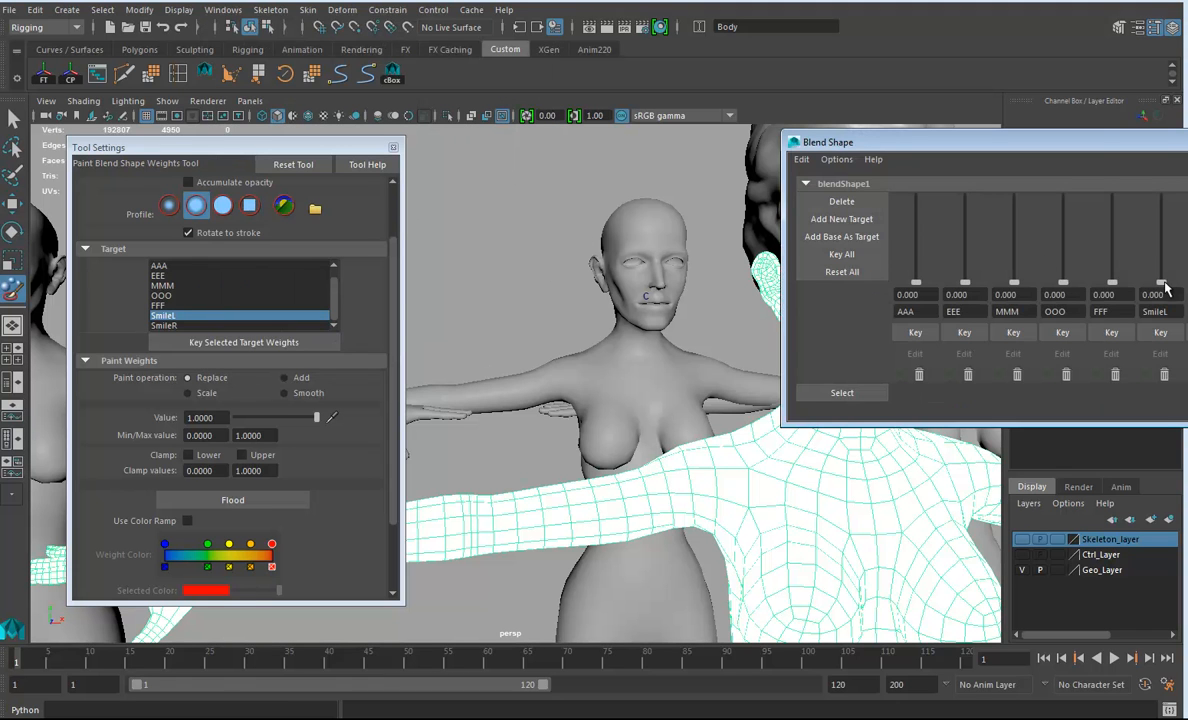
pyautogui.moveTo(1106, 142); pyautogui.dragTo(1187, 190)
pyautogui.keyDown('alt'); pyautogui.moveTo(960, 396); pyautogui.dragTo(760, 410, button='middle'); pyautogui.keyUp('alt')
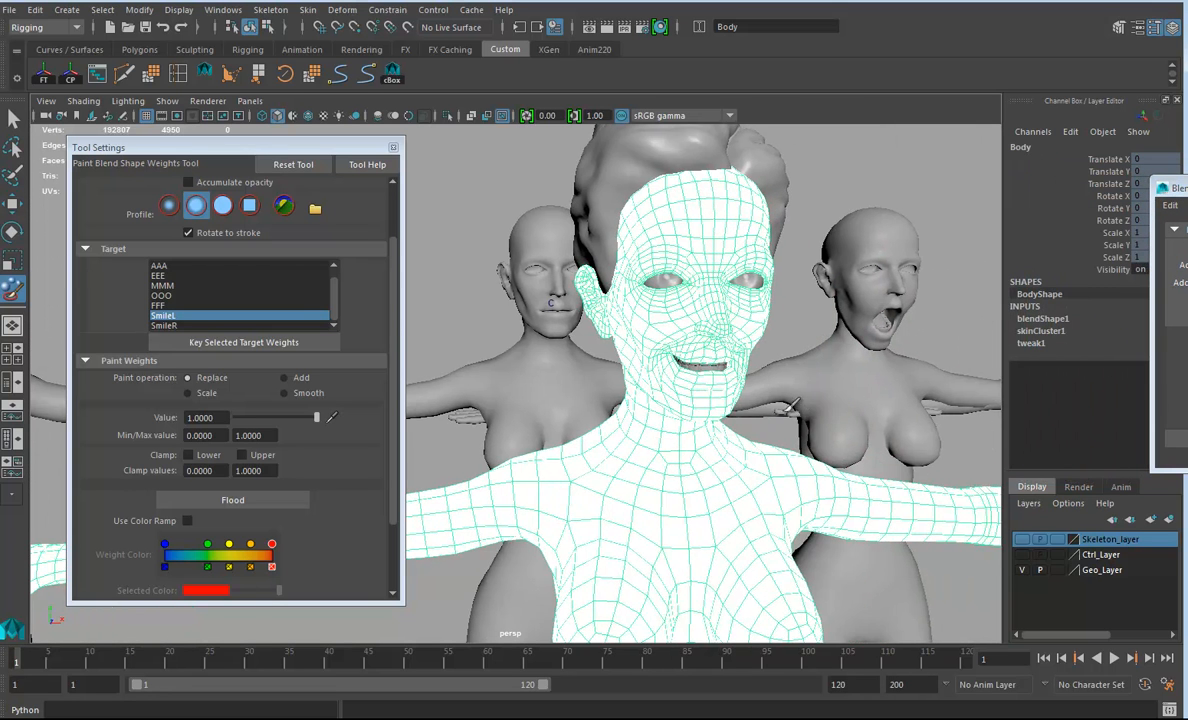
pyautogui.keyDown('alt'); pyautogui.moveTo(760, 410); pyautogui.dragTo(836, 407, button='right'); pyautogui.keyUp('alt')
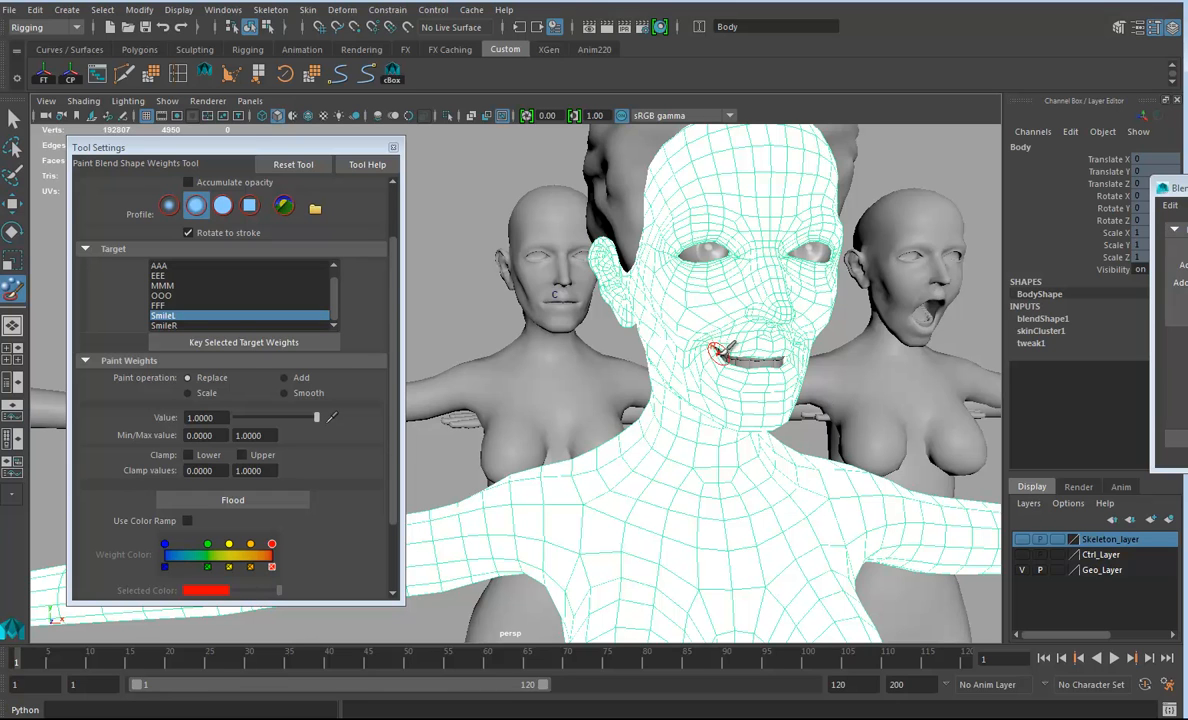
# Set the paint value to 0 and paint out the SmileL weights on the character's right cheek and mouth side
pyautogui.click(245, 417)
pyautogui.keyDown('alt'); pyautogui.moveTo(681, 431); pyautogui.dragTo(742, 441, button='right'); pyautogui.keyUp('alt')
pyautogui.moveTo(792, 346)
pyautogui.mouseDown()
pyautogui.moveTo(818, 371)
pyautogui.moveTo(776, 312)
pyautogui.moveTo(796, 300)
pyautogui.moveTo(790, 288)
pyautogui.moveTo(809, 332)
pyautogui.moveTo(765, 345)
pyautogui.moveTo(787, 390)
pyautogui.moveTo(792, 370)
pyautogui.moveTo(784, 338)
pyautogui.moveTo(775, 380)
pyautogui.moveTo(760, 358)
pyautogui.moveTo(760, 385)
pyautogui.moveTo(813, 410)
pyautogui.moveTo(745, 372)
pyautogui.moveTo(861, 362)
pyautogui.mouseUp()
pyautogui.moveTo(808, 300); pyautogui.dragTo(800, 320)
pyautogui.keyDown('alt'); pyautogui.moveTo(800, 400); pyautogui.dragTo(700, 420); pyautogui.keyUp('alt')
pyautogui.keyDown('alt'); pyautogui.moveTo(700, 420); pyautogui.dragTo(700, 543, button='right'); pyautogui.keyUp('alt')
pyautogui.keyDown('alt'); pyautogui.moveTo(812, 412); pyautogui.dragTo(700, 420); pyautogui.keyUp('alt')
pyautogui.moveTo(630, 290)
pyautogui.mouseDown()
pyautogui.moveTo(640, 320)
pyautogui.moveTo(630, 270)
pyautogui.moveTo(670, 300)
pyautogui.moveTo(692, 404)
pyautogui.moveTo(630, 440)
pyautogui.moveTo(690, 395)
pyautogui.moveTo(657, 503)
pyautogui.moveTo(642, 477)
pyautogui.moveTo(615, 290)
pyautogui.moveTo(590, 250)
pyautogui.moveTo(535, 405)
pyautogui.moveTo(505, 280)
pyautogui.moveTo(530, 420)
pyautogui.moveTo(515, 395)
pyautogui.moveTo(544, 406)
pyautogui.moveTo(530, 411)
pyautogui.moveTo(565, 451)
pyautogui.moveTo(587, 270)
pyautogui.mouseUp()
# Return the SmileL weight to 0 and extend its zero-weight painting over the character's right cheek, jaw and chin
pyautogui.moveTo(1178, 188); pyautogui.dragTo(895, 188)
pyautogui.moveTo(1187, 245)
pyautogui.mouseDown()
pyautogui.moveTo(1187, 327)
pyautogui.moveTo(1187, 245)
pyautogui.mouseUp()
pyautogui.moveTo(520, 262)
pyautogui.mouseDown()
pyautogui.moveTo(440, 250)
pyautogui.moveTo(455, 200)
pyautogui.moveTo(460, 290)
pyautogui.moveTo(497, 375)
pyautogui.moveTo(490, 400)
pyautogui.moveTo(533, 199)
pyautogui.moveTo(528, 252)
pyautogui.moveTo(568, 530)
pyautogui.moveTo(540, 480)
pyautogui.moveTo(597, 495)
pyautogui.moveTo(645, 530)
pyautogui.mouseUp()
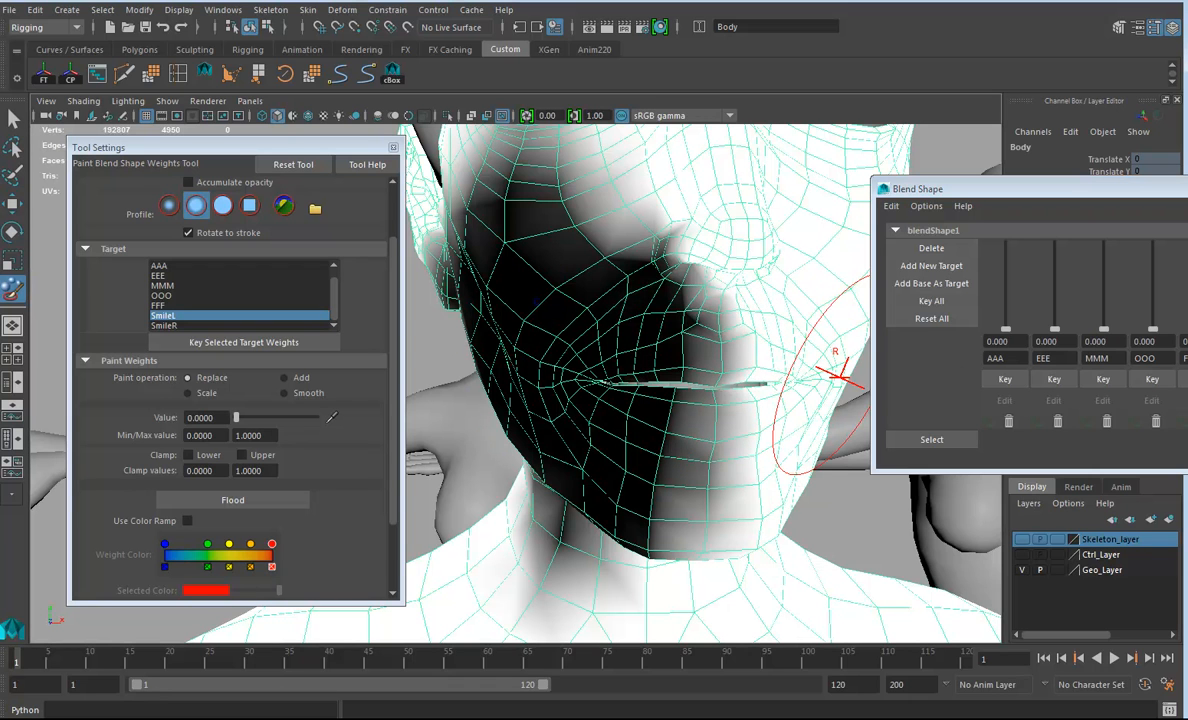
# Choose SmileR as the paint target and paint a value of 0 over the character's left cheek and mouth side
pyautogui.keyDown('alt'); pyautogui.moveTo(681, 432); pyautogui.dragTo(636, 437); pyautogui.keyUp('alt')
pyautogui.scroll(-3, 636, 437)
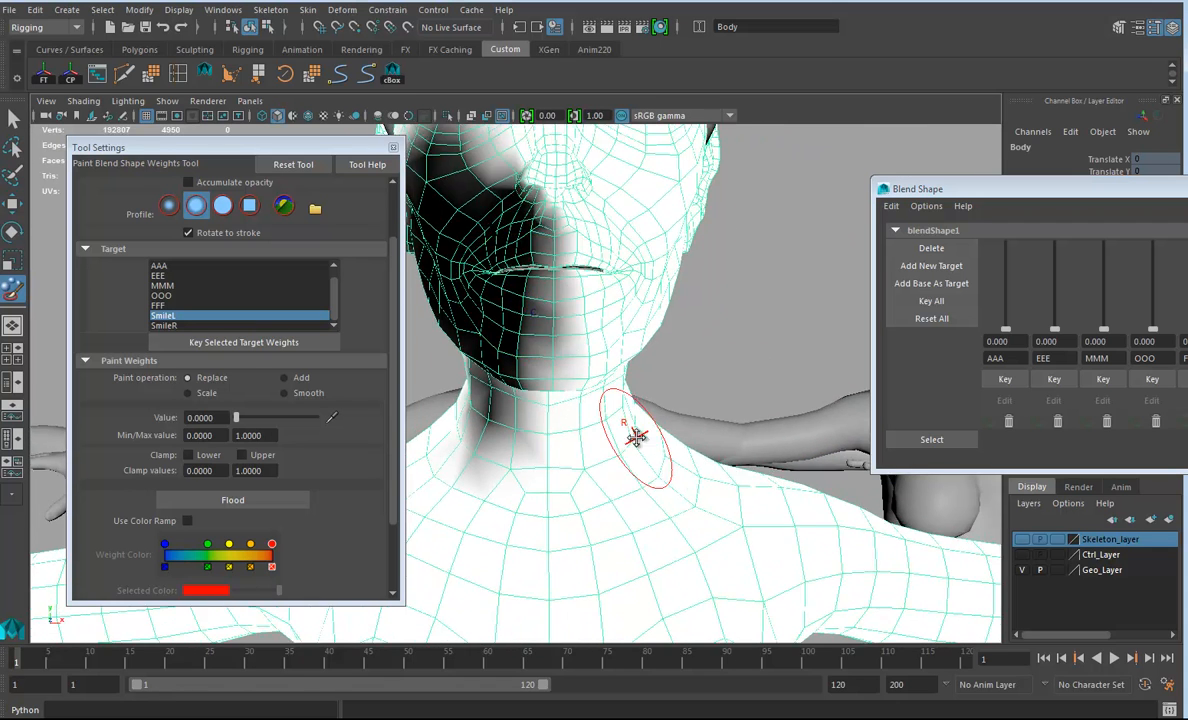
pyautogui.keyDown('alt'); pyautogui.moveTo(636, 437); pyautogui.dragTo(642, 570, button='middle'); pyautogui.keyUp('alt')
pyautogui.click(164, 326)
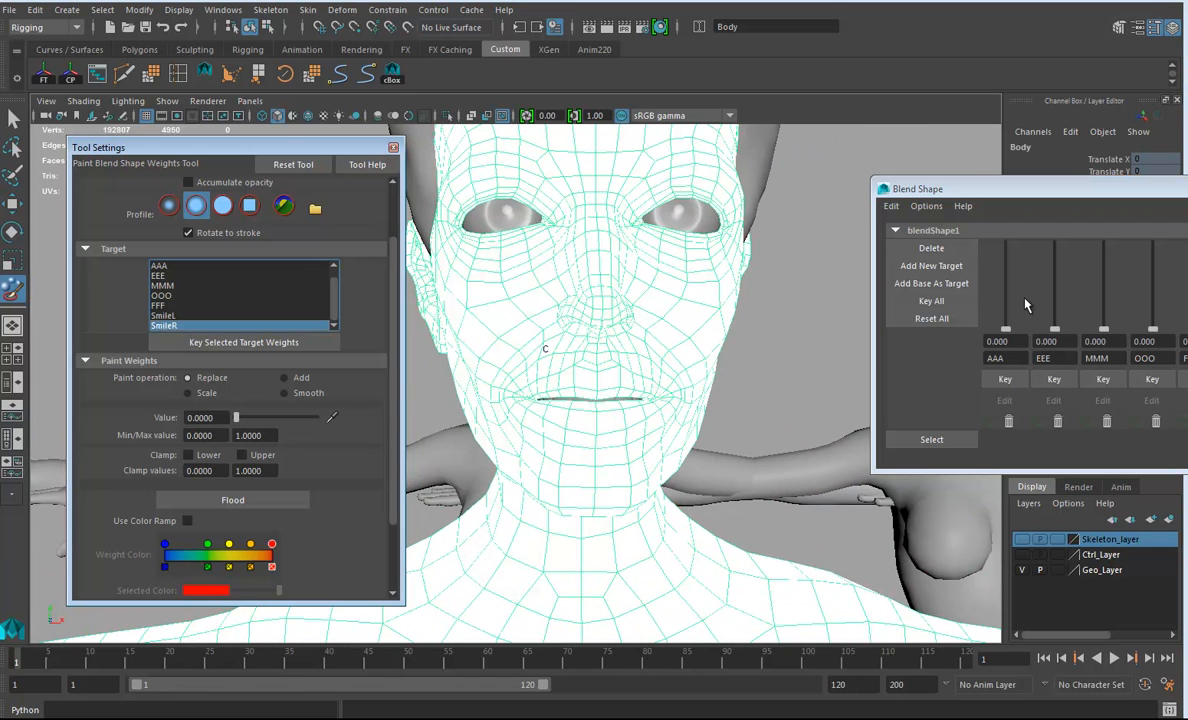
pyautogui.keyDown('alt'); pyautogui.moveTo(693, 407); pyautogui.dragTo(660, 450); pyautogui.keyUp('alt')
pyautogui.keyDown('alt'); pyautogui.moveTo(660, 450); pyautogui.dragTo(727, 460, button='middle'); pyautogui.keyUp('alt')
pyautogui.moveTo(683, 512)
pyautogui.mouseDown()
pyautogui.moveTo(655, 470)
pyautogui.moveTo(647, 504)
pyautogui.moveTo(631, 477)
pyautogui.moveTo(672, 497)
pyautogui.moveTo(625, 512)
pyautogui.moveTo(610, 503)
pyautogui.moveTo(606, 517)
pyautogui.moveTo(694, 501)
pyautogui.moveTo(645, 570)
pyautogui.moveTo(708, 528)
pyautogui.mouseUp()
pyautogui.keyDown('alt'); pyautogui.moveTo(708, 528); pyautogui.dragTo(688, 484, button='middle'); pyautogui.keyUp('alt')
pyautogui.moveTo(560, 420)
pyautogui.mouseDown()
pyautogui.moveTo(580, 419)
pyautogui.moveTo(496, 390)
pyautogui.moveTo(480, 310)
pyautogui.moveTo(572, 459)
pyautogui.moveTo(575, 330)
pyautogui.moveTo(520, 425)
pyautogui.moveTo(530, 420)
pyautogui.moveTo(558, 467)
pyautogui.moveTo(562, 385)
pyautogui.moveTo(500, 470)
pyautogui.moveTo(530, 472)
pyautogui.moveTo(533, 383)
pyautogui.moveTo(450, 395)
pyautogui.moveTo(500, 262)
pyautogui.moveTo(570, 250)
pyautogui.moveTo(628, 418)
pyautogui.moveTo(555, 385)
pyautogui.moveTo(601, 393)
pyautogui.moveTo(558, 330)
pyautogui.moveTo(562, 375)
pyautogui.moveTo(627, 321)
pyautogui.mouseUp()
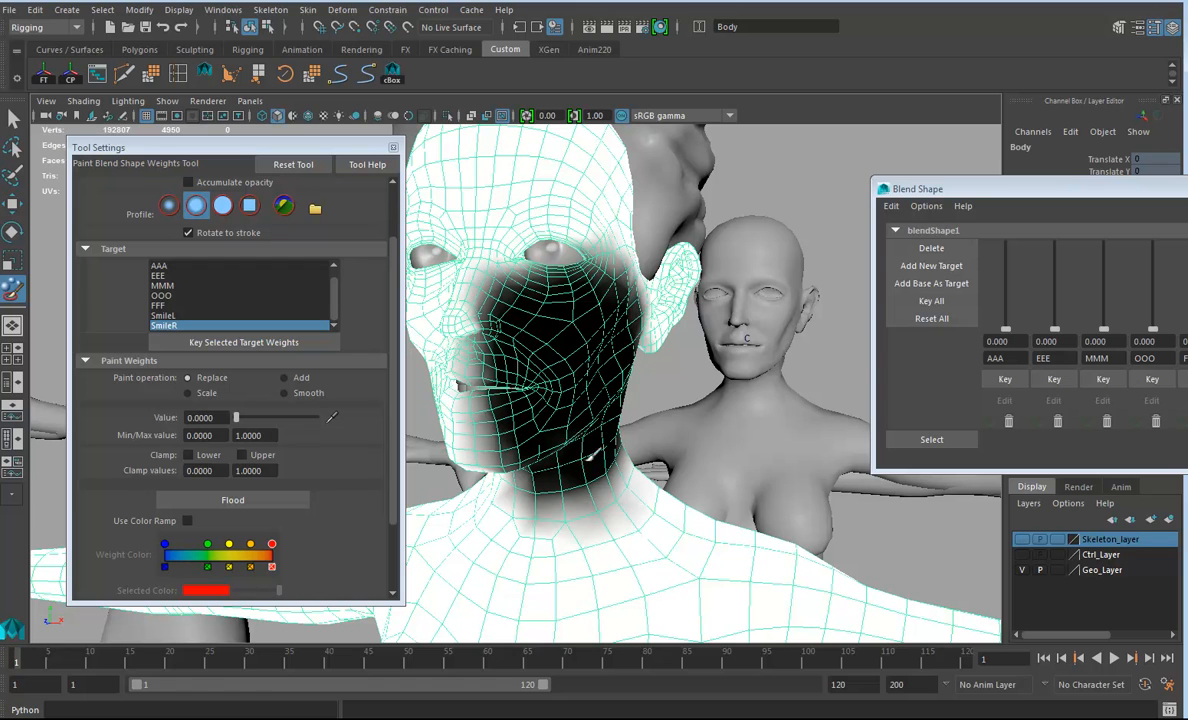
# Extend the SmileR zero-weight painting under the character's left jaw and onto the neck, and inspect the mouth
pyautogui.moveTo(592, 453); pyautogui.dragTo(542, 476)
pyautogui.keyDown('alt'); pyautogui.moveTo(672, 365); pyautogui.dragTo(610, 364); pyautogui.keyUp('alt')
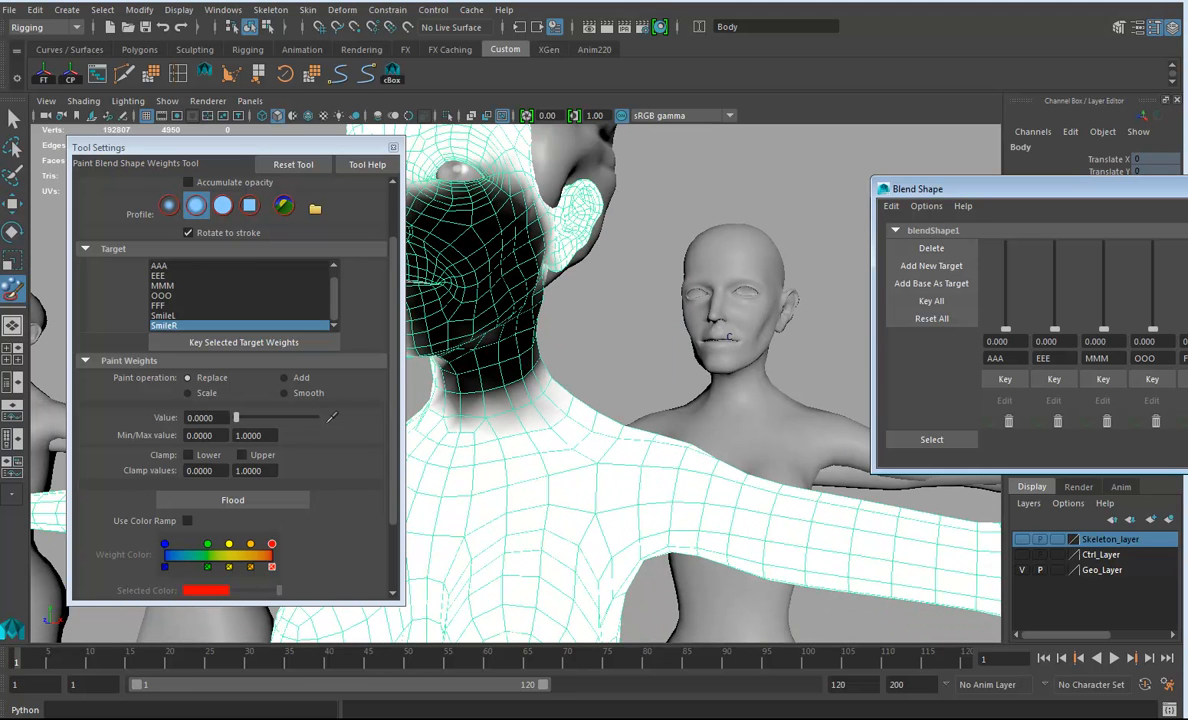
pyautogui.keyDown('alt'); pyautogui.moveTo(592, 339); pyautogui.dragTo(668, 404); pyautogui.keyUp('alt')
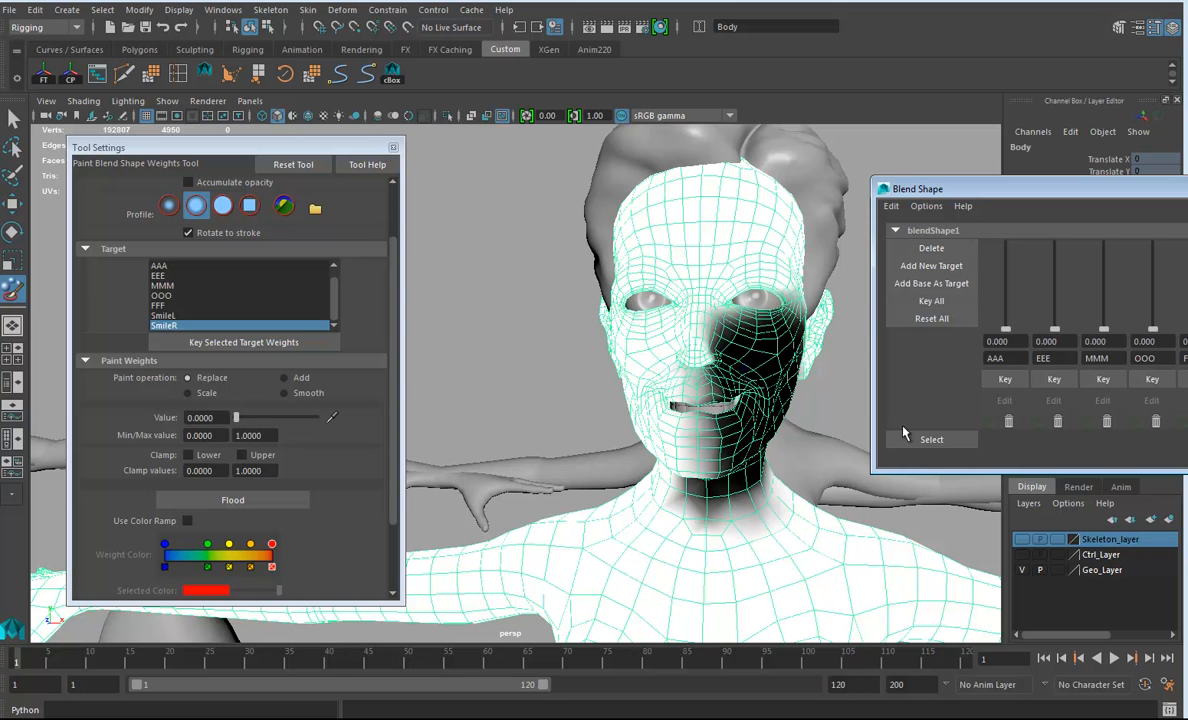
pyautogui.keyDown('alt'); pyautogui.moveTo(715, 447); pyautogui.dragTo(796, 453, button='right'); pyautogui.keyUp('alt')
pyautogui.keyDown('alt'); pyautogui.moveTo(796, 453); pyautogui.dragTo(713, 459); pyautogui.keyUp('alt')
pyautogui.keyDown('alt'); pyautogui.moveTo(713, 459); pyautogui.dragTo(711, 437, button='right'); pyautogui.keyUp('alt')
pyautogui.keyDown('alt'); pyautogui.moveTo(711, 437); pyautogui.dragTo(680, 425); pyautogui.keyUp('alt')
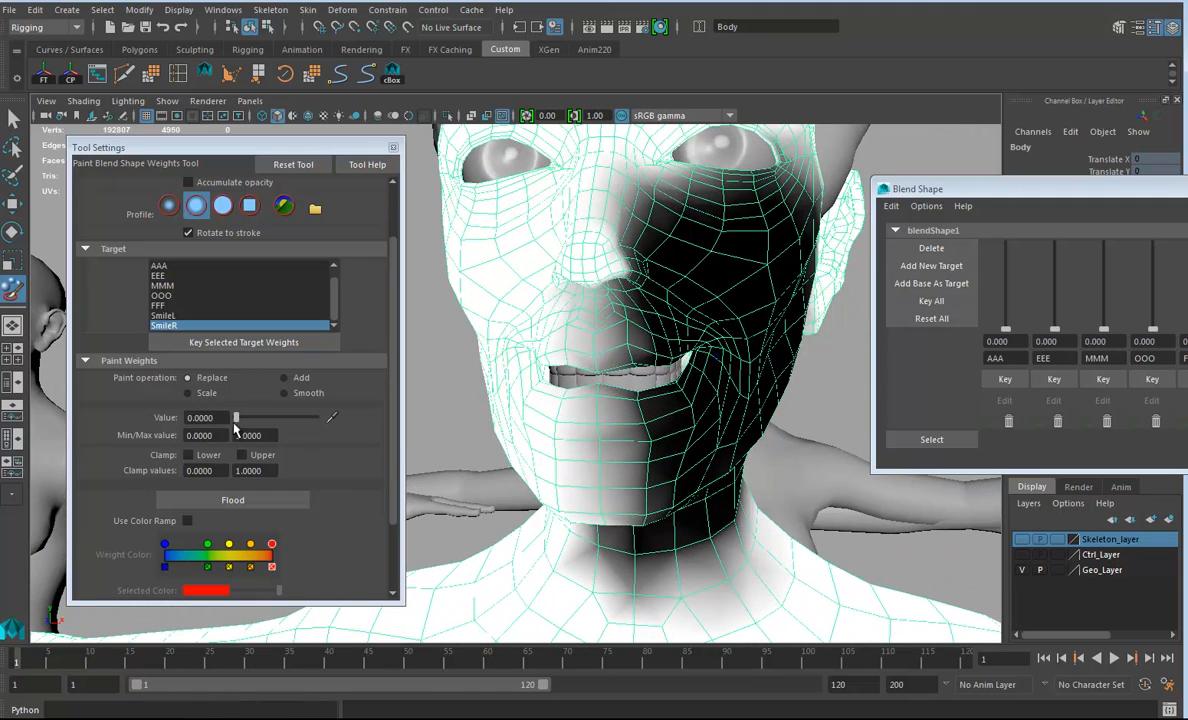
# Set the paint value to 1, change the paint operation to Smooth, and brush the SmileR weights at the middle of the mouth
pyautogui.moveTo(235, 424); pyautogui.dragTo(240, 421)
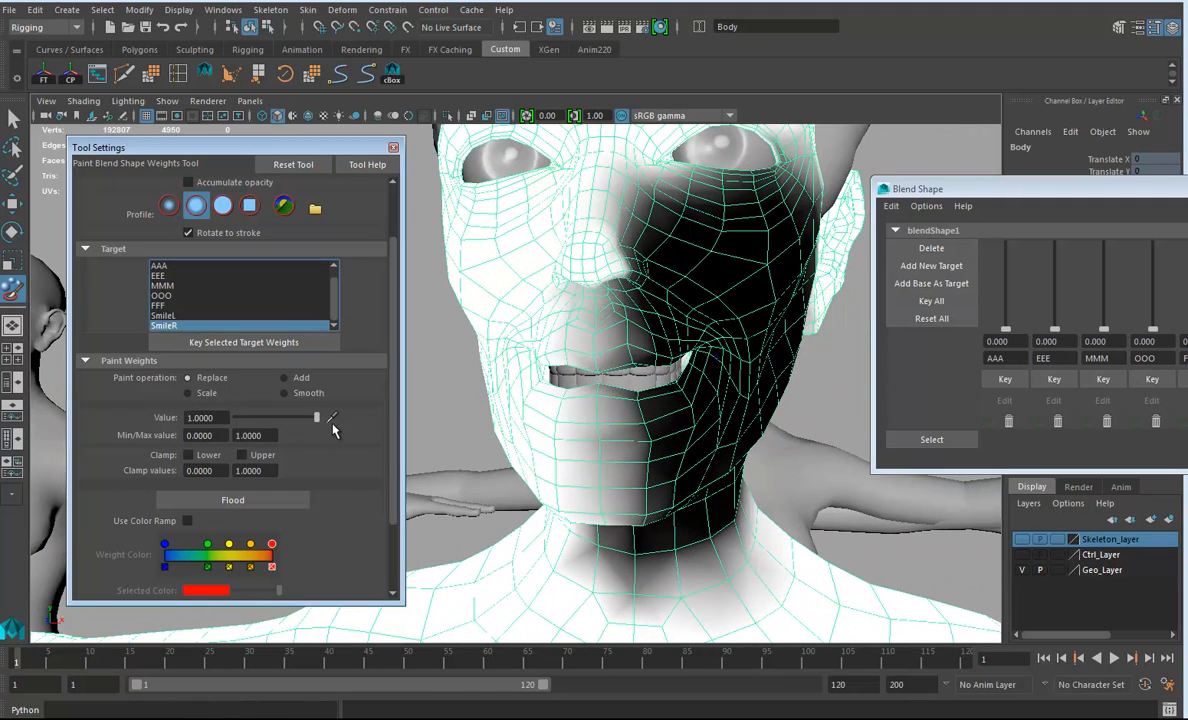
pyautogui.click(285, 393)
pyautogui.moveTo(601, 391); pyautogui.dragTo(607, 383)
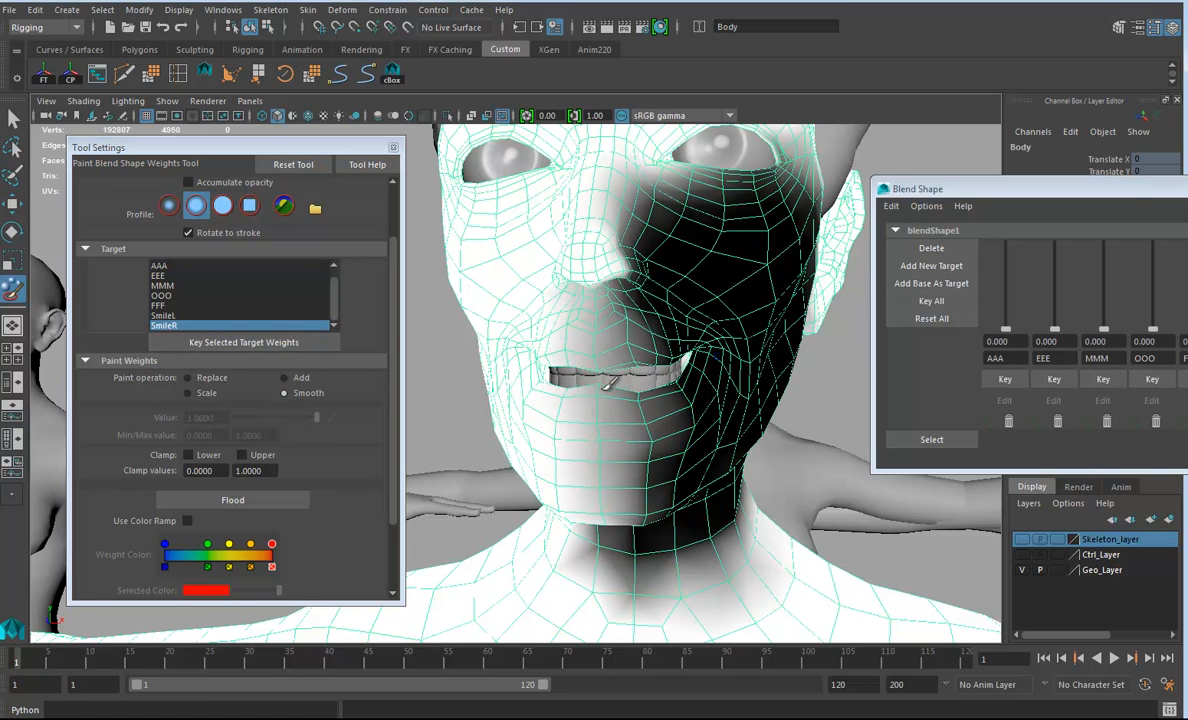
# Choose SmileL as the paint target, review its weights on the face, and leave the blend shape weight painting
pyautogui.click(170, 315)
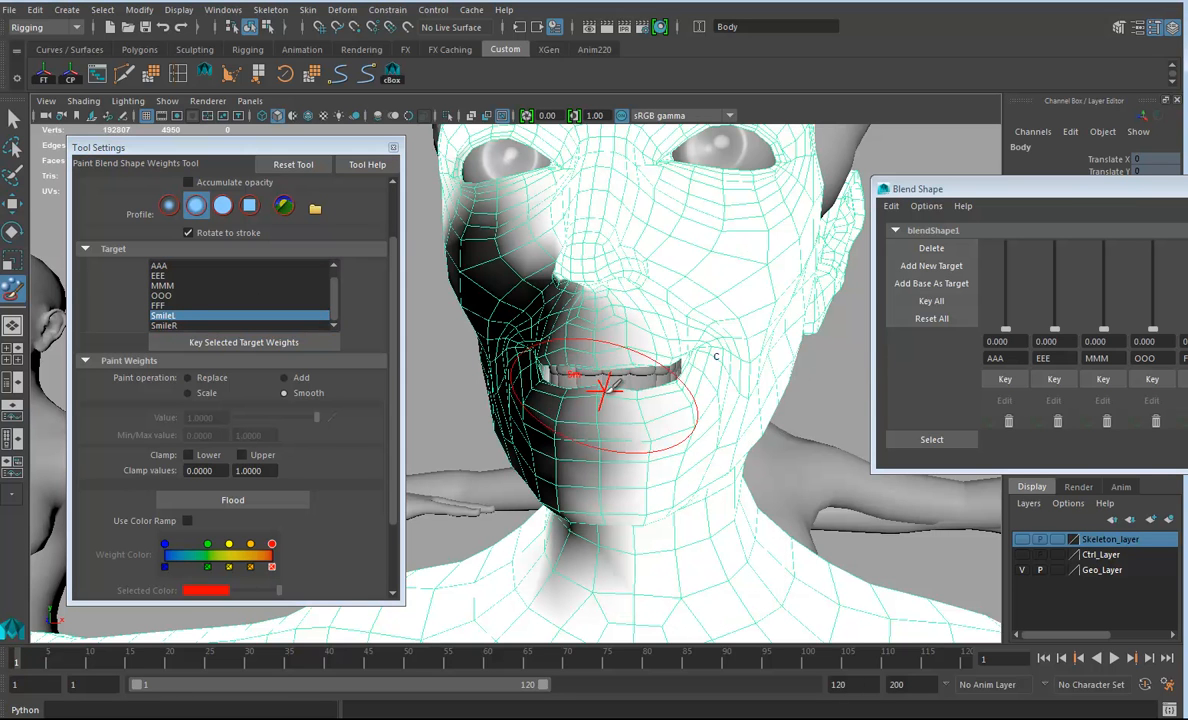
pyautogui.keyDown('alt'); pyautogui.moveTo(728, 441); pyautogui.dragTo(705, 388, button='right'); pyautogui.keyUp('alt')
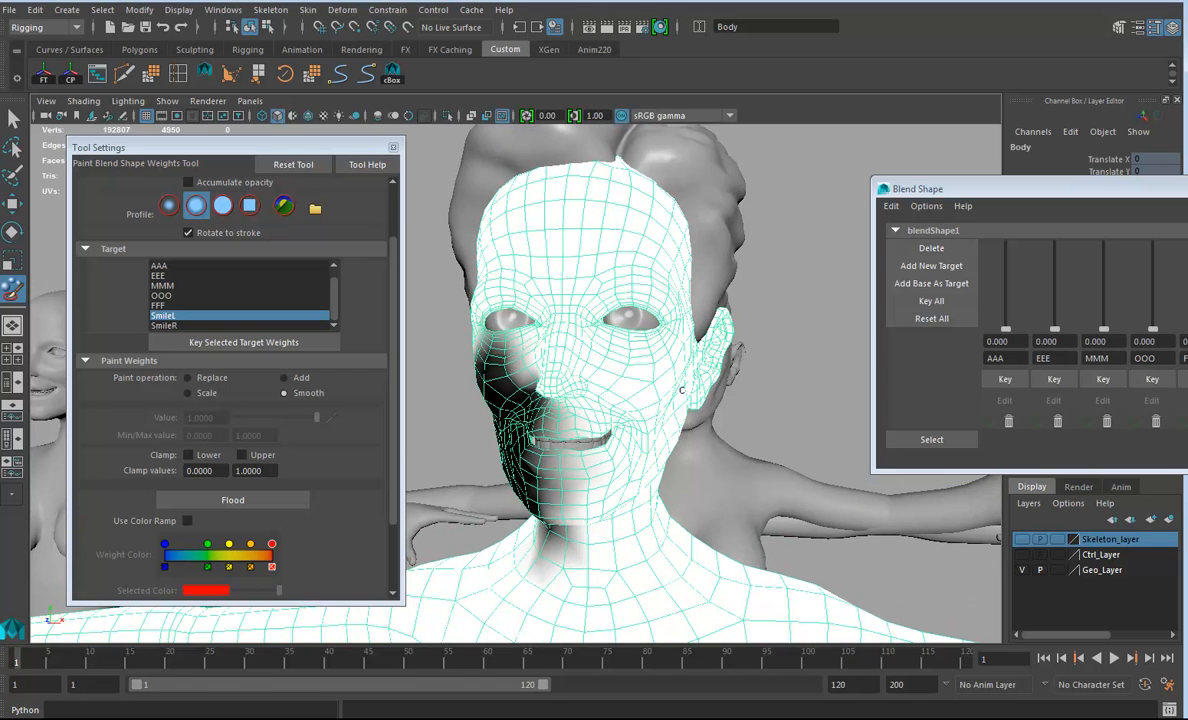
pyautogui.moveTo(681, 390)
pyautogui.keyDown('alt'); pyautogui.mouseDown()
pyautogui.moveTo(695, 323)
pyautogui.moveTo(681, 378)
pyautogui.mouseUp(); pyautogui.keyUp('alt')
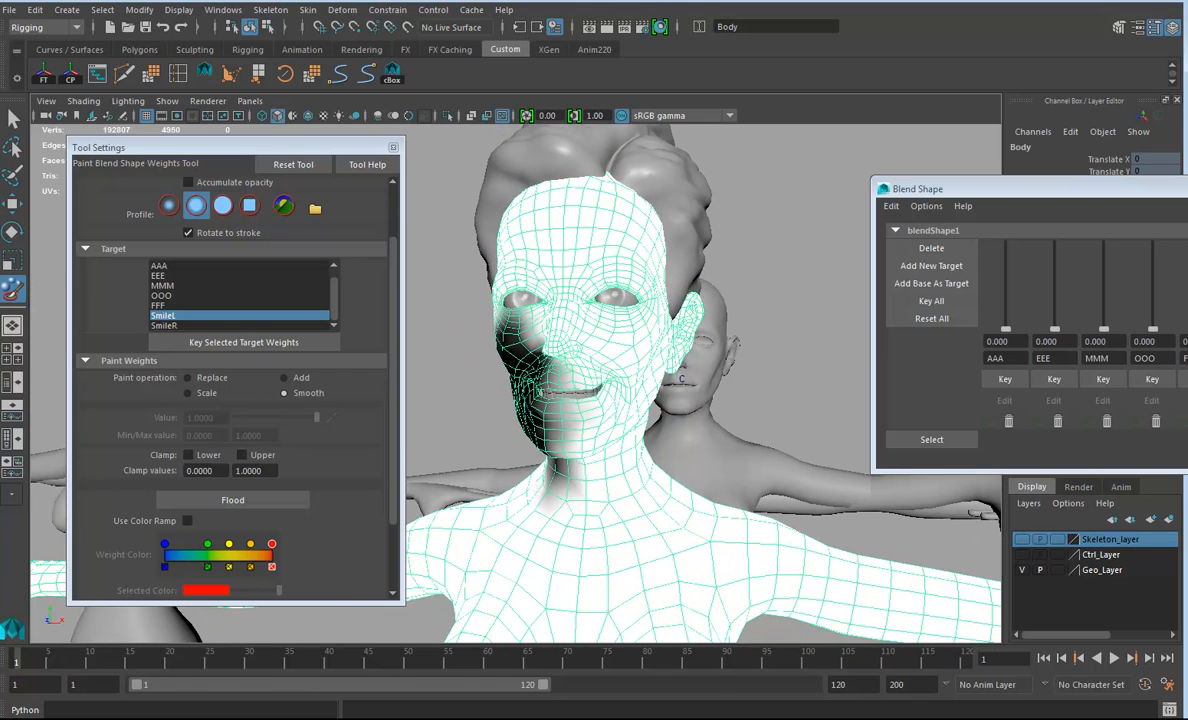
pyautogui.keyDown('alt'); pyautogui.moveTo(680, 377); pyautogui.dragTo(646, 338, button='right'); pyautogui.keyUp('alt')
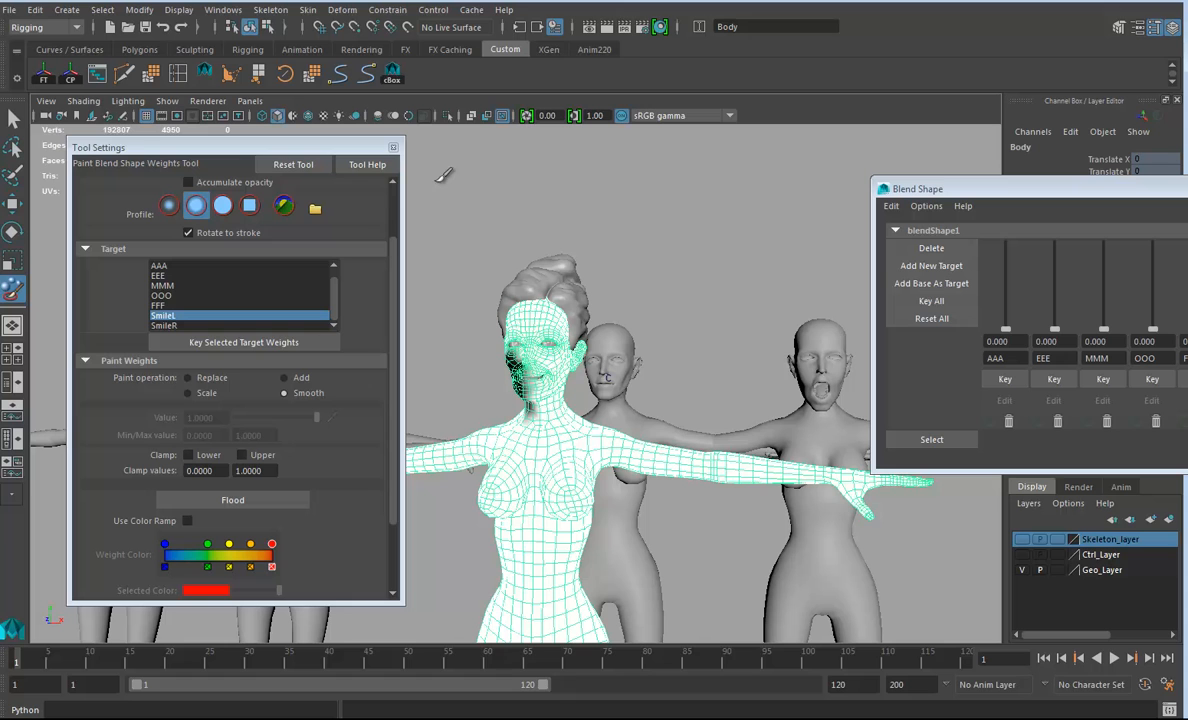
pyautogui.click(11, 205)
pyautogui.click(392, 148)
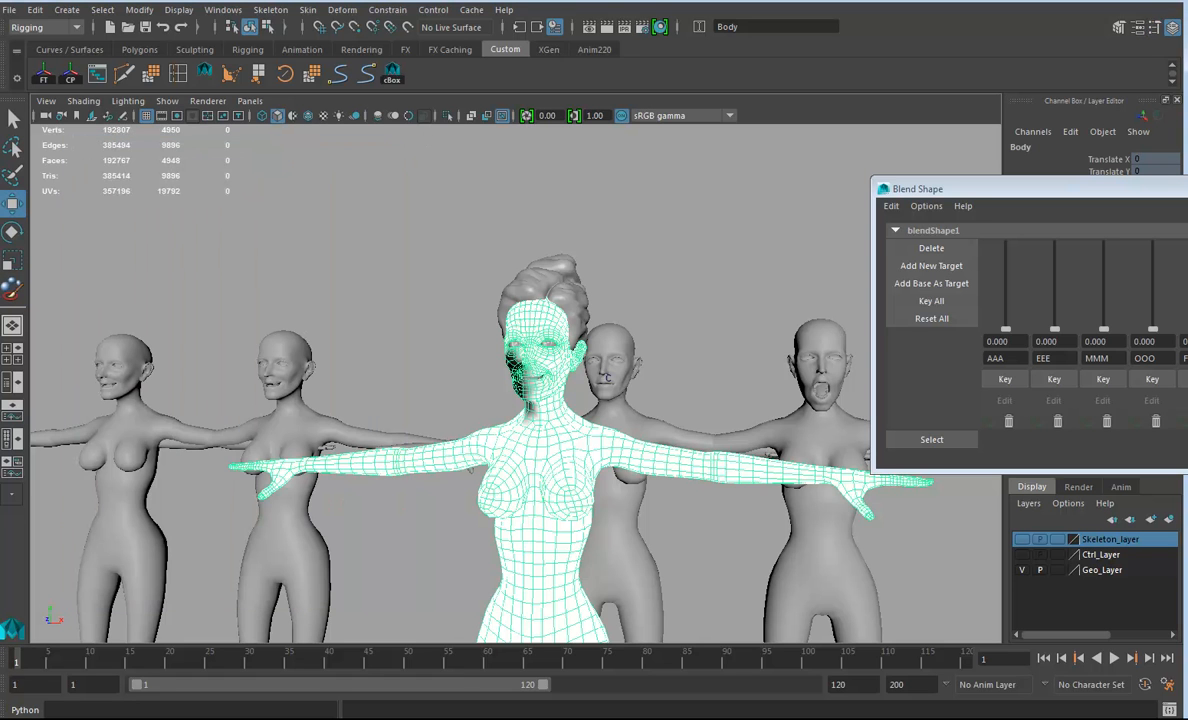
# Select the row of blend shape target bodies and extend the selection to their complete groups in the Hypergraph hierarchy
pyautogui.scroll(-7, 545, 365)
pyautogui.keyDown('alt'); pyautogui.moveTo(535, 365); pyautogui.dragTo(320, 302); pyautogui.keyUp('alt')
pyautogui.moveTo(214, 286); pyautogui.dragTo(958, 390)
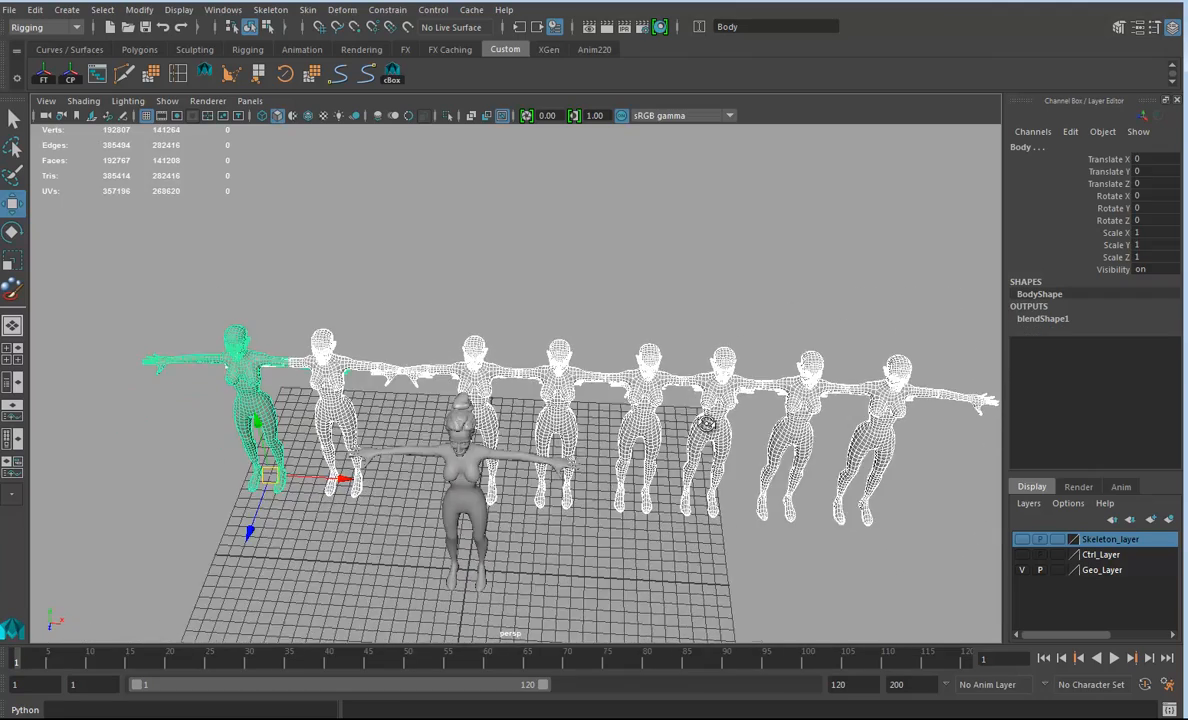
pyautogui.keyDown('alt'); pyautogui.moveTo(706, 424); pyautogui.dragTo(601, 337); pyautogui.keyUp('alt')
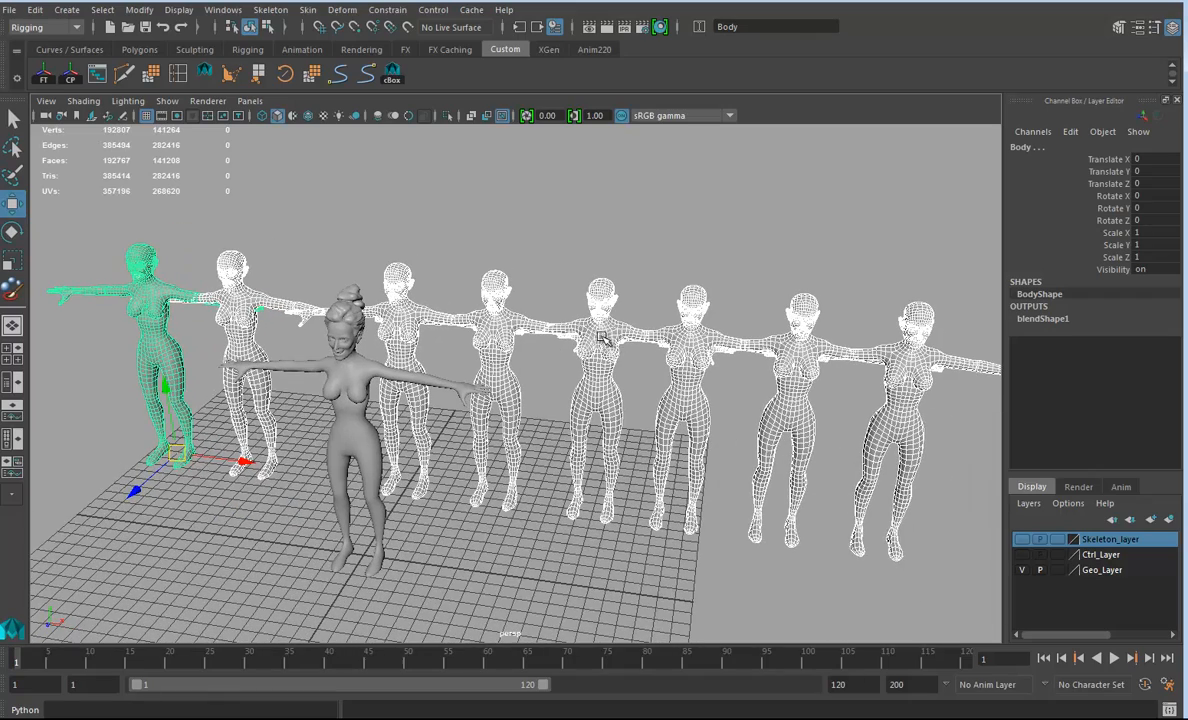
pyautogui.click(98, 75)
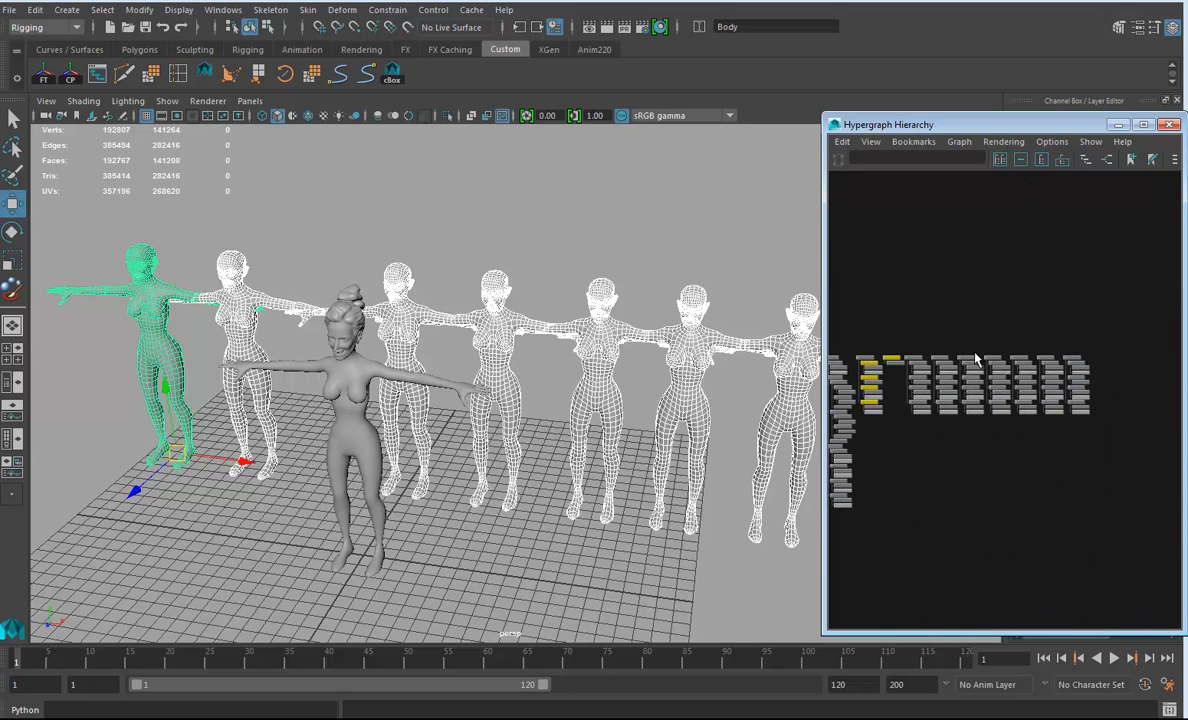
pyautogui.moveTo(988, 355); pyautogui.dragTo(1097, 363)
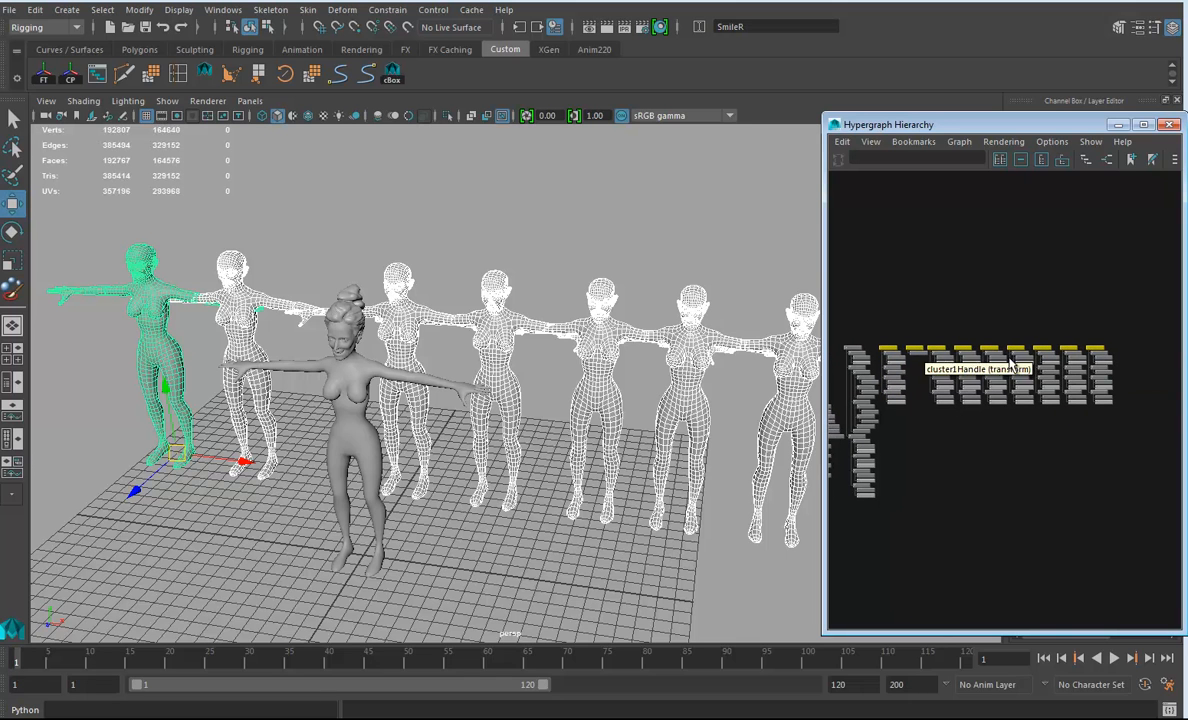
pyautogui.moveTo(1003, 131); pyautogui.dragTo(378, 148)
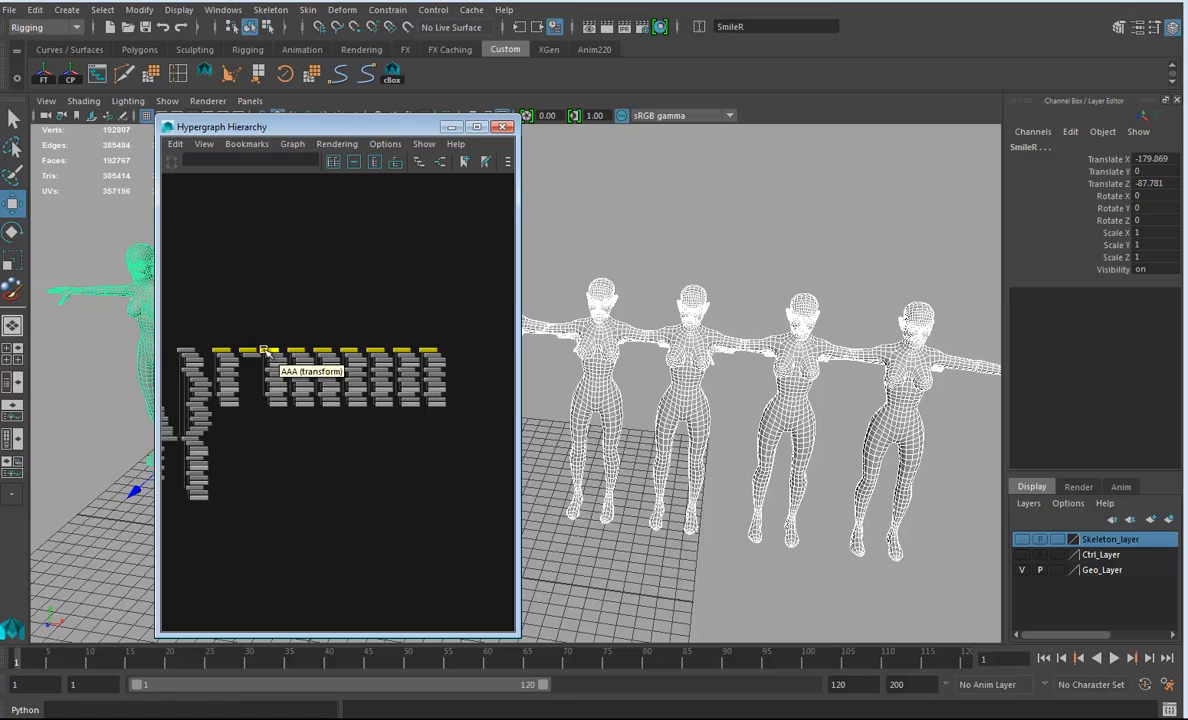
# Create a display layer from the selected targets, name it Blendshape_layer, hide it, and close the Hypergraph
pyautogui.click(1169, 519)
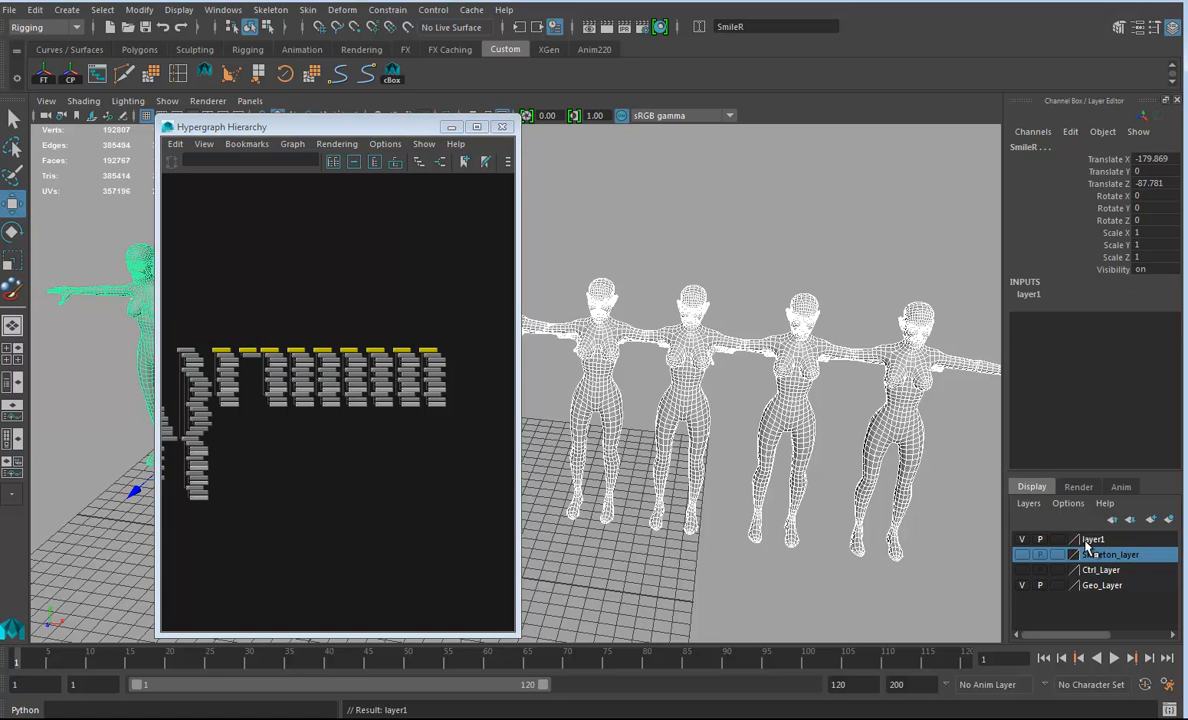
pyautogui.click(1087, 541)
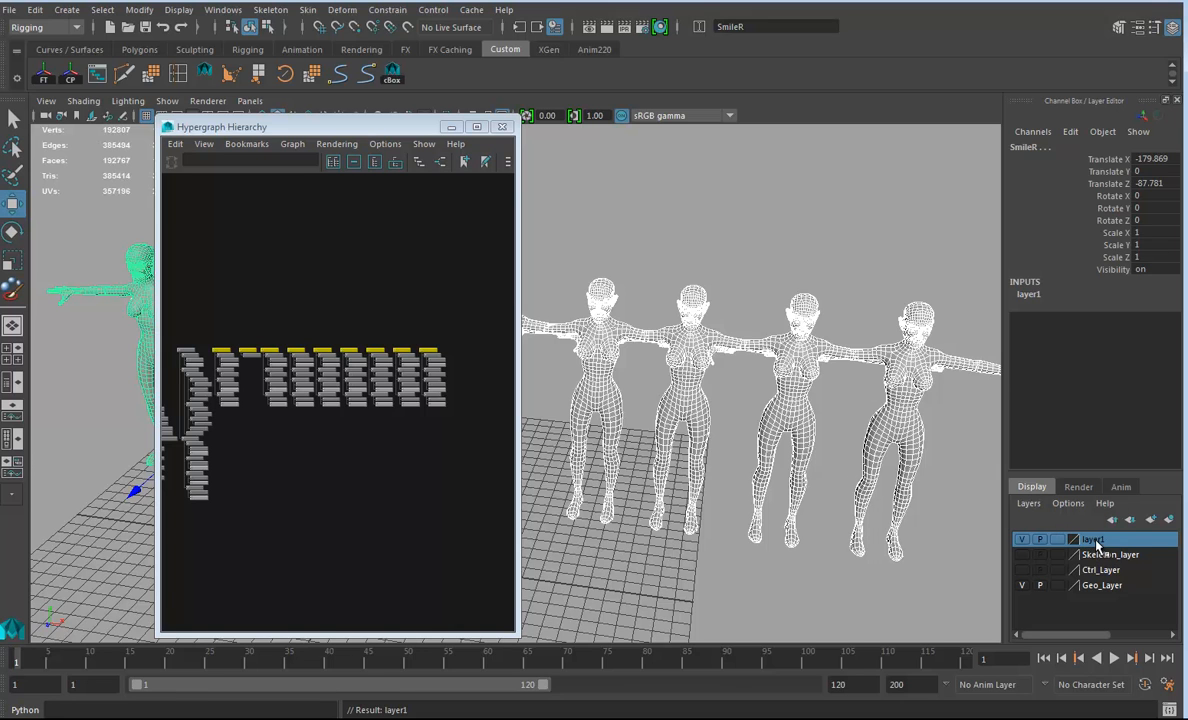
pyautogui.doubleClick(1094, 540)
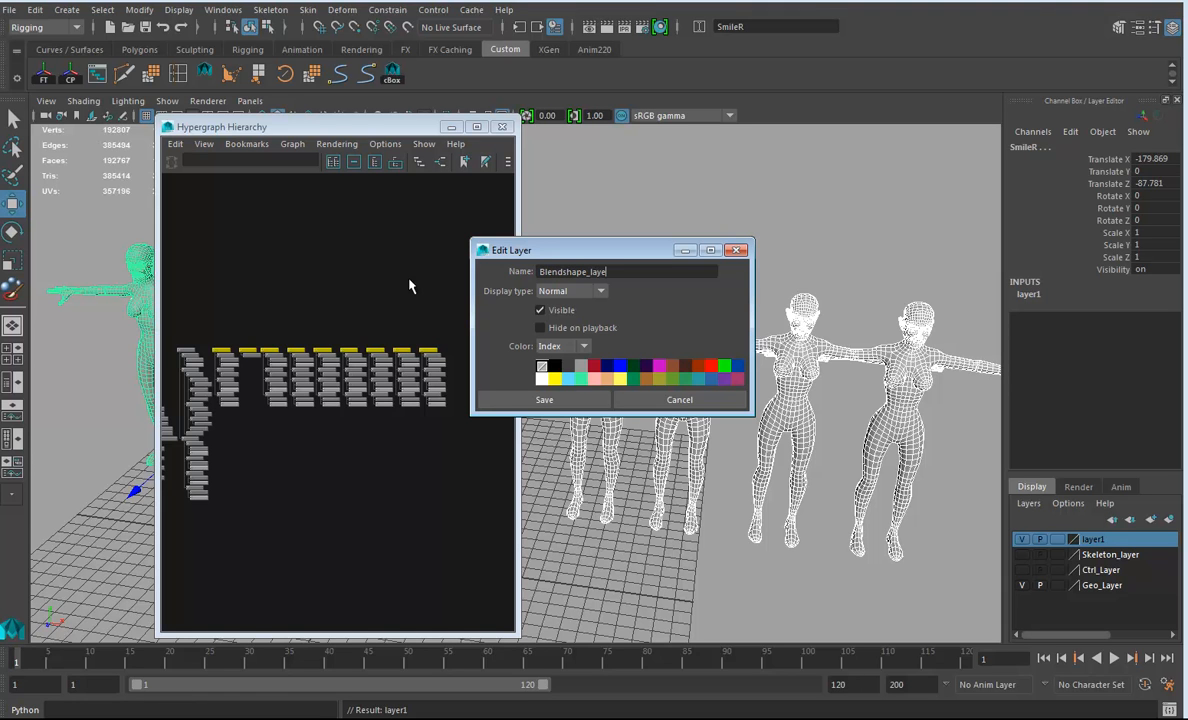
pyautogui.click(581, 401)
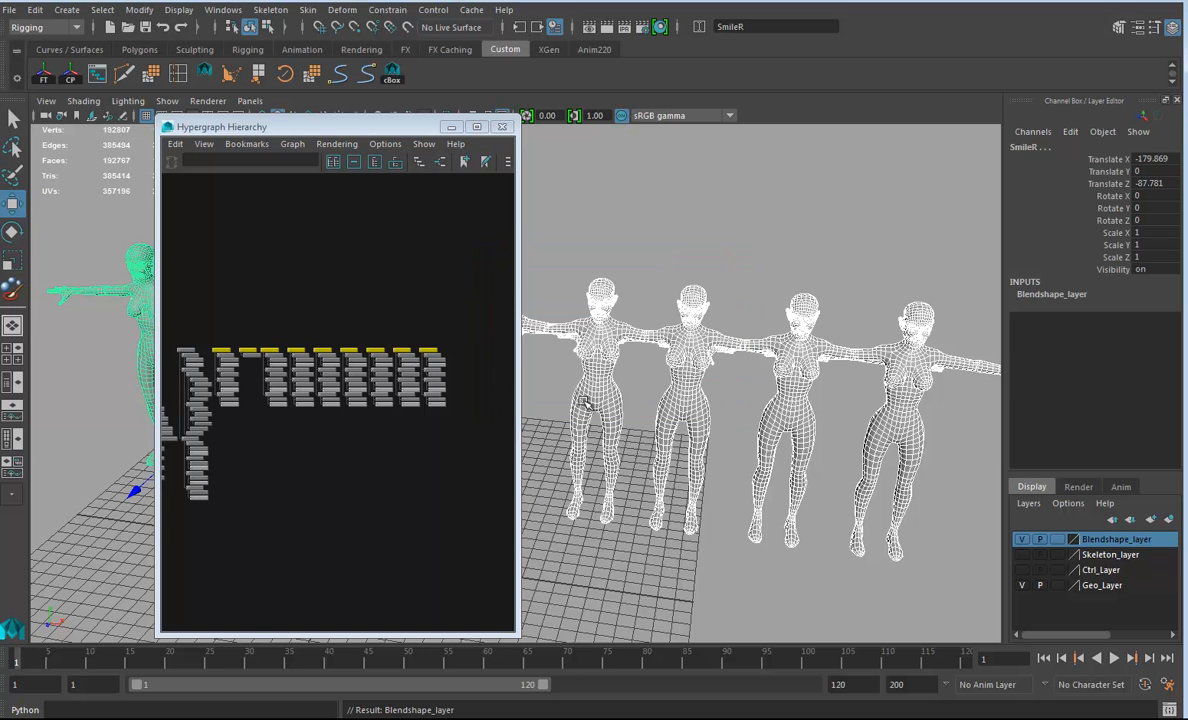
pyautogui.click(1024, 540)
pyautogui.click(503, 131)
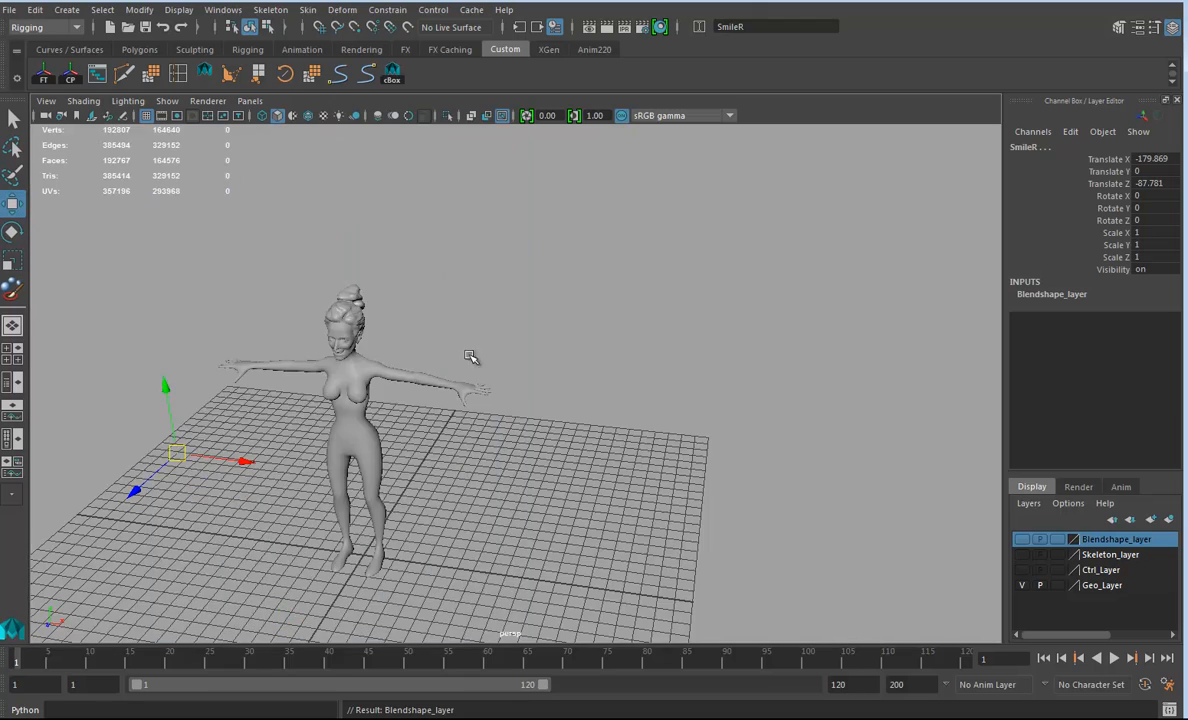
# Select the body mesh, list its input operations, and reorder blendShape1 to sit below skinCluster1
pyautogui.scroll(10, 472, 355)
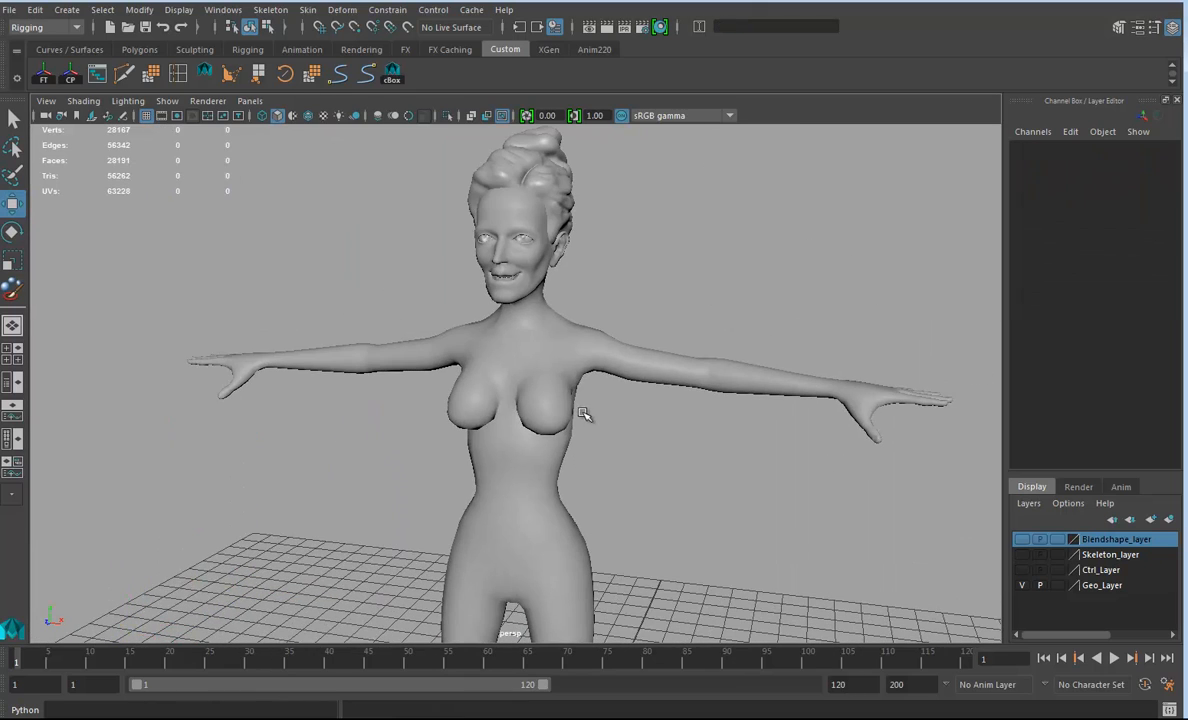
pyautogui.click(540, 330)
pyautogui.scroll(5, 584, 451)
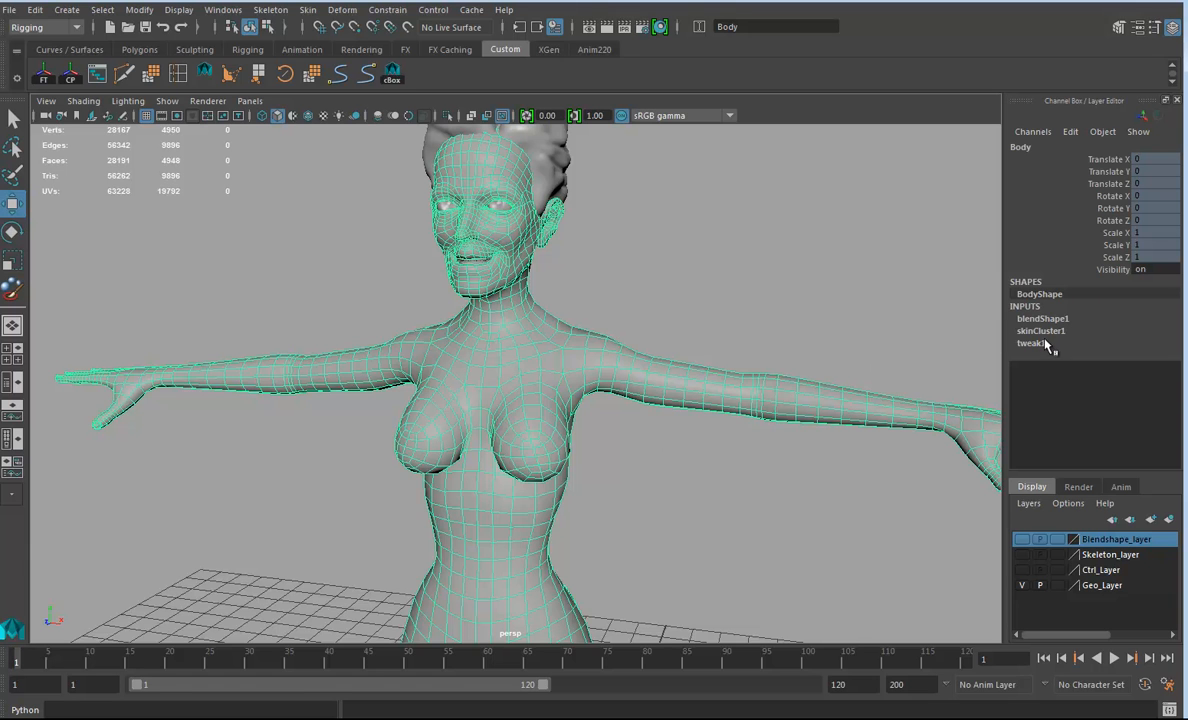
pyautogui.scroll(4, 680, 420)
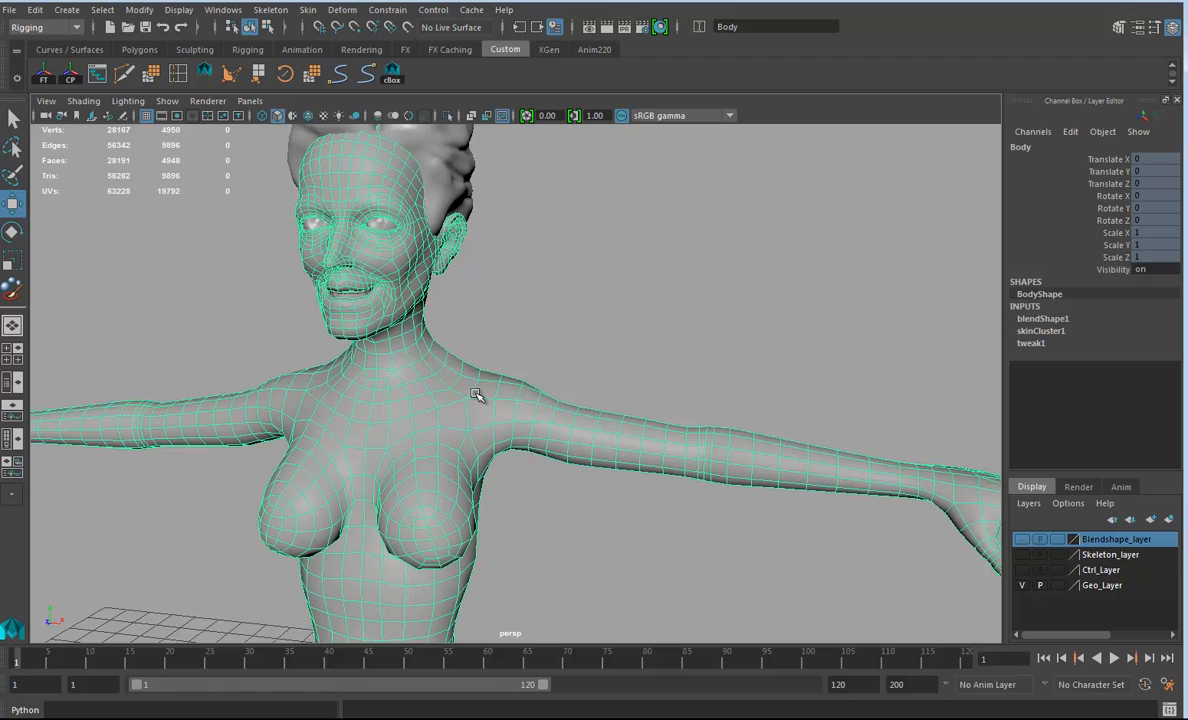
pyautogui.moveTo(473, 341); pyautogui.dragTo(598, 669, button='right')
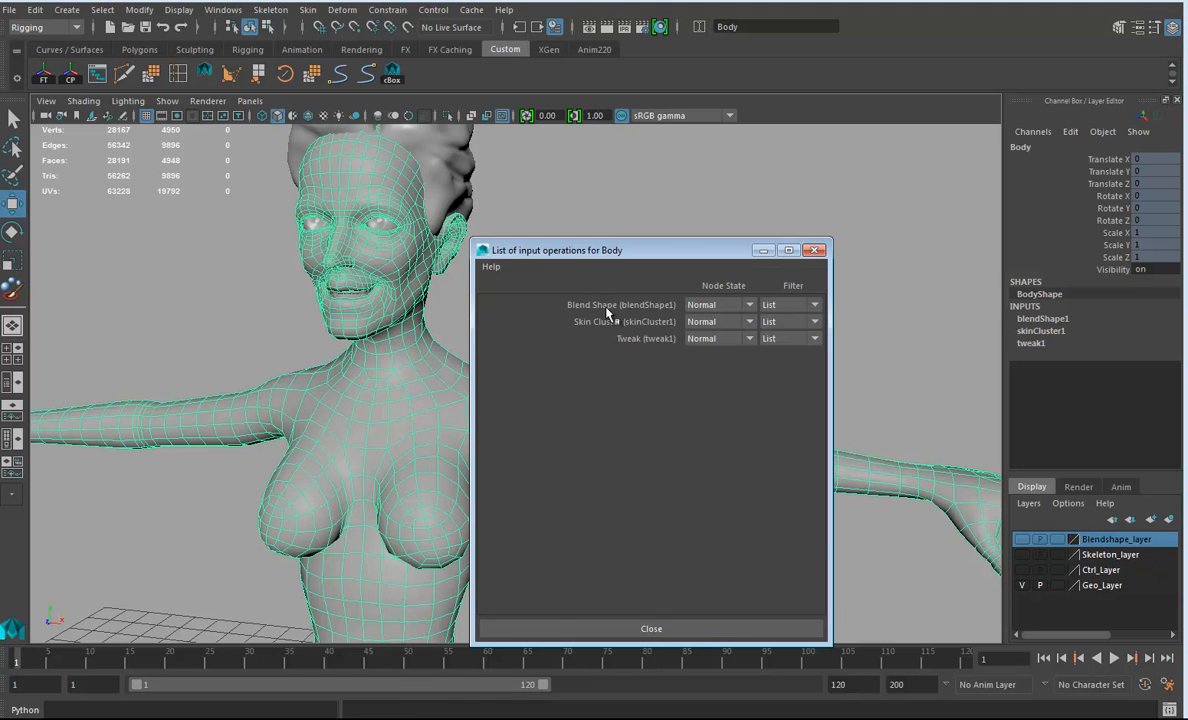
pyautogui.moveTo(607, 312); pyautogui.dragTo(618, 330, button='middle')
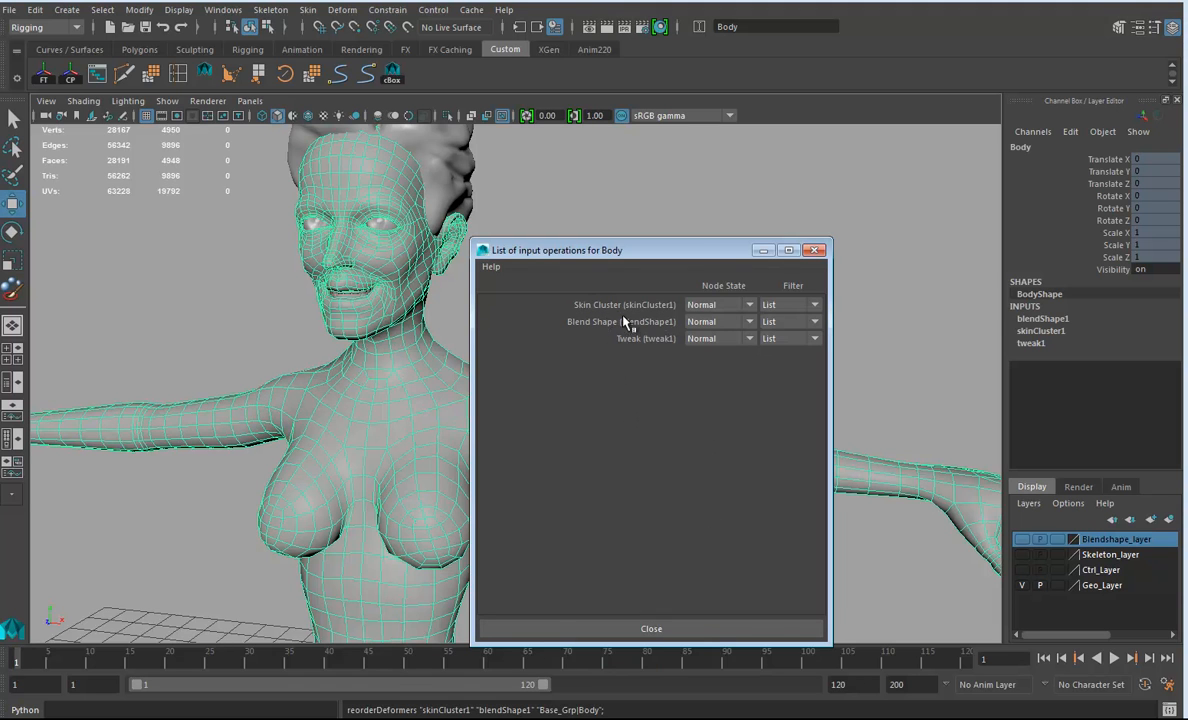
# Reorder the inputs of the lower and upper teeth so each skin cluster sits above blendShape1
pyautogui.moveTo(595, 251); pyautogui.dragTo(671, 252)
pyautogui.scroll(5, 420, 390)
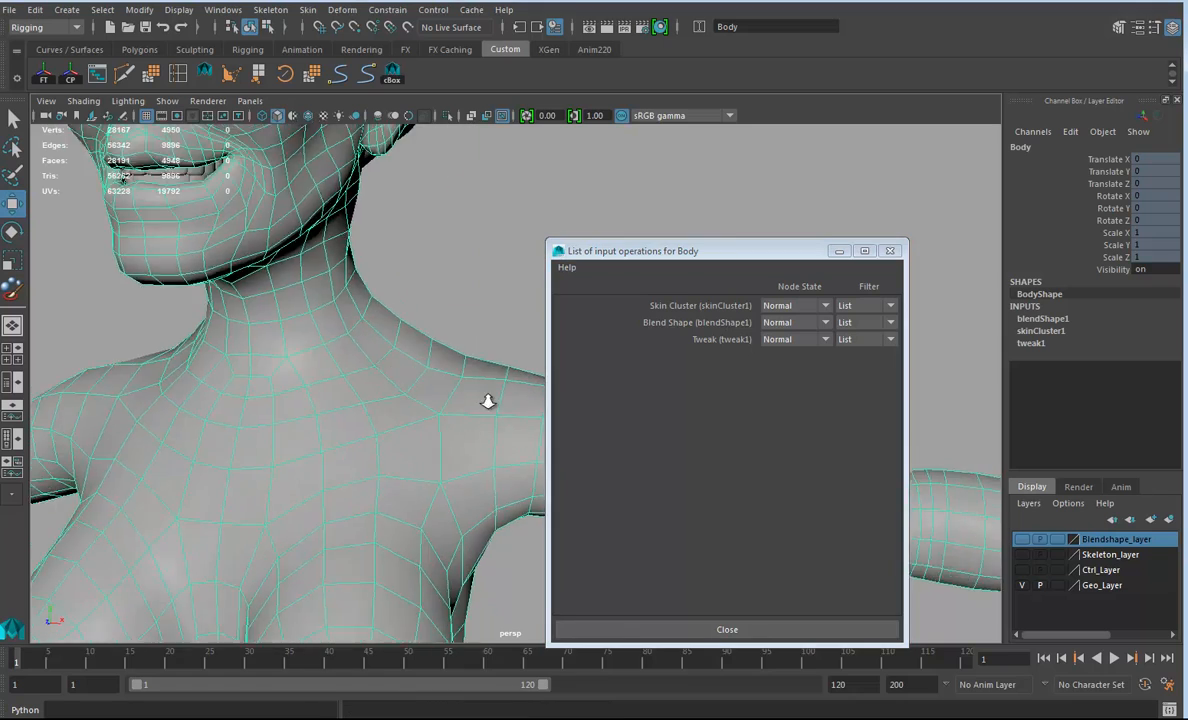
pyautogui.scroll(10, 455, 400)
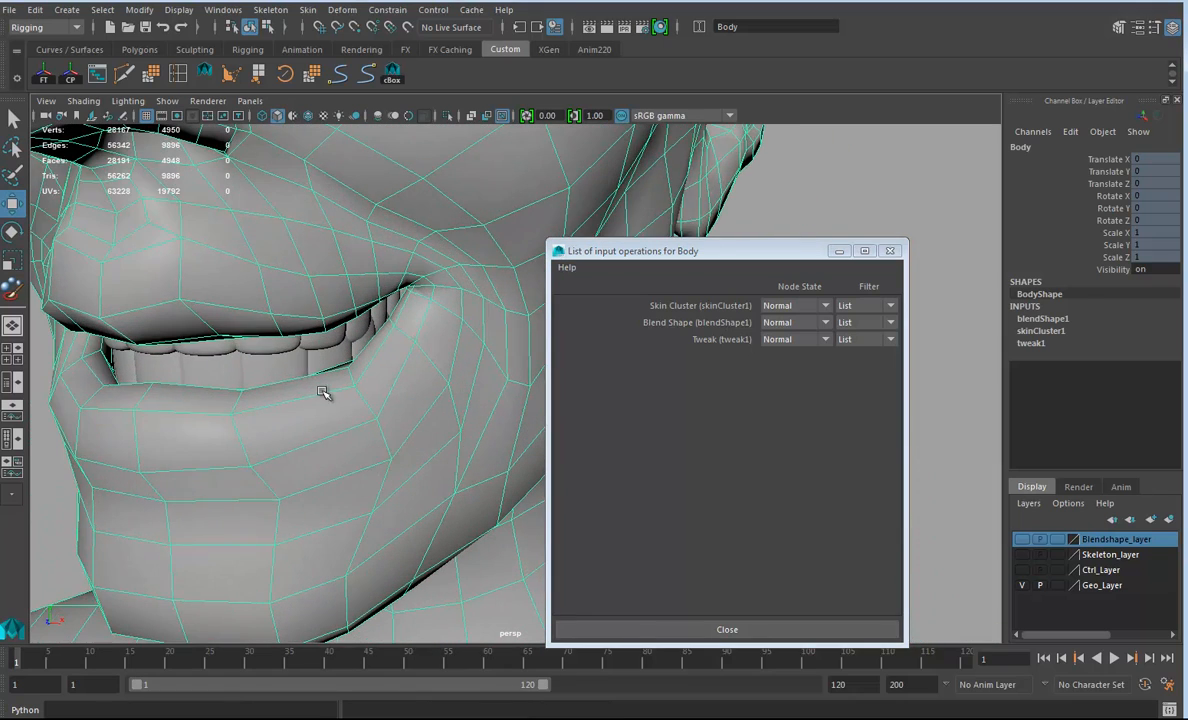
pyautogui.click(260, 358)
pyautogui.moveTo(673, 308); pyautogui.dragTo(690, 328, button='middle')
pyautogui.click(340, 342)
pyautogui.scroll(5, 392, 422)
pyautogui.moveTo(392, 422)
pyautogui.keyDown('alt'); pyautogui.mouseDown(button='middle')
pyautogui.moveTo(422, 411)
pyautogui.moveTo(410, 427)
pyautogui.mouseUp(button='middle'); pyautogui.keyUp('alt')
pyautogui.keyDown('alt'); pyautogui.moveTo(410, 427); pyautogui.dragTo(392, 419); pyautogui.keyUp('alt')
pyautogui.scroll(8, 424, 430)
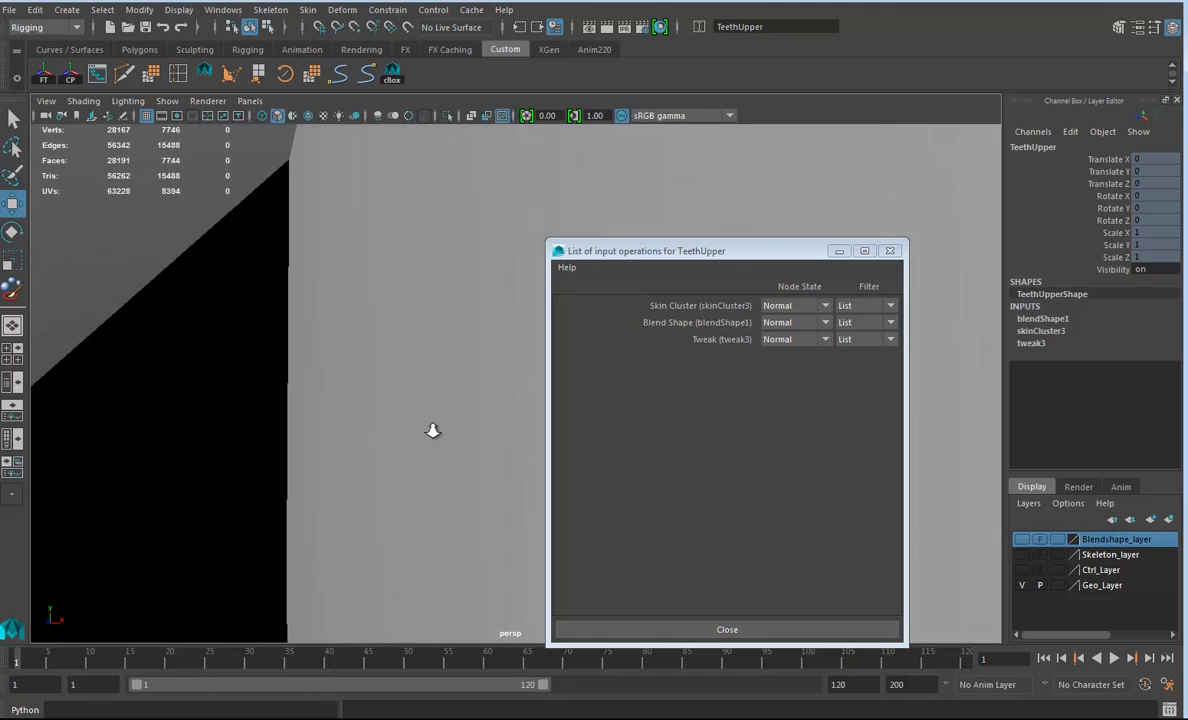
# Select the lower teeth and the body in turn to check the deformer order in their input lists
pyautogui.click(410, 399)
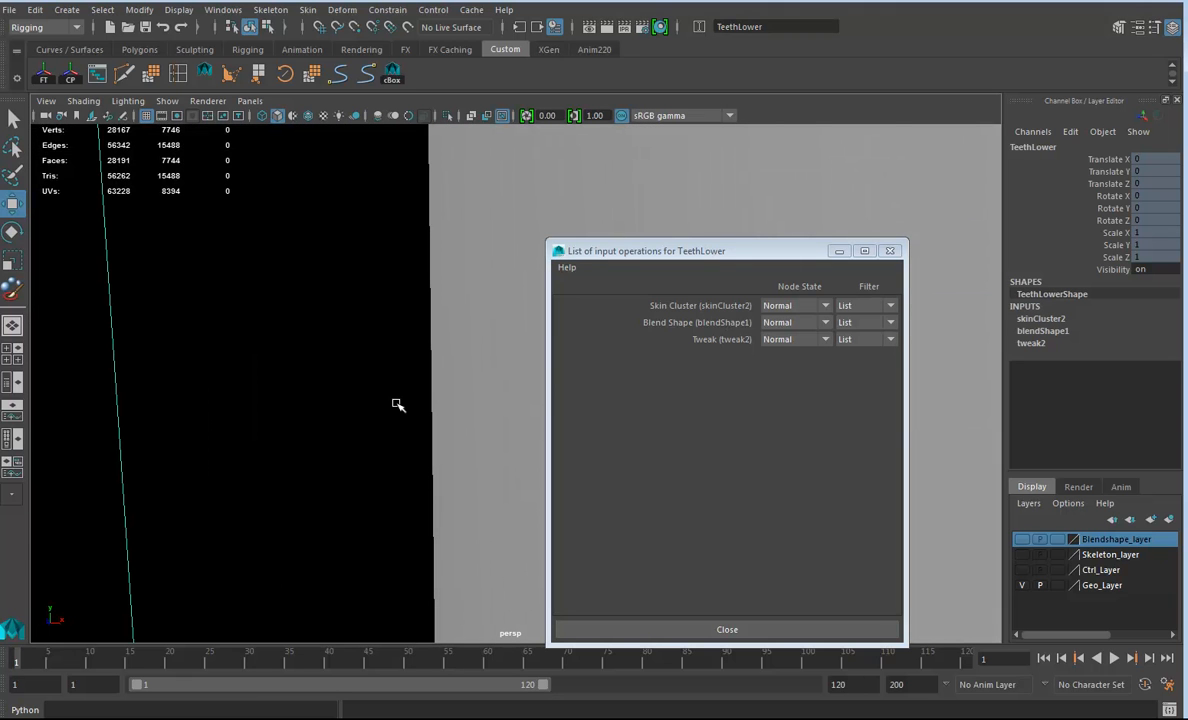
pyautogui.scroll(-10, 294, 377)
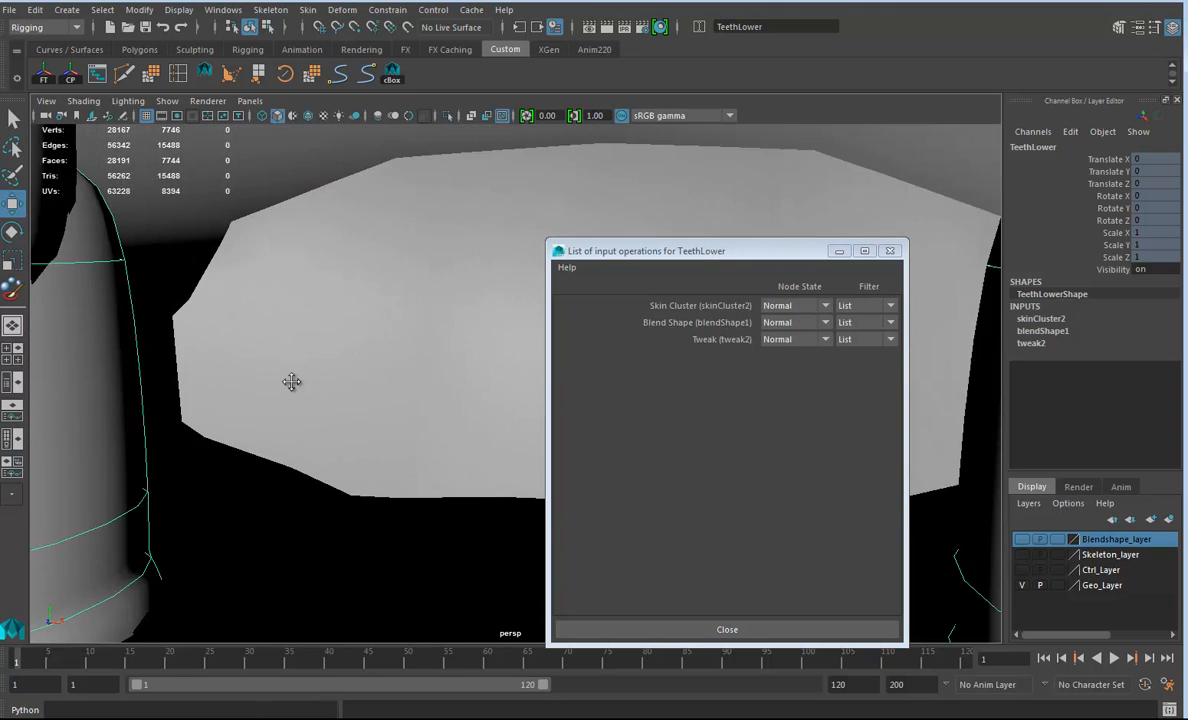
pyautogui.click(329, 347)
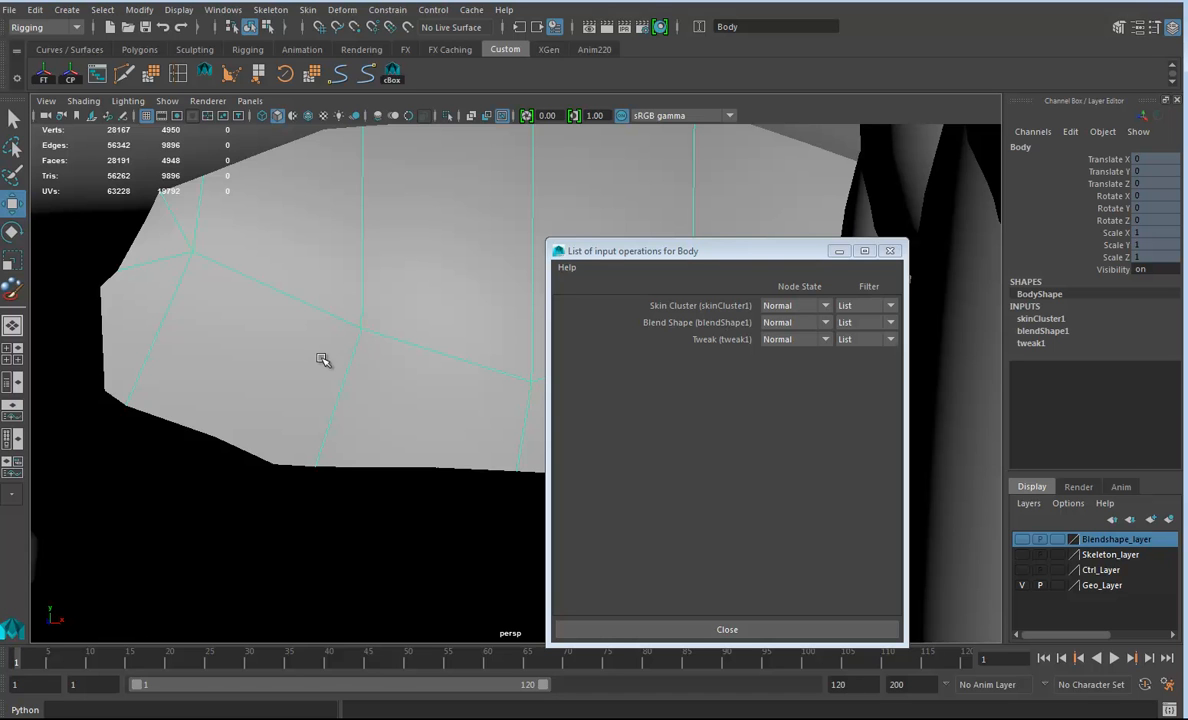
# Show the head in wireframe, select the tongue, reorder blendShape1 below skinCluster4, and close the input operations list
pyautogui.scroll(6, 380, 368)
pyautogui.scroll(-8, 372, 370)
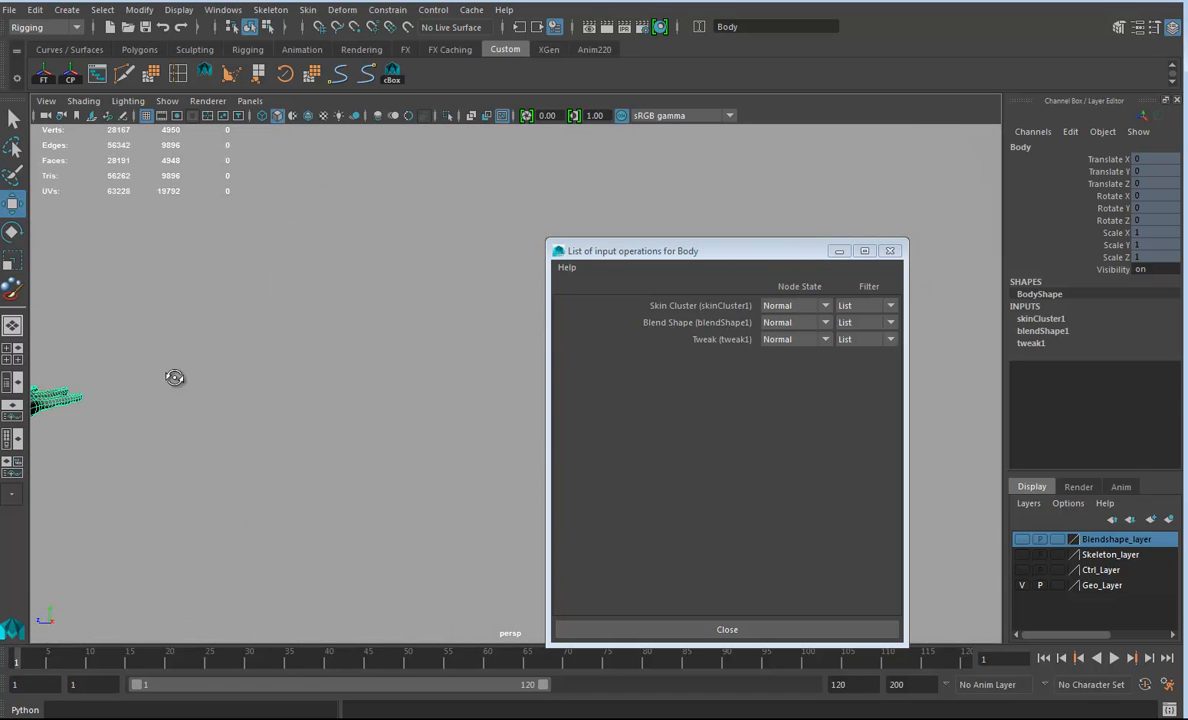
pyautogui.keyDown('alt'); pyautogui.moveTo(219, 411); pyautogui.dragTo(369, 533, button='middle'); pyautogui.keyUp('alt')
pyautogui.keyDown('alt'); pyautogui.moveTo(369, 533); pyautogui.dragTo(443, 498, button='right'); pyautogui.keyUp('alt')
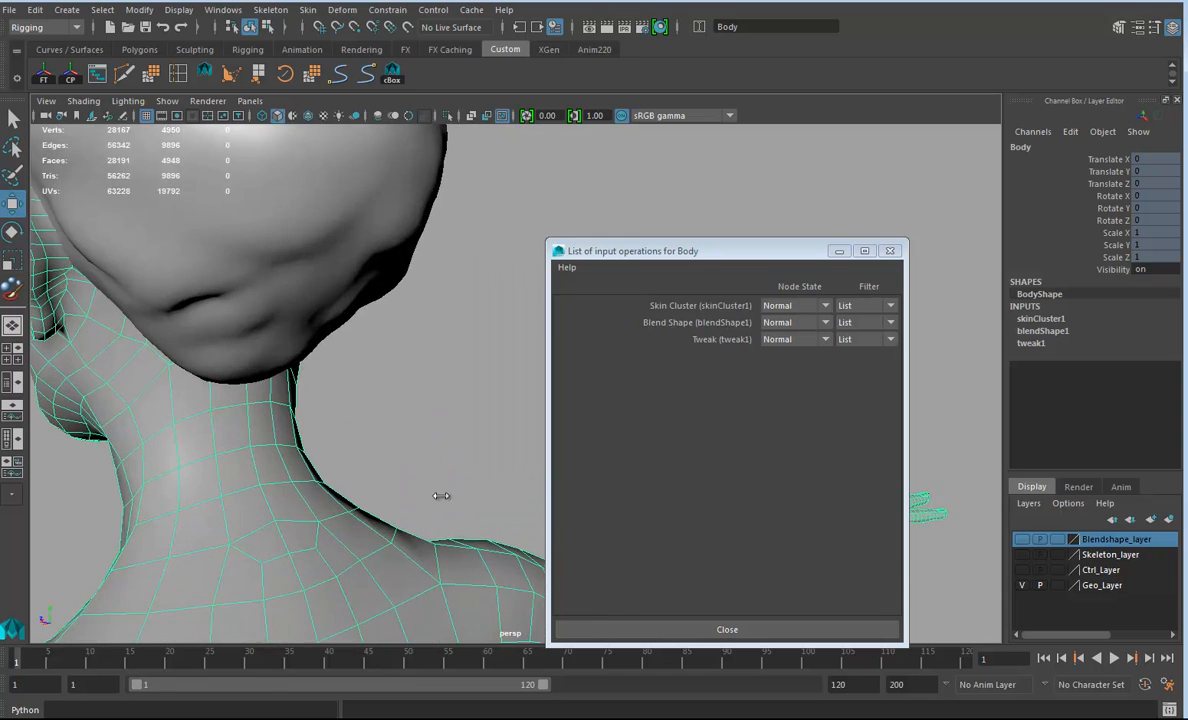
pyautogui.keyDown('alt'); pyautogui.moveTo(443, 498); pyautogui.dragTo(371, 459); pyautogui.keyUp('alt')
pyautogui.press('4')
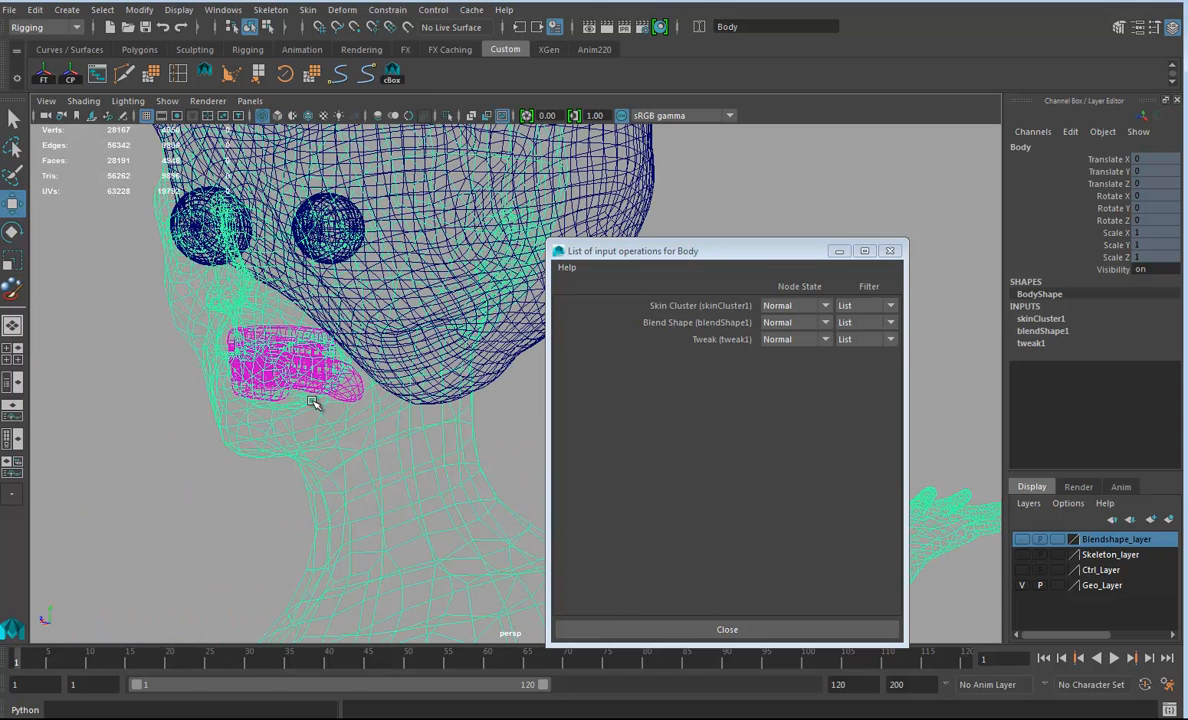
pyautogui.click(354, 387)
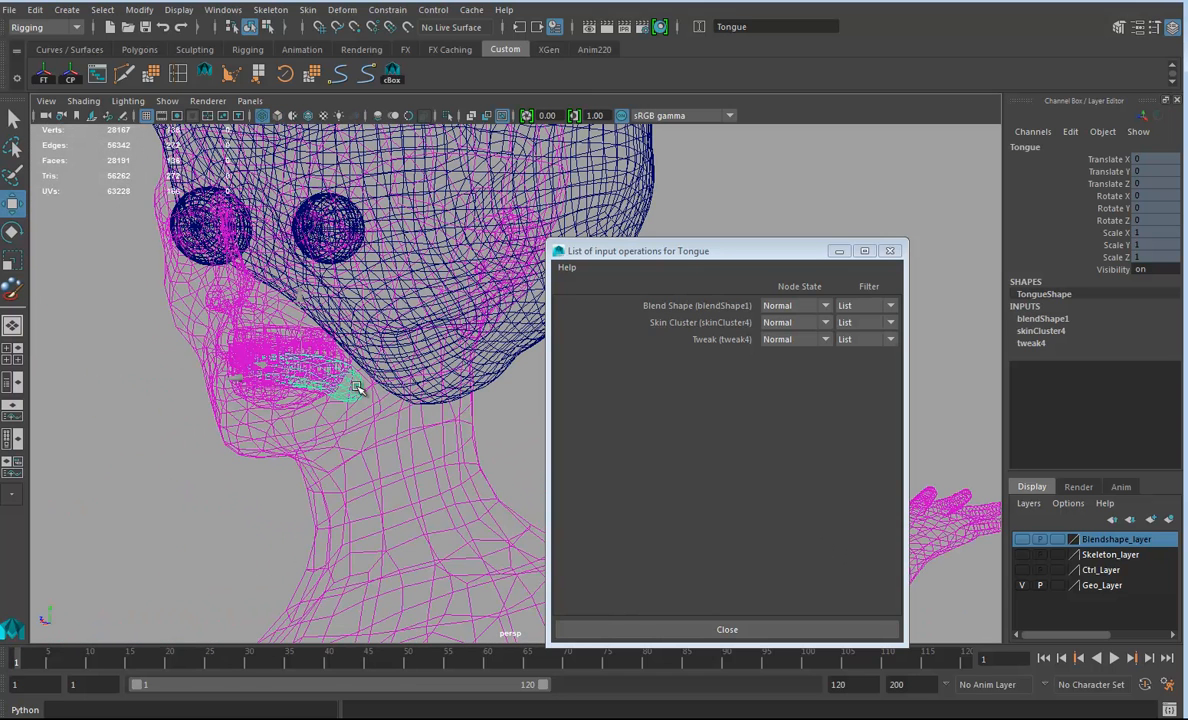
pyautogui.moveTo(655, 314); pyautogui.dragTo(661, 325, button='middle')
pyautogui.click(890, 252)
# Inspect the tongue inside the mouth and check the order of its inputs with the tongue selected
pyautogui.keyDown('alt'); pyautogui.moveTo(756, 448); pyautogui.dragTo(629, 447); pyautogui.keyUp('alt')
pyautogui.keyDown('alt'); pyautogui.moveTo(629, 447); pyautogui.dragTo(410, 460, button='right'); pyautogui.keyUp('alt')
pyautogui.keyDown('alt'); pyautogui.moveTo(410, 460); pyautogui.dragTo(595, 403); pyautogui.keyUp('alt')
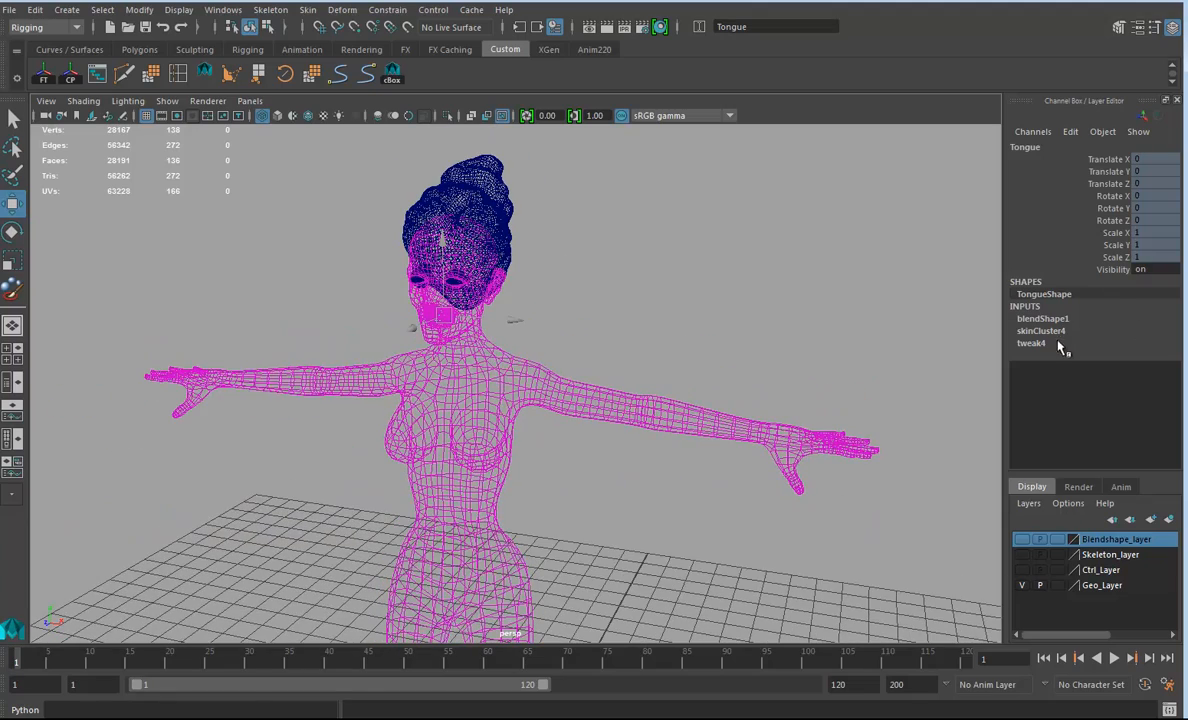
pyautogui.keyDown('alt'); pyautogui.moveTo(716, 365); pyautogui.dragTo(1150, 430, button='right'); pyautogui.keyUp('alt')
pyautogui.keyDown('alt'); pyautogui.moveTo(387, 385); pyautogui.dragTo(600, 636, button='middle'); pyautogui.keyUp('alt')
pyautogui.keyDown('alt'); pyautogui.moveTo(416, 501); pyautogui.dragTo(777, 511, button='right'); pyautogui.keyUp('alt')
pyautogui.keyDown('alt'); pyautogui.moveTo(172, 404); pyautogui.dragTo(281, 426, button='middle'); pyautogui.keyUp('alt')
pyautogui.hotkey('ctrl', 'z')
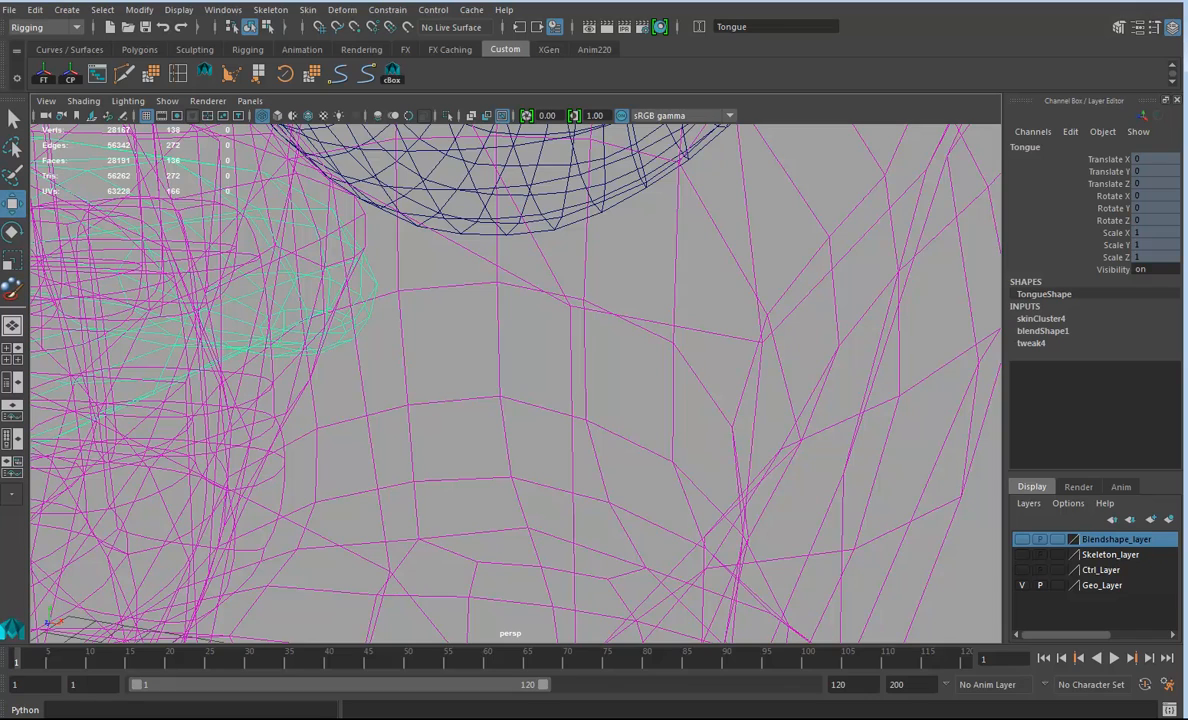
# Save the scene and accept the student version notice
pyautogui.scroll(-10, 671, 371)
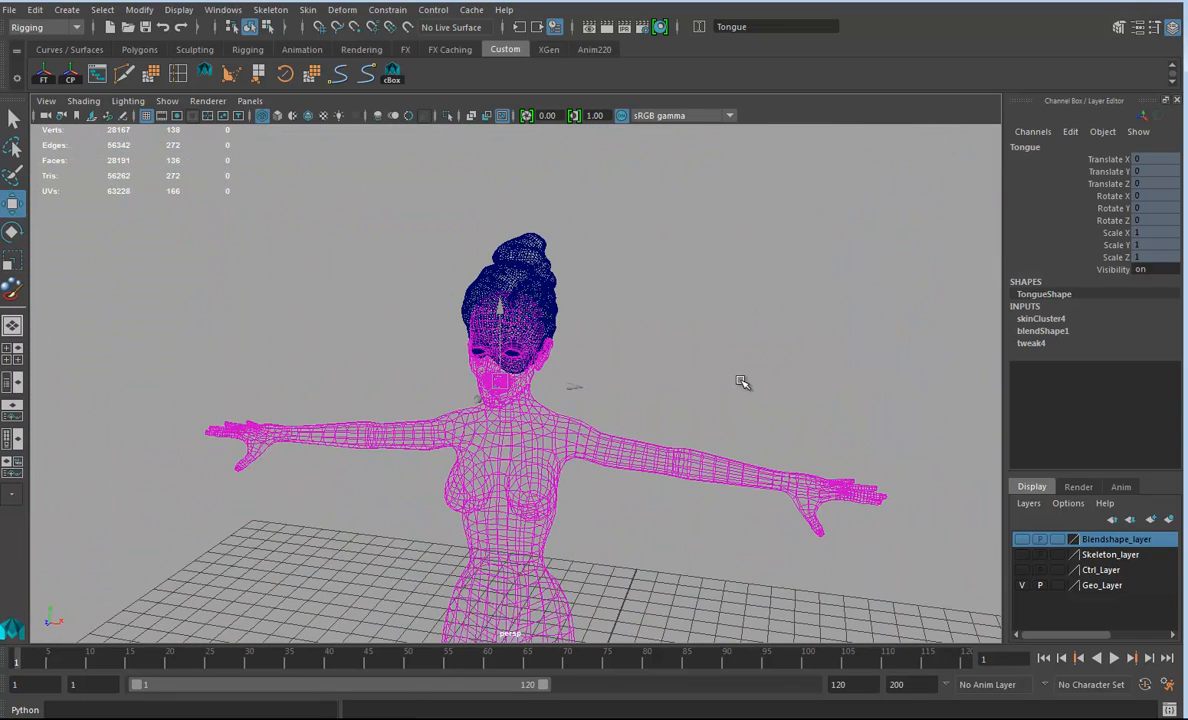
pyautogui.hotkey('ctrl', 's')
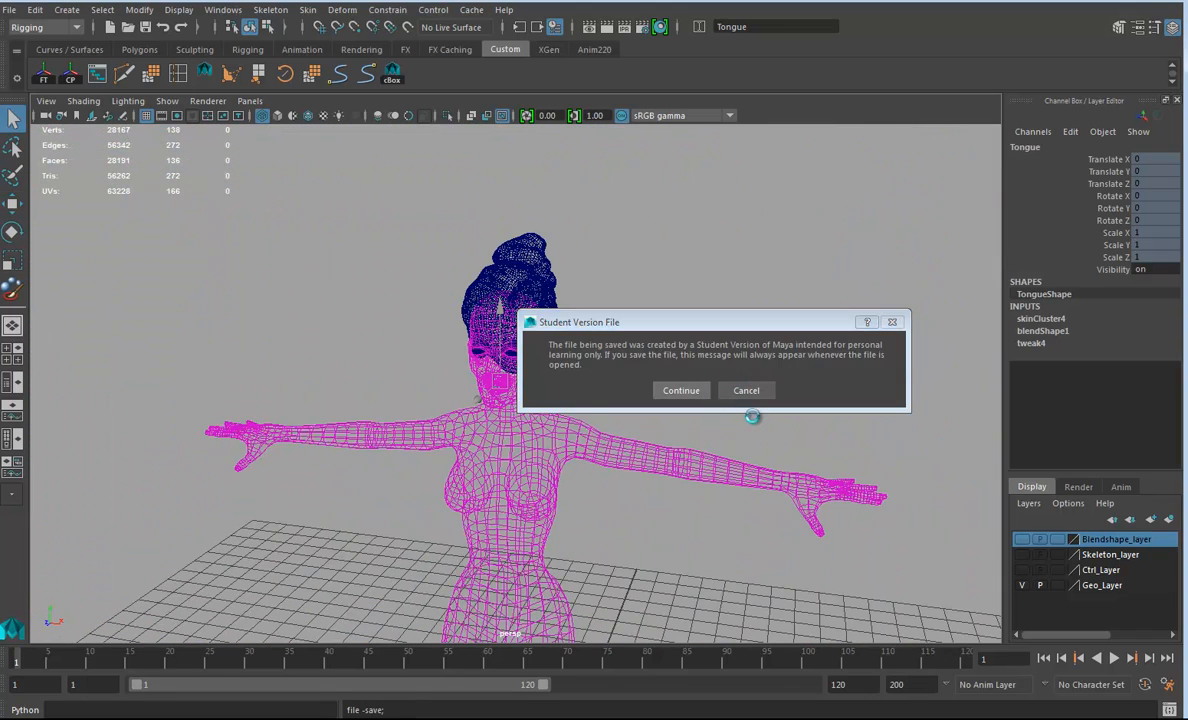
pyautogui.click(681, 390)
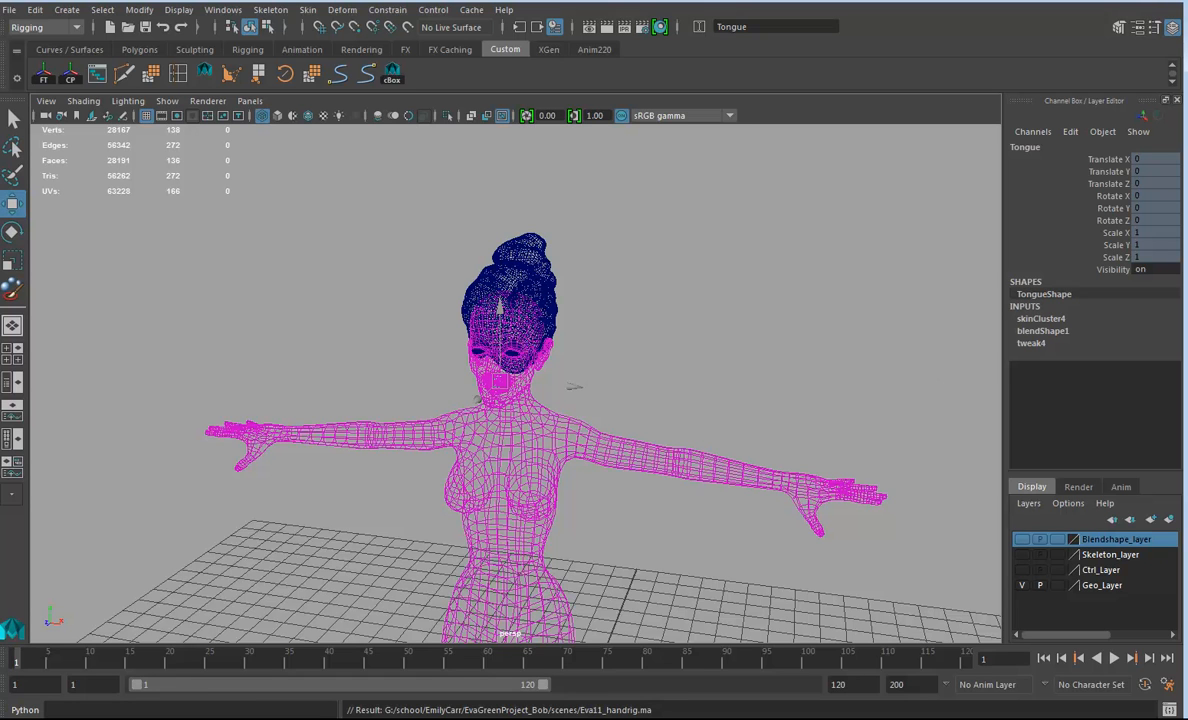